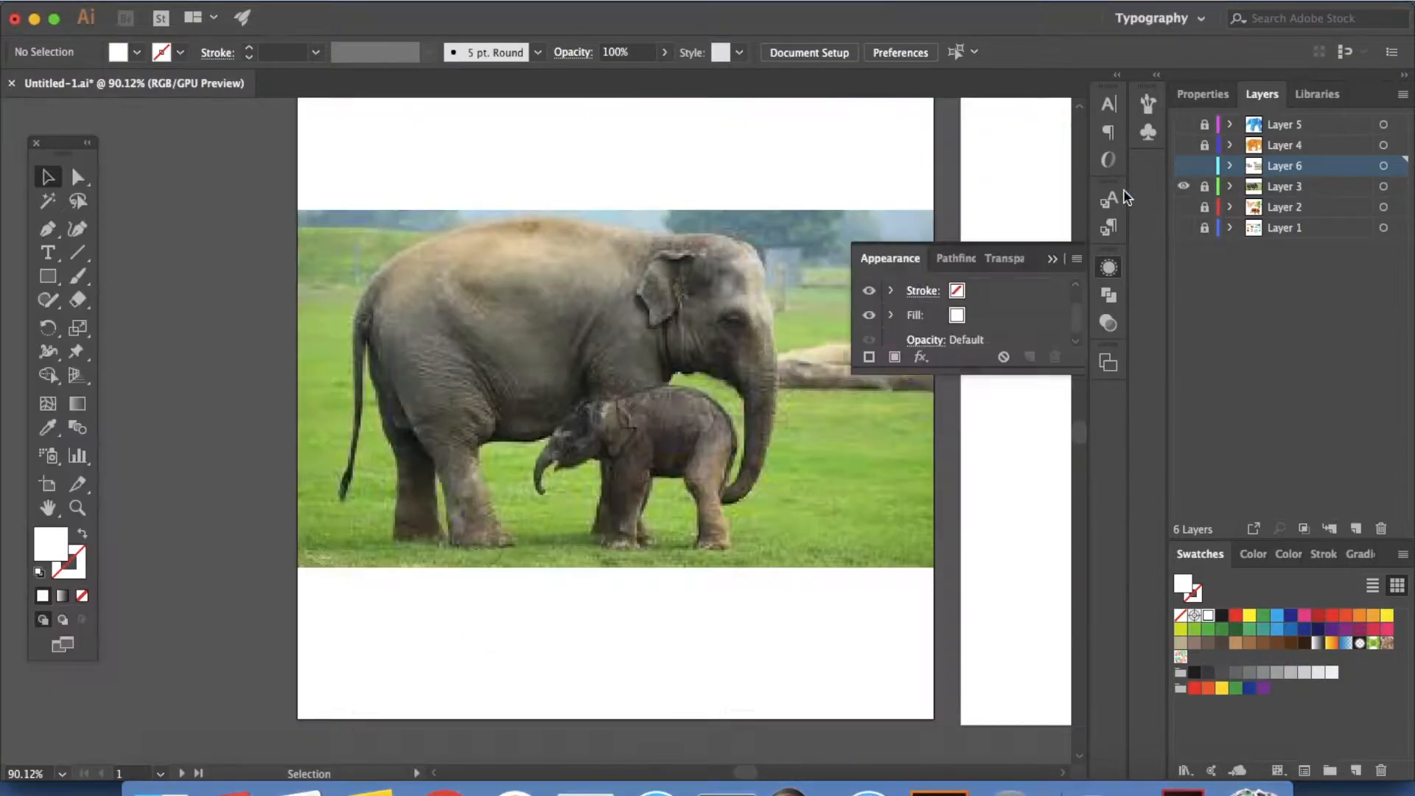
# Step: Collapse the floating Appearance panel and check Layer 6 by showing and hiding it
pyautogui.click(1061, 252)
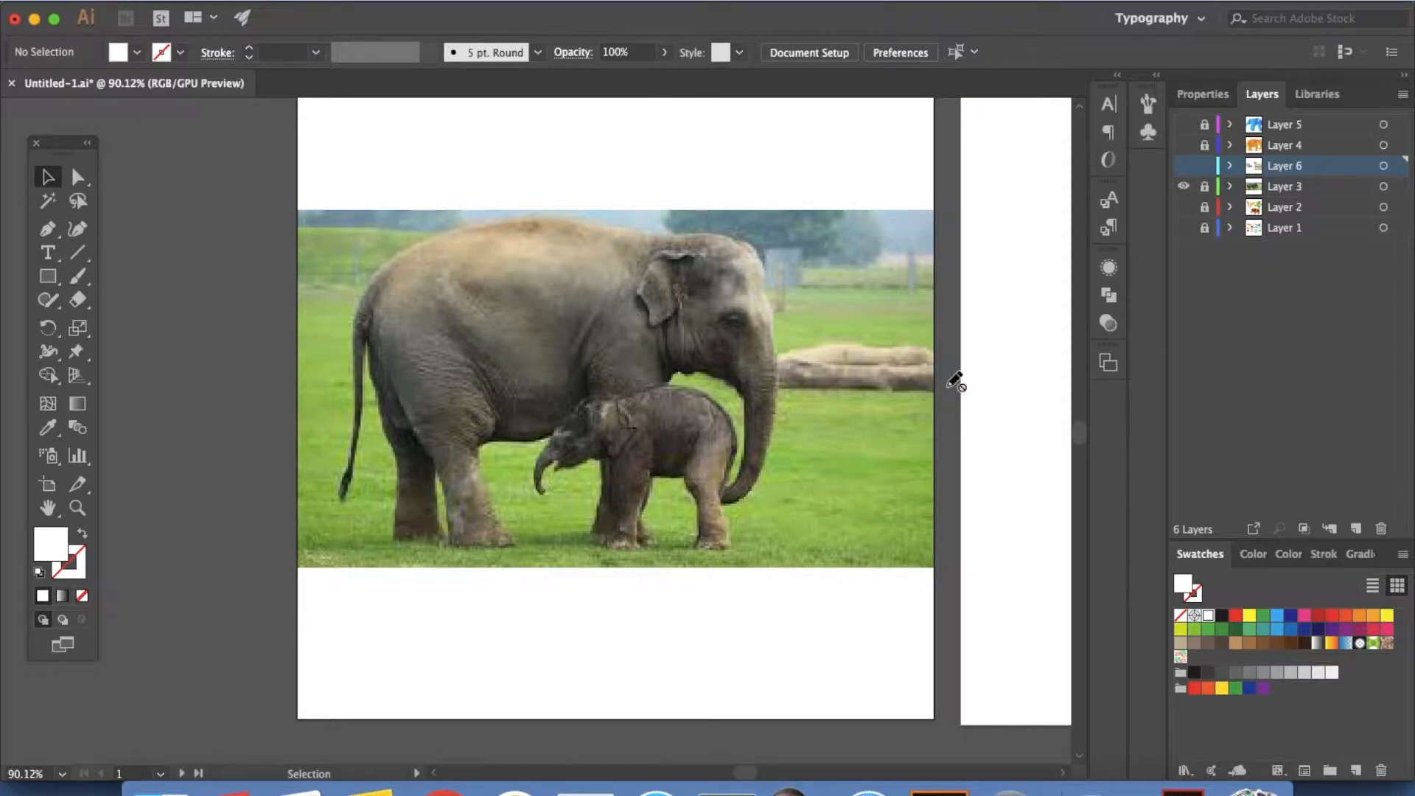
pyautogui.click(1184, 166)
pyautogui.click(1183, 166)
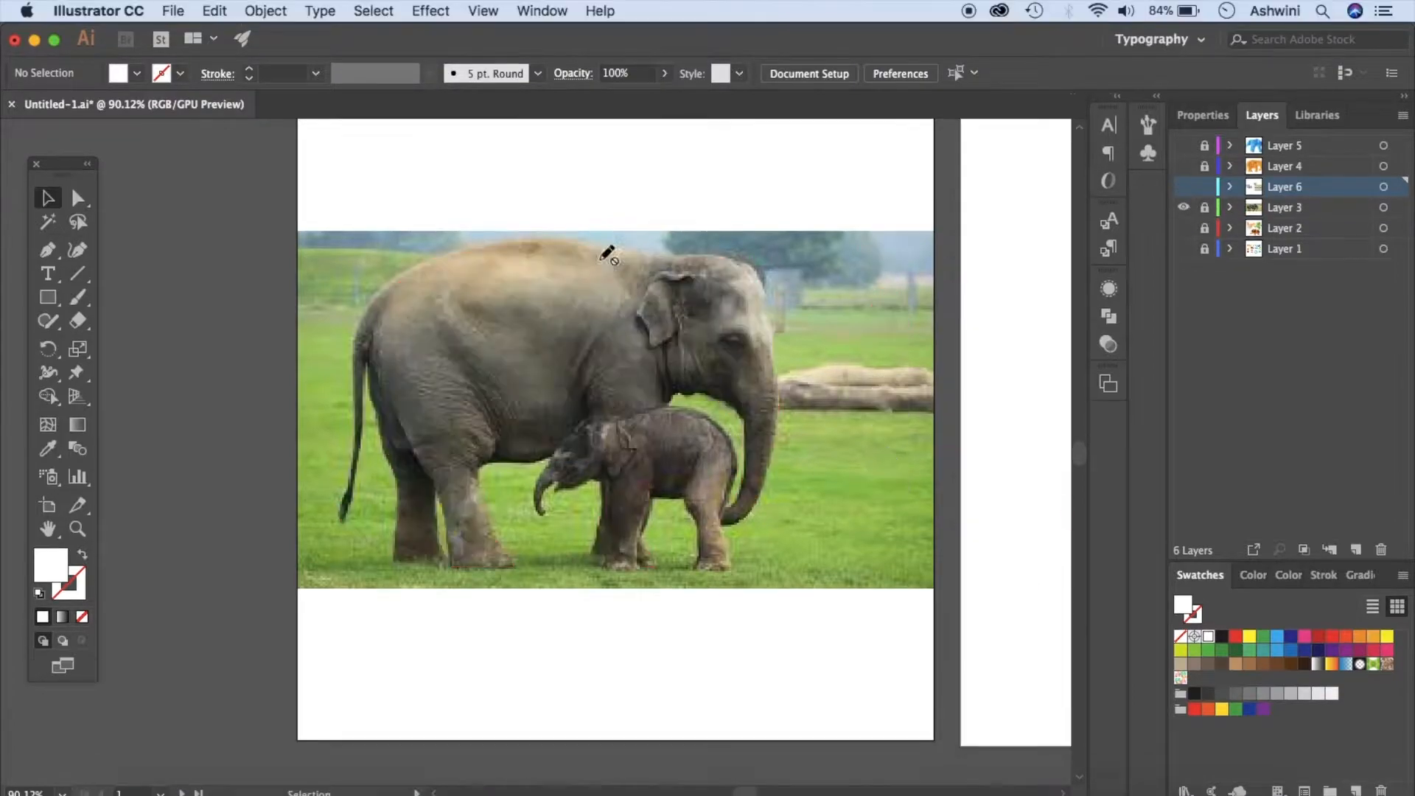
# Step: Create a new 10 x 10 in document with one artboard, RGB Color mode and High (300 ppi) raster effects
pyautogui.click(176, 11)
pyautogui.click(190, 35)
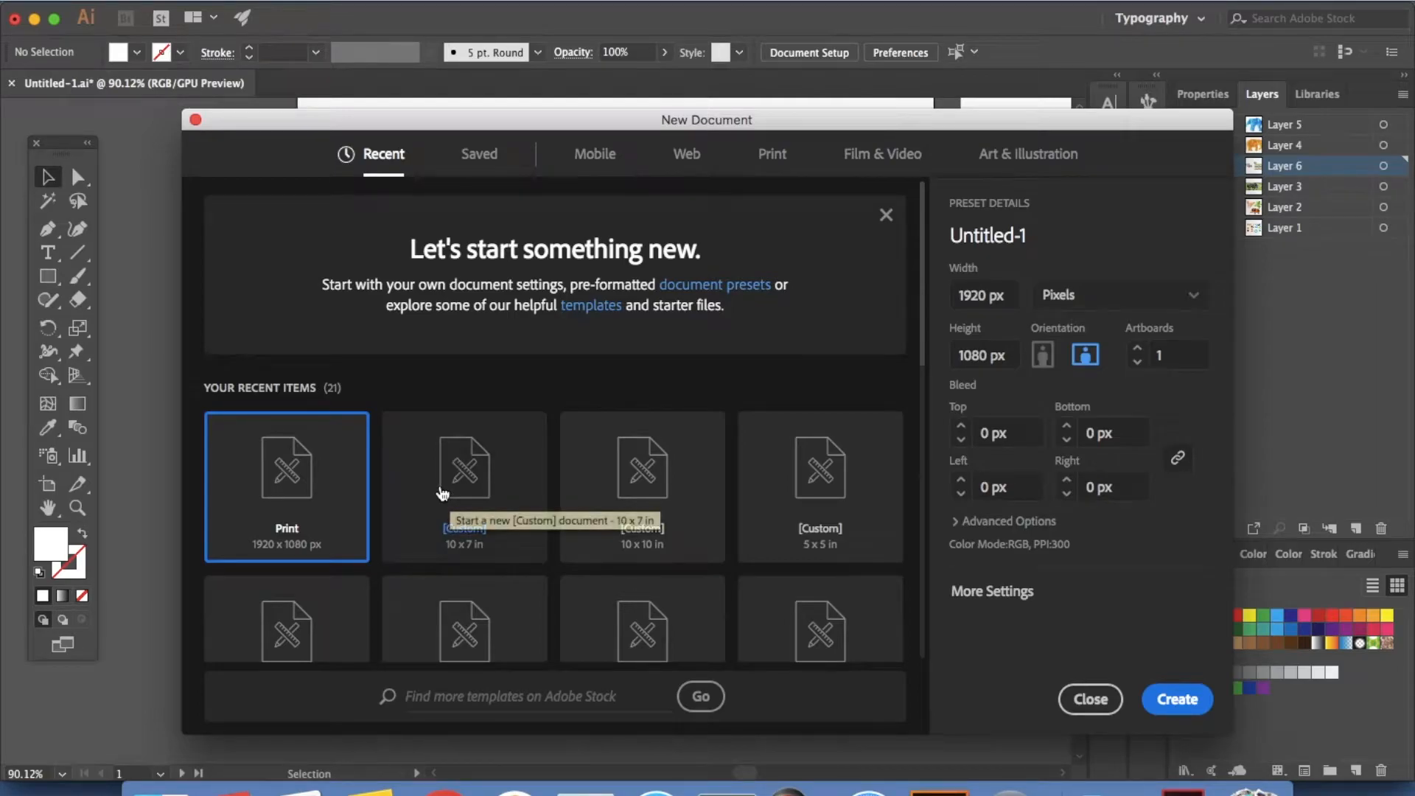
pyautogui.click(674, 481)
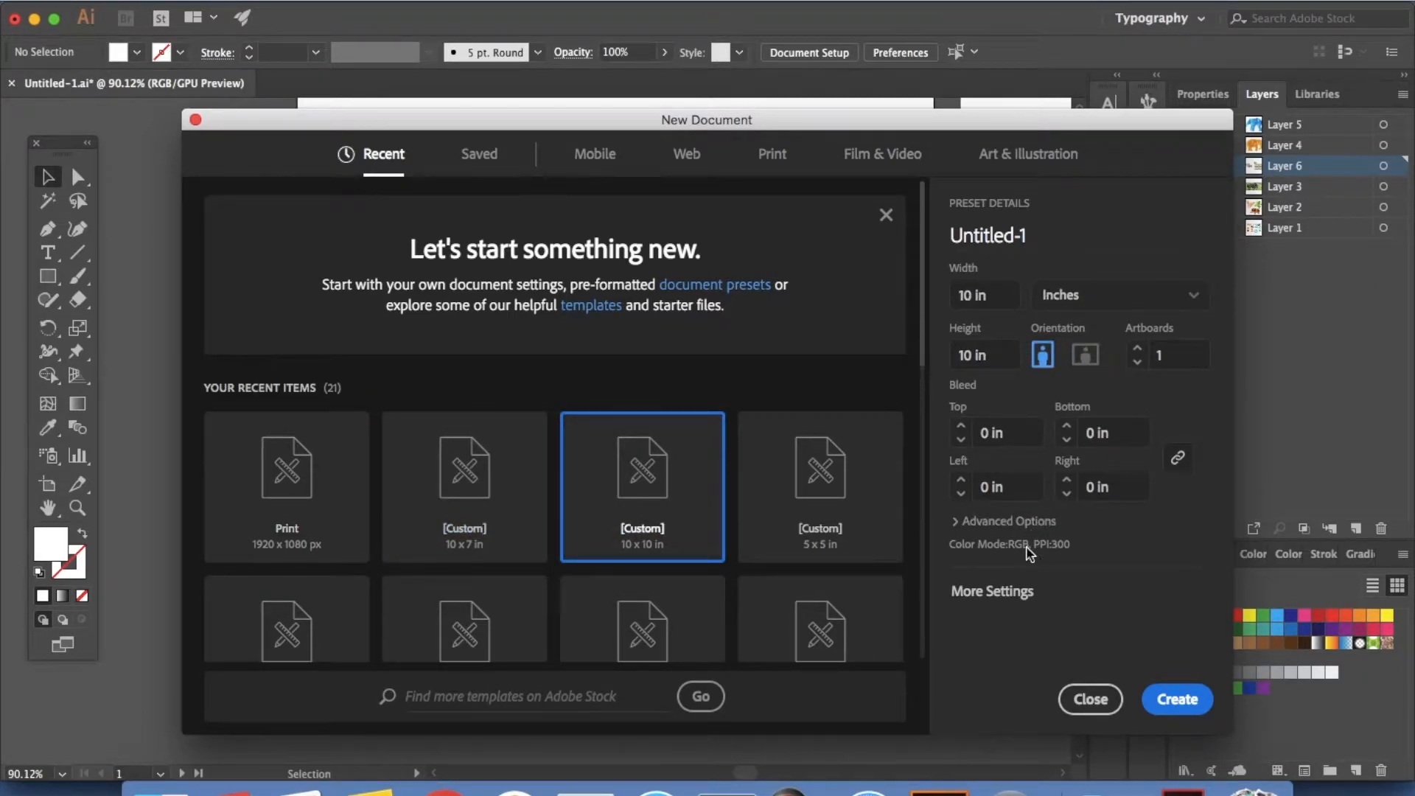
pyautogui.click(959, 522)
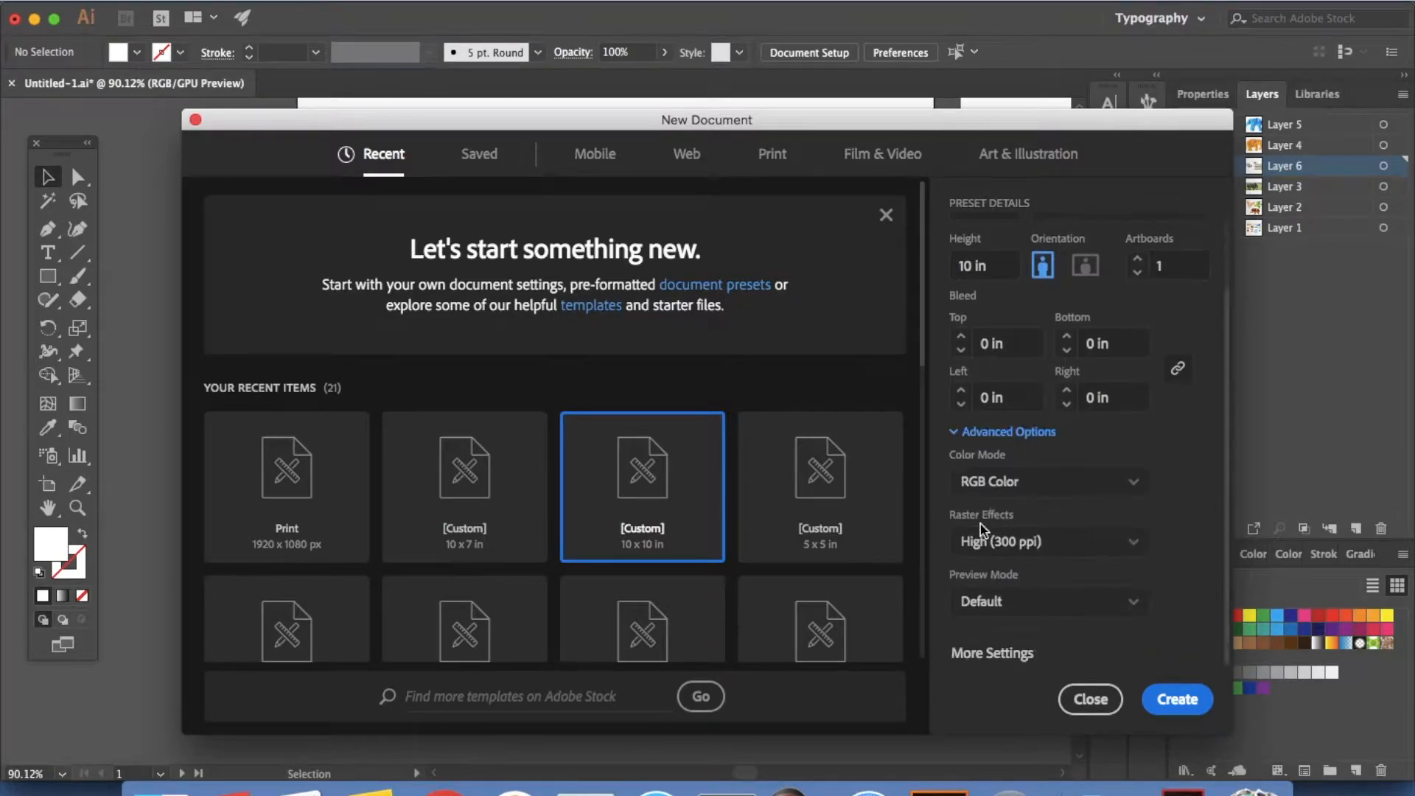
pyautogui.click(1011, 483)
pyautogui.click(1002, 549)
pyautogui.click(1126, 482)
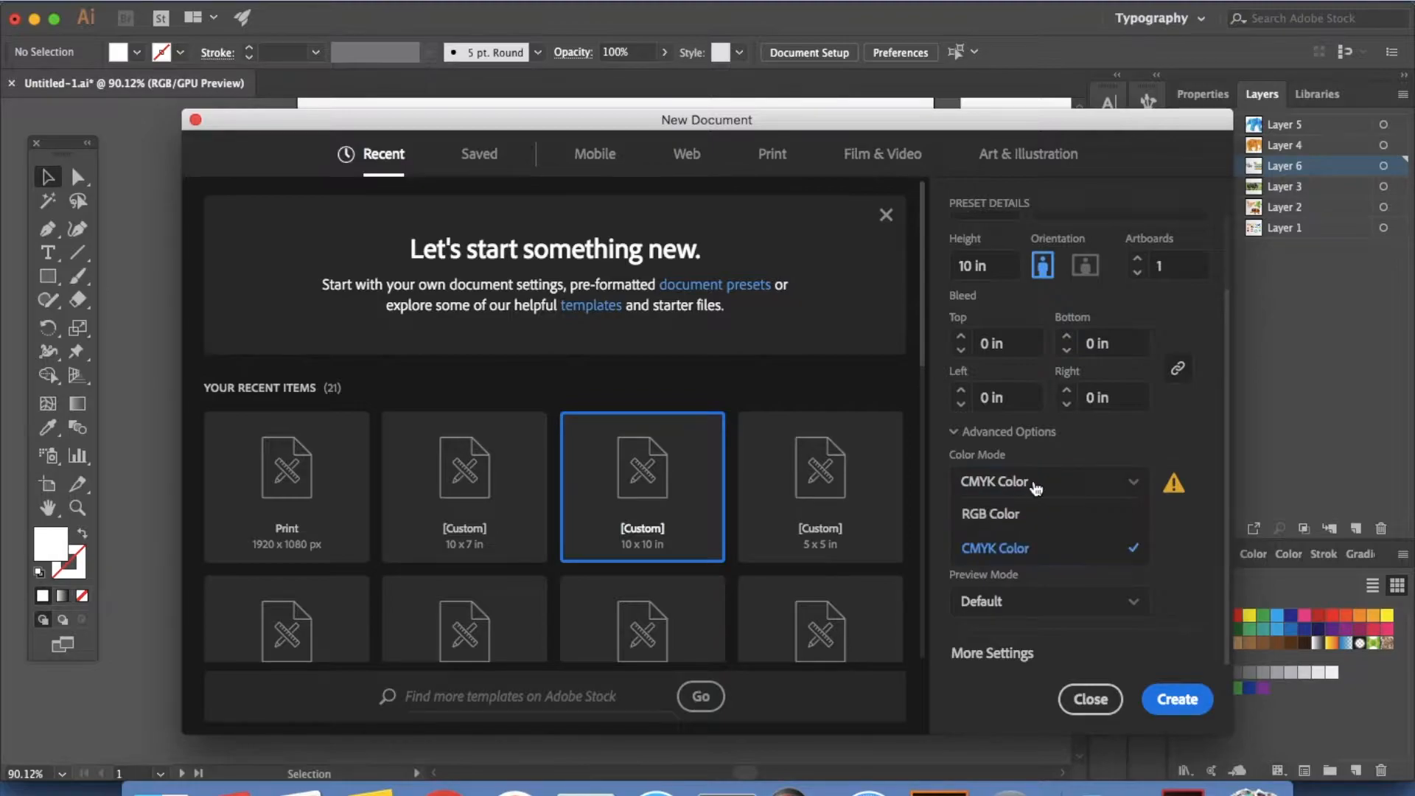
pyautogui.click(1025, 512)
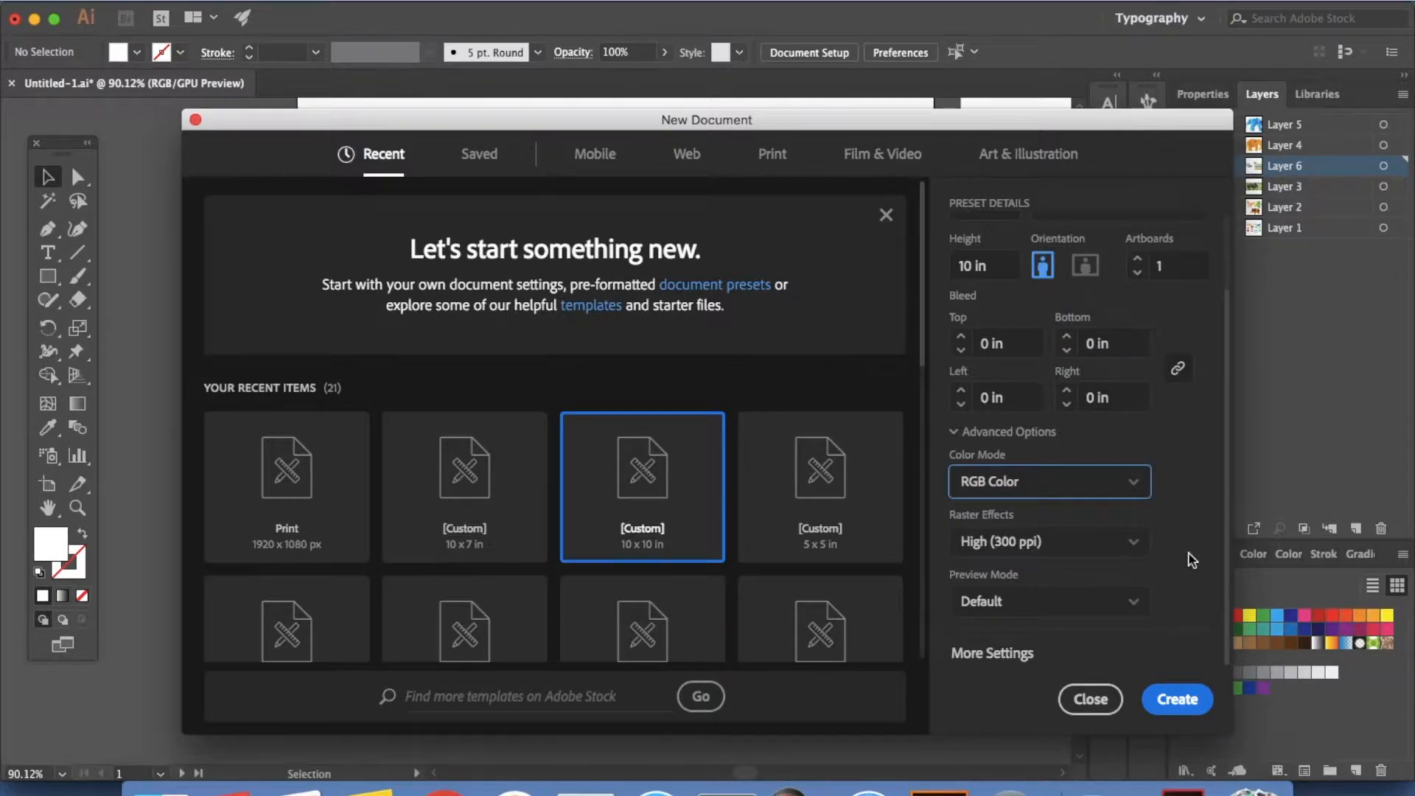
pyautogui.click(1178, 699)
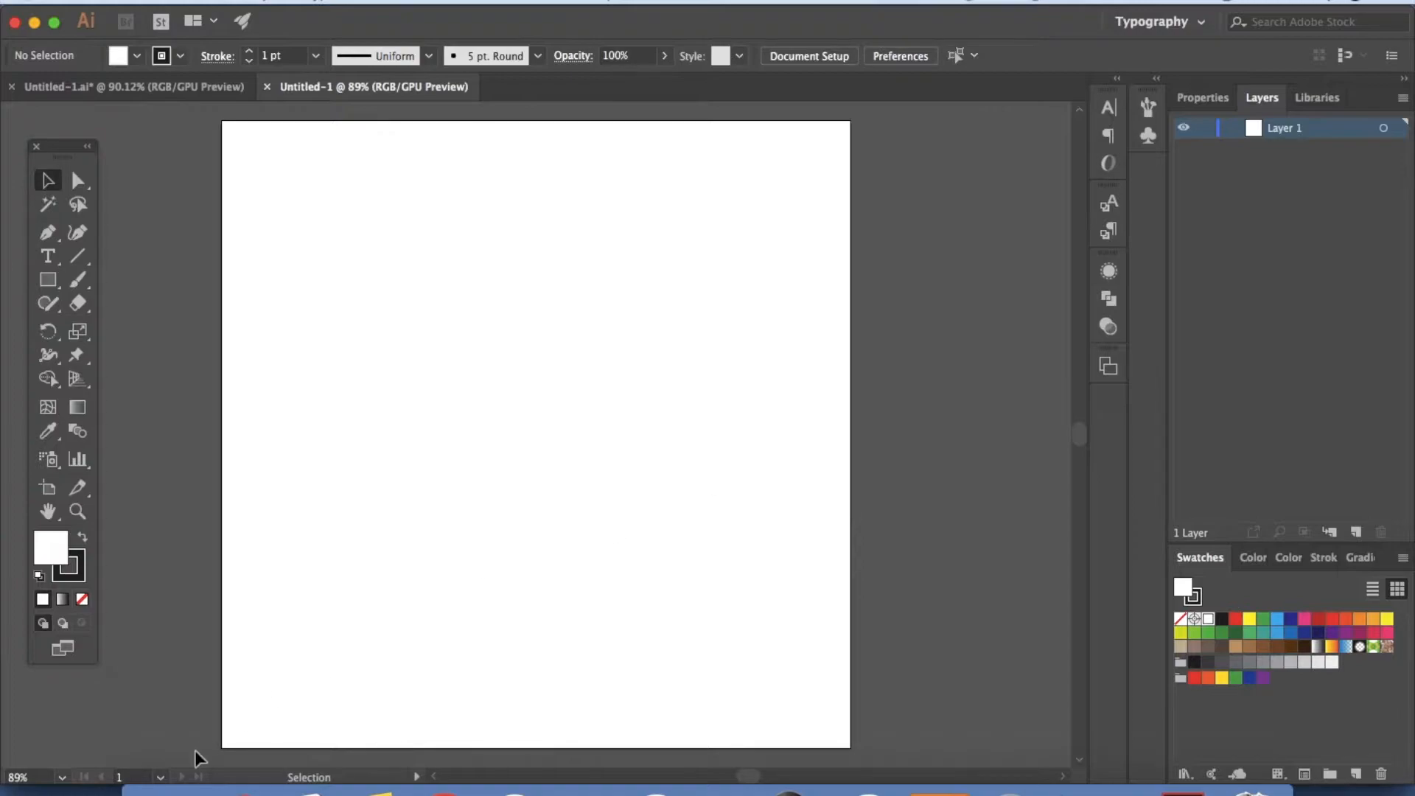
# Step: Place download.jpeg from the Finder's image folder onto the upper part of the new artboard
pyautogui.click(158, 780)
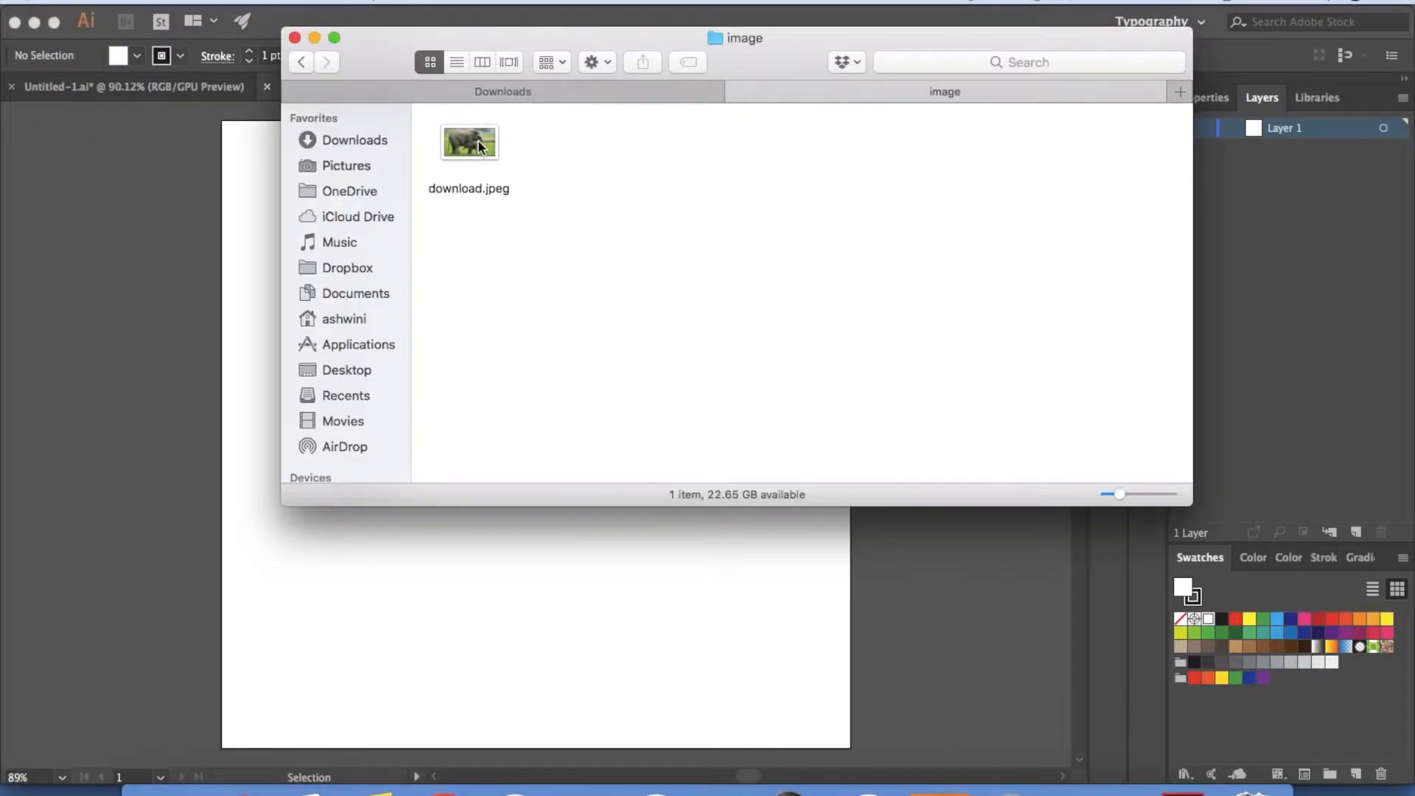
pyautogui.moveTo(640, 53); pyautogui.dragTo(1062, 154)
pyautogui.click(898, 237)
pyautogui.moveTo(897, 233); pyautogui.dragTo(498, 285)
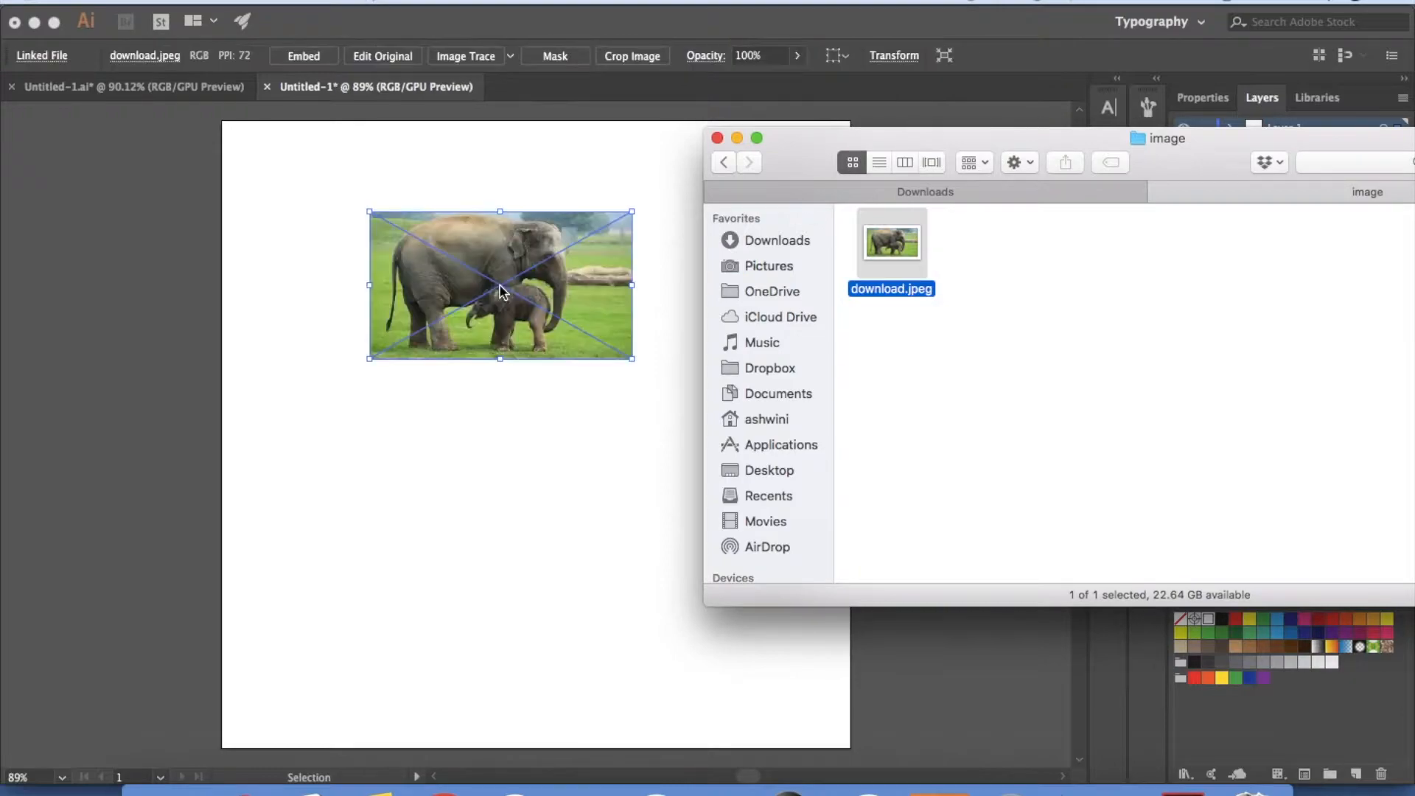
pyautogui.click(533, 388)
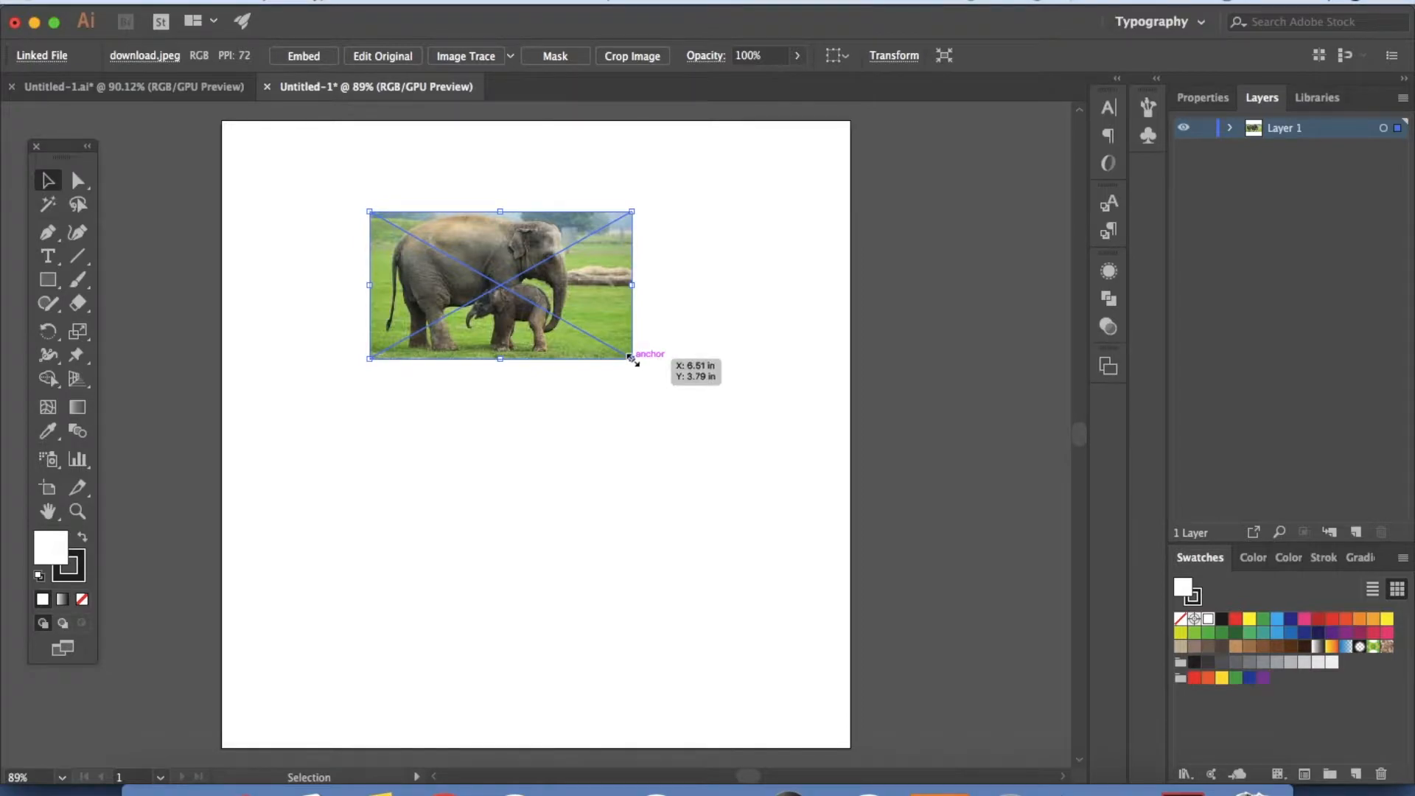
# Step: Enlarge the elephant photo proportionally beyond the artboard's width and align its left edge with the artboard's left edge
pyautogui.press('shift')
pyautogui.moveTo(632, 358); pyautogui.dragTo(850, 628)
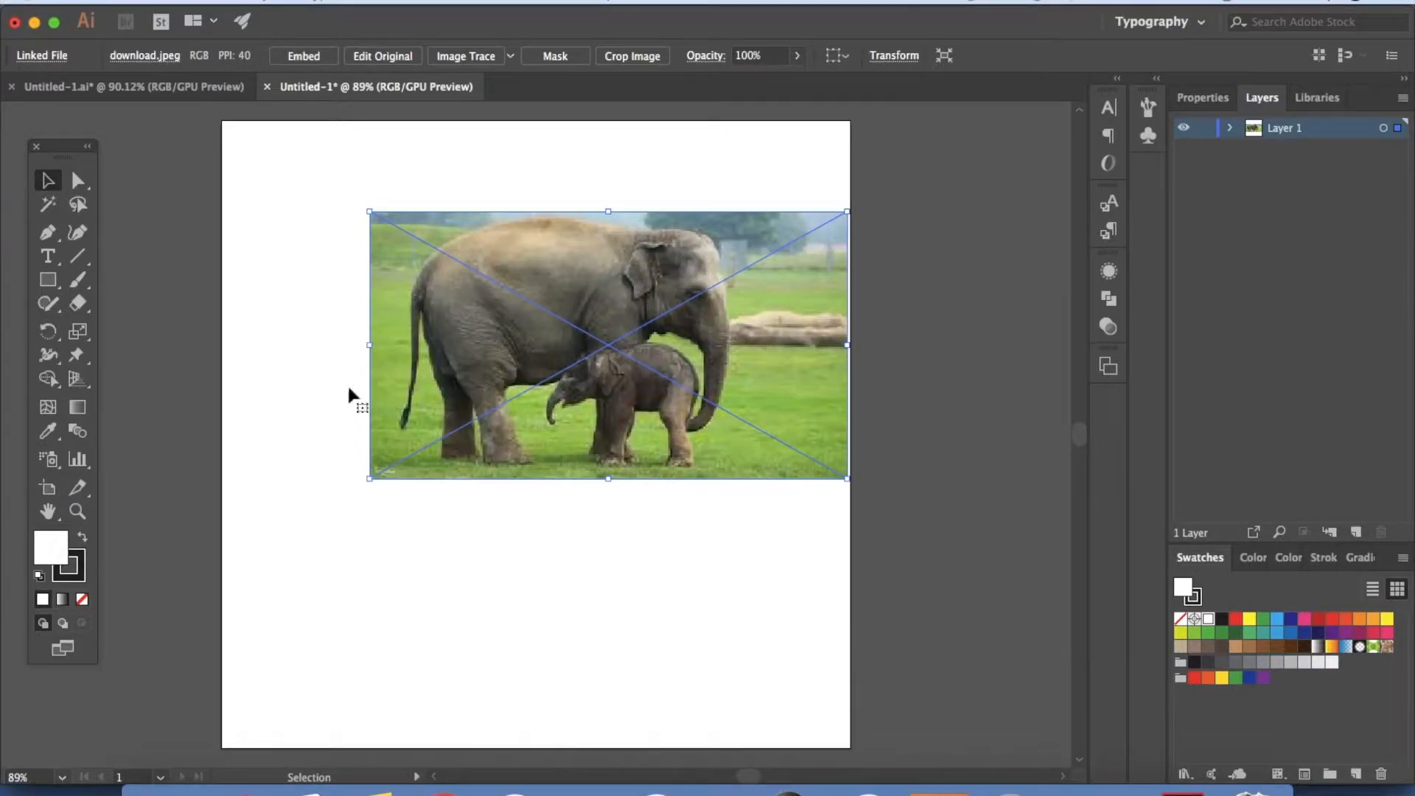
pyautogui.click(87, 343)
pyautogui.moveTo(356, 209); pyautogui.dragTo(253, 144)
pyautogui.click(50, 181)
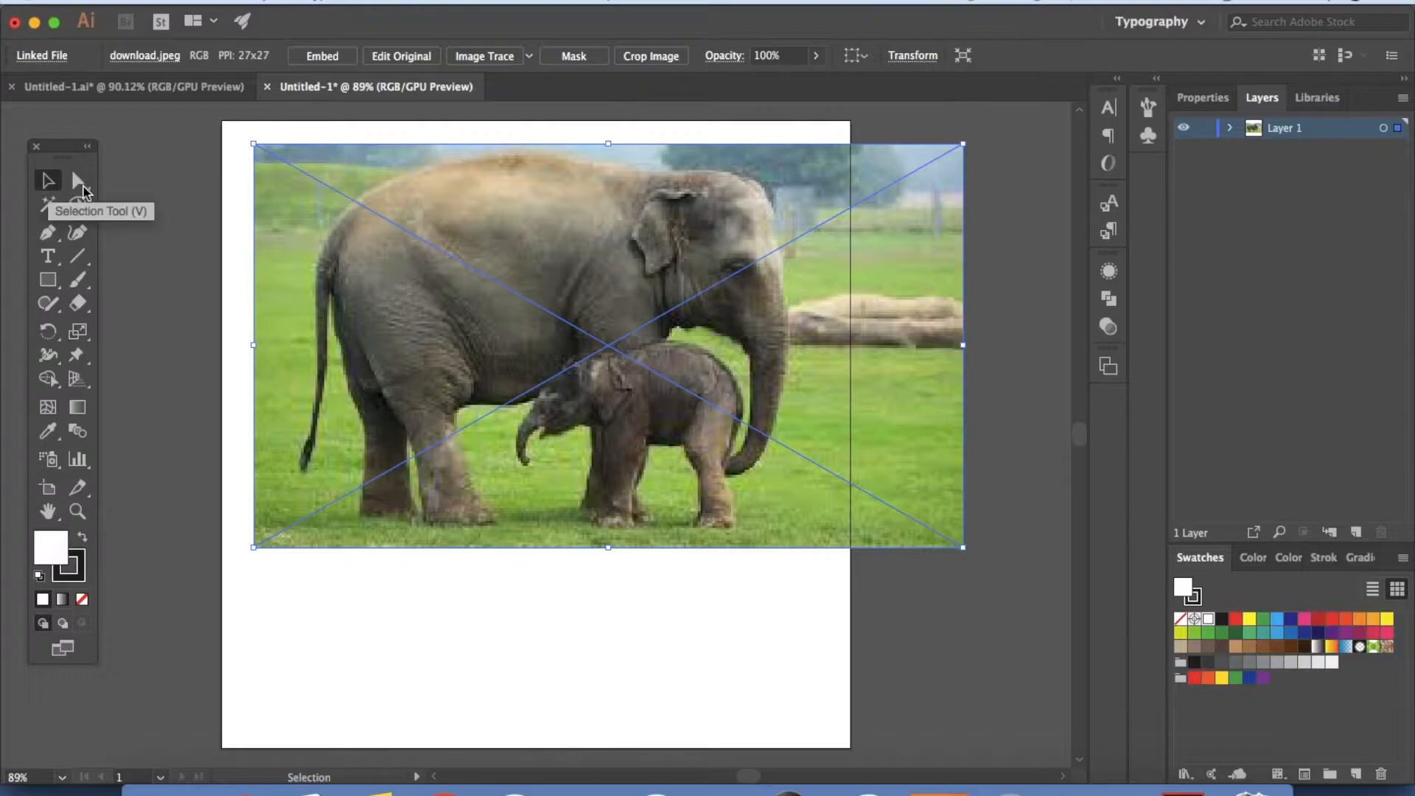
pyautogui.moveTo(787, 445); pyautogui.dragTo(755, 520)
pyautogui.scroll(-2, 754, 516)
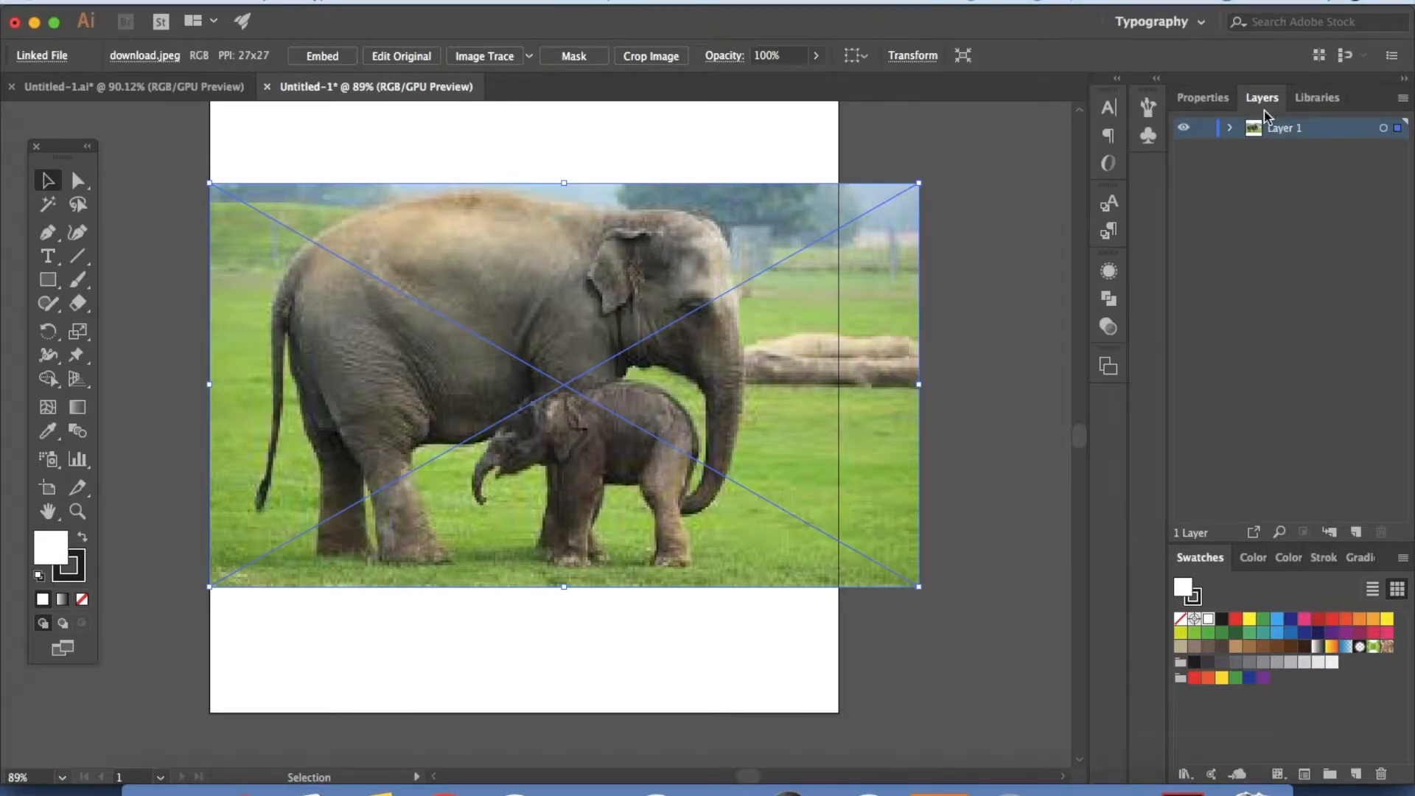
pyautogui.moveTo(685, 8)
pyautogui.click(542, 10)
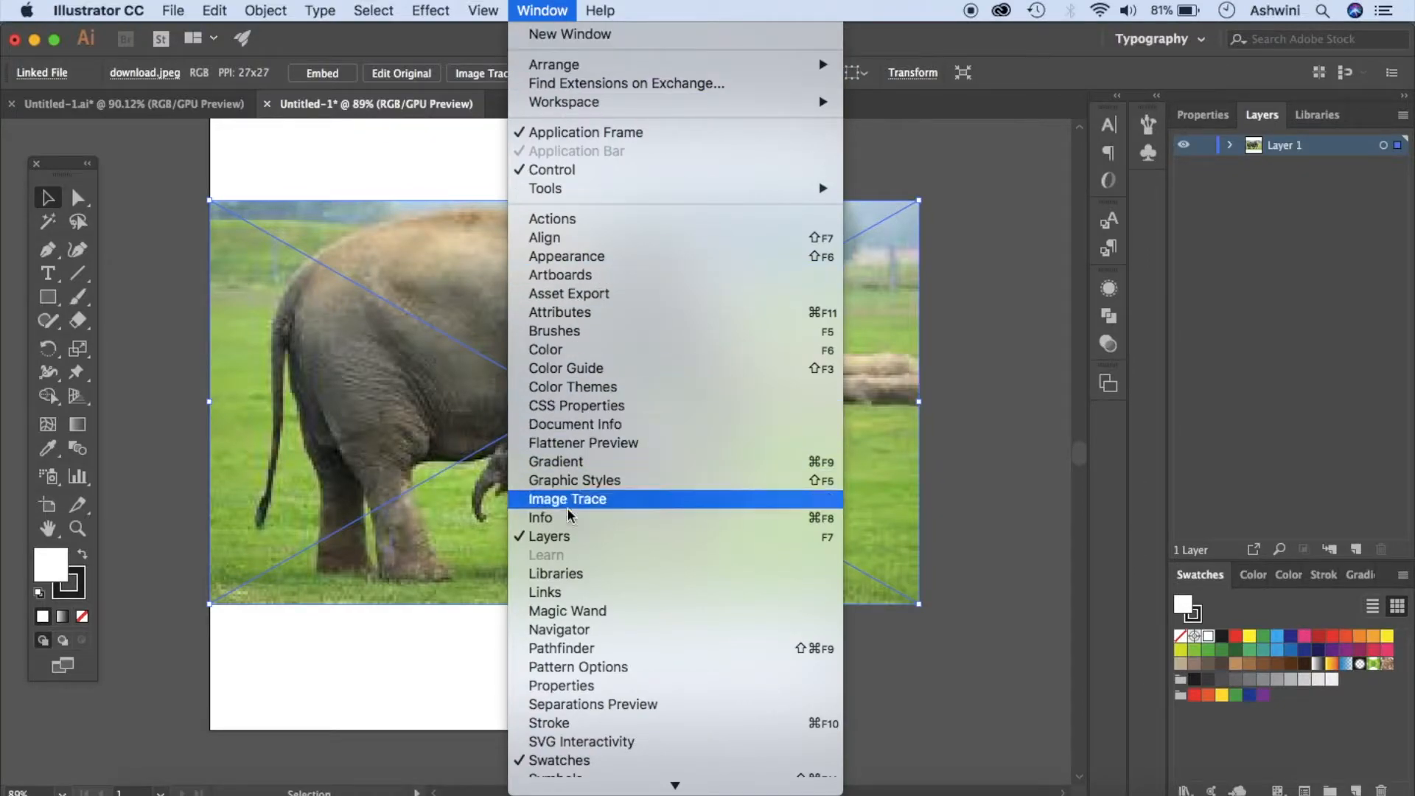
pyautogui.click(1061, 427)
# Step: Lock Layer 1 with the elephant photo and add a new layer above it
pyautogui.click(1204, 144)
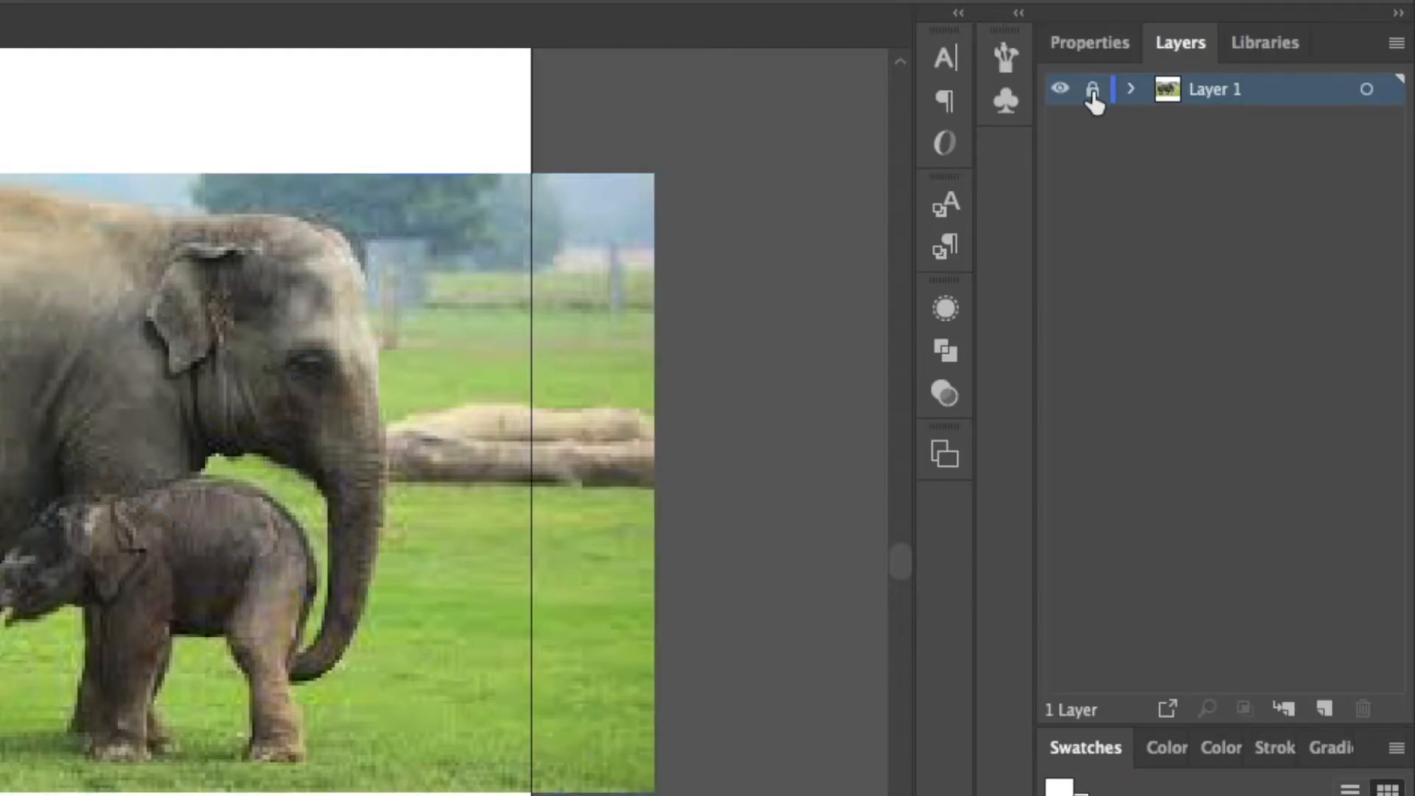
pyautogui.click(1325, 708)
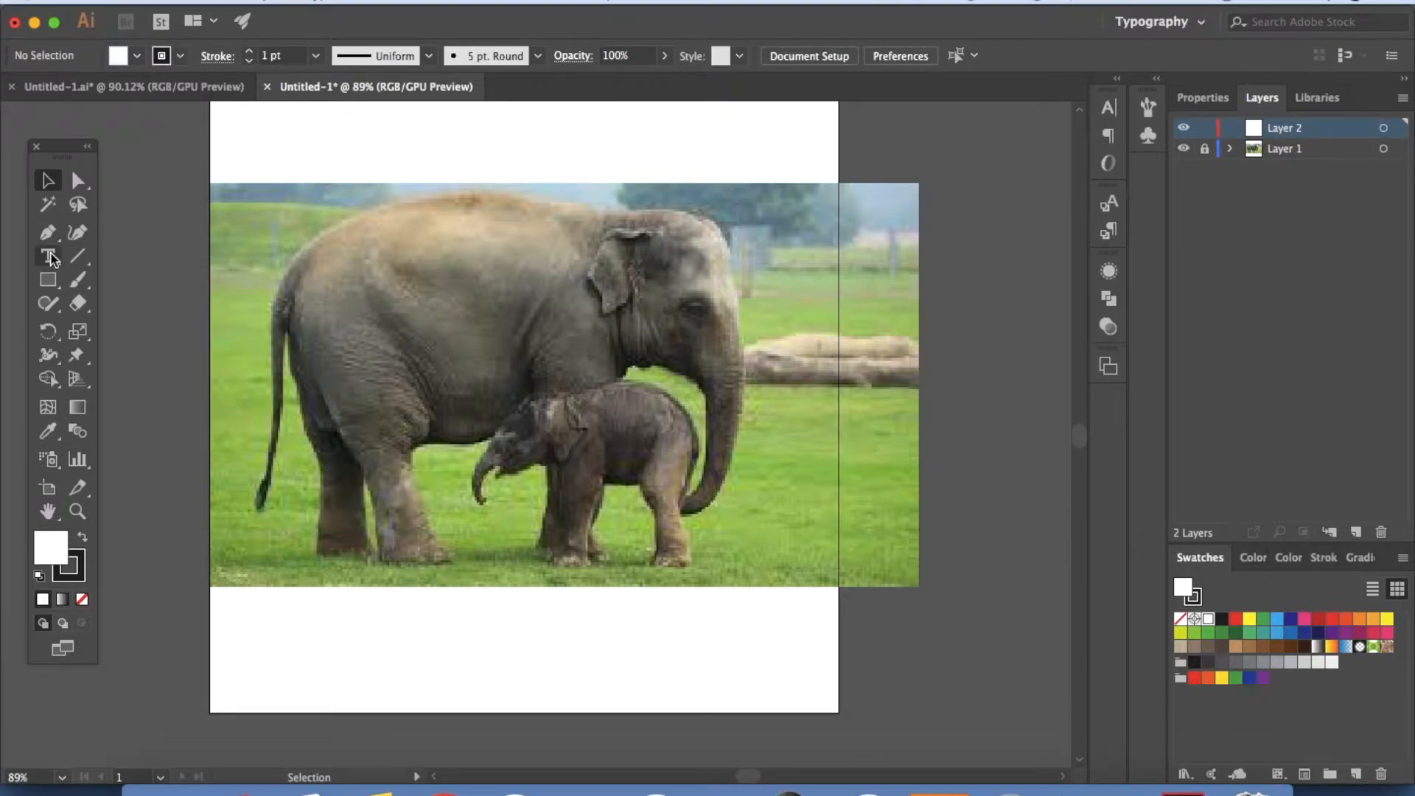
# Step: Draw a practice path above the photo with the Pen tool, using straight segments followed by one curved segment
pyautogui.moveTo(47, 244); pyautogui.dragTo(112, 232)
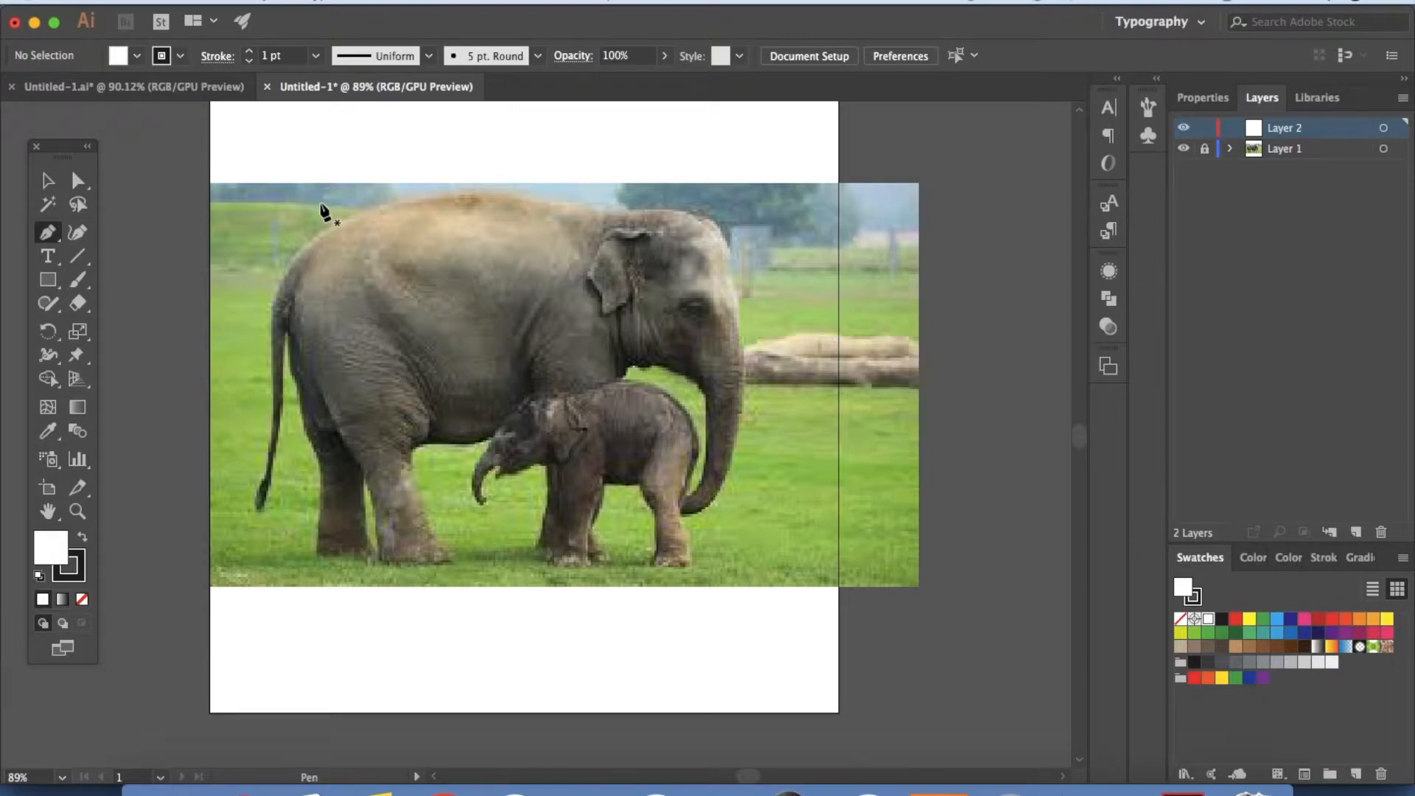
pyautogui.click(294, 156)
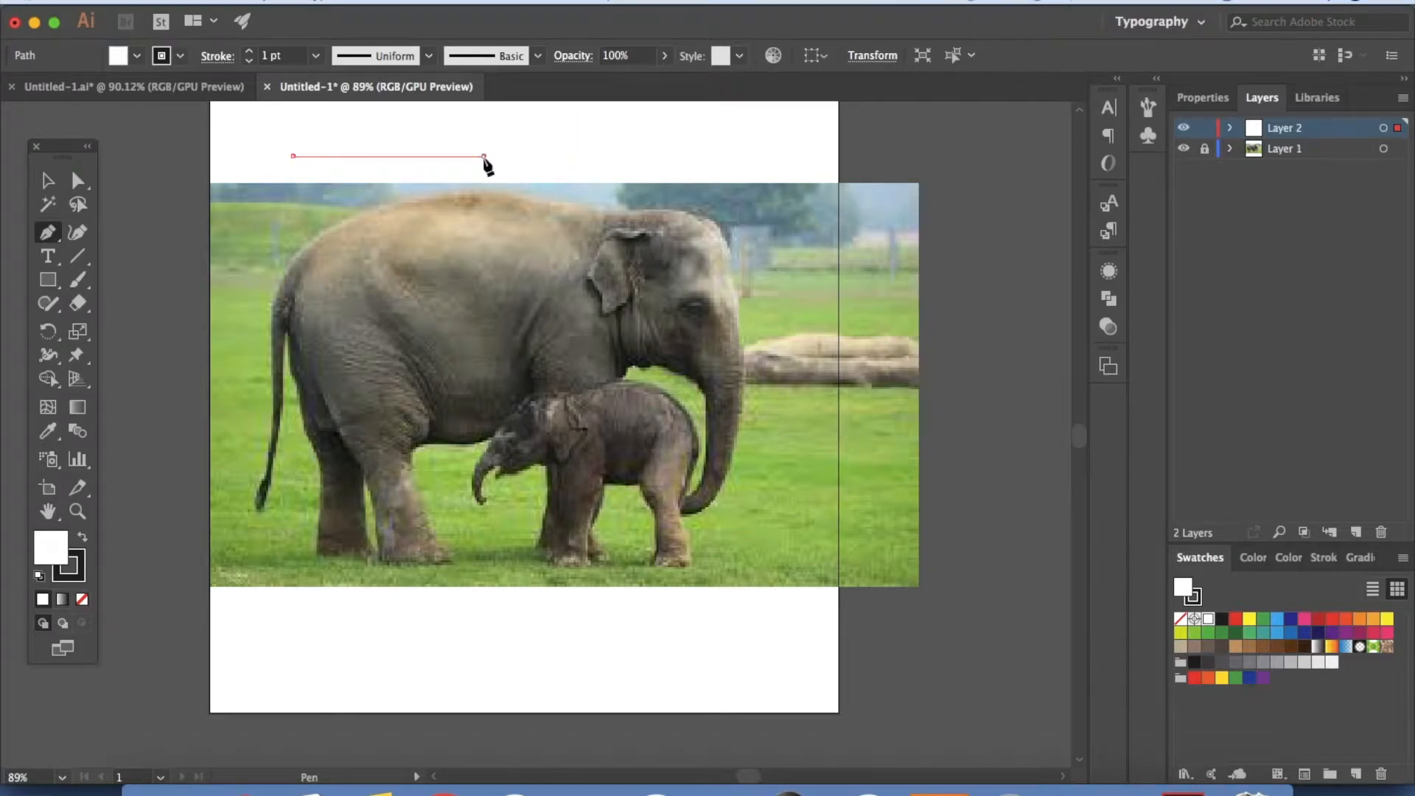
pyautogui.click(483, 156)
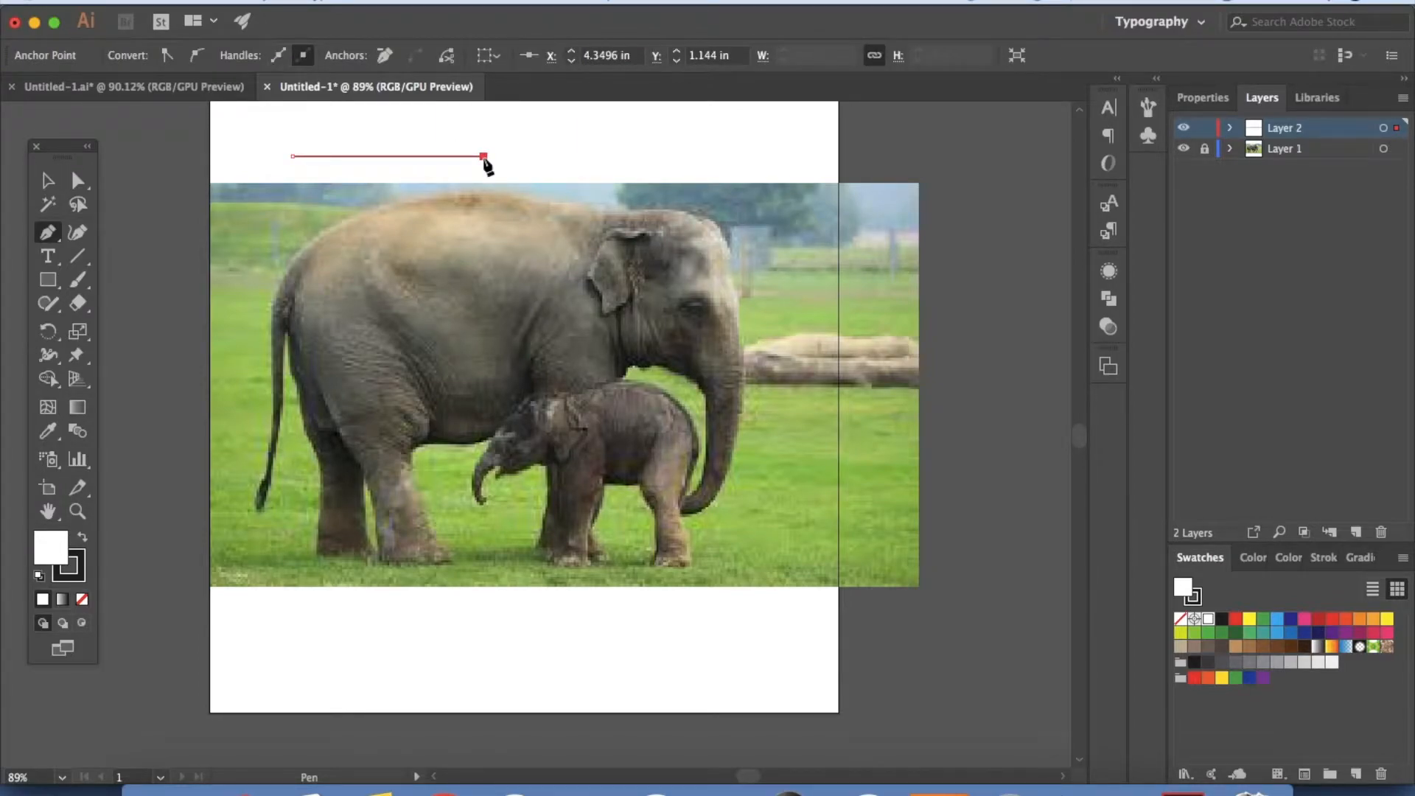
pyautogui.click(570, 156)
pyautogui.moveTo(725, 155); pyautogui.dragTo(796, 221)
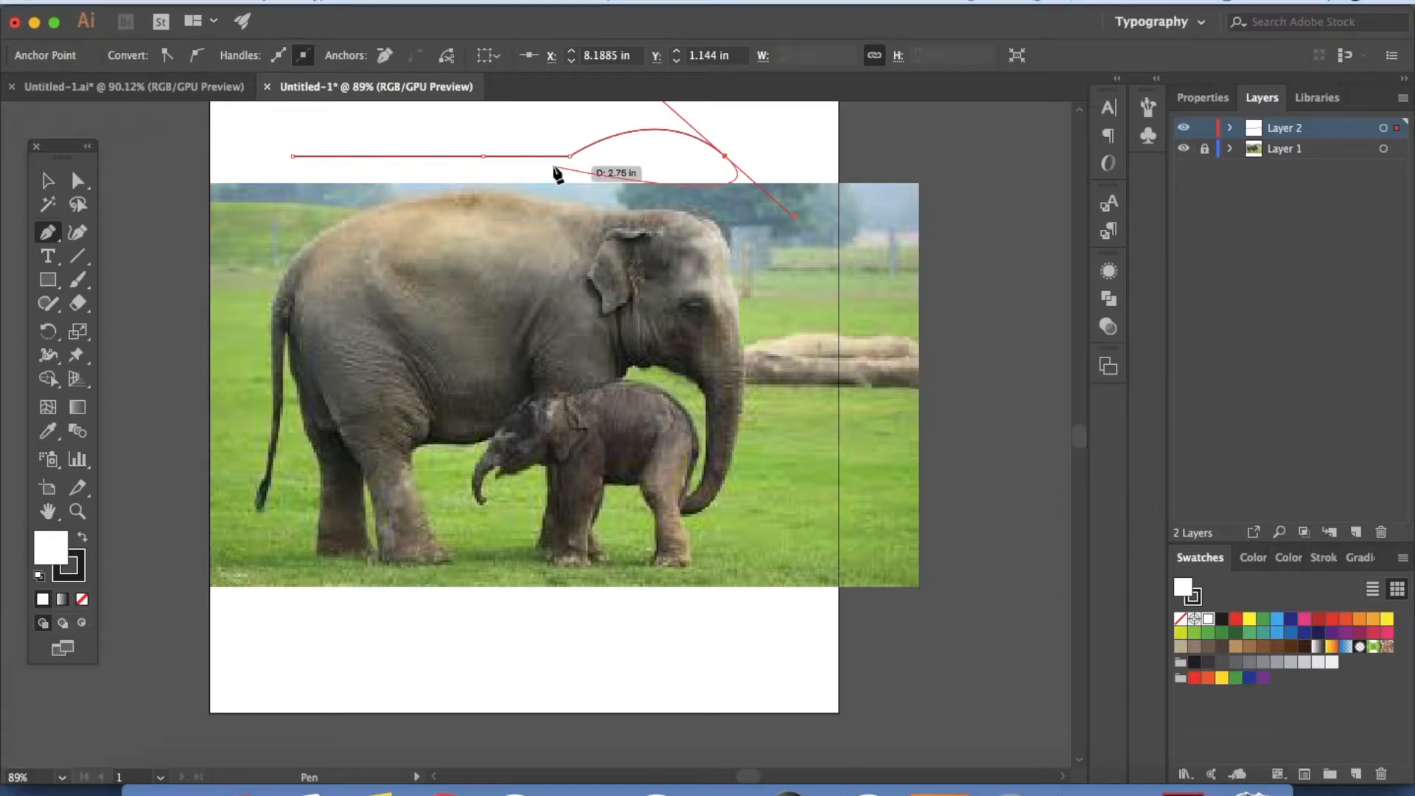
# Step: Undo the whole practice path above the photo
pyautogui.press('super+z')
pyautogui.press('super+z')
pyautogui.press('super+z')
pyautogui.press('super+z')
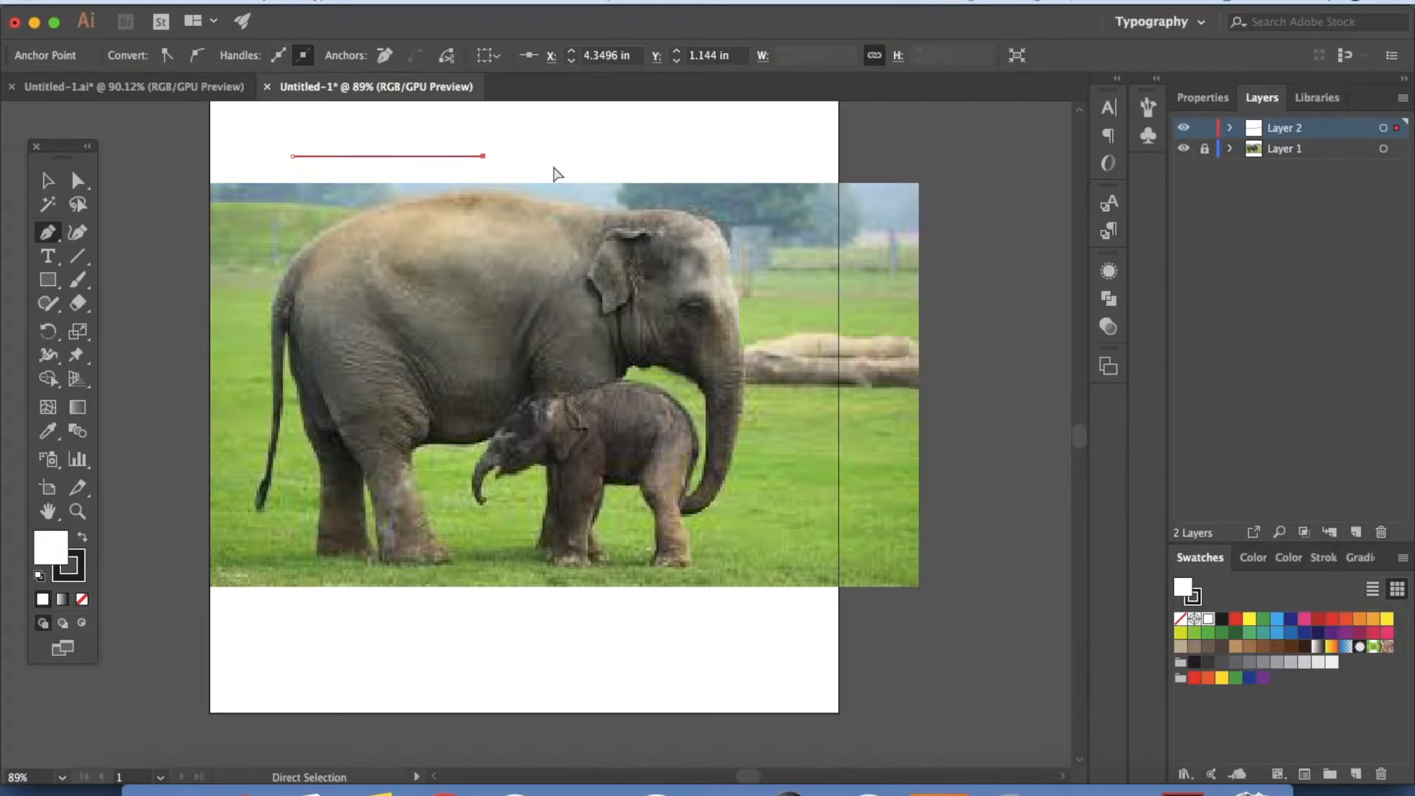
pyautogui.press('super+z')
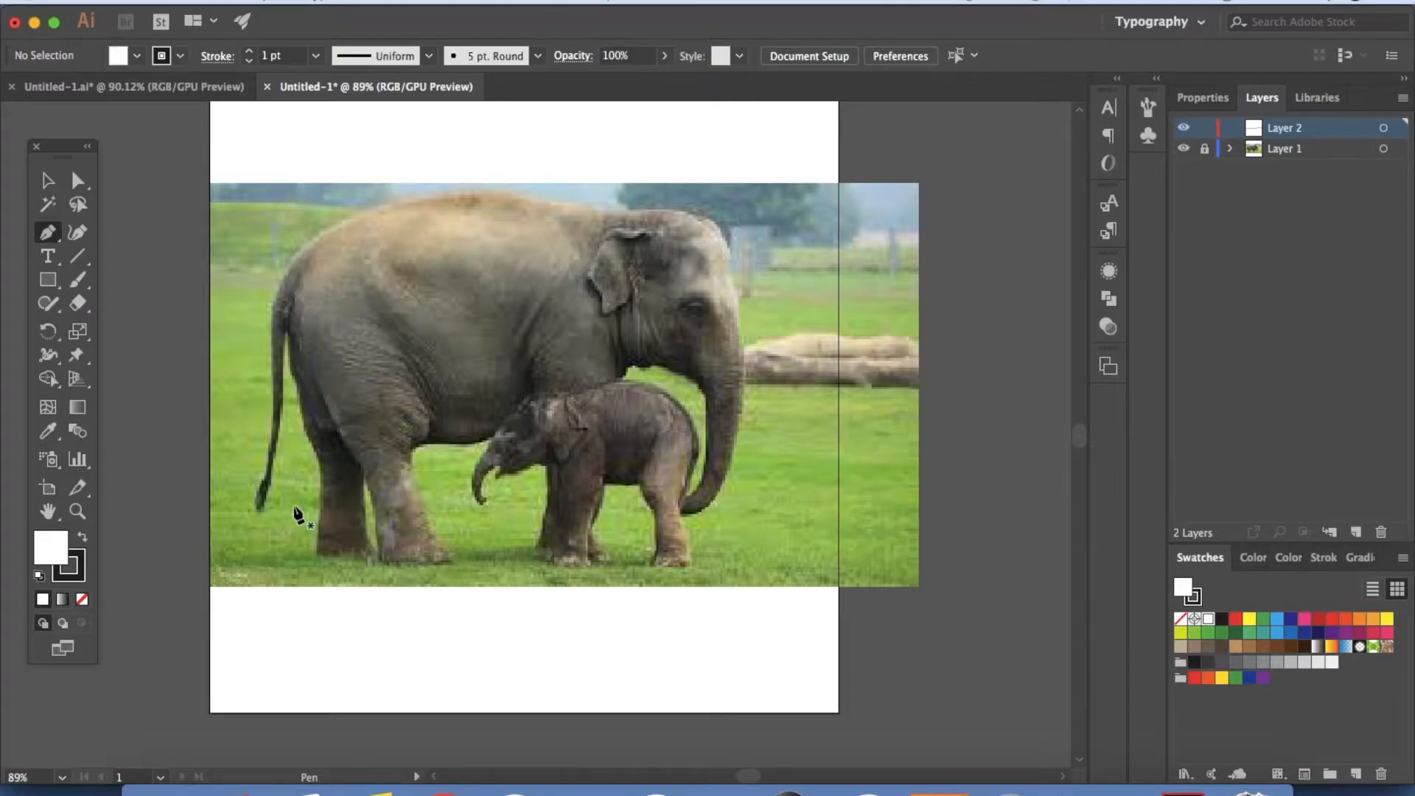
# Step: Start outlining the adult elephant with the Pen tool along its near hind leg, and give the path a white stroke and no fill
pyautogui.click(379, 561)
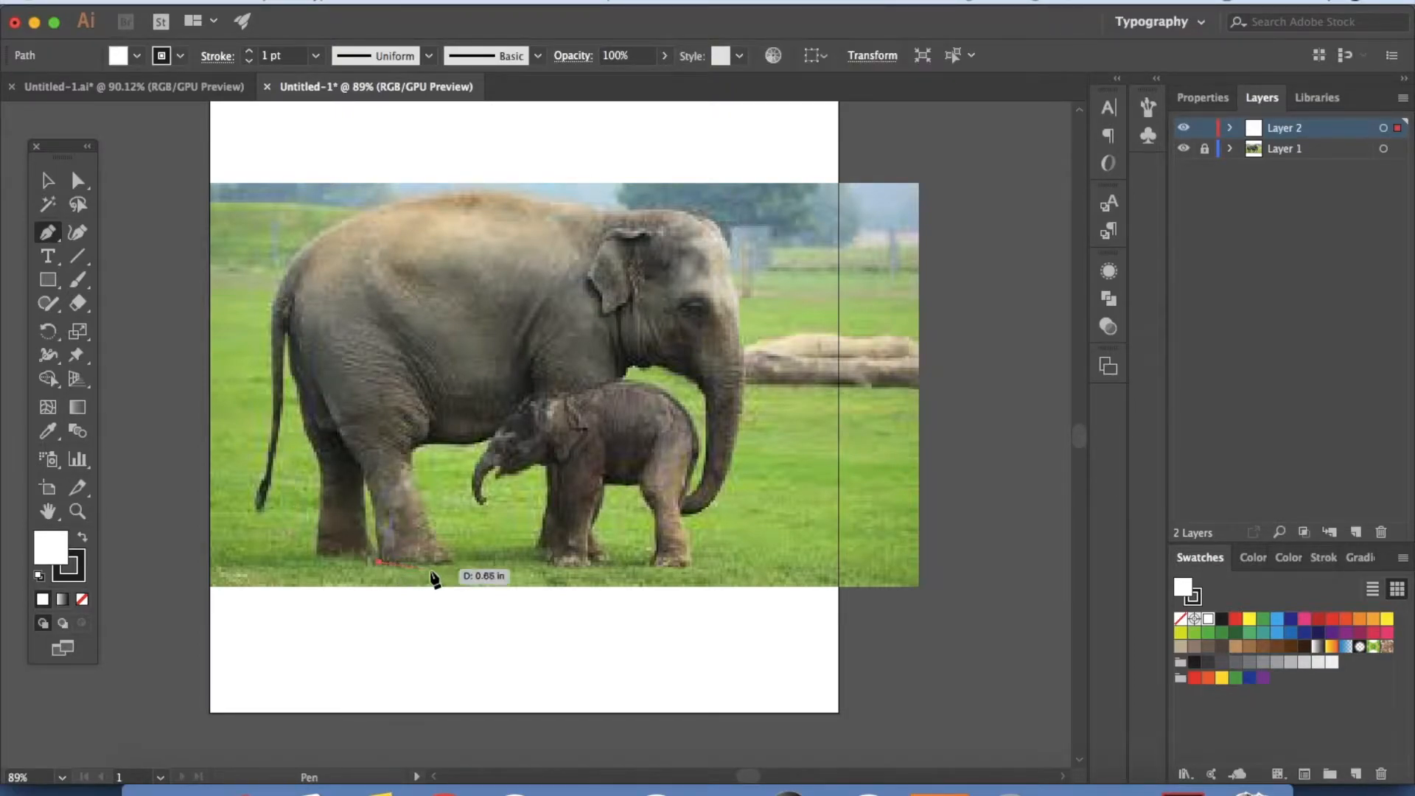
pyautogui.click(451, 563)
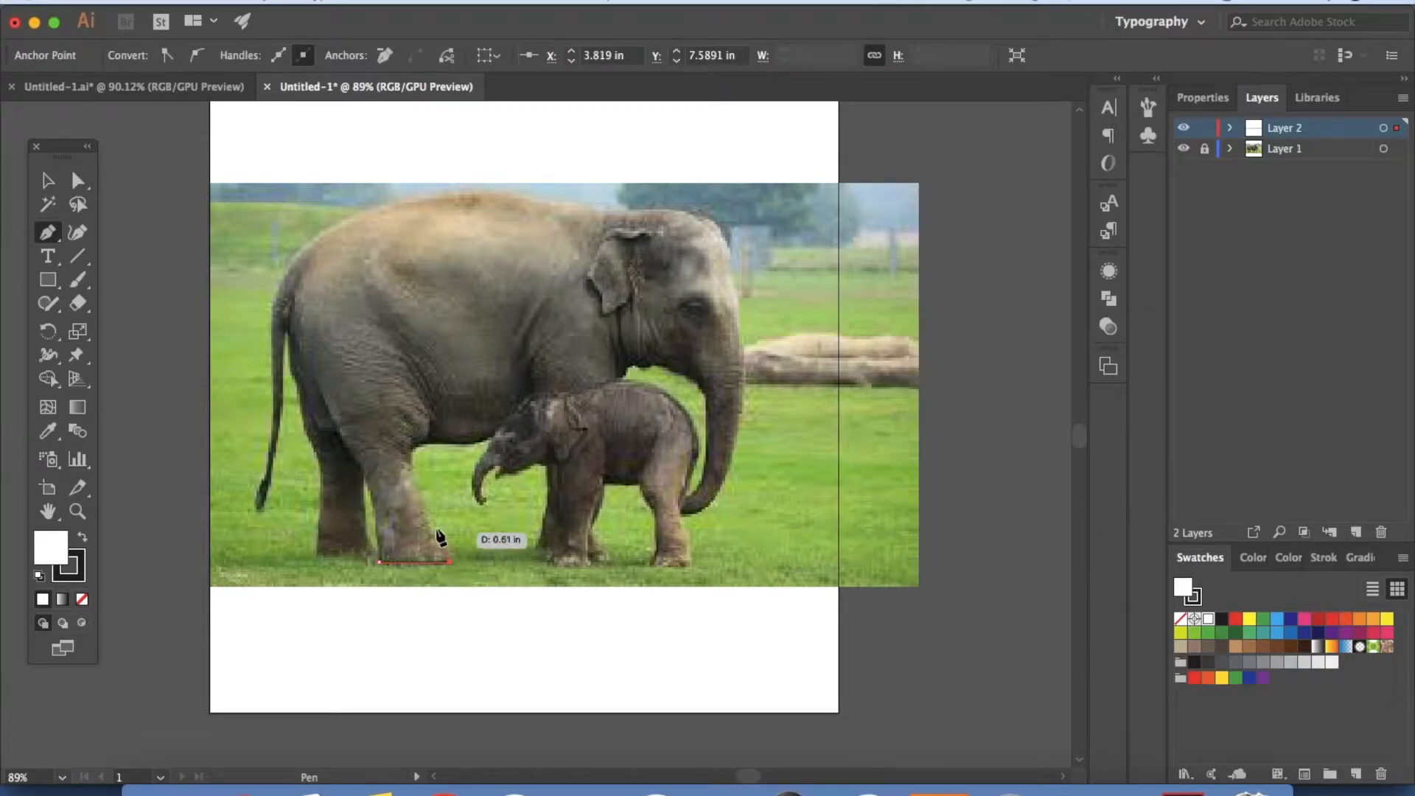
pyautogui.moveTo(425, 516); pyautogui.dragTo(417, 459)
pyautogui.click(415, 450)
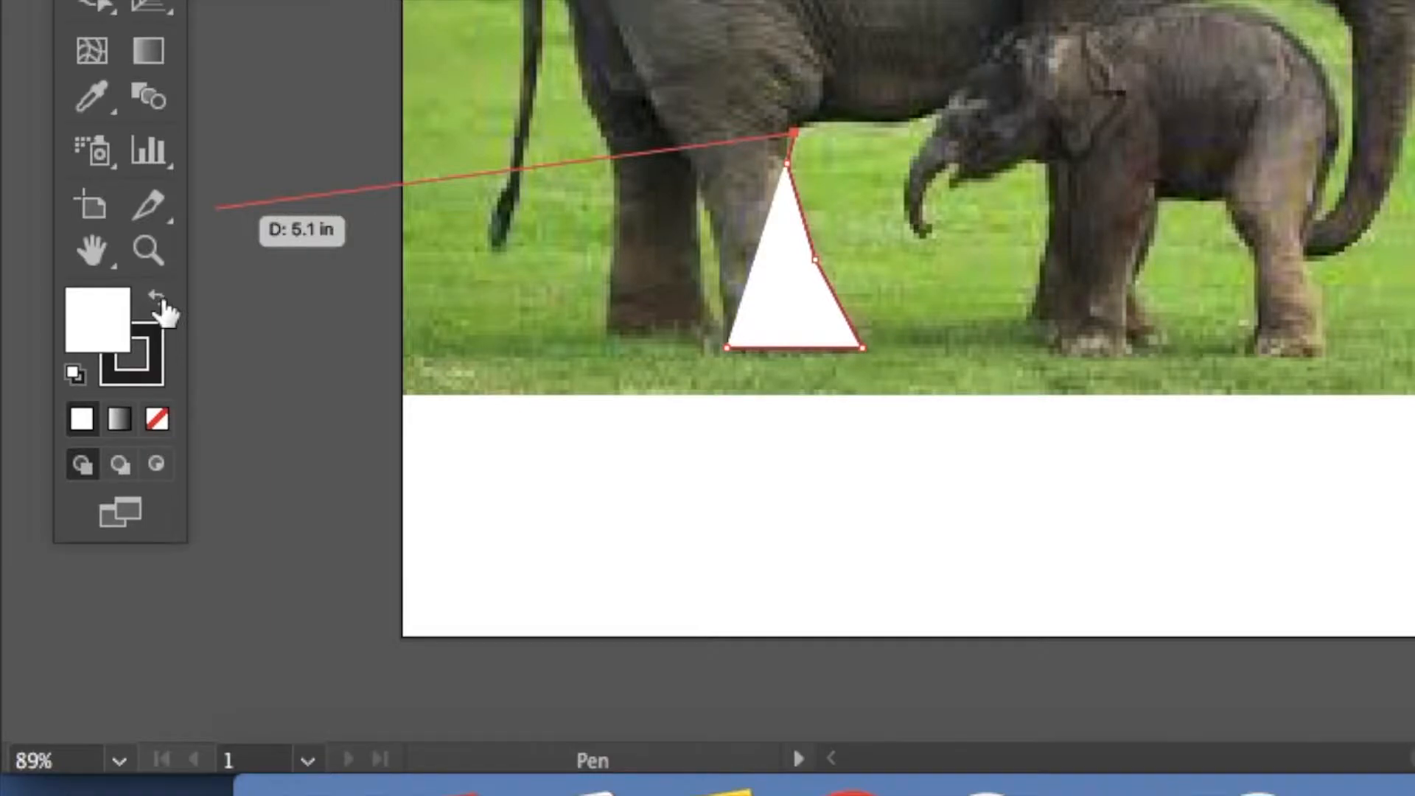
pyautogui.click(81, 537)
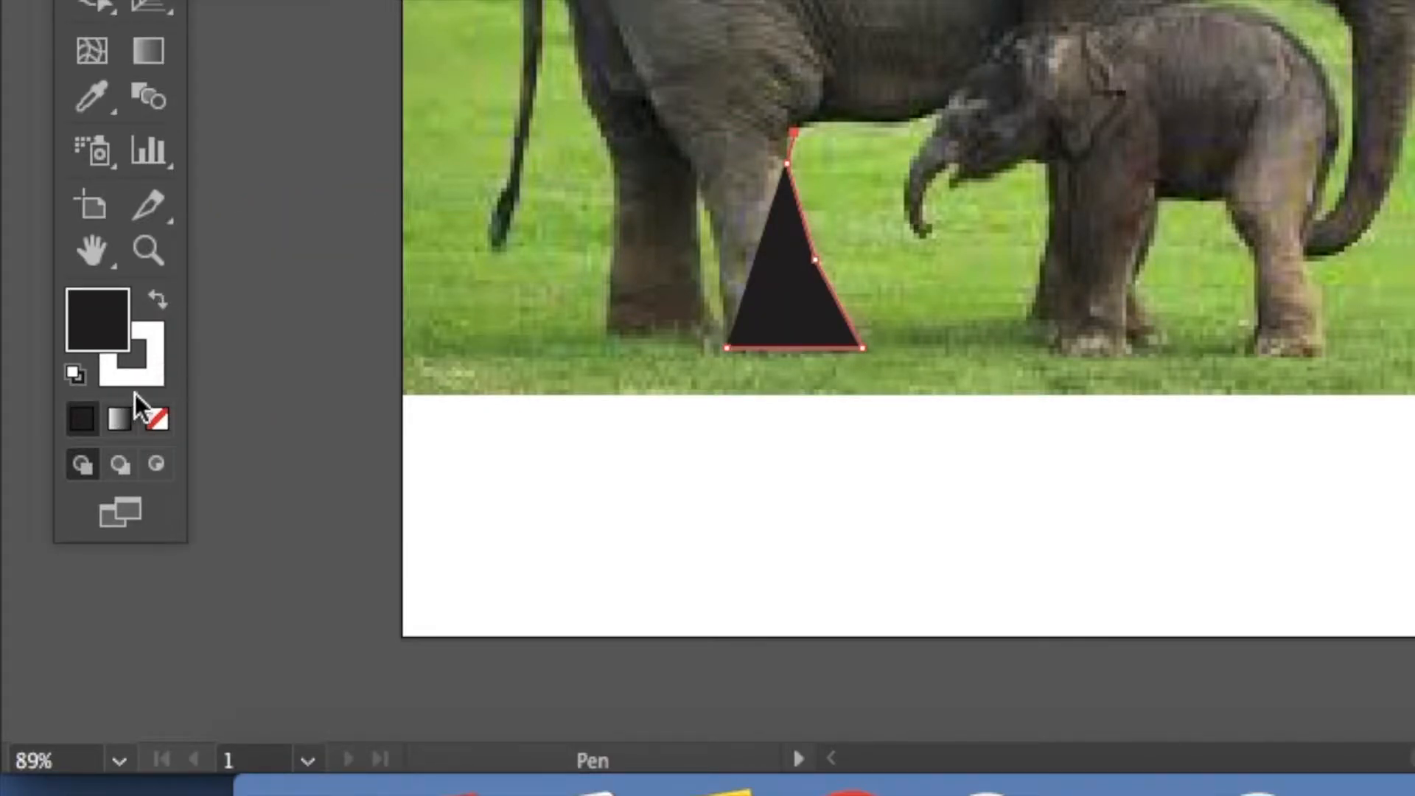
pyautogui.click(156, 427)
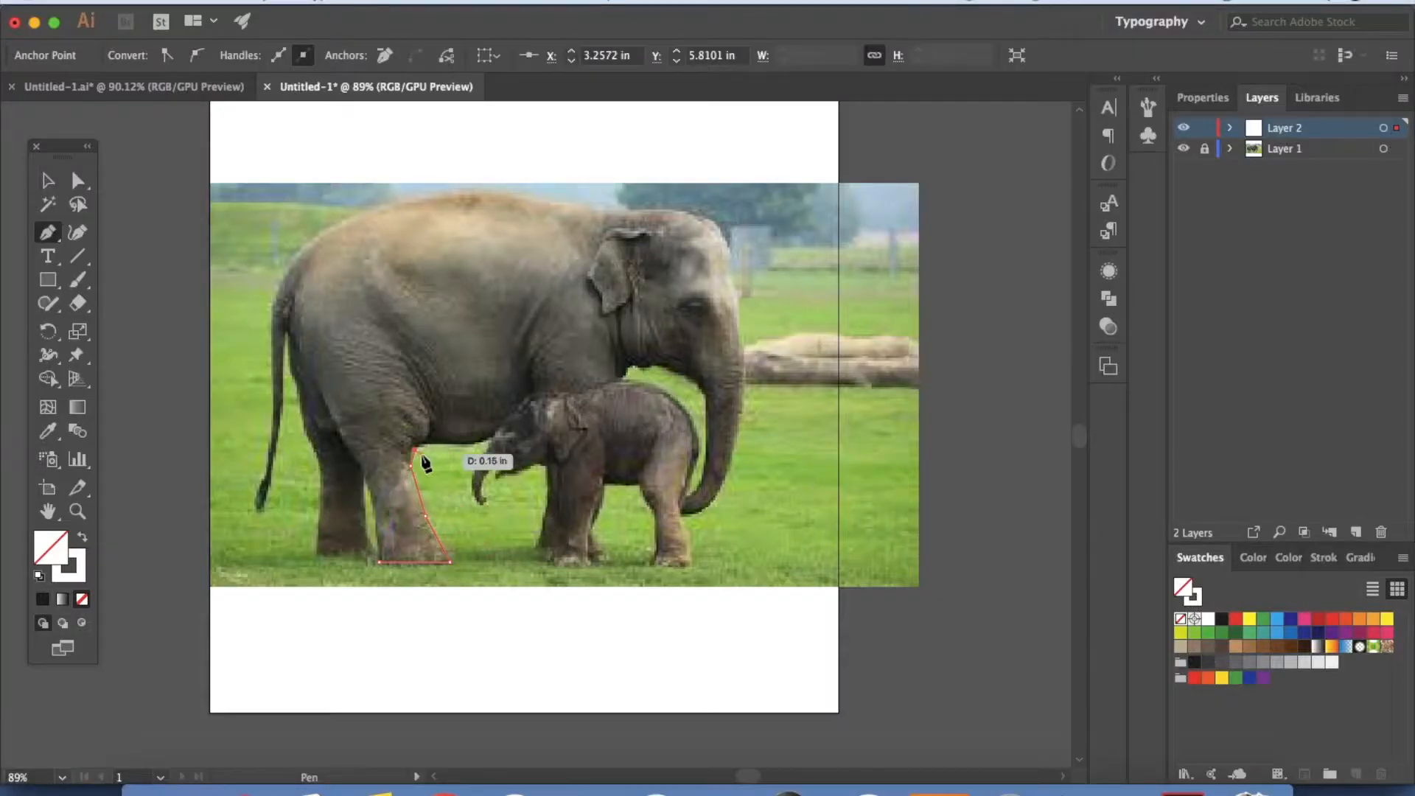
# Step: Continue the outline with straight segments along the adult elephant's belly and around its front leg behind the calf
pyautogui.moveTo(414, 449); pyautogui.dragTo(427, 446)
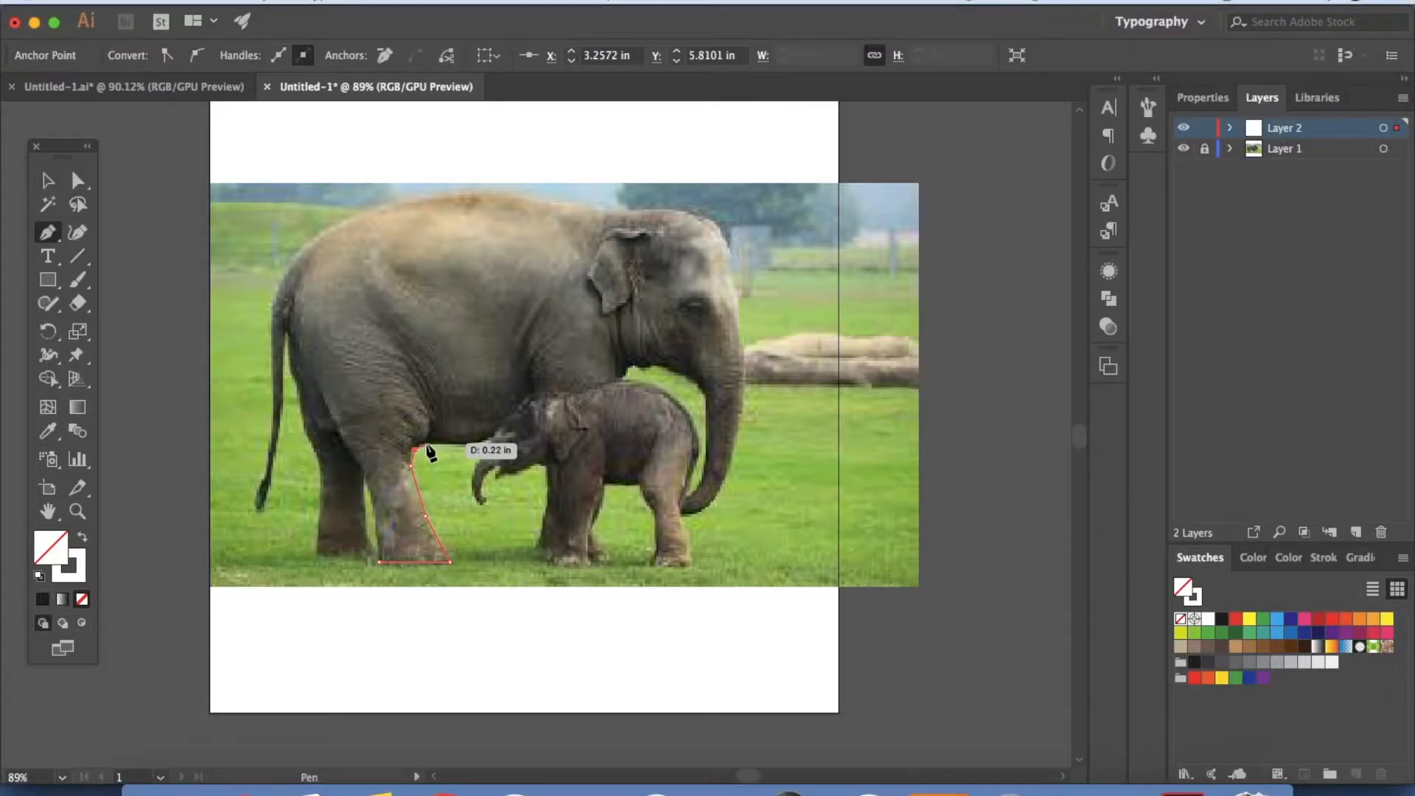
pyautogui.click(427, 443)
pyautogui.click(471, 442)
pyautogui.click(535, 429)
pyautogui.click(542, 456)
pyautogui.click(547, 486)
pyautogui.click(535, 549)
pyautogui.click(603, 558)
pyautogui.click(590, 526)
pyautogui.click(603, 420)
# Step: Continue the outline under the adult elephant's chin, around the trunk and its tip, and up to the forehead
pyautogui.click(646, 367)
pyautogui.click(704, 390)
pyautogui.click(708, 465)
pyautogui.click(659, 504)
pyautogui.click(675, 514)
pyautogui.click(698, 512)
pyautogui.click(732, 457)
pyautogui.click(742, 407)
pyautogui.click(743, 348)
pyautogui.click(728, 261)
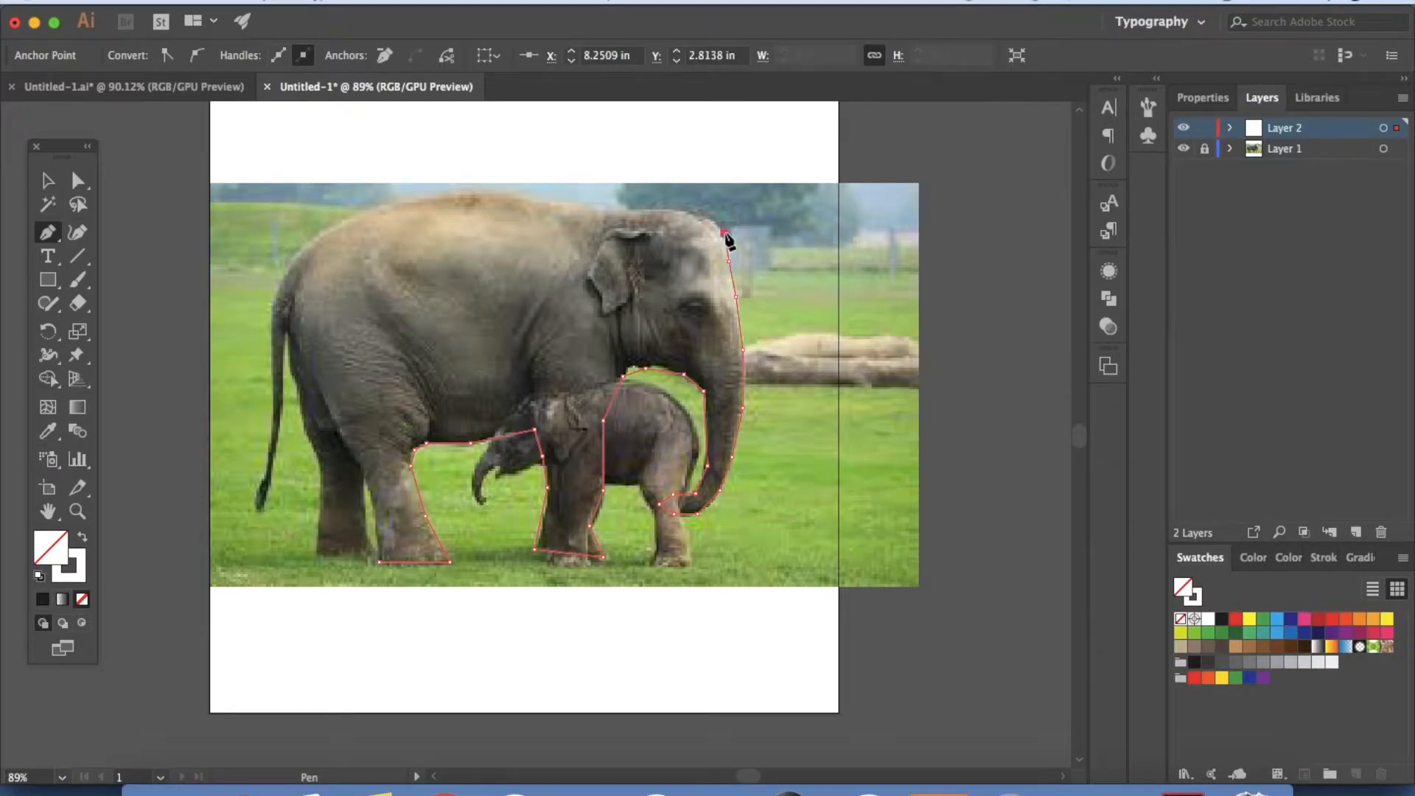
# Step: Continue the outline over the adult elephant's head and back, down around the tail and back up to its base
pyautogui.click(699, 217)
pyautogui.click(594, 209)
pyautogui.click(555, 202)
pyautogui.click(477, 193)
pyautogui.click(387, 204)
pyautogui.click(324, 233)
pyautogui.click(284, 274)
pyautogui.click(272, 307)
pyautogui.click(272, 437)
pyautogui.click(251, 501)
pyautogui.click(285, 326)
# Step: Outline the far hind leg, close the path at its starting point by the near hind foot, and deselect it
pyautogui.click(302, 426)
pyautogui.click(317, 457)
pyautogui.click(319, 501)
pyautogui.click(315, 562)
pyautogui.click(361, 562)
pyautogui.click(364, 477)
pyautogui.click(379, 541)
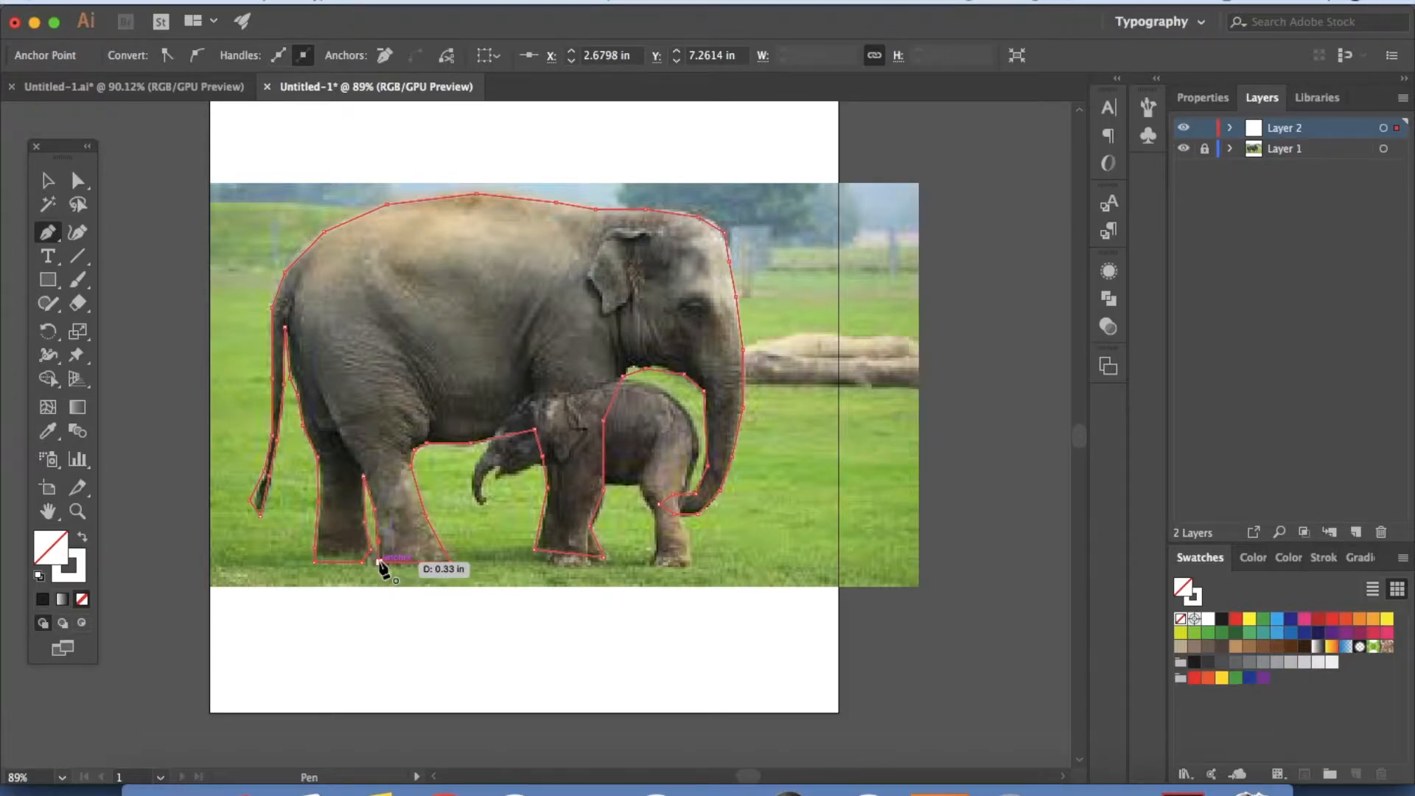
pyautogui.click(378, 562)
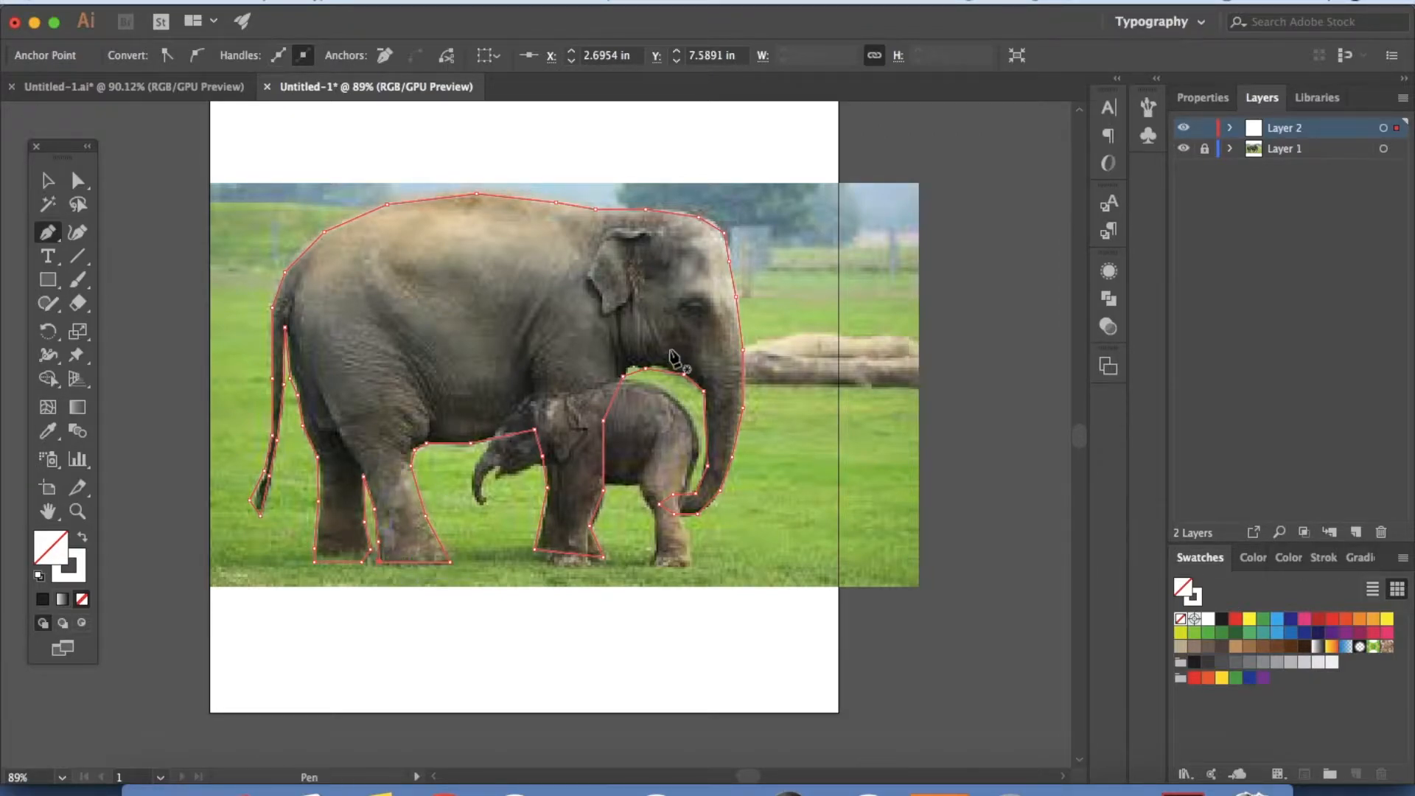
pyautogui.click(49, 183)
pyautogui.click(169, 209)
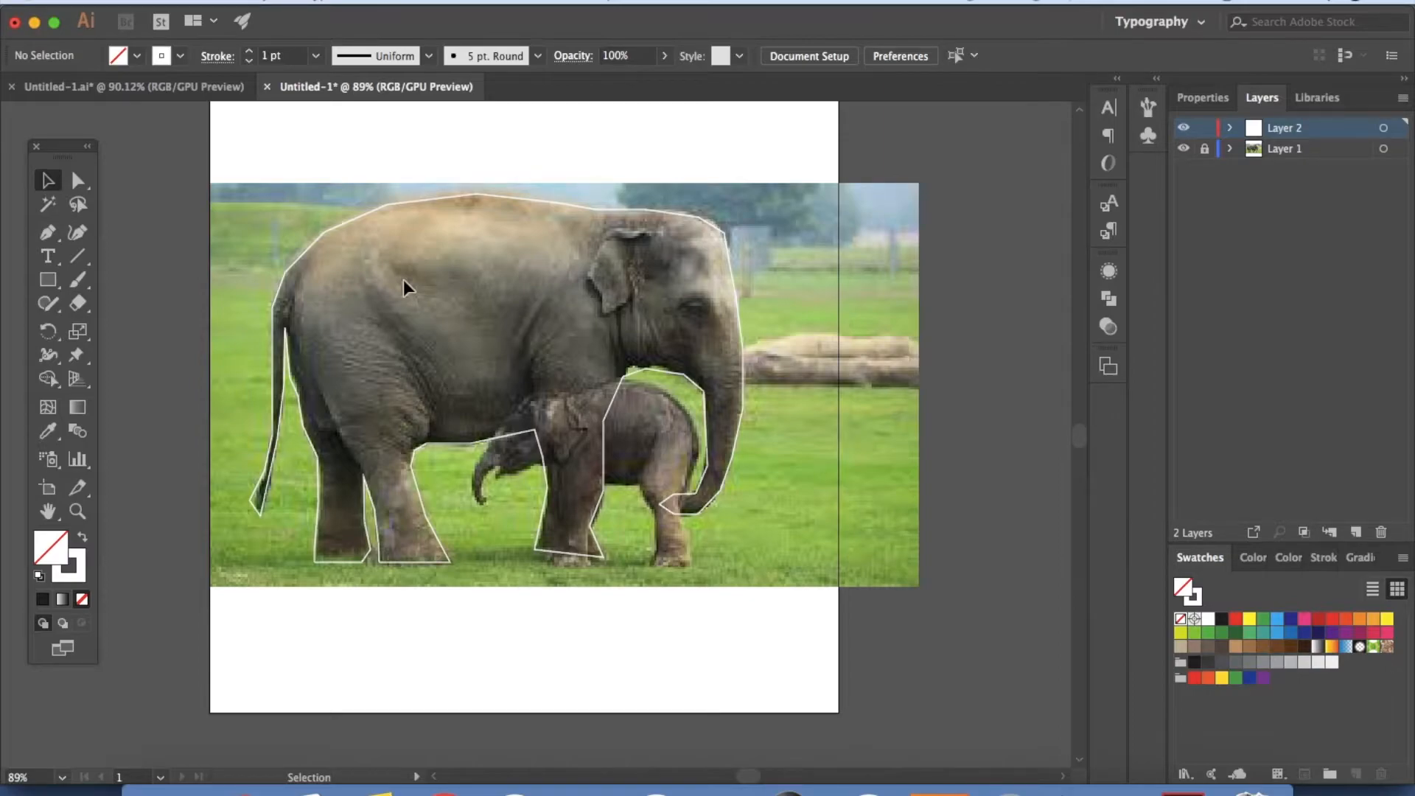
# Step: Switch to the Untitled-1.ai document and show Layer 5 with the finished blue calf
pyautogui.click(177, 86)
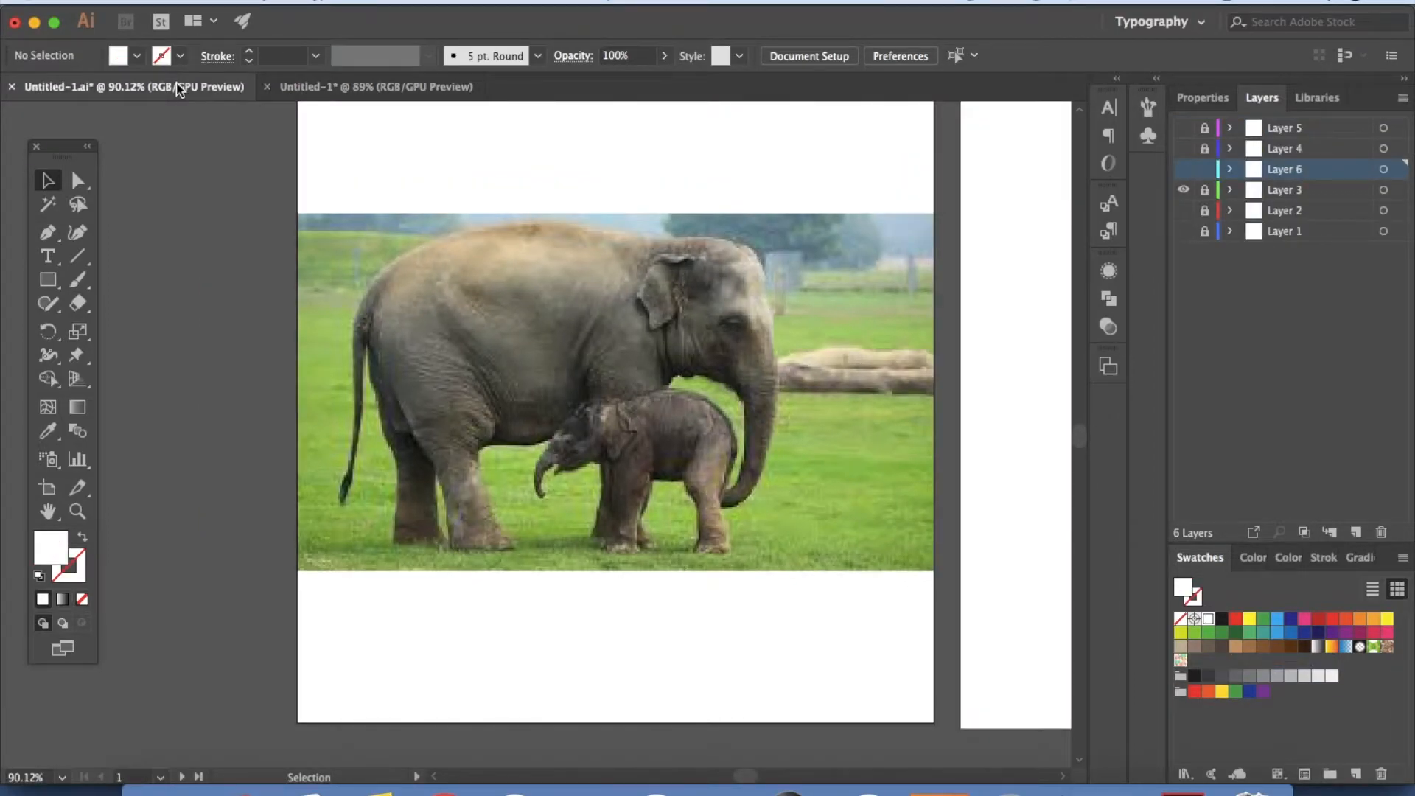
pyautogui.click(1183, 128)
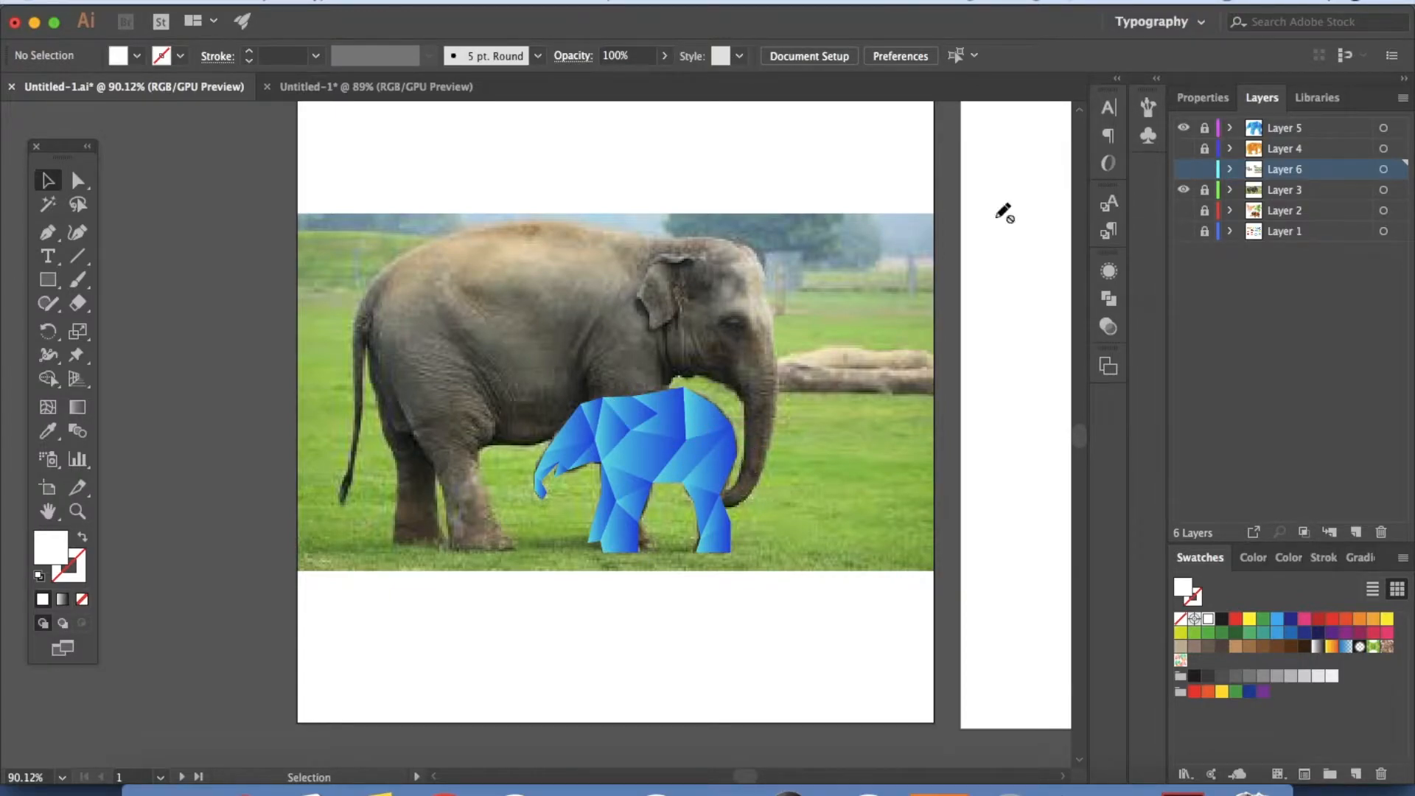
# Step: Examine the finished low-poly examples in Untitled-1.ai by hiding Layer 5, briefly showing Layer 4, and showing Layer 6
pyautogui.click(426, 88)
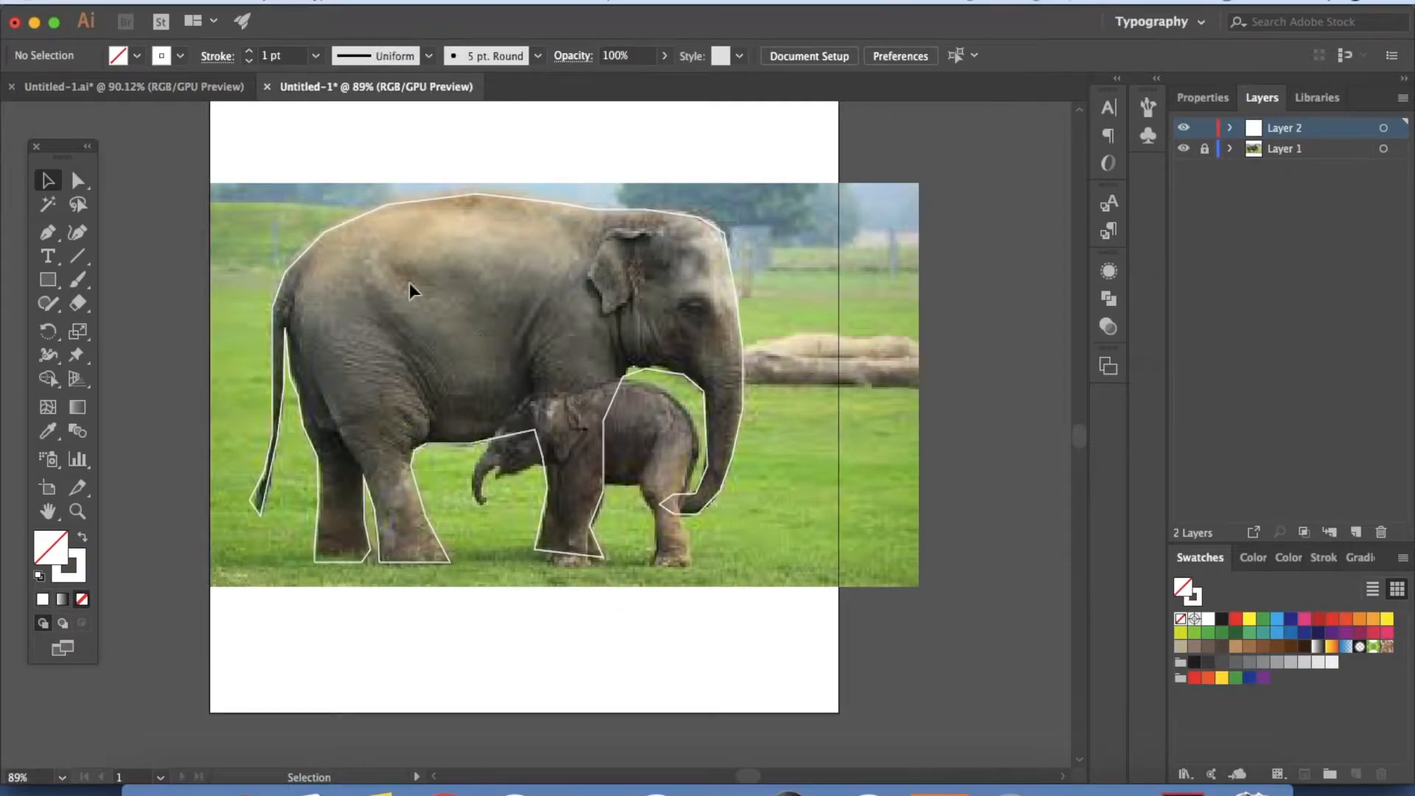
pyautogui.click(211, 89)
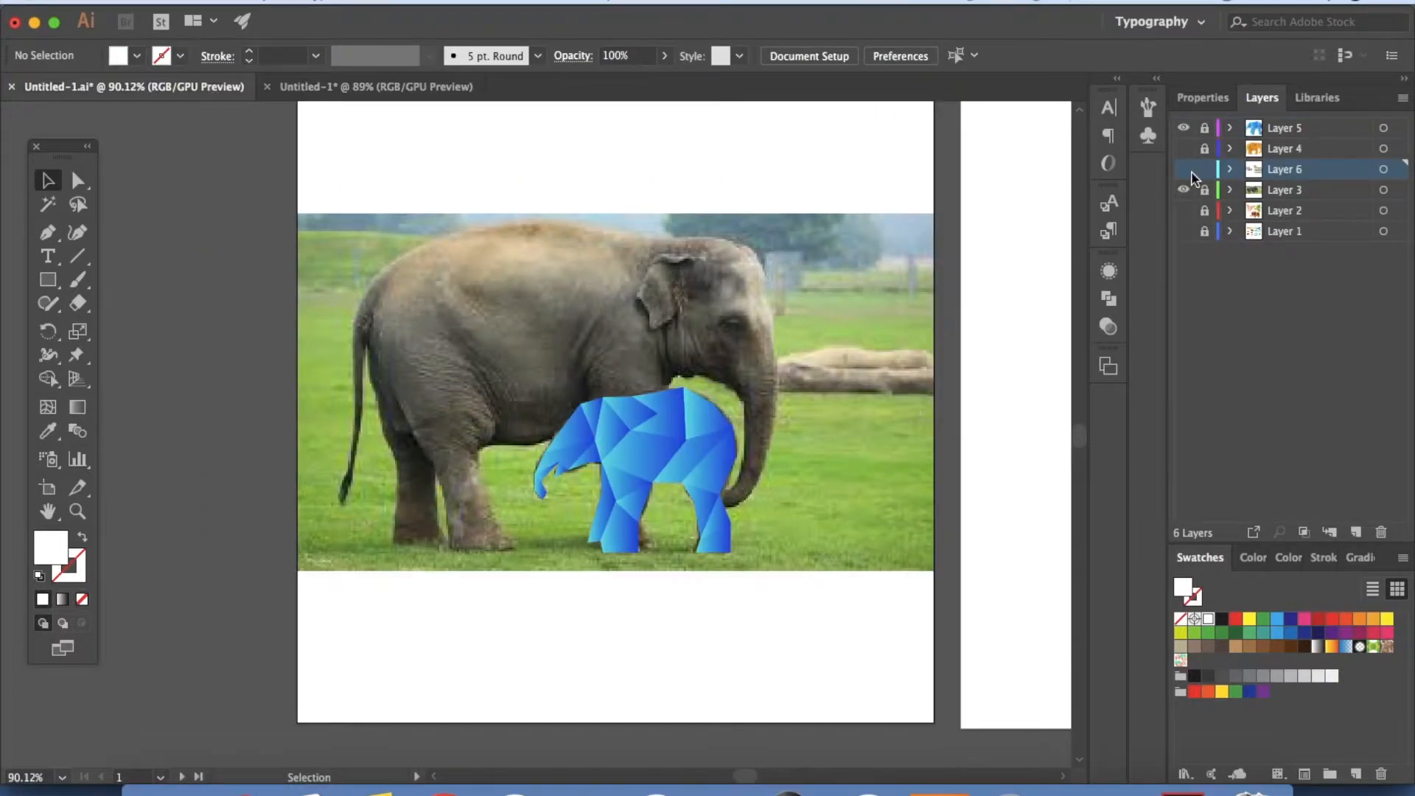
pyautogui.click(1184, 128)
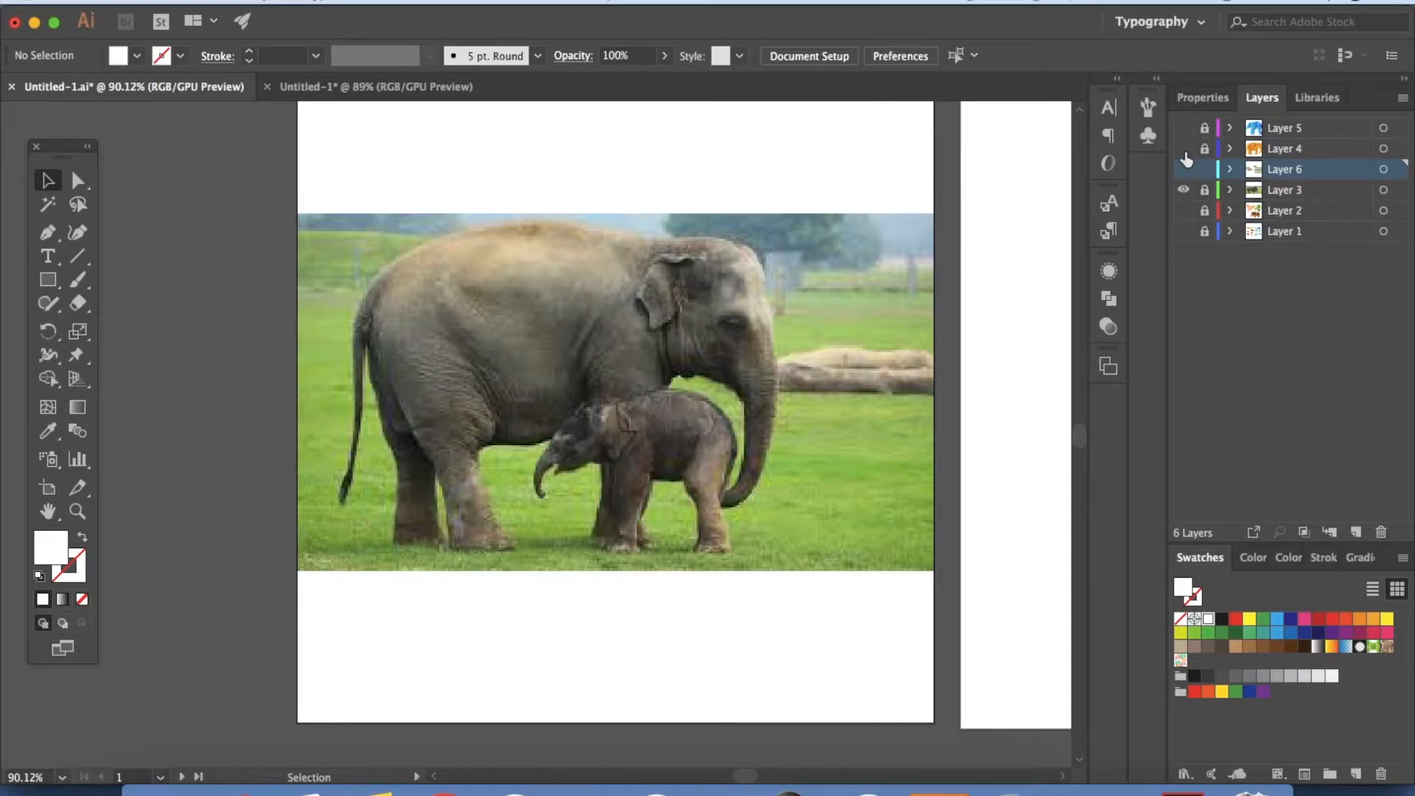
pyautogui.click(1183, 150)
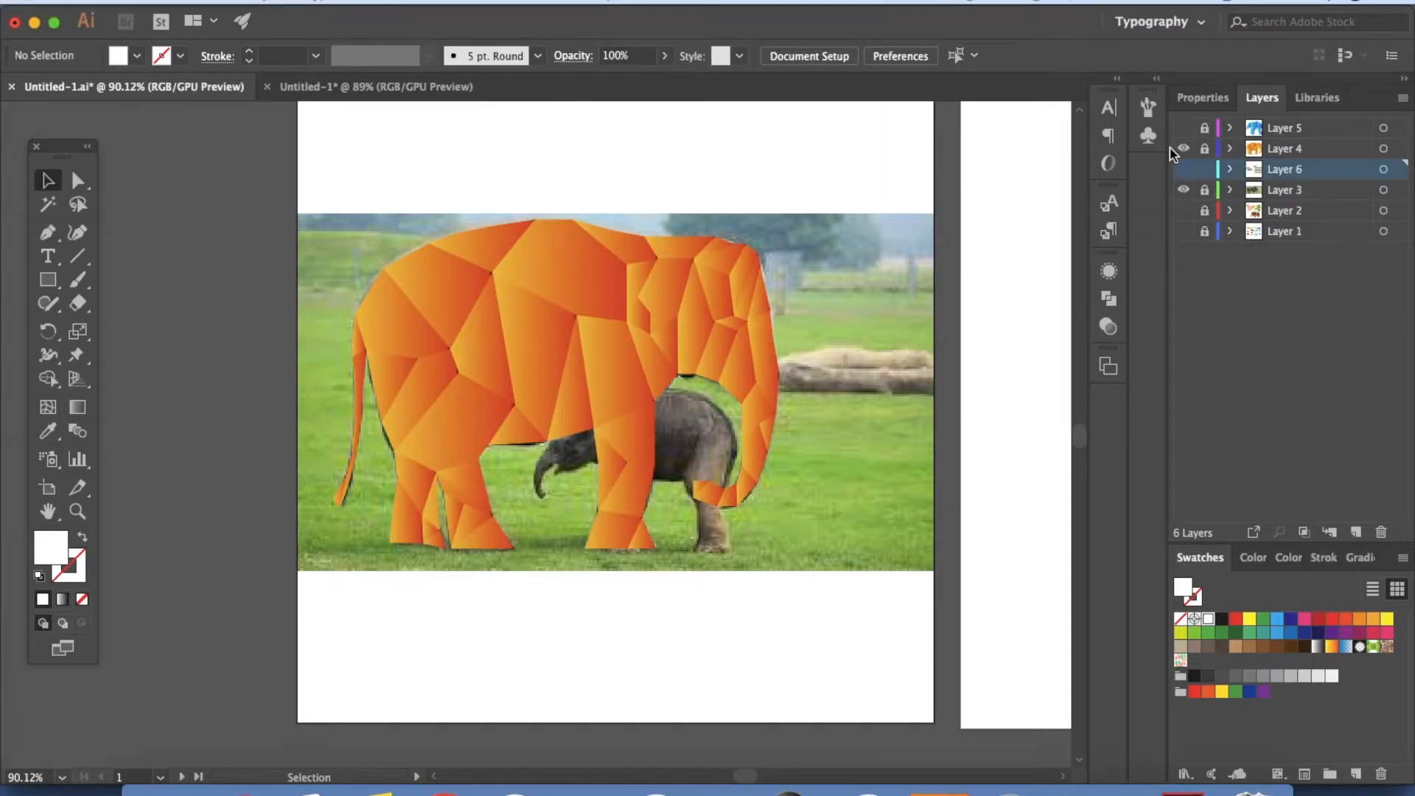
pyautogui.click(1182, 149)
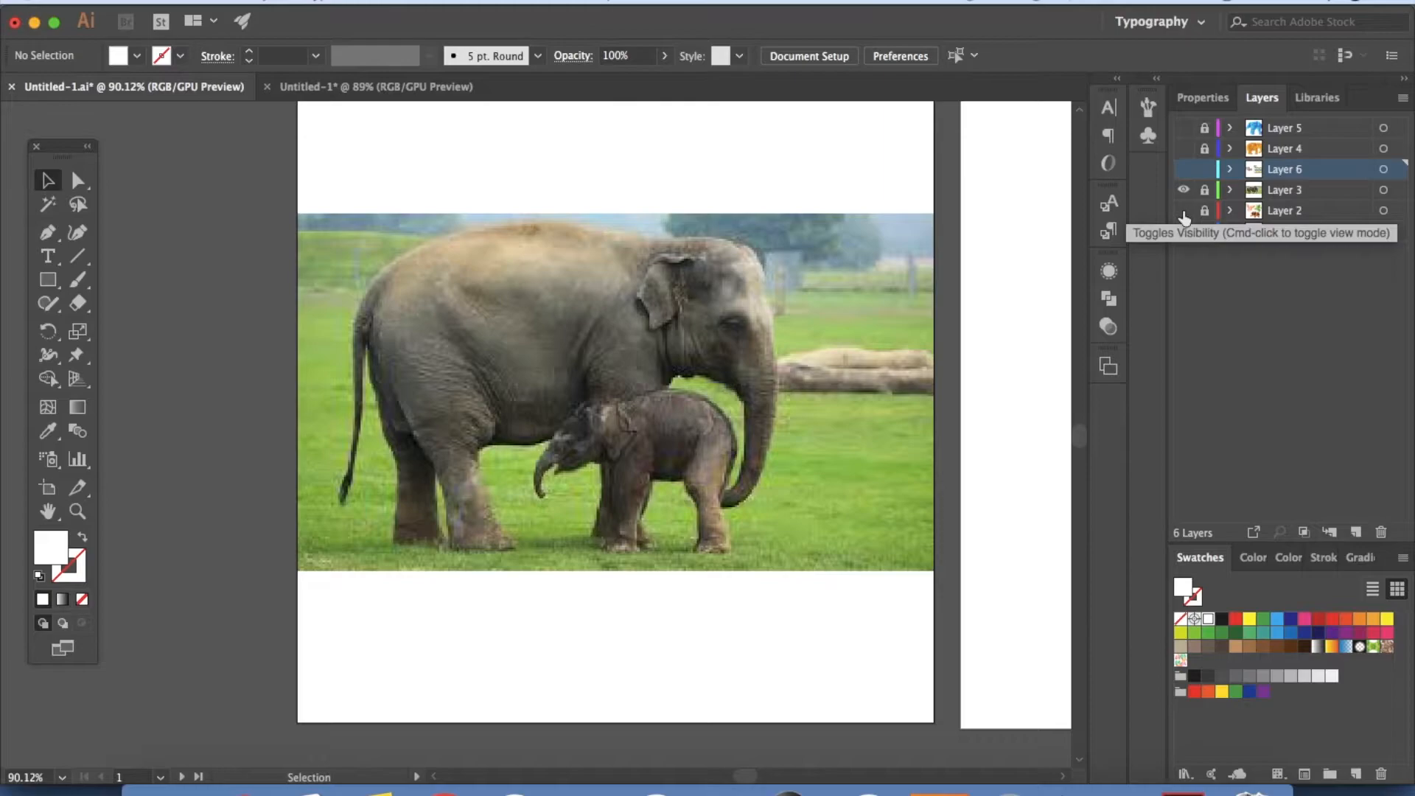
pyautogui.click(1183, 170)
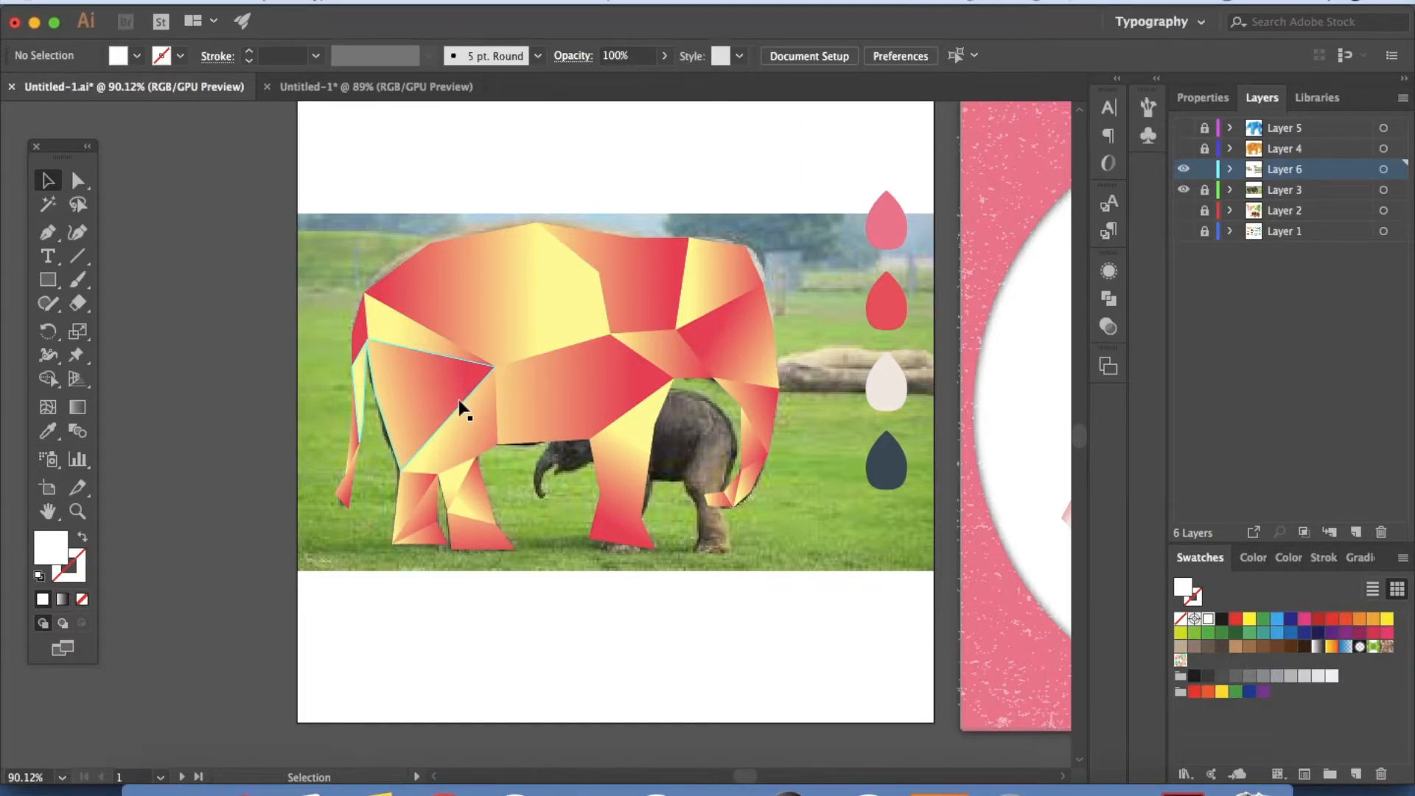
# Step: In the unsaved Untitled-1 tracing document, draw a Pen path from the adult's rump to its mid-flank and up to the back
pyautogui.click(398, 87)
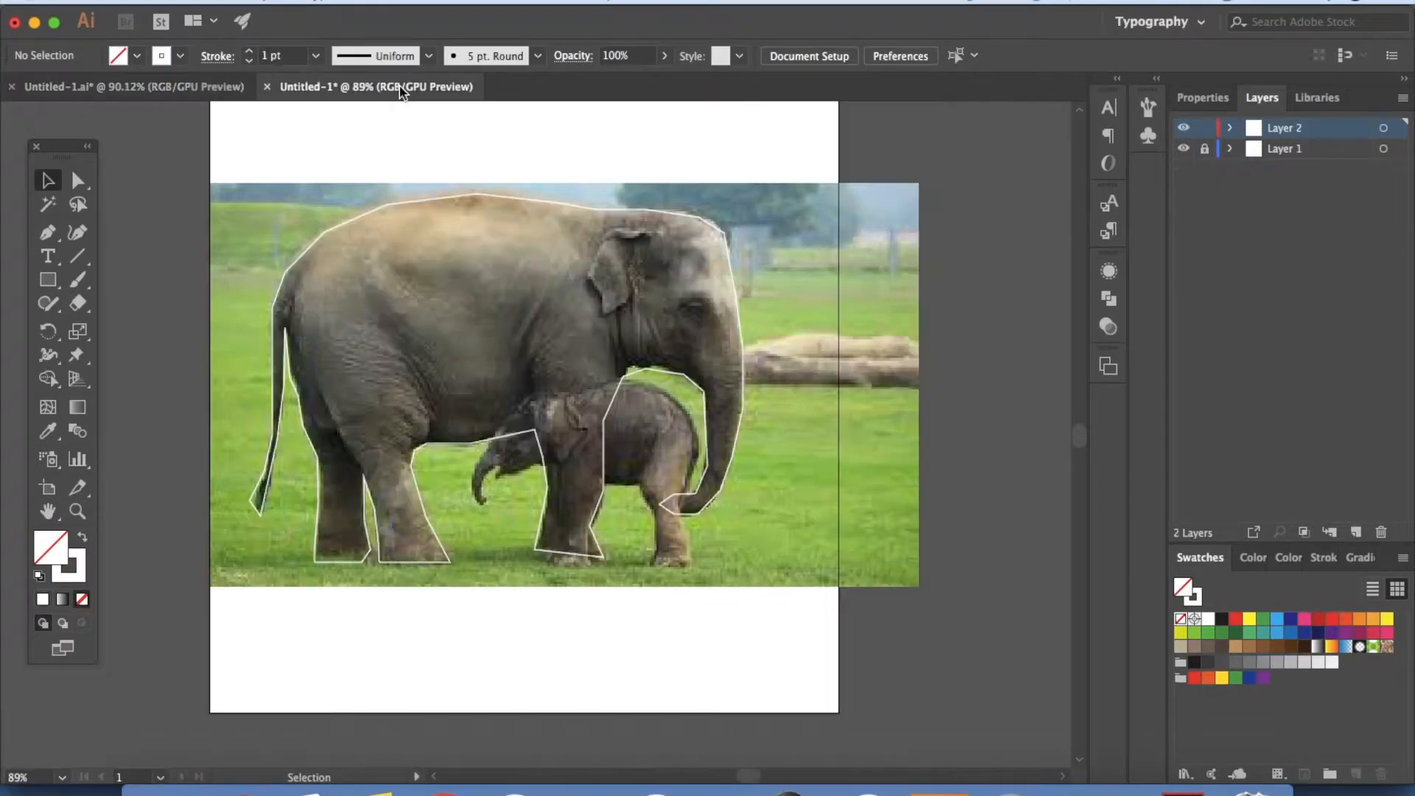
pyautogui.click(48, 235)
pyautogui.click(285, 272)
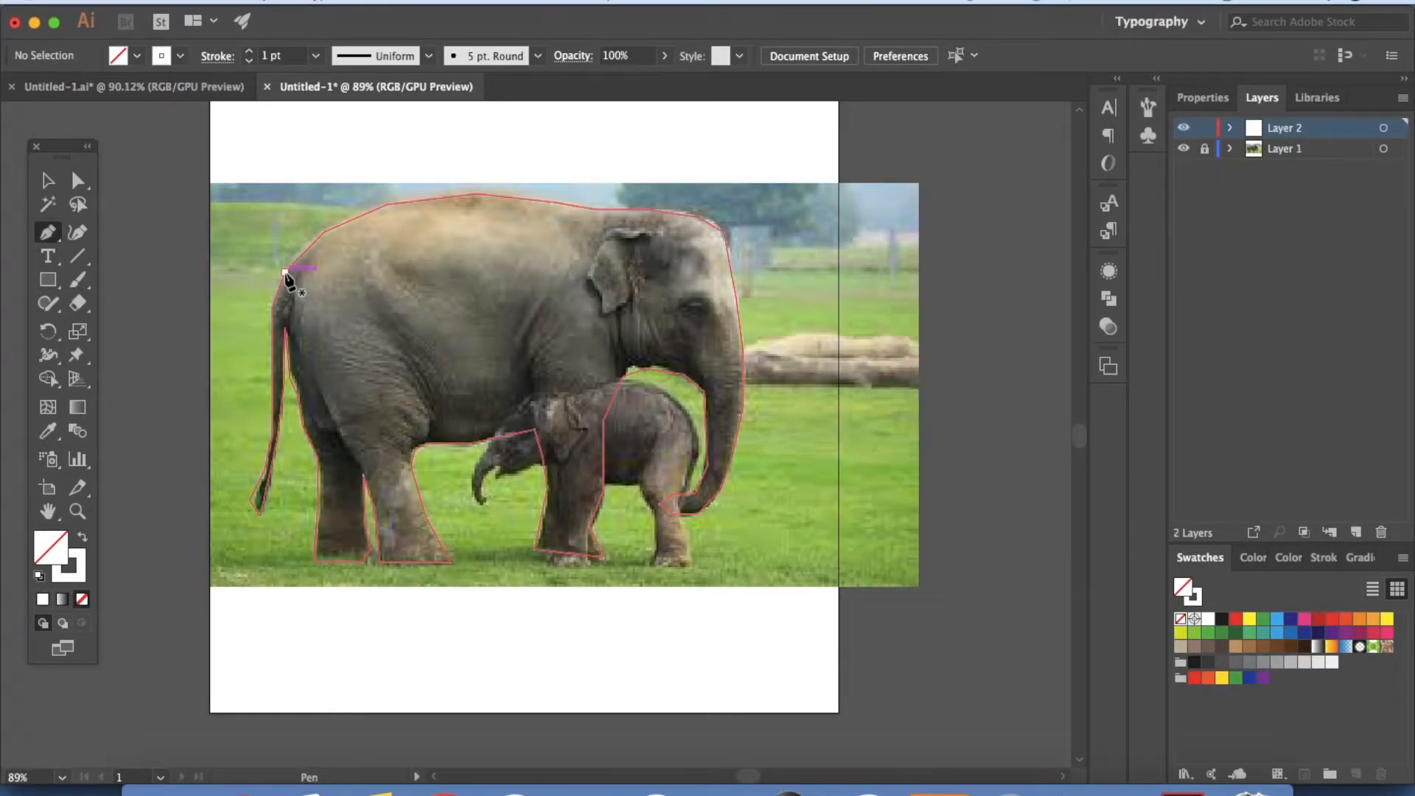
pyautogui.click(425, 341)
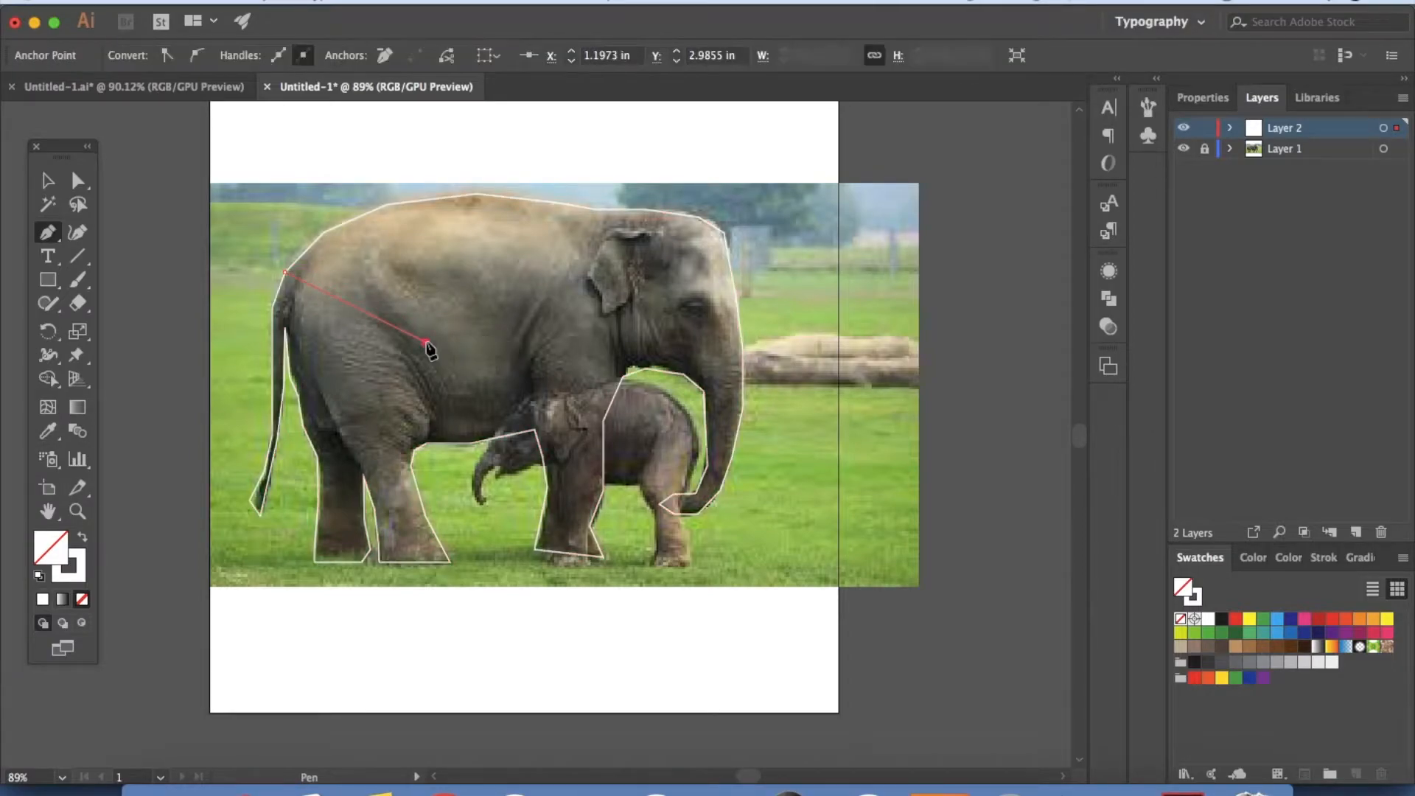
pyautogui.click(387, 204)
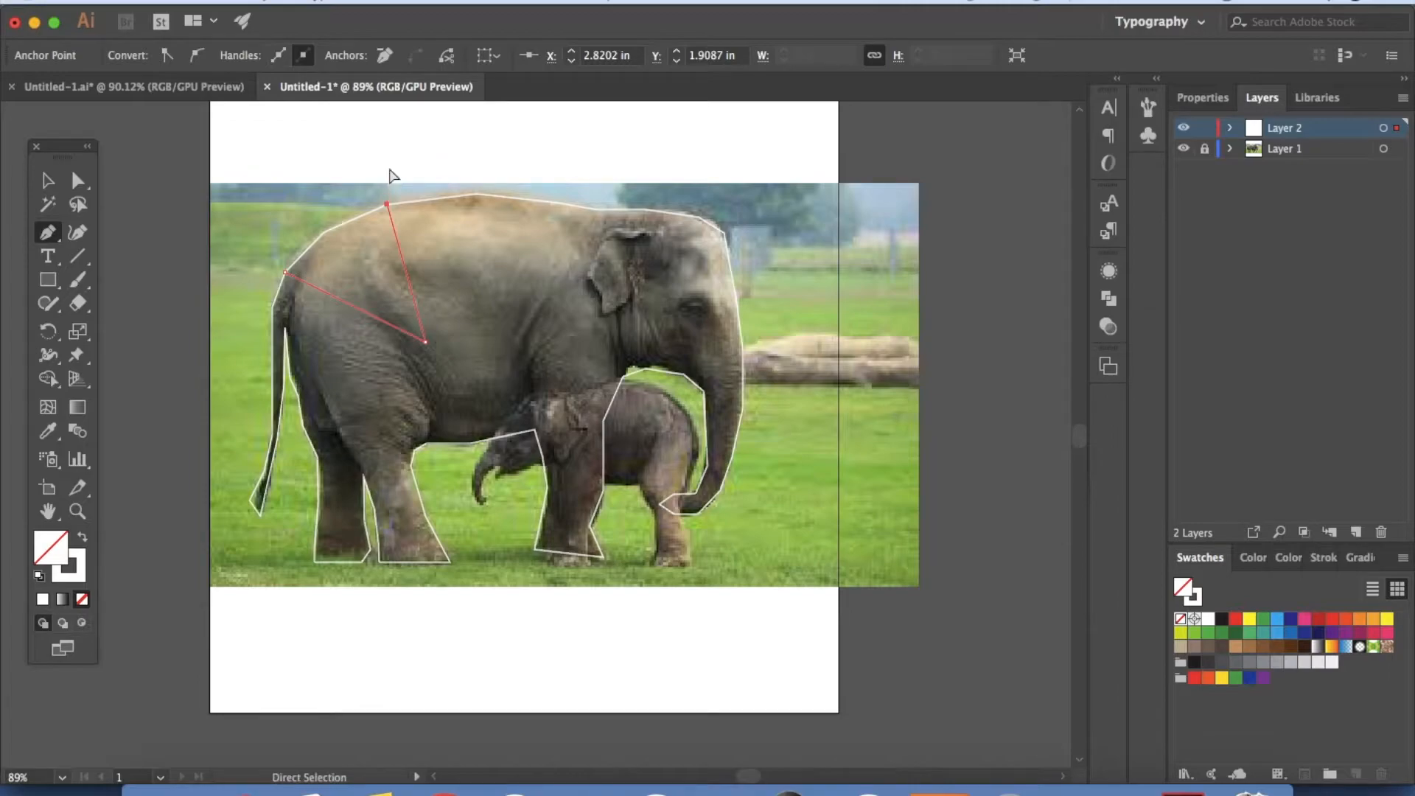
pyautogui.press('Escape')
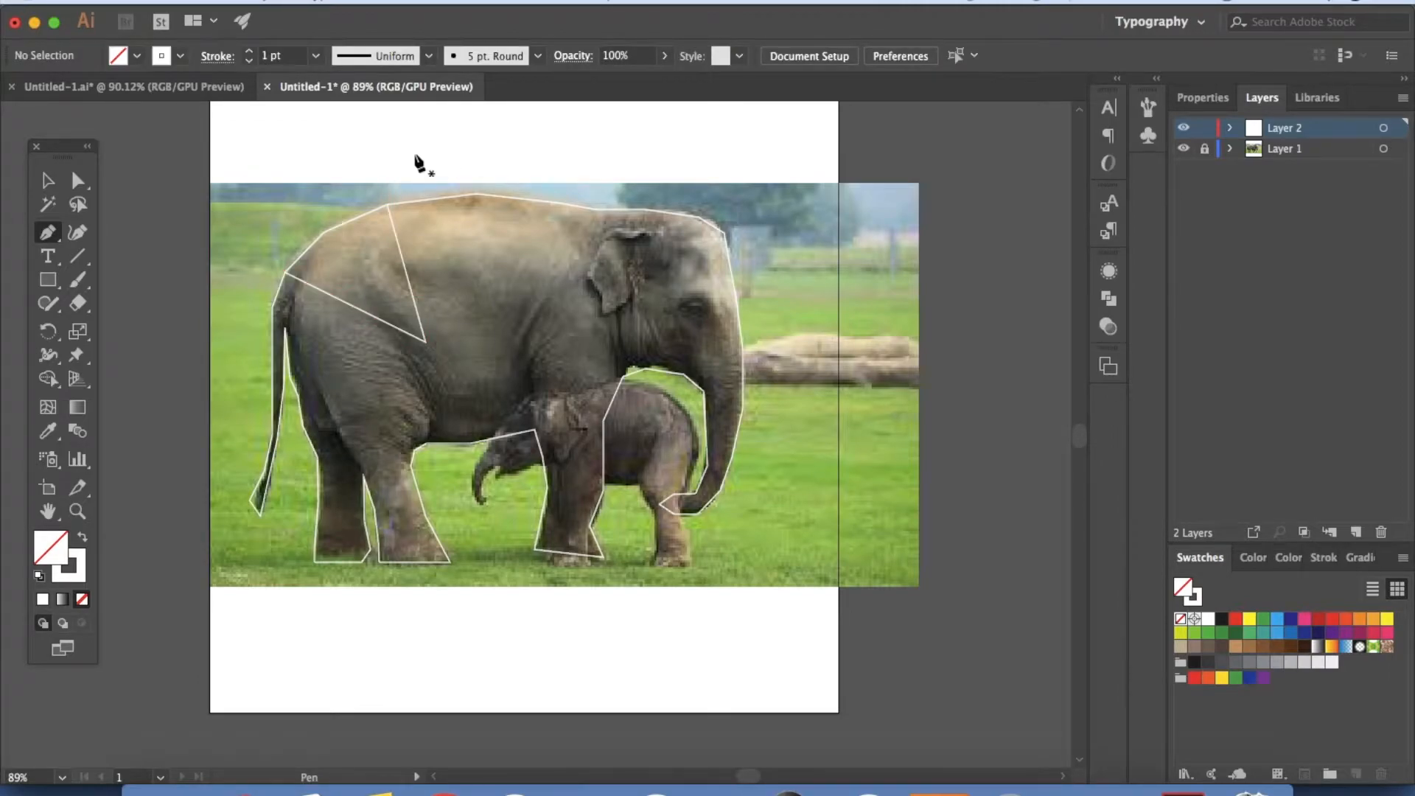
# Step: Draw dividing lines from the flank to the shoulder, up to the back, and down to the ear and forehead, then connect shoulder and ear
pyautogui.click(425, 341)
pyautogui.click(564, 297)
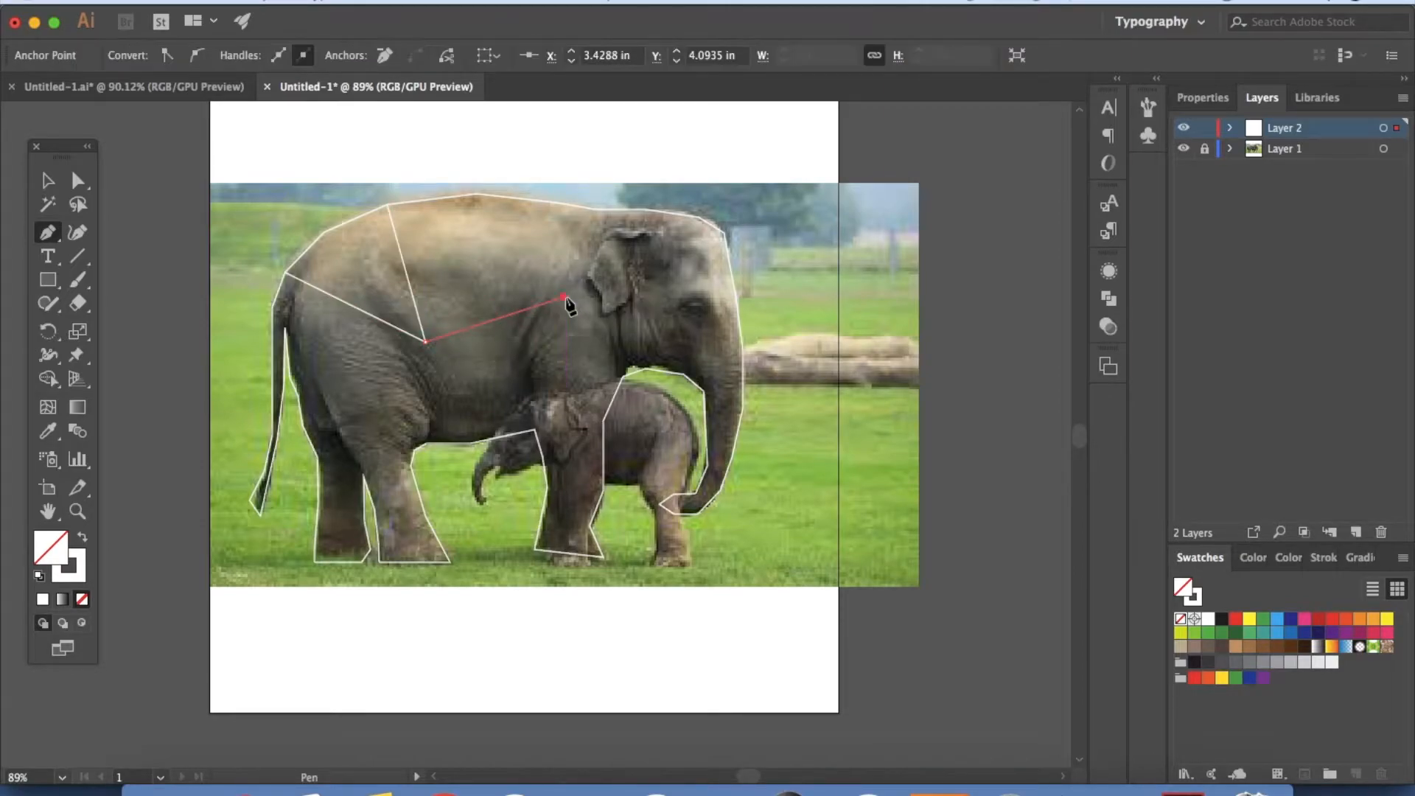
pyautogui.click(480, 257)
pyautogui.click(476, 194)
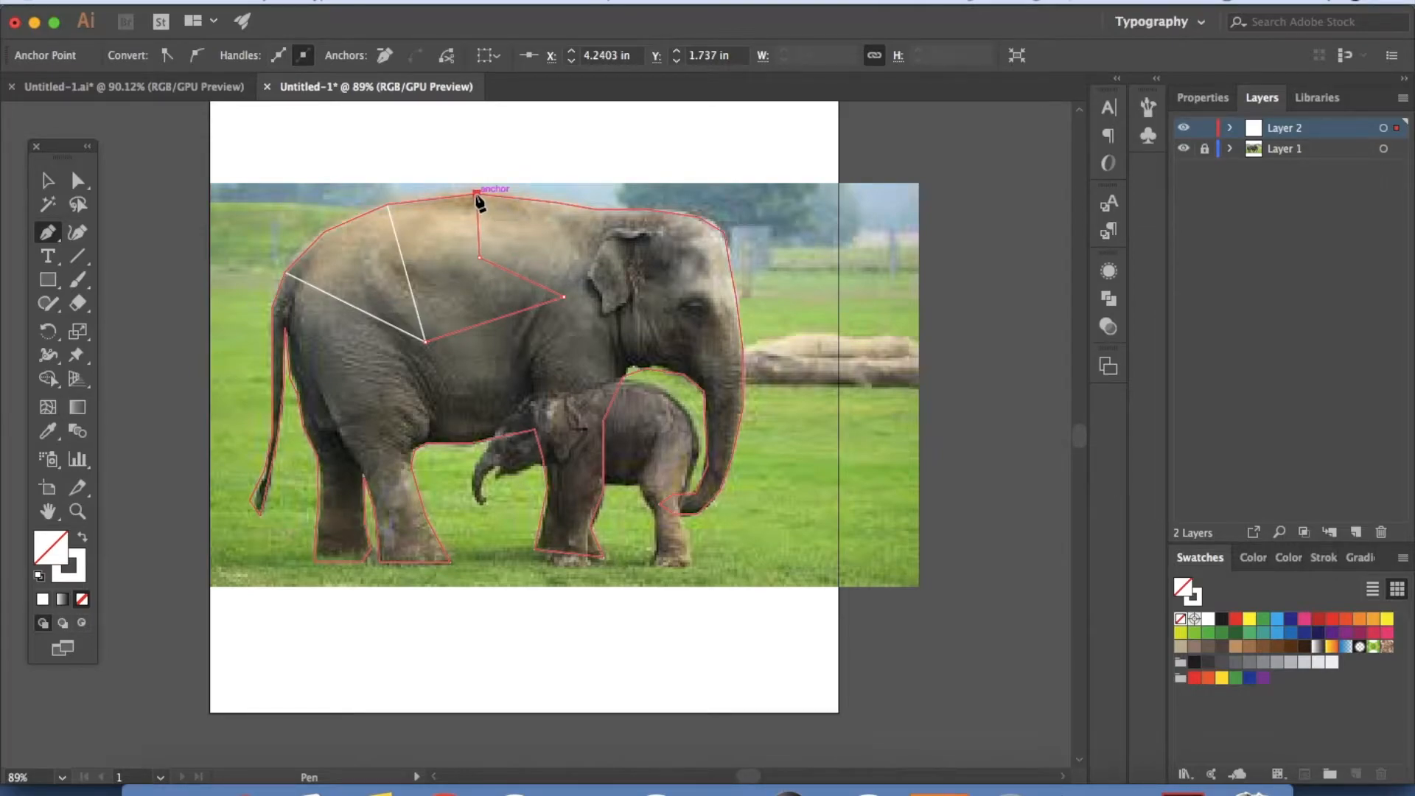
pyautogui.click(625, 288)
pyautogui.click(698, 218)
pyautogui.press('Escape')
pyautogui.click(564, 297)
pyautogui.click(625, 288)
pyautogui.press('Escape')
# Step: Divide the front leg's top from the body with a line up to the shoulder, and the hind legs' tops with a line to the flank
pyautogui.click(535, 430)
pyautogui.click(603, 421)
pyautogui.click(564, 297)
pyautogui.click(411, 467)
pyautogui.click(363, 476)
pyautogui.click(316, 456)
pyautogui.click(426, 342)
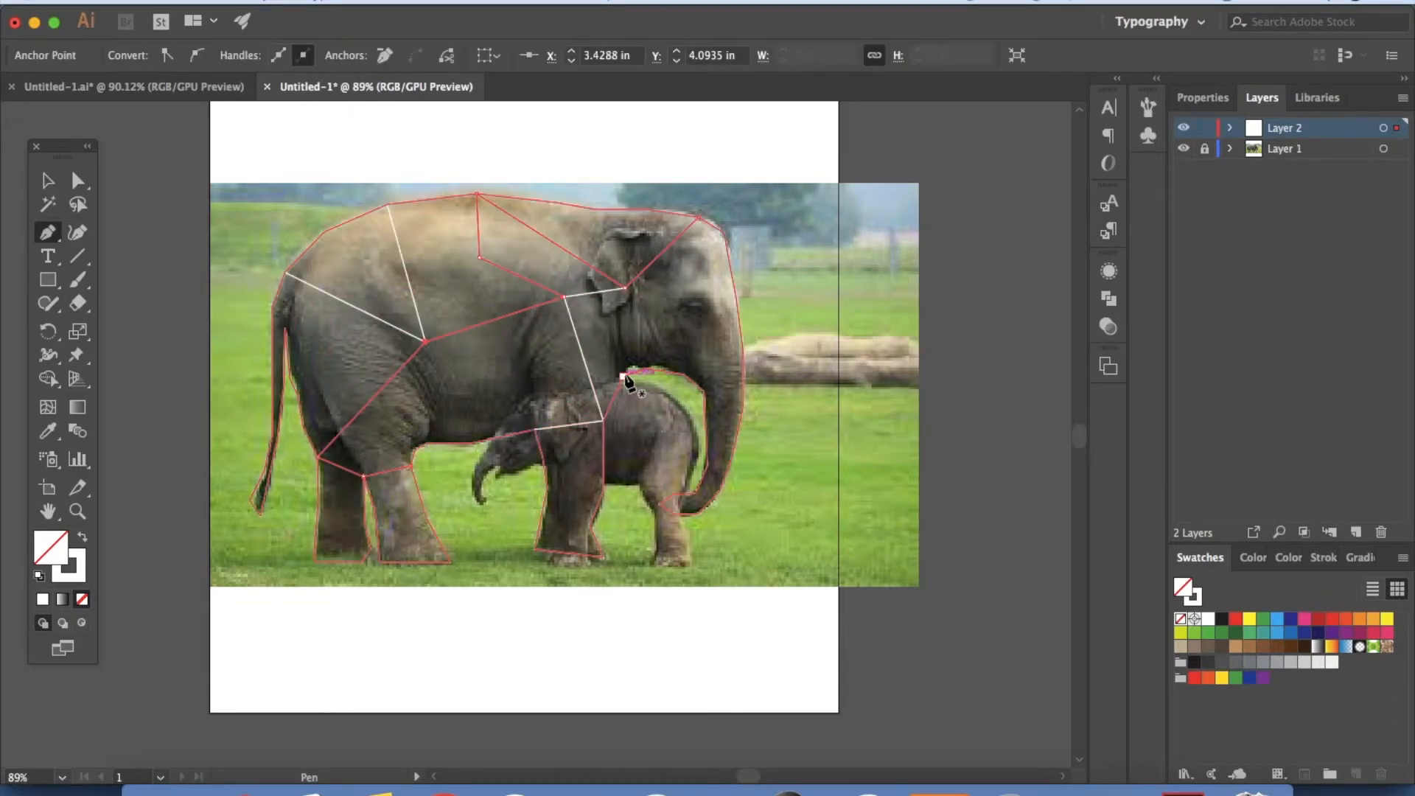
# Step: Divide the adult's head with a path from the chin to the ear, down to the jaw, and up to the forehead
pyautogui.click(624, 376)
pyautogui.click(625, 288)
pyautogui.click(683, 374)
pyautogui.click(725, 234)
pyautogui.keyDown('super'); pyautogui.click(767, 295); pyautogui.keyUp('super')
# Step: Draw a zigzag path down the adult's trunk from its upper inner edge to the underside near the tip
pyautogui.click(704, 390)
pyautogui.click(742, 372)
pyautogui.click(705, 437)
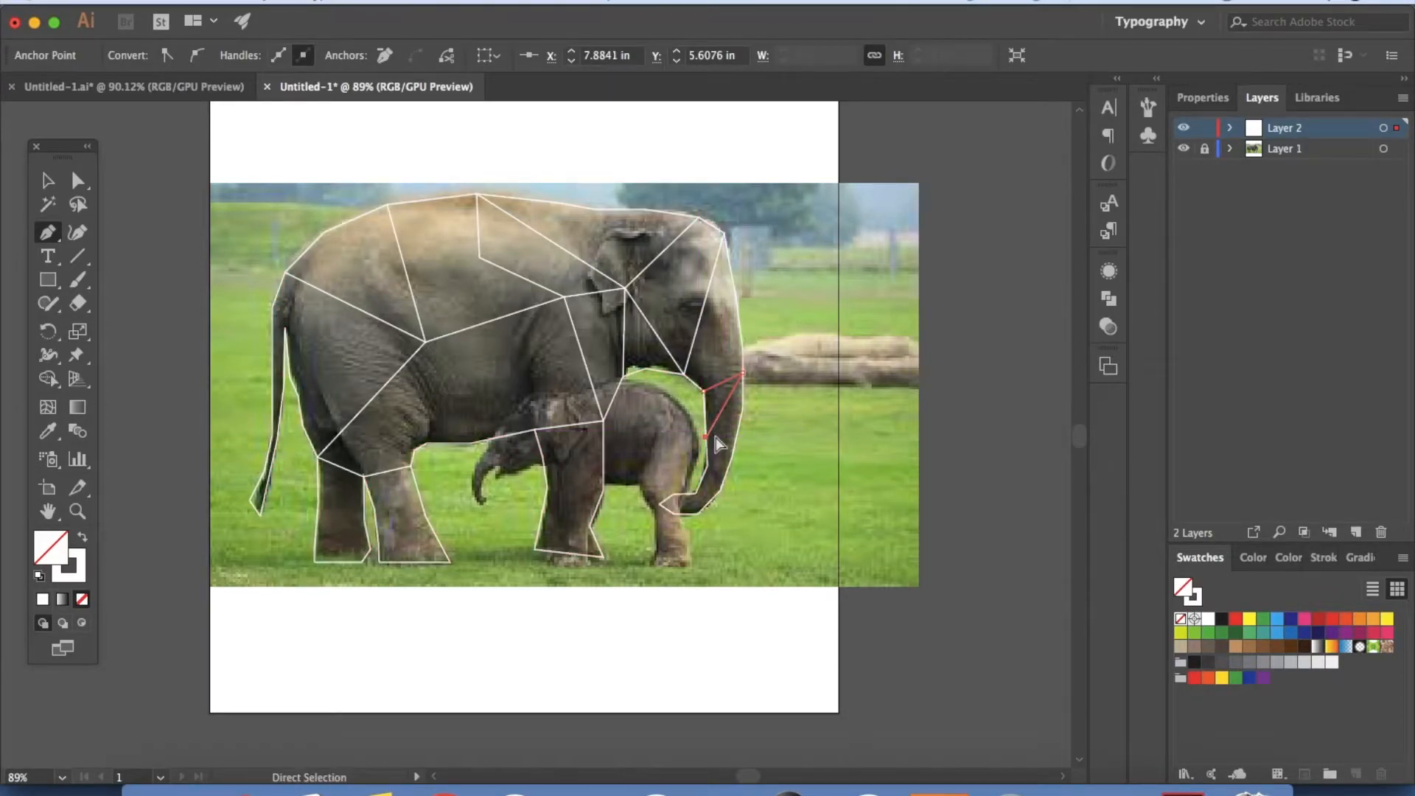
pyautogui.click(725, 470)
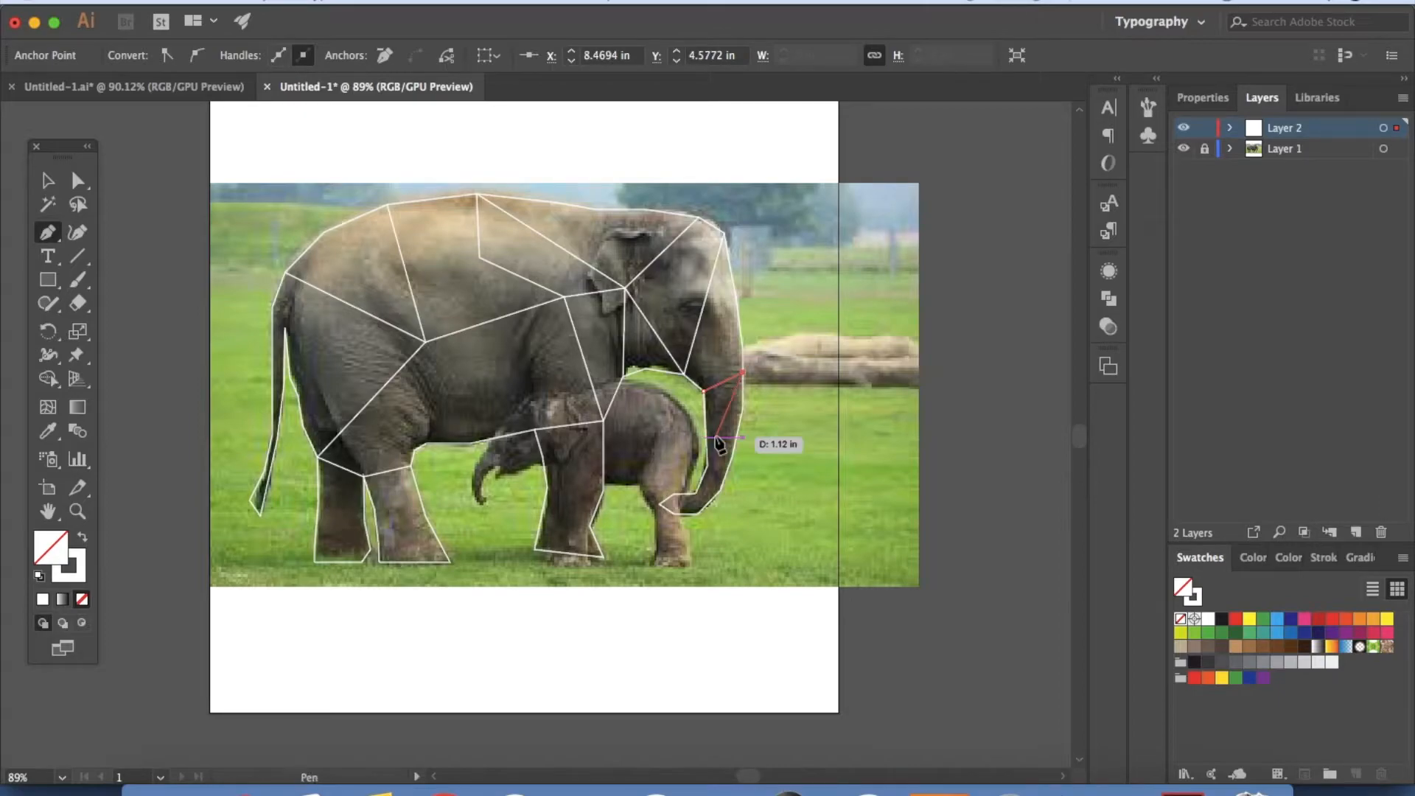
pyautogui.click(696, 492)
pyautogui.click(698, 513)
# Step: Split the lower front leg into facets with a zigzag path from the foot up to the knee
pyautogui.click(590, 527)
pyautogui.click(536, 549)
pyautogui.click(603, 491)
pyautogui.click(547, 487)
# Step: Draw dividing lines across the lower parts of both hind legs and finish the path
pyautogui.click(425, 517)
pyautogui.click(380, 562)
pyautogui.click(370, 548)
pyautogui.click(319, 514)
pyautogui.click(364, 522)
pyautogui.keyDown('super'); pyautogui.click(350, 490); pyautogui.keyUp('super')
# Step: Draw a line from the rump down to the top of the far hind leg, and divide the tail with short zigzag segments
pyautogui.click(285, 273)
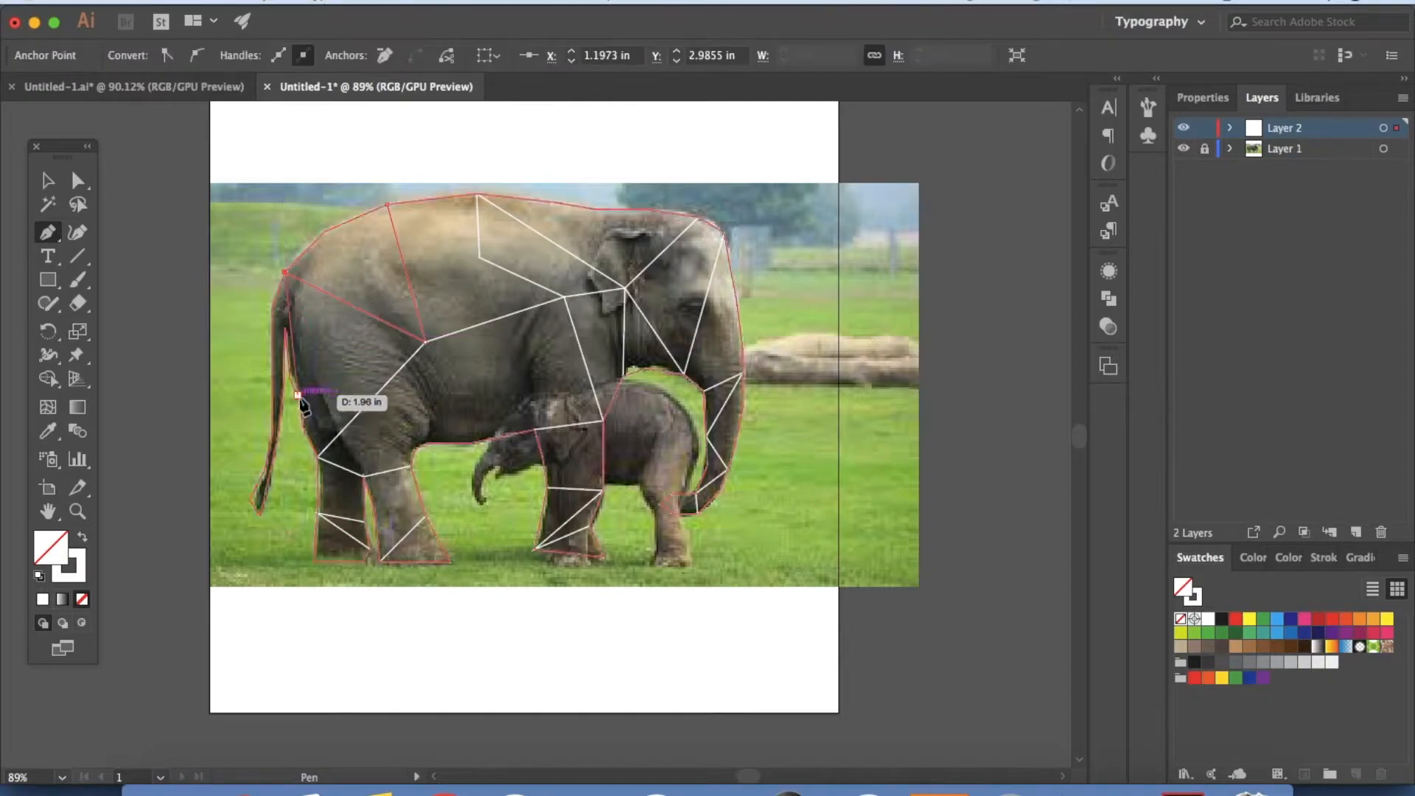
pyautogui.click(317, 456)
pyautogui.keyDown('super'); pyautogui.click(361, 308); pyautogui.keyUp('super')
pyautogui.click(286, 327)
pyautogui.click(272, 308)
pyautogui.click(283, 399)
pyautogui.click(272, 442)
pyautogui.keyDown('super'); pyautogui.click(353, 383); pyautogui.keyUp('super')
# Step: Draw two lines down to the belly, one from the mid-flank and one from the shoulder, and deselect the path
pyautogui.click(426, 342)
pyautogui.click(426, 442)
pyautogui.keyDown('super'); pyautogui.click(492, 376); pyautogui.keyUp('super')
pyautogui.click(564, 297)
pyautogui.click(471, 443)
pyautogui.keyDown('super'); pyautogui.click(992, 280); pyautogui.keyUp('super')
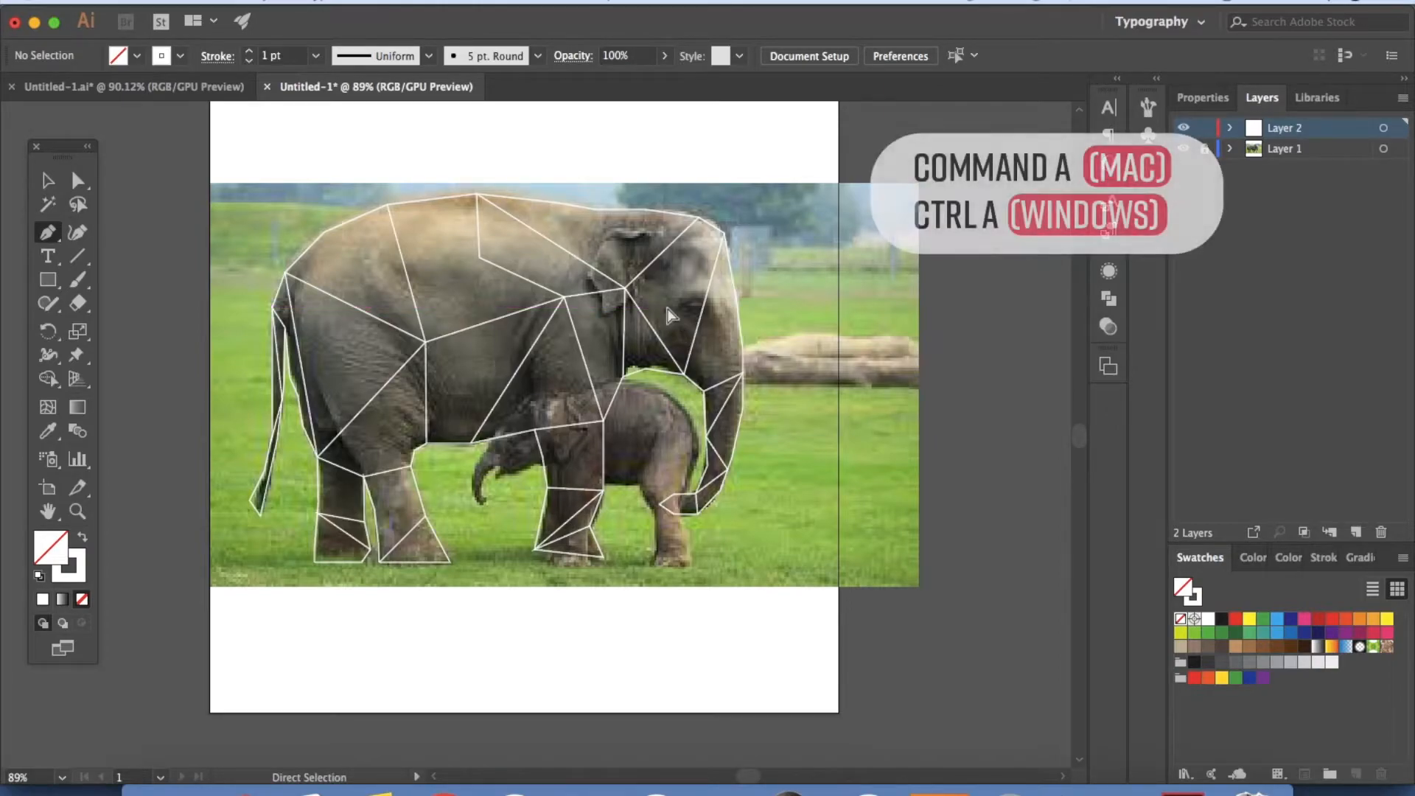
# Step: Select all the elephant paths and split them into separate shapes with the Pathfinder Divide operation
pyautogui.press('super+a')
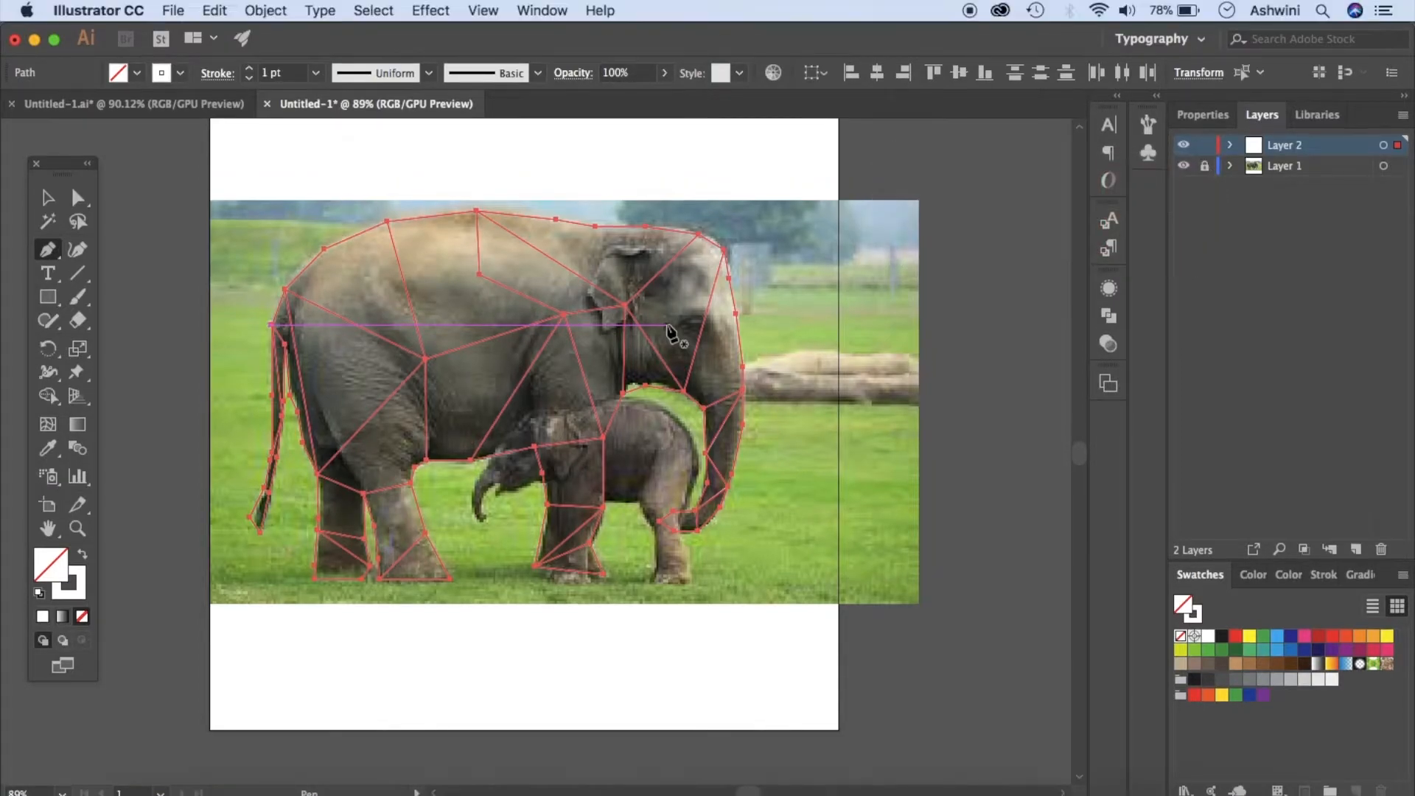
pyautogui.click(541, 10)
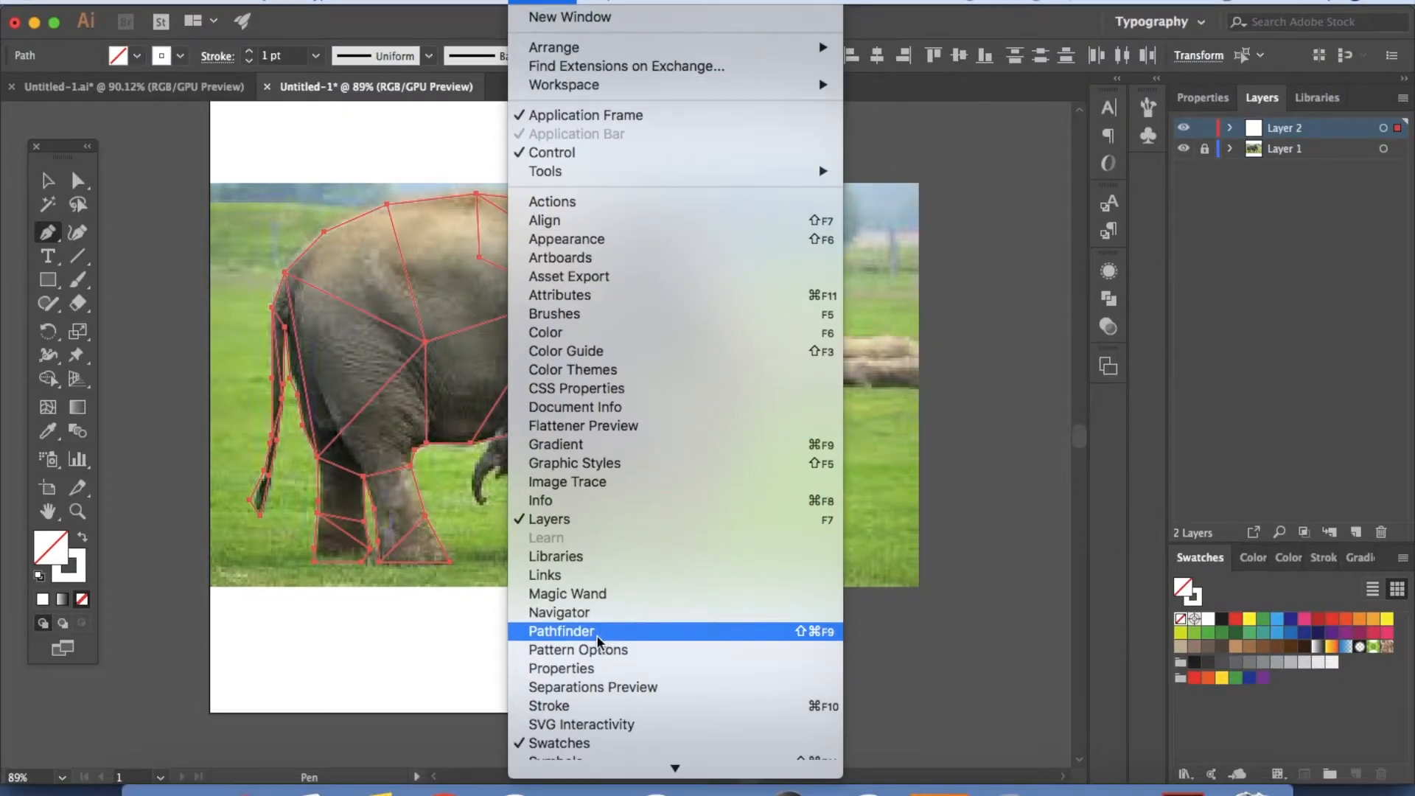
pyautogui.click(597, 650)
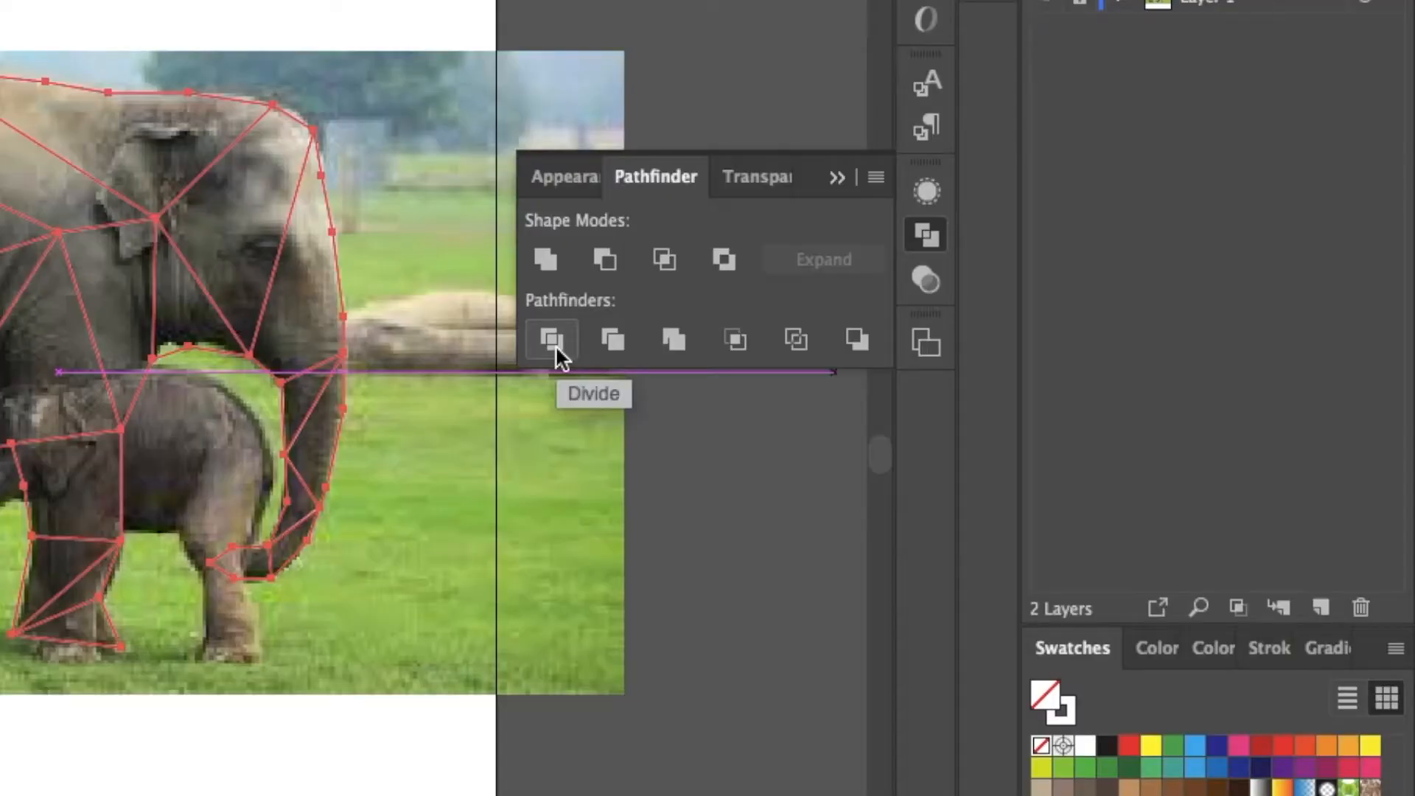
pyautogui.click(556, 348)
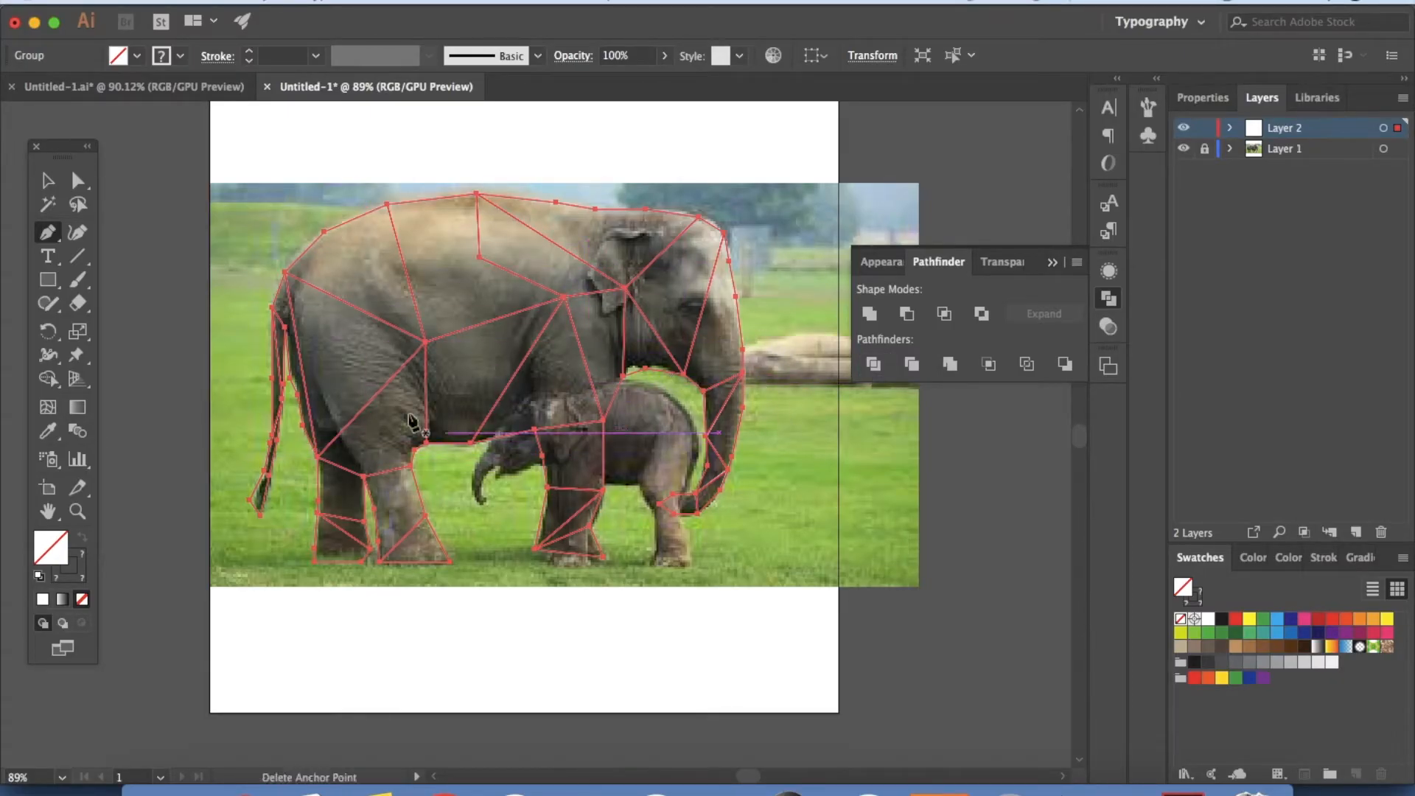
# Step: Fill the divided elephant shapes with white and deselect them
pyautogui.click(47, 180)
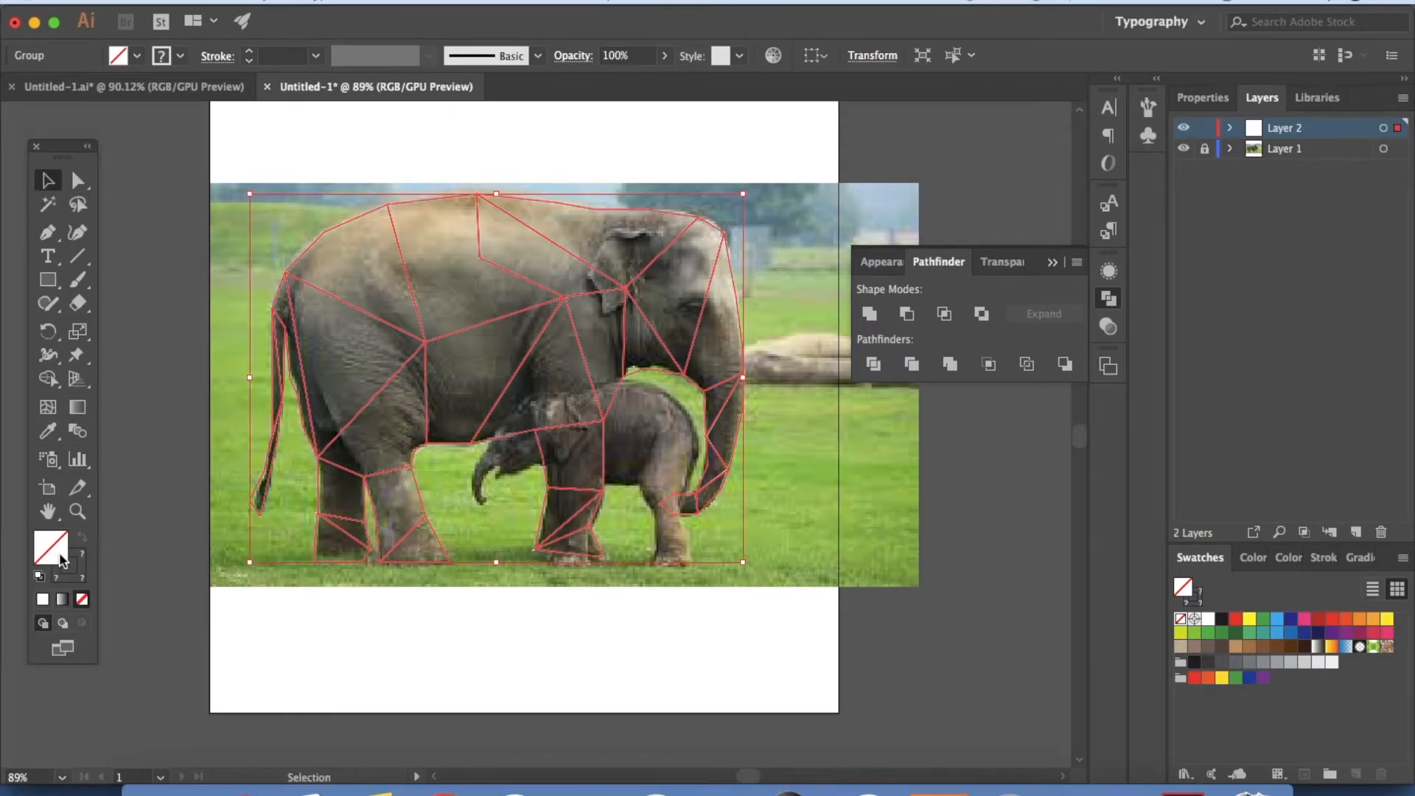
pyautogui.click(1208, 618)
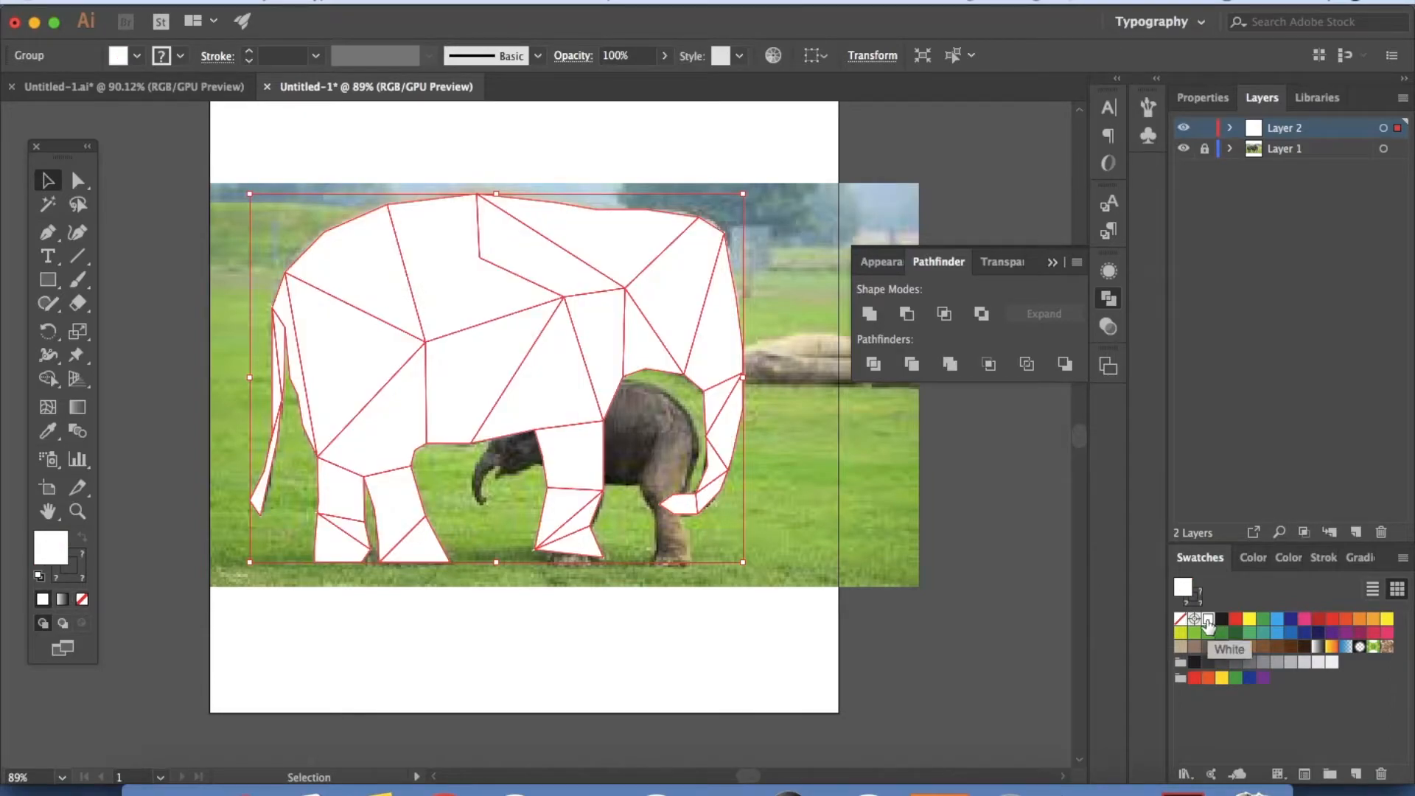
pyautogui.click(934, 662)
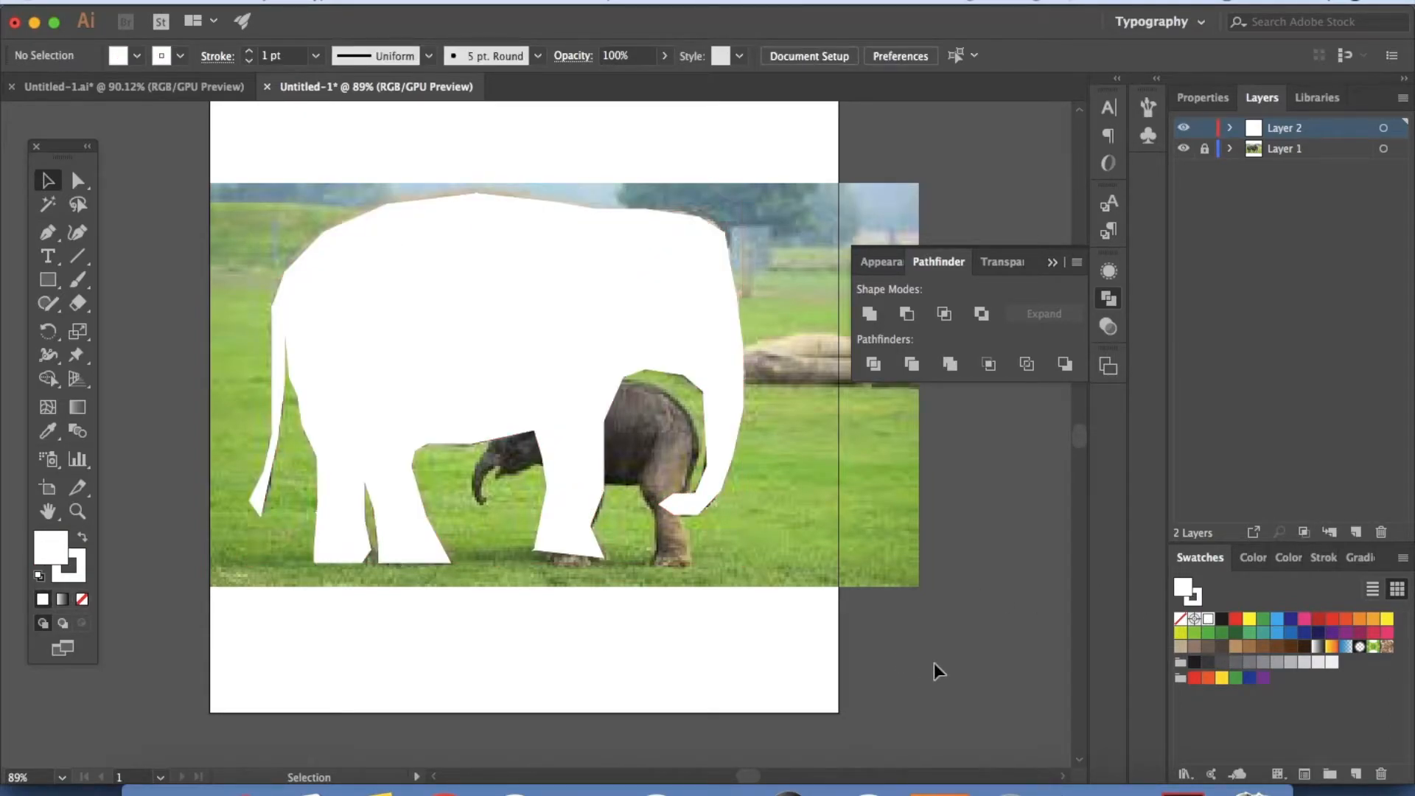
# Step: Hide Layer 1 with the photo, fill all the elephant shapes with yellow, and deselect them
pyautogui.click(1183, 149)
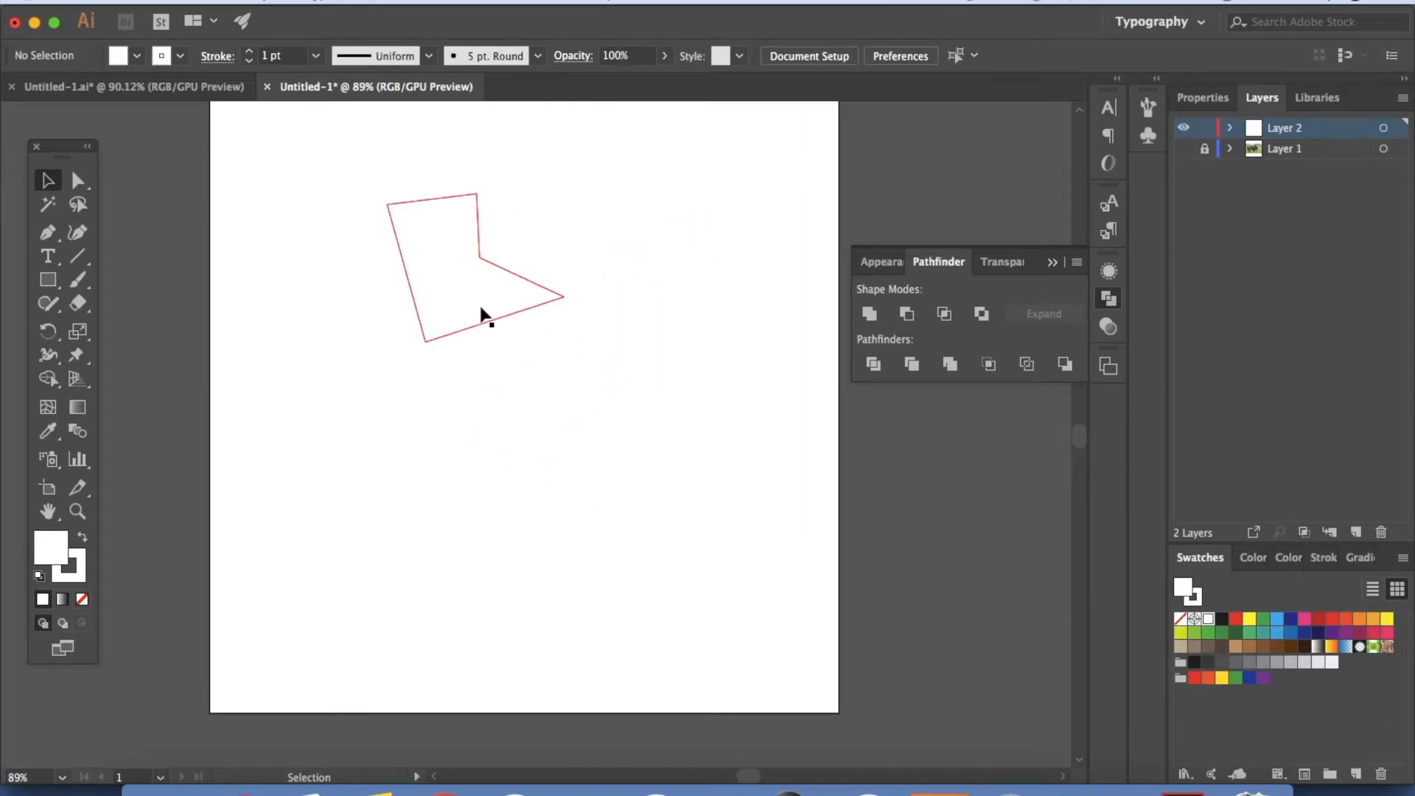
pyautogui.press('super+a')
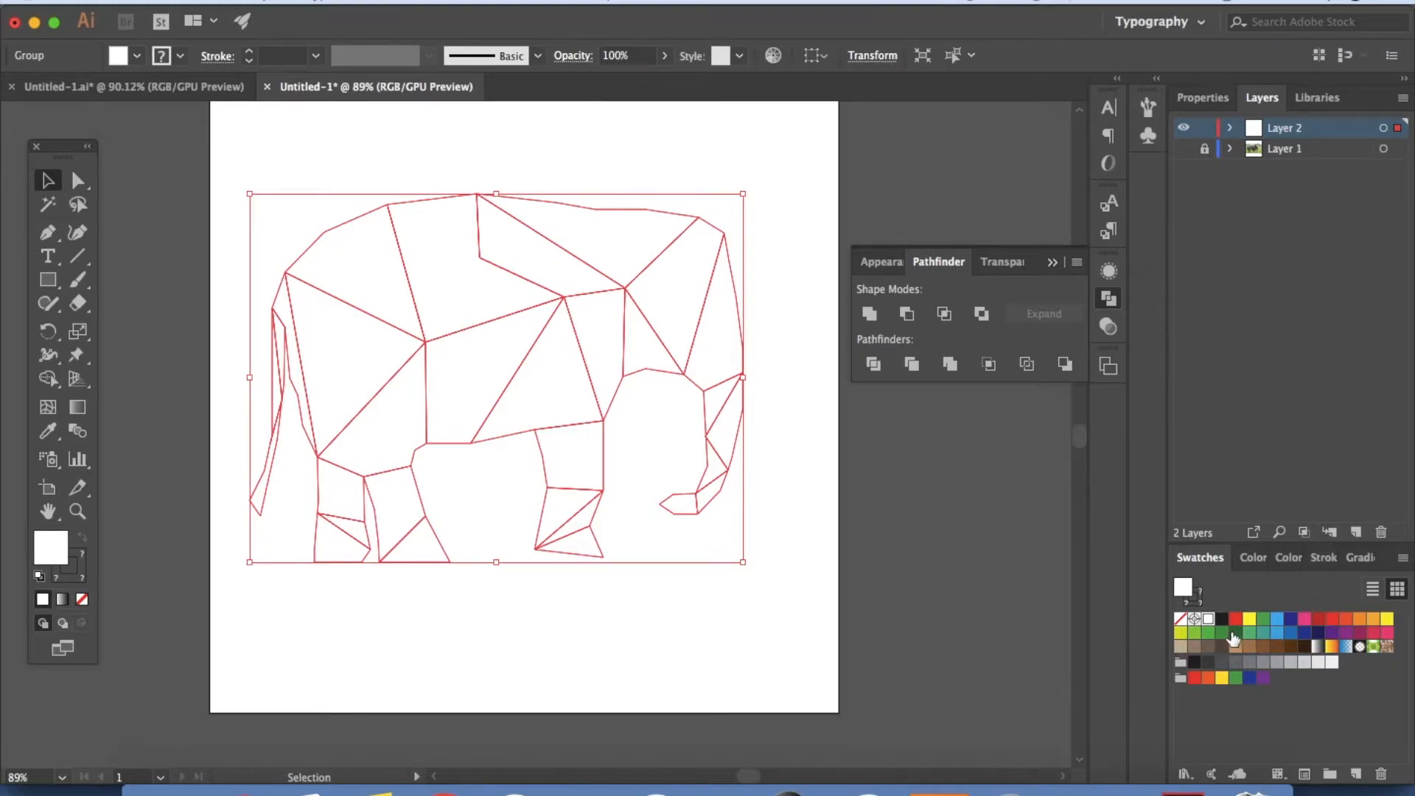
pyautogui.click(1249, 619)
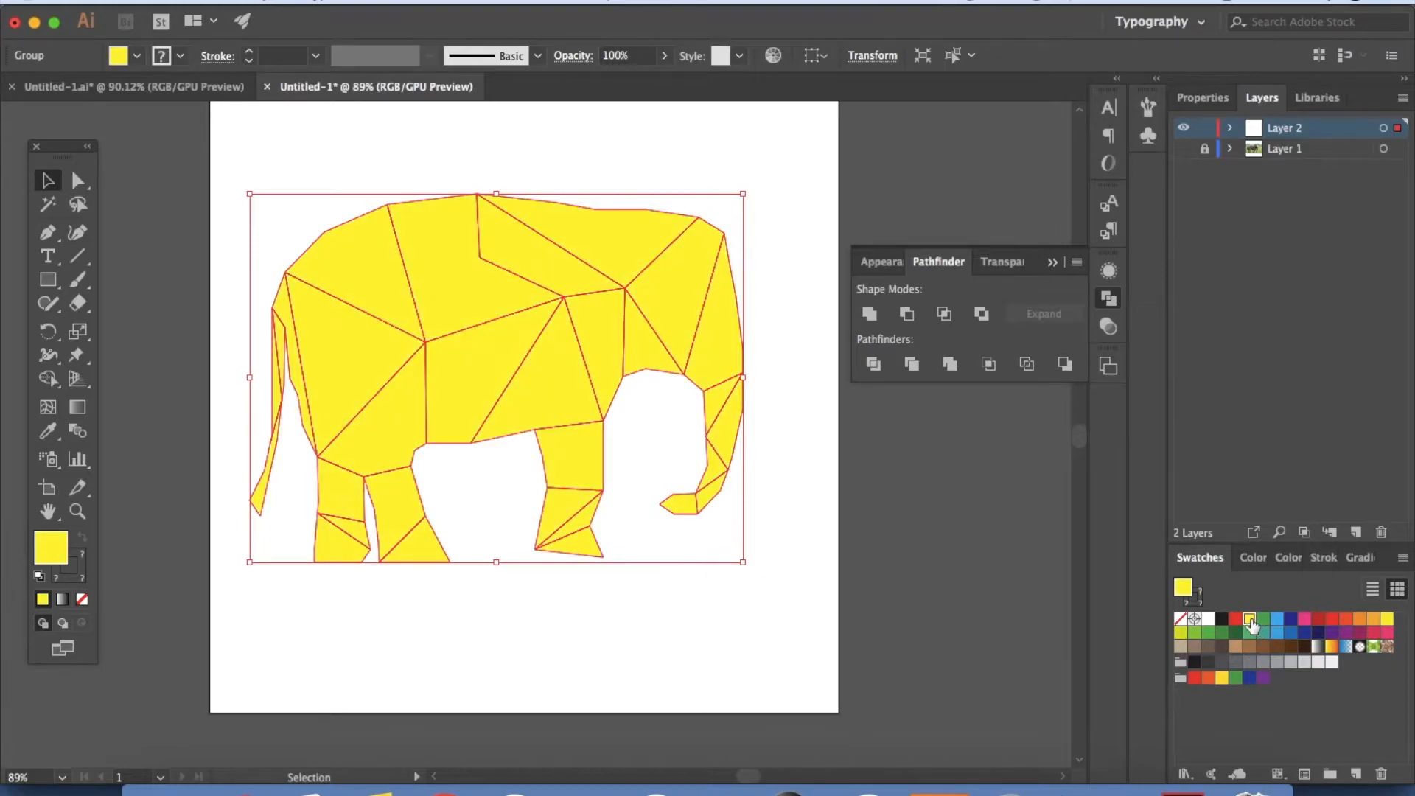
pyautogui.click(905, 575)
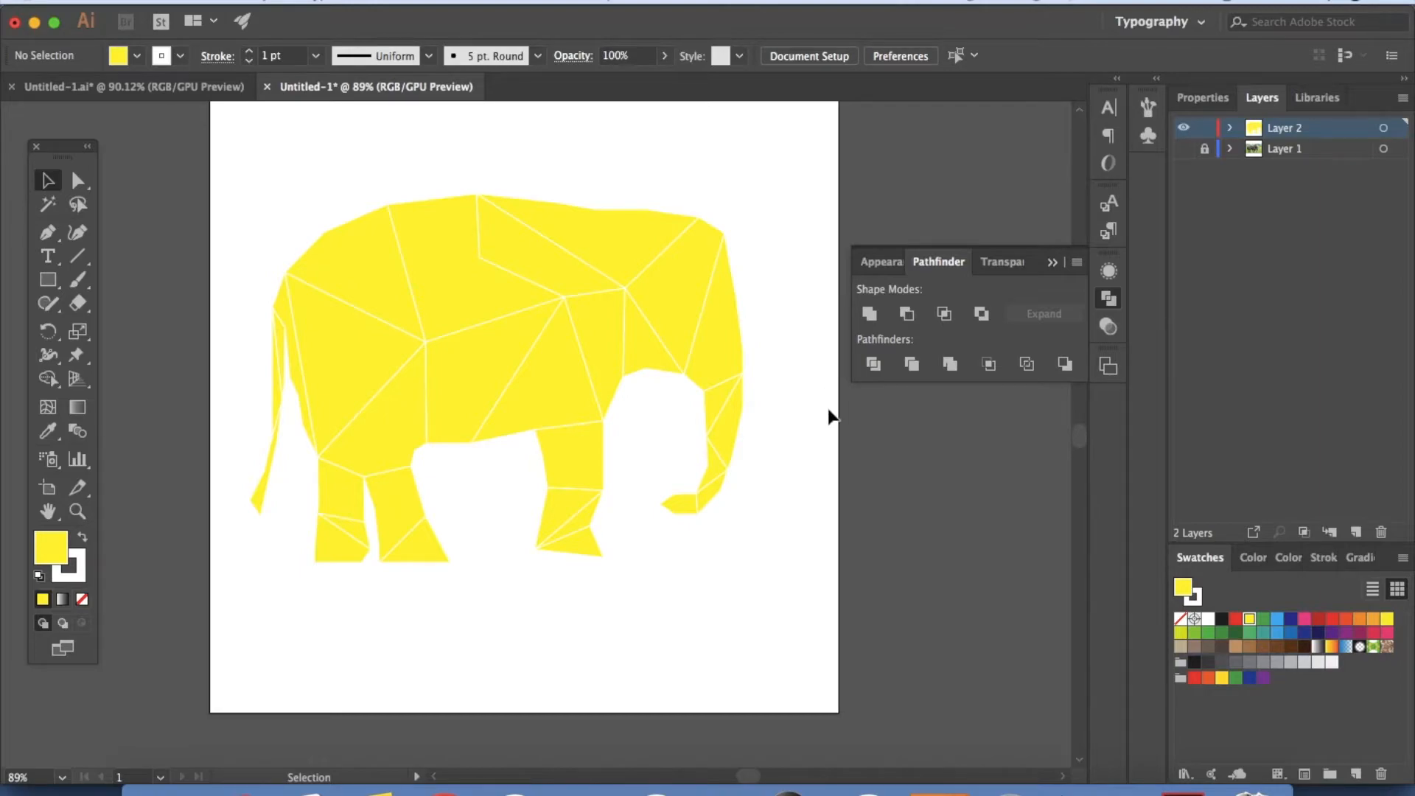
# Step: Ungroup the yellow elephant and select a head facet on its own to check that the pieces are separate
pyautogui.click(693, 287)
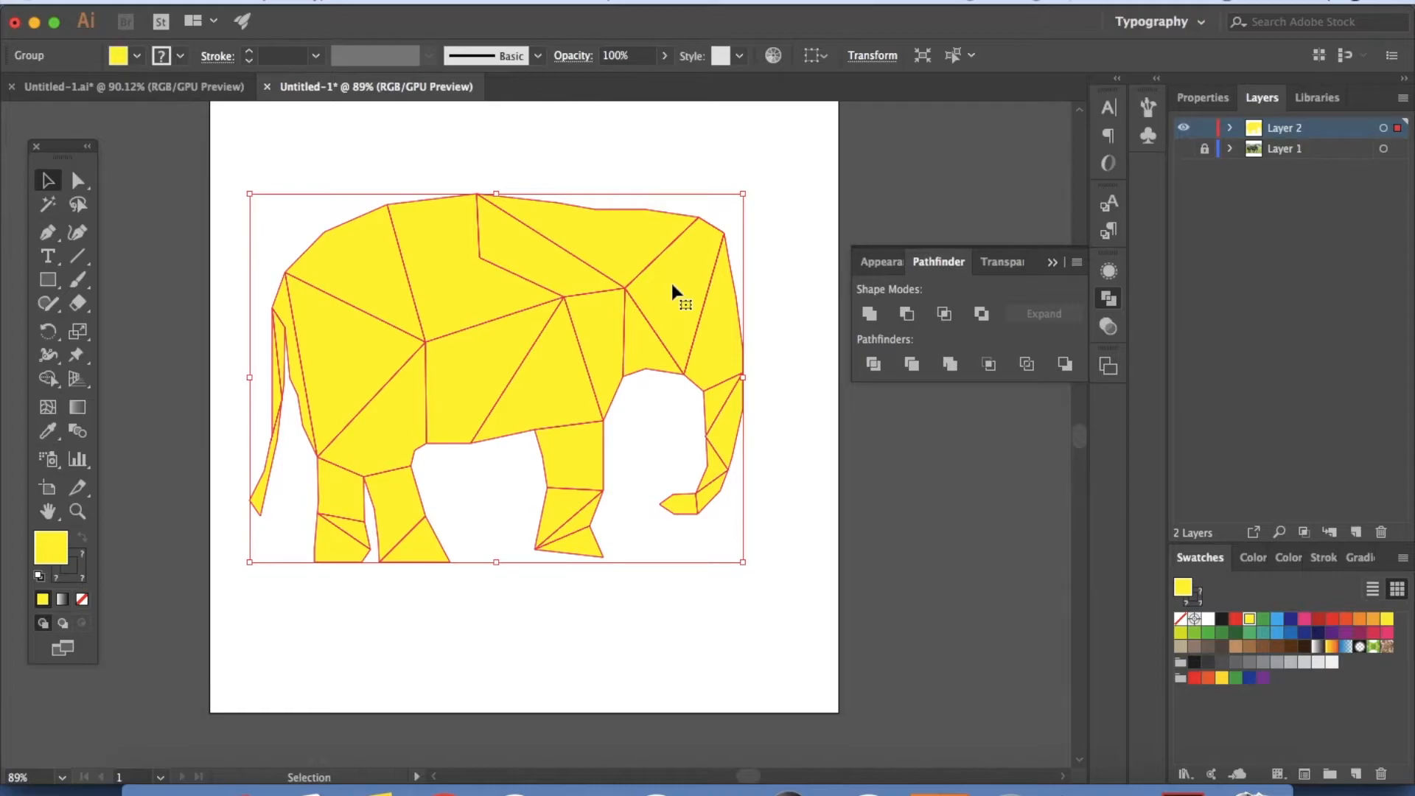
pyautogui.press('super+shift+g')
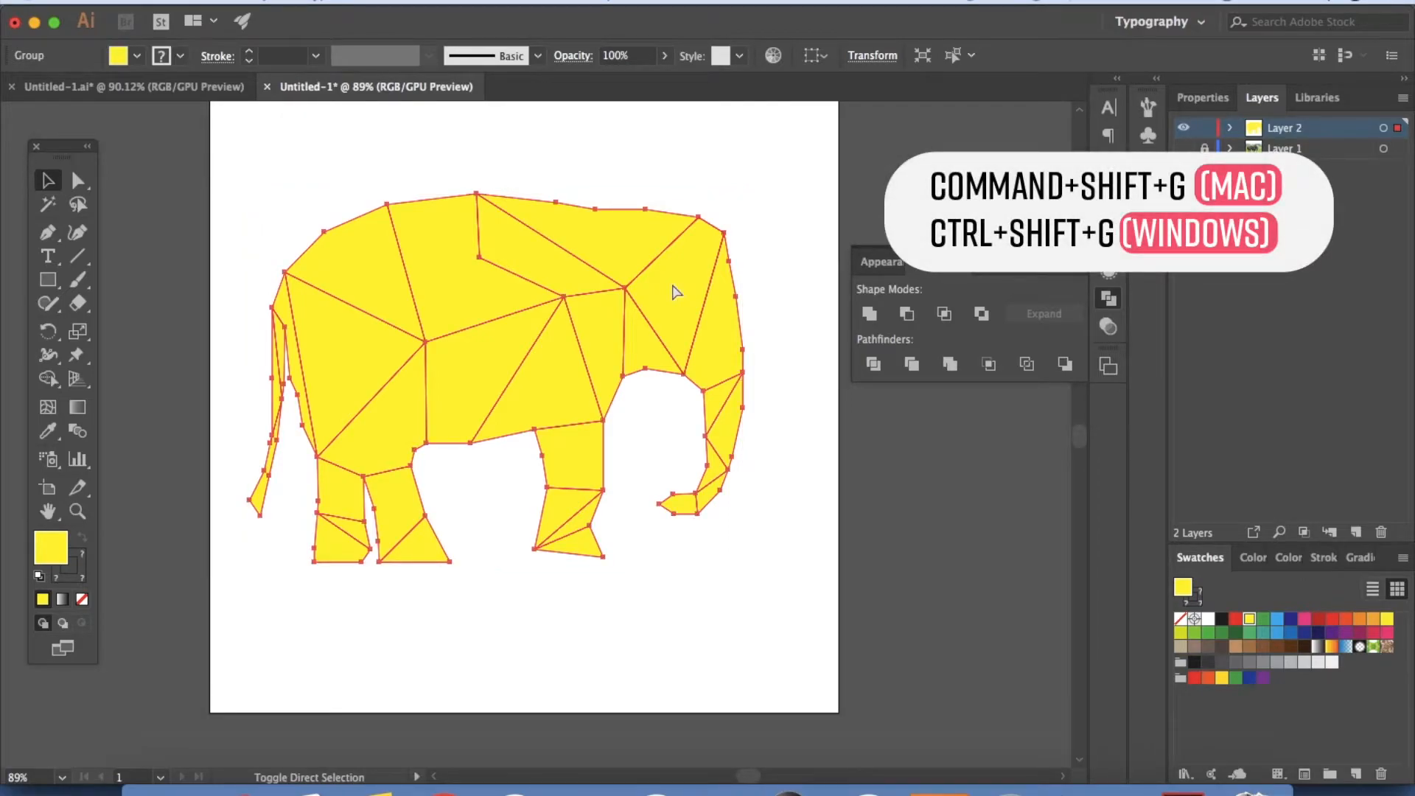
pyautogui.click(802, 405)
pyautogui.click(695, 304)
pyautogui.click(839, 426)
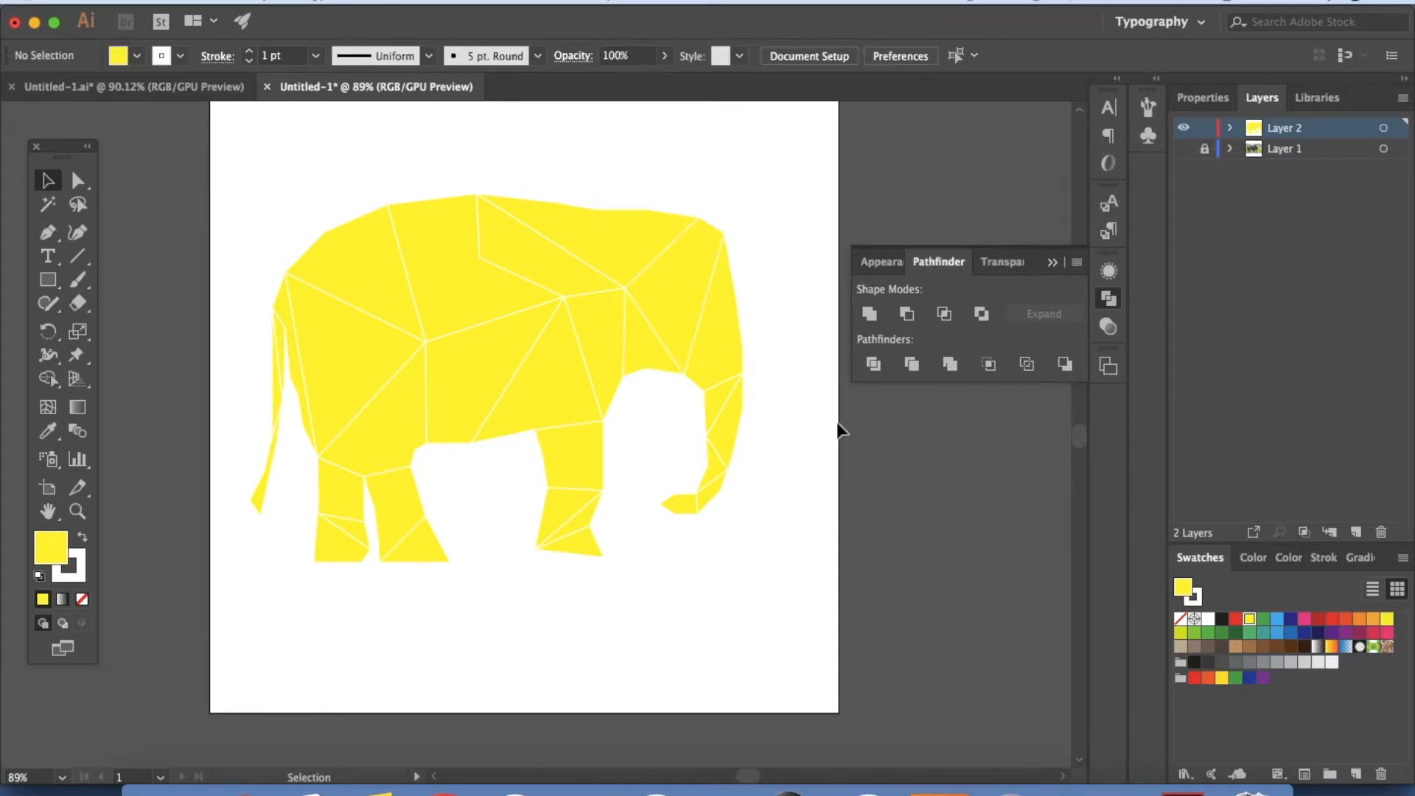
pyautogui.click(692, 302)
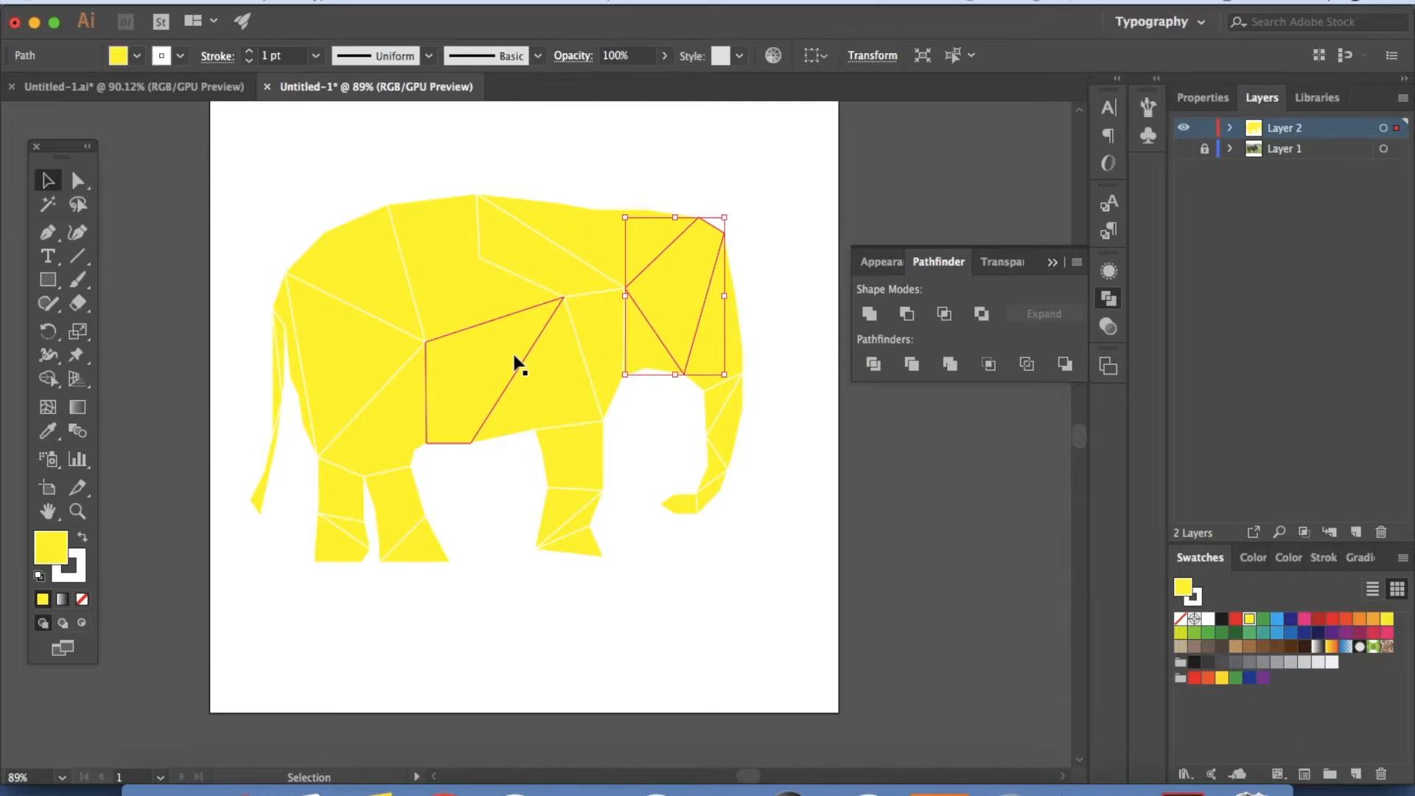
pyautogui.click(814, 516)
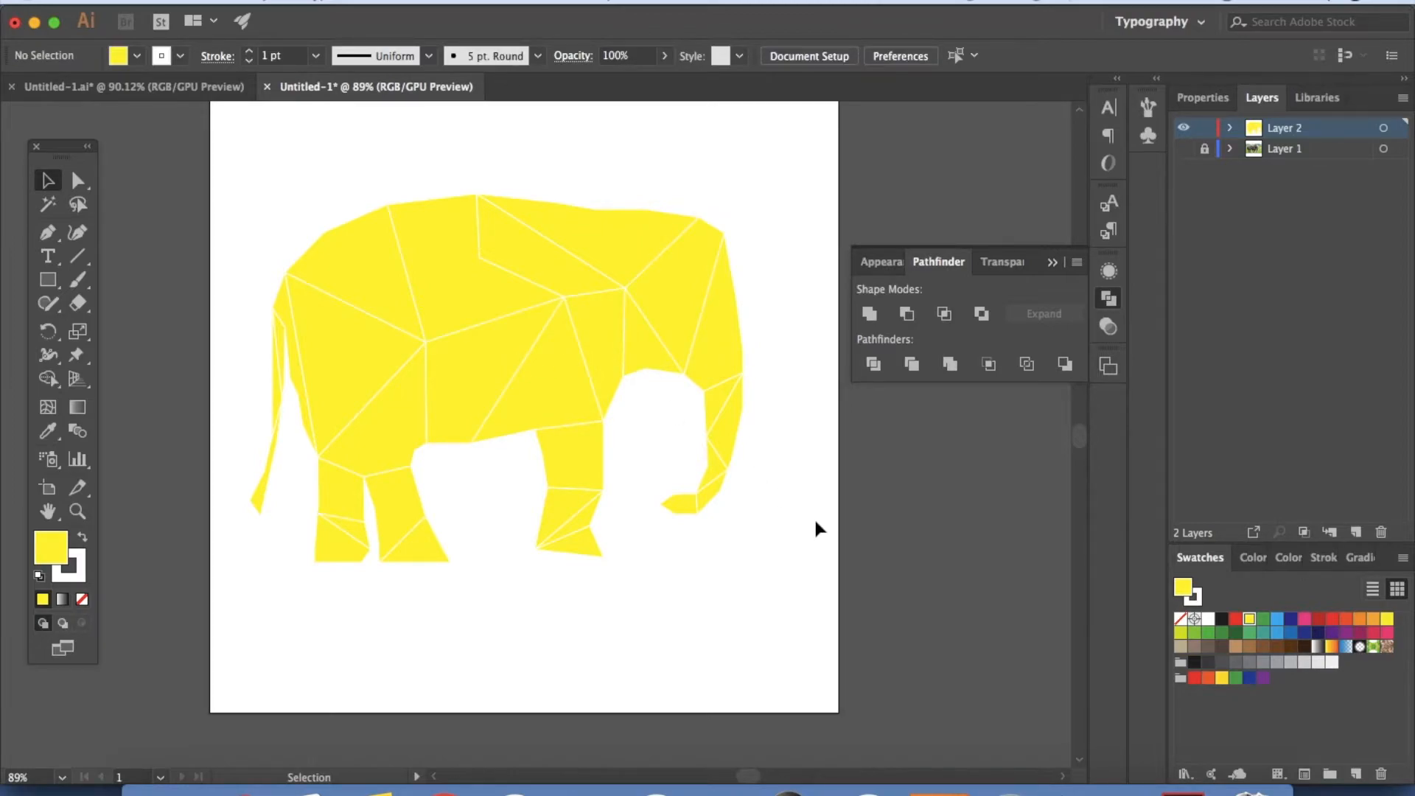
pyautogui.hscroll(2, 814, 516)
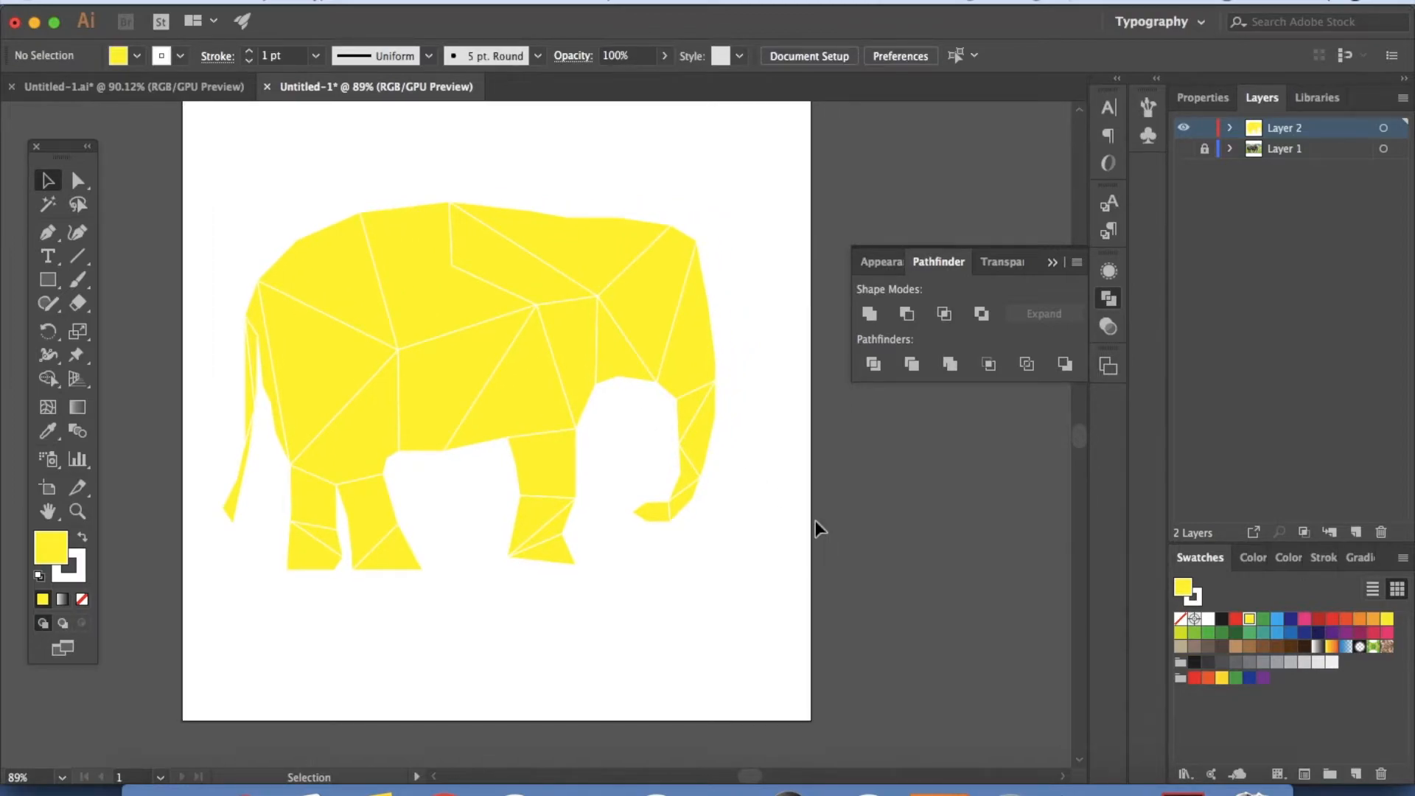
# Step: Switch to the Untitled-1.ai document and examine the finished pink elephant artwork across its artboards
pyautogui.click(208, 90)
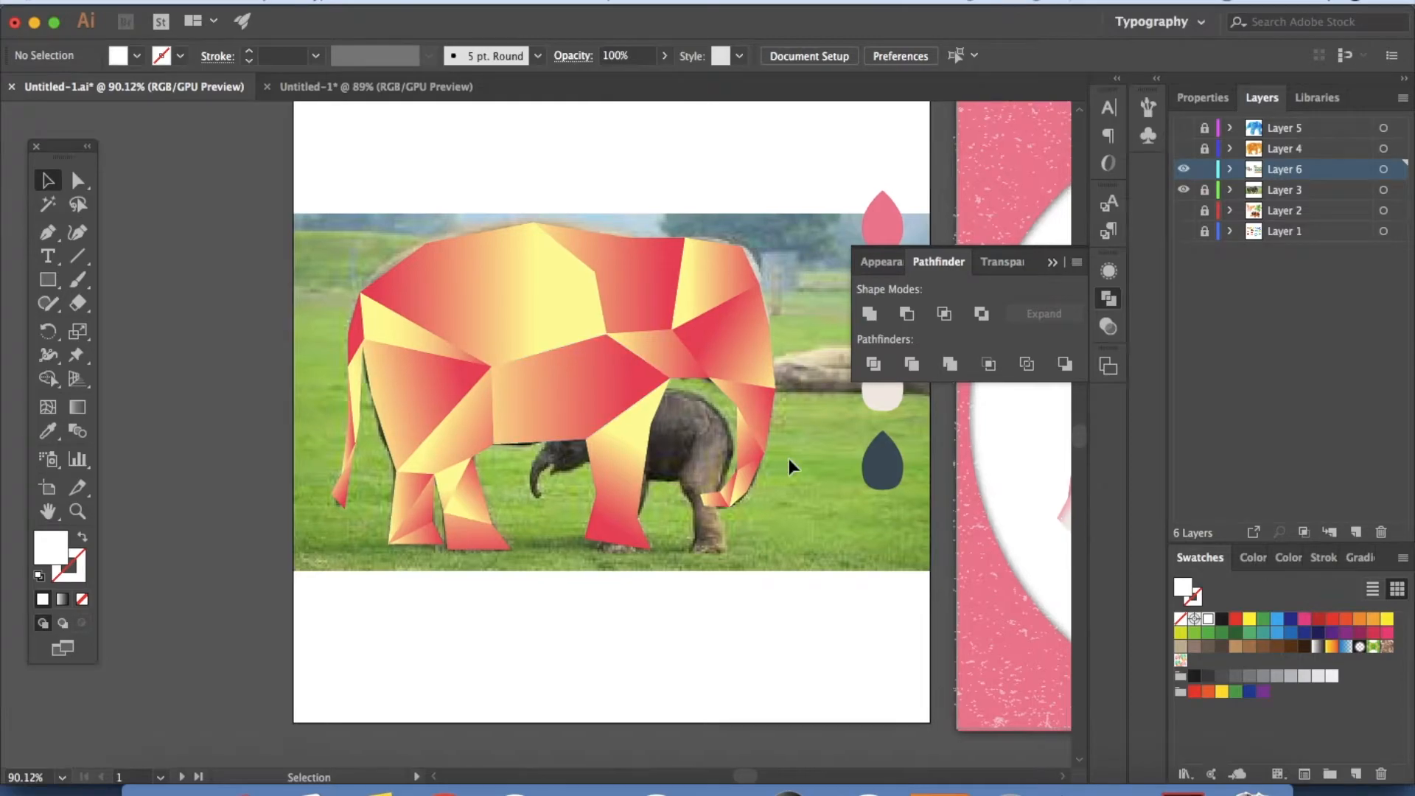
pyautogui.hscroll(5, 789, 458)
pyautogui.hscroll(-1, 788, 459)
pyautogui.hscroll(8, 788, 458)
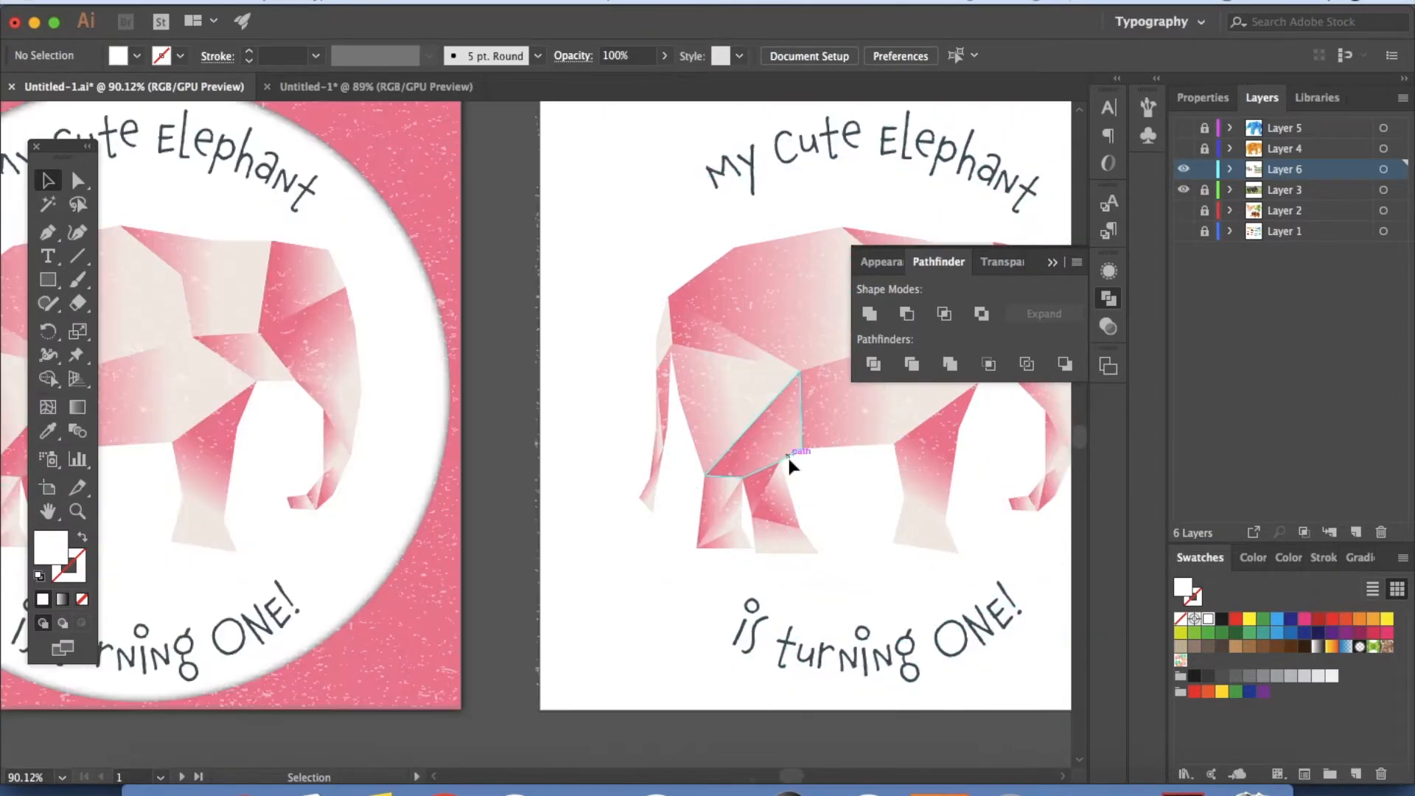
pyautogui.hscroll(8, 788, 459)
pyautogui.hscroll(-5, 775, 448)
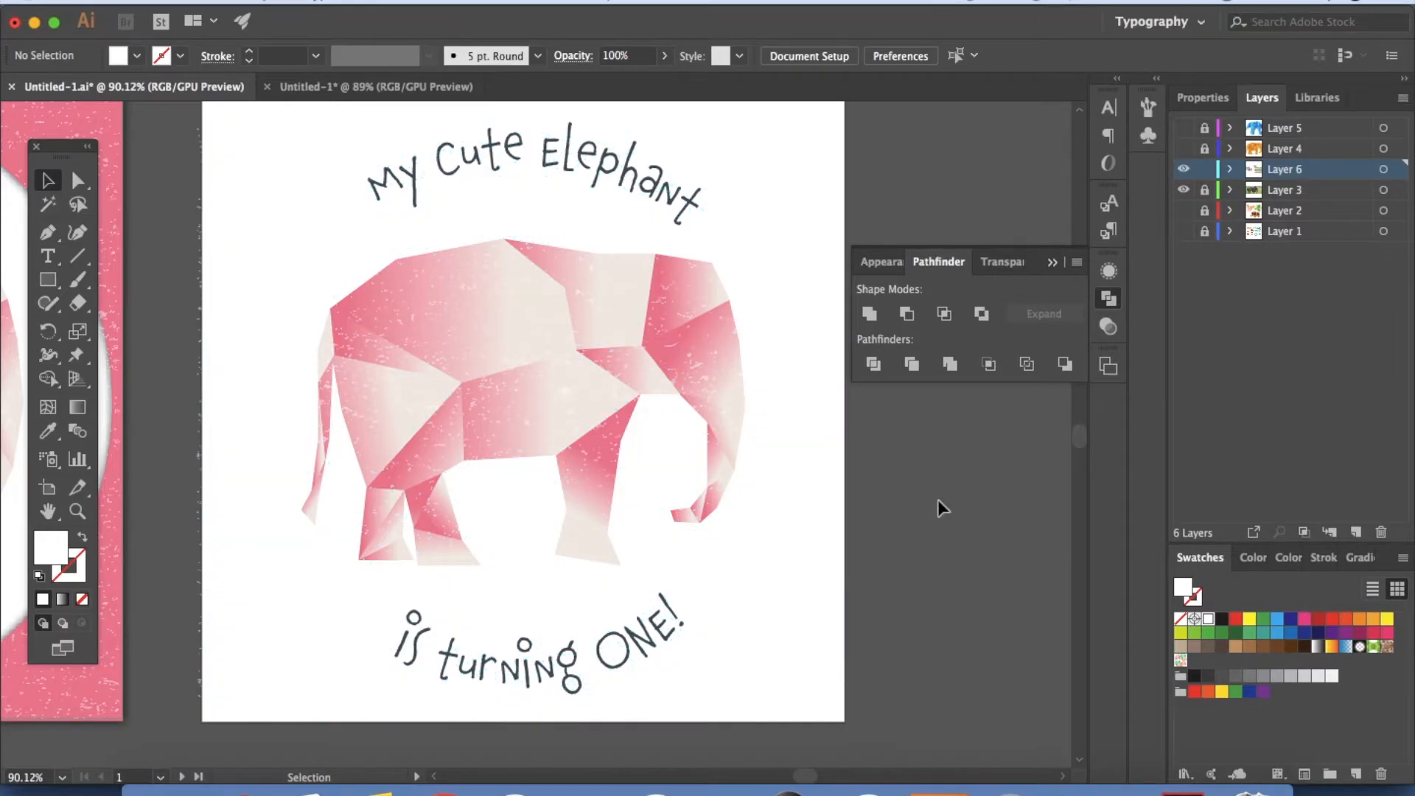
pyautogui.hscroll(-10, 937, 500)
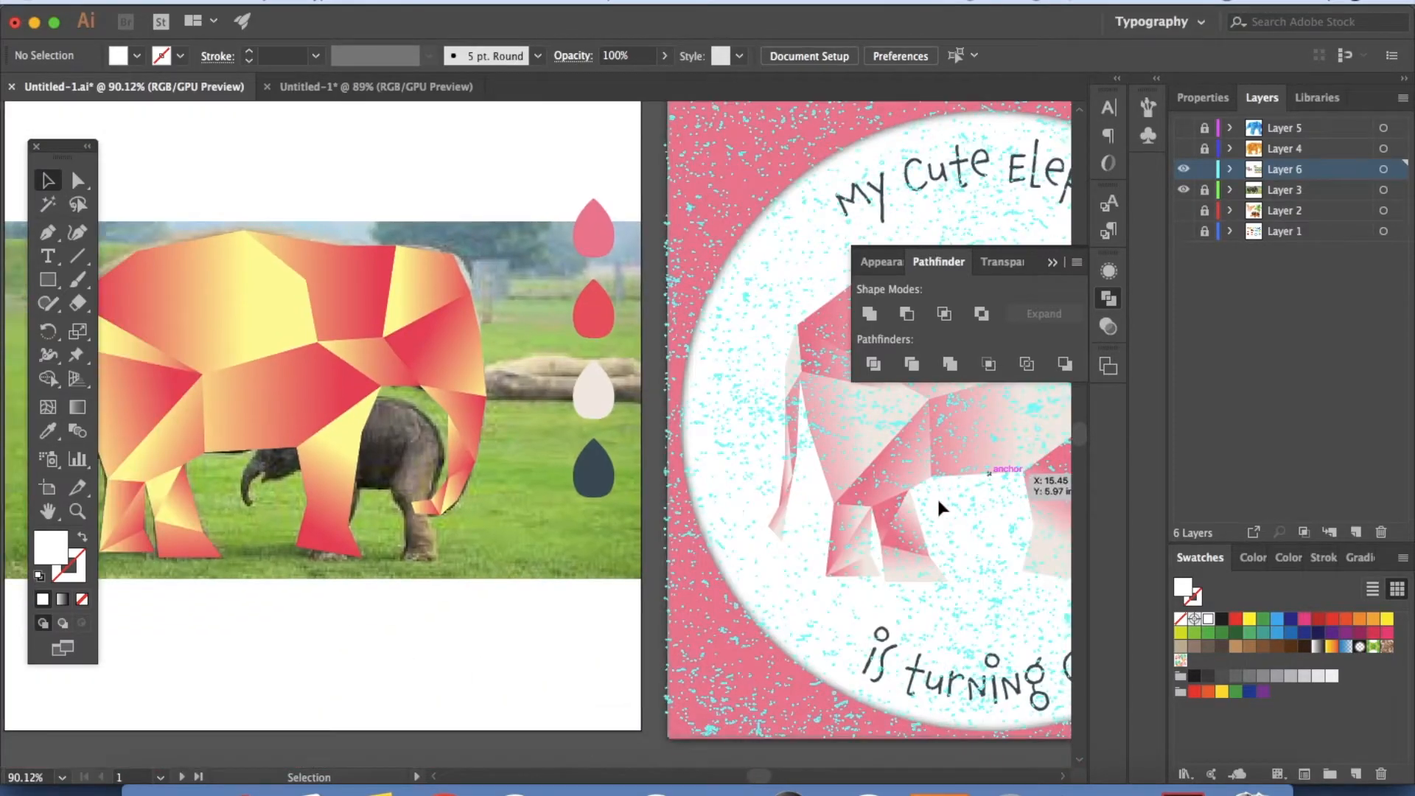
pyautogui.hscroll(-2, 936, 497)
# Step: Copy the pink, red and cream color drops into the yellow elephant document and place them beside the elephant's head
pyautogui.click(616, 220)
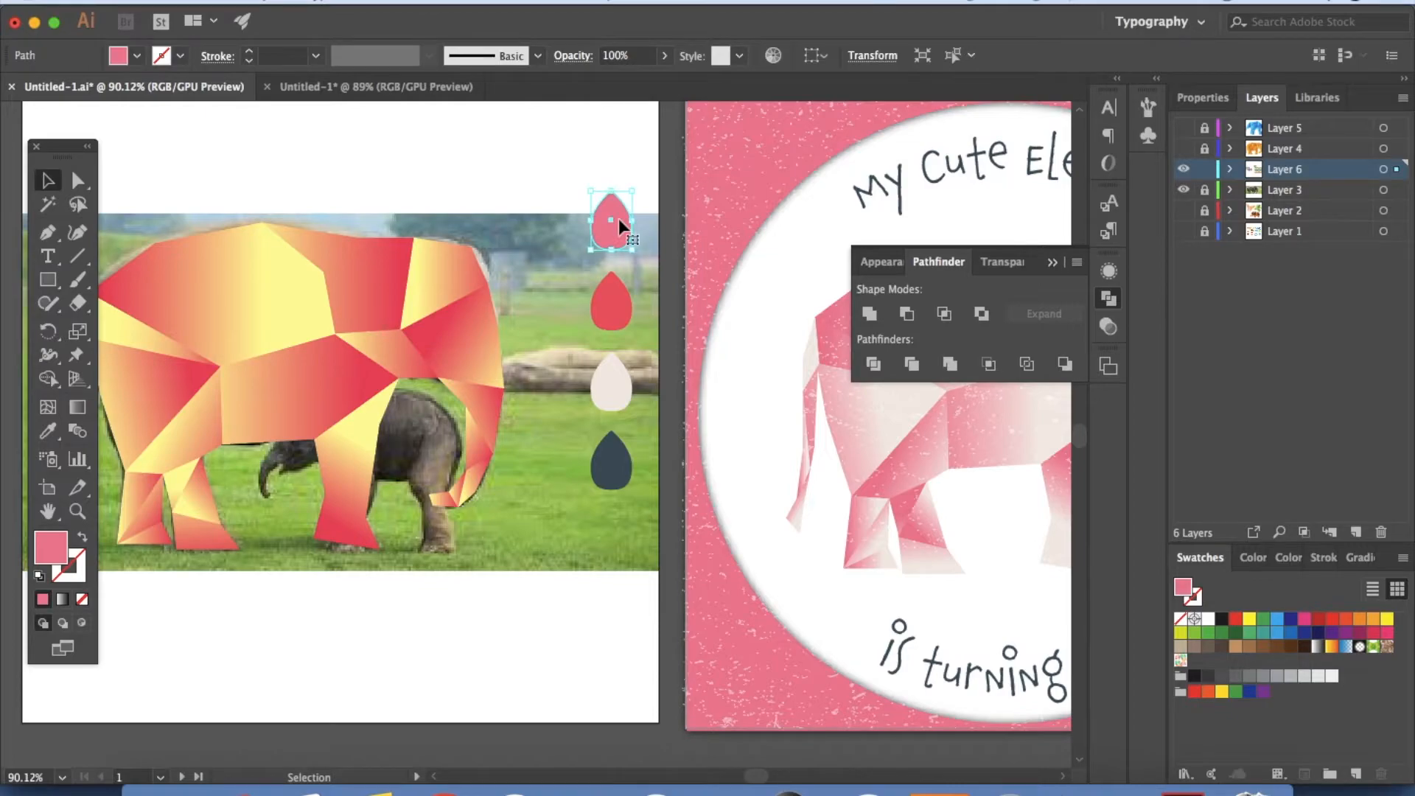
pyautogui.click(610, 395)
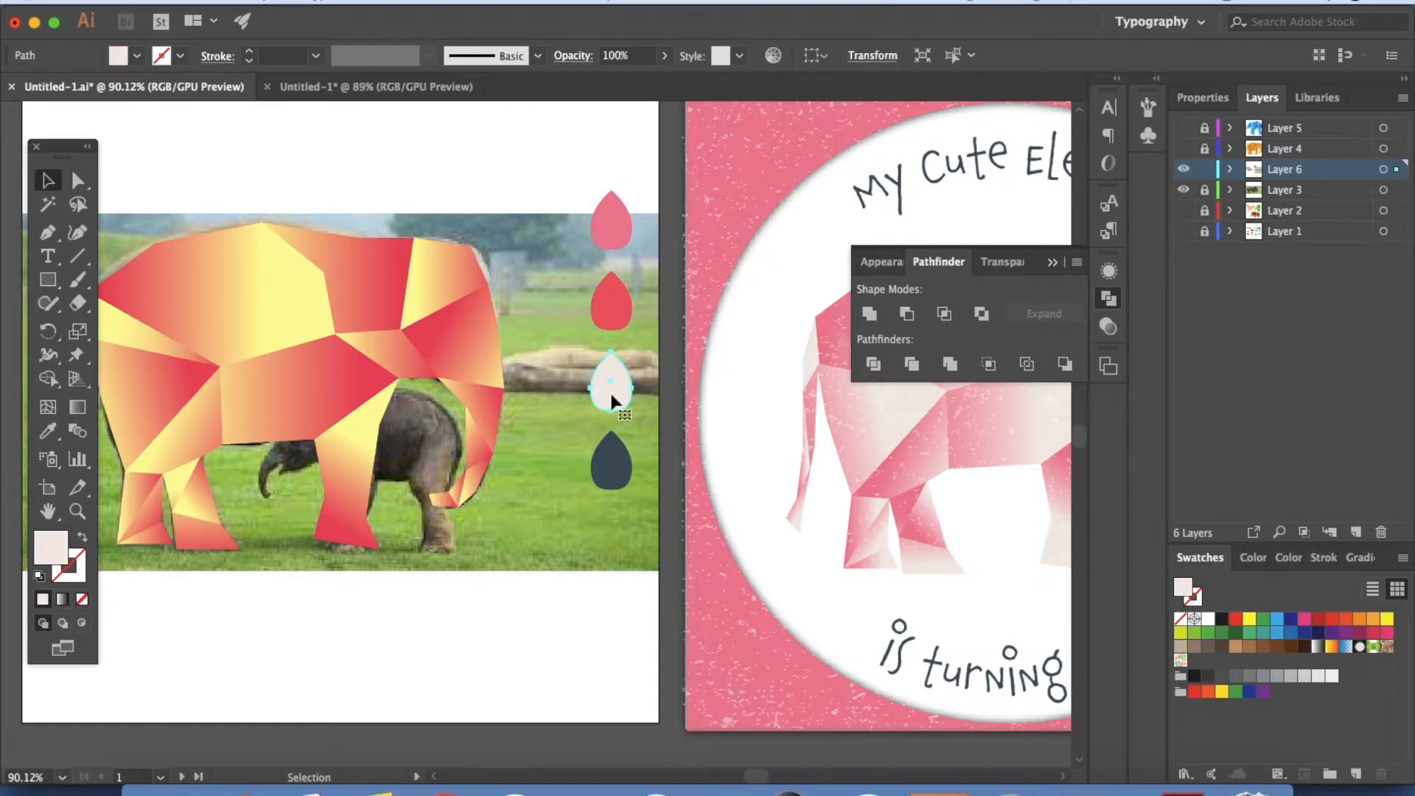
pyautogui.keyDown('shift'); pyautogui.click(619, 317); pyautogui.keyUp('shift')
pyautogui.keyDown('shift'); pyautogui.click(623, 210); pyautogui.keyUp('shift')
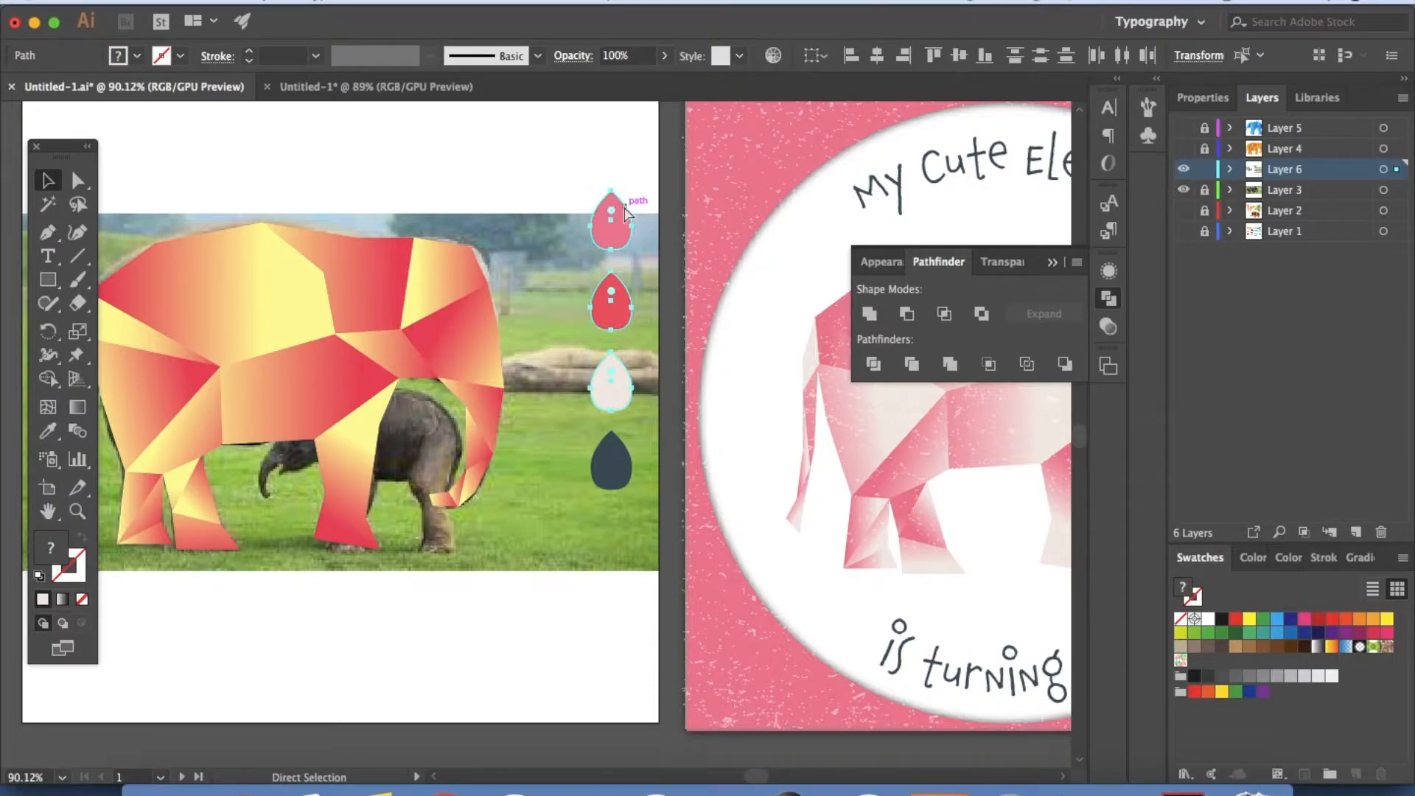
pyautogui.click(333, 87)
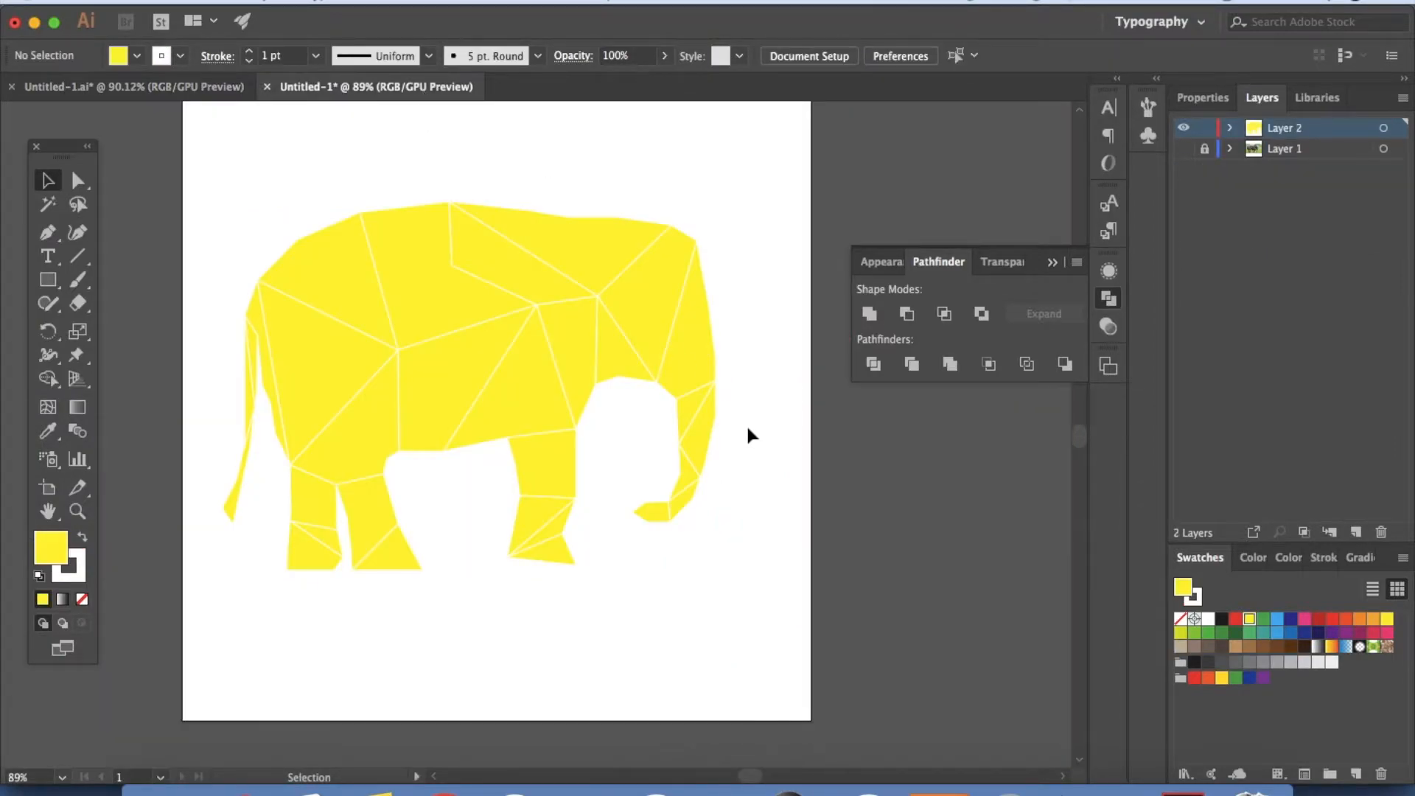
pyautogui.hscroll(2, 746, 423)
pyautogui.hotkey('ctrl', 'v')
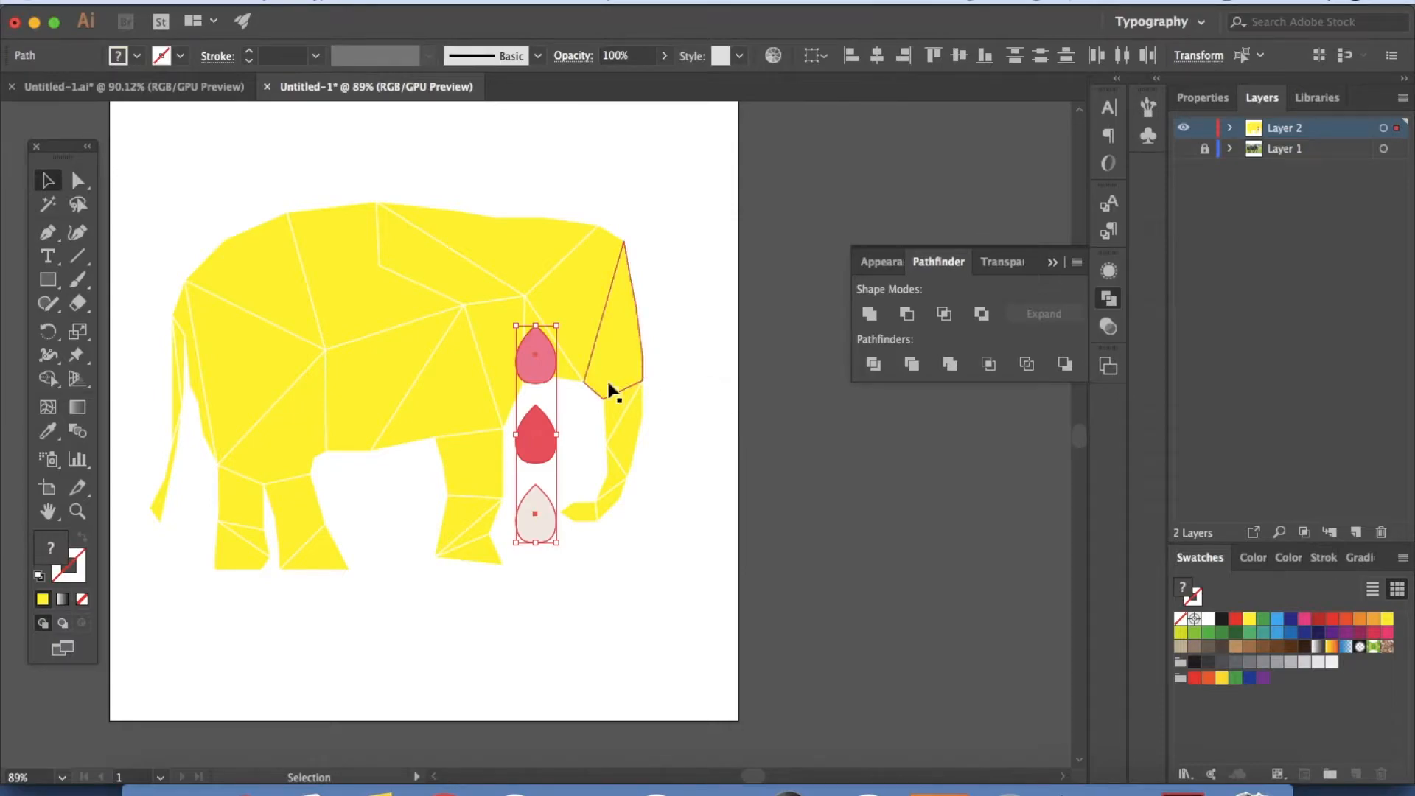
pyautogui.moveTo(551, 429); pyautogui.dragTo(705, 314)
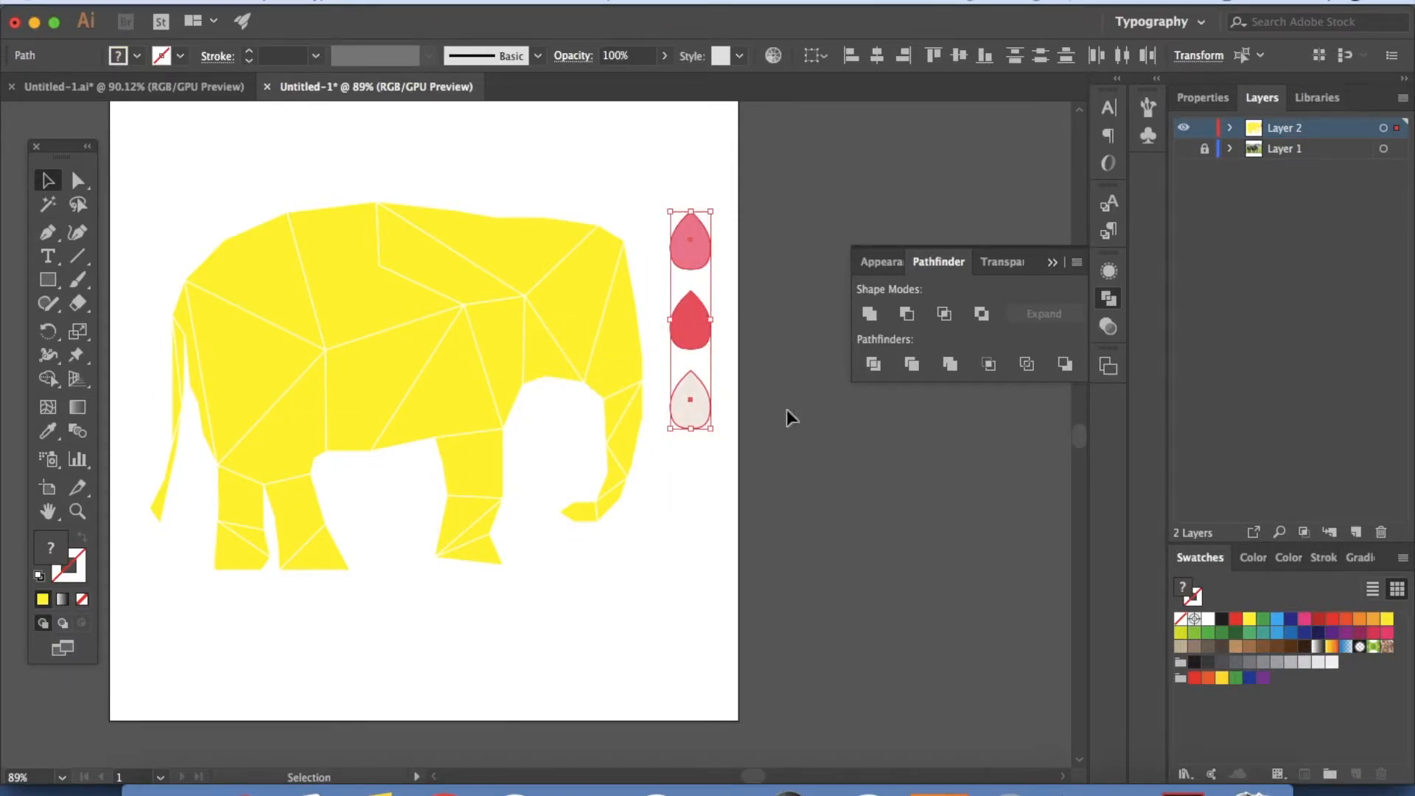
pyautogui.click(785, 409)
# Step: Copy the hex code of the red drop's fill color from the Color Picker
pyautogui.click(571, 299)
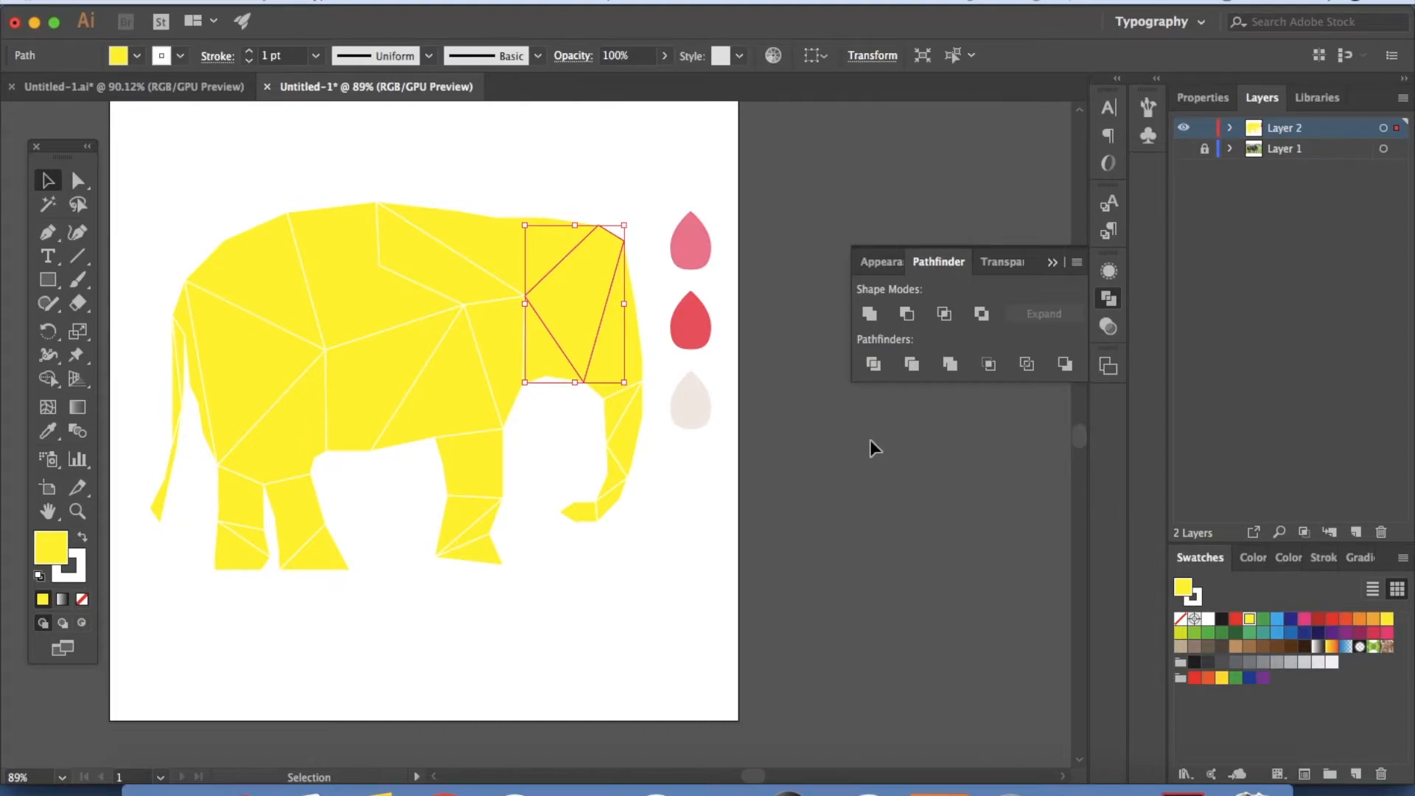
pyautogui.click(695, 248)
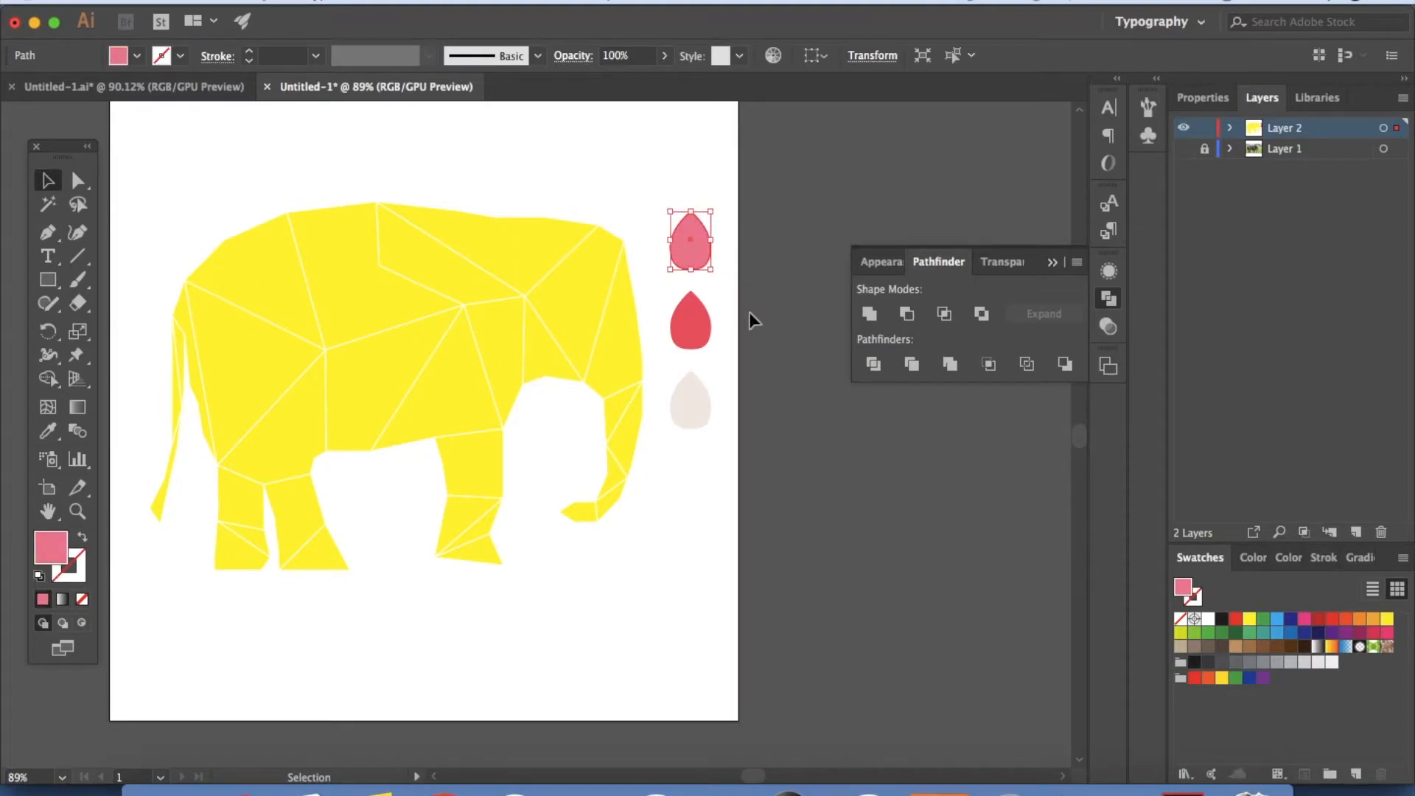
pyautogui.click(689, 327)
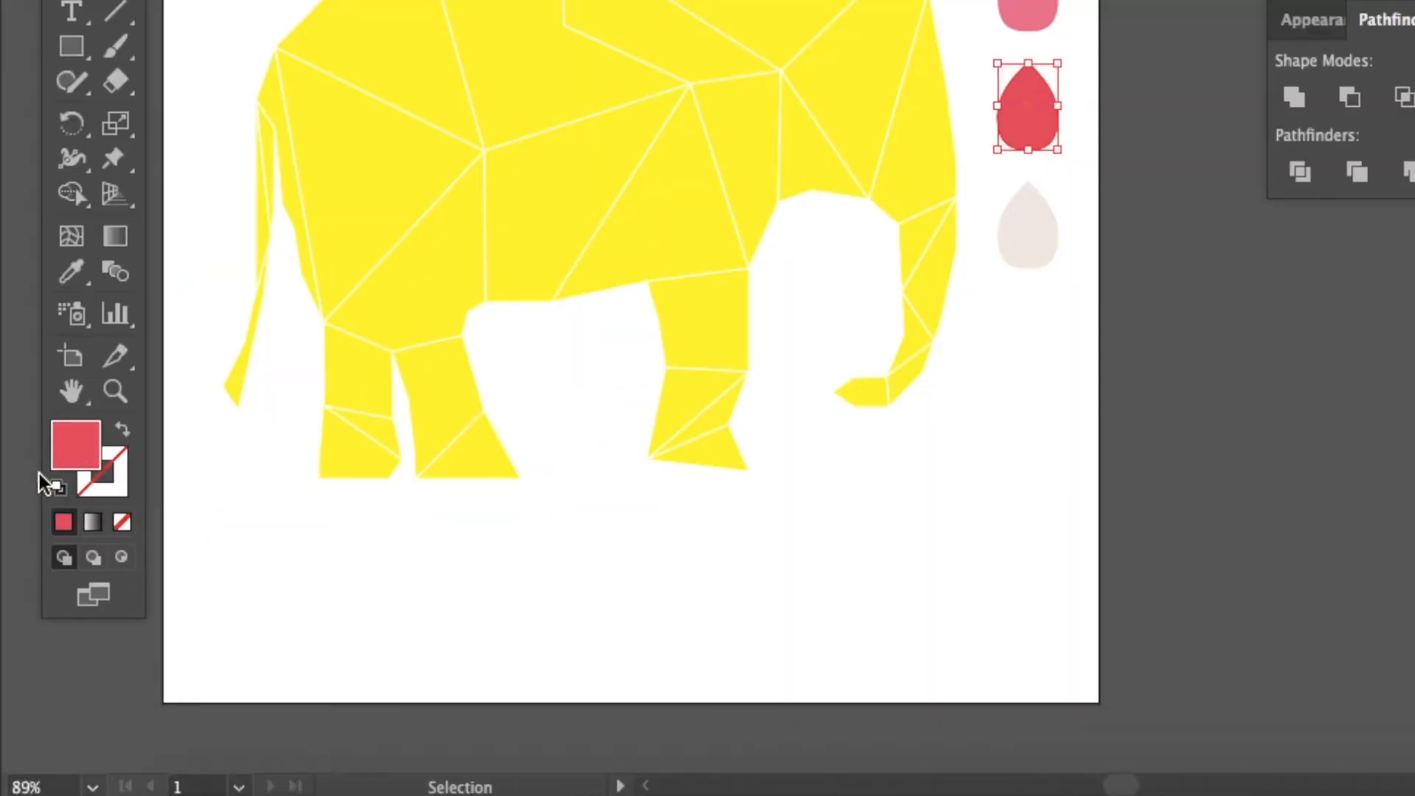
pyautogui.doubleClick(70, 448)
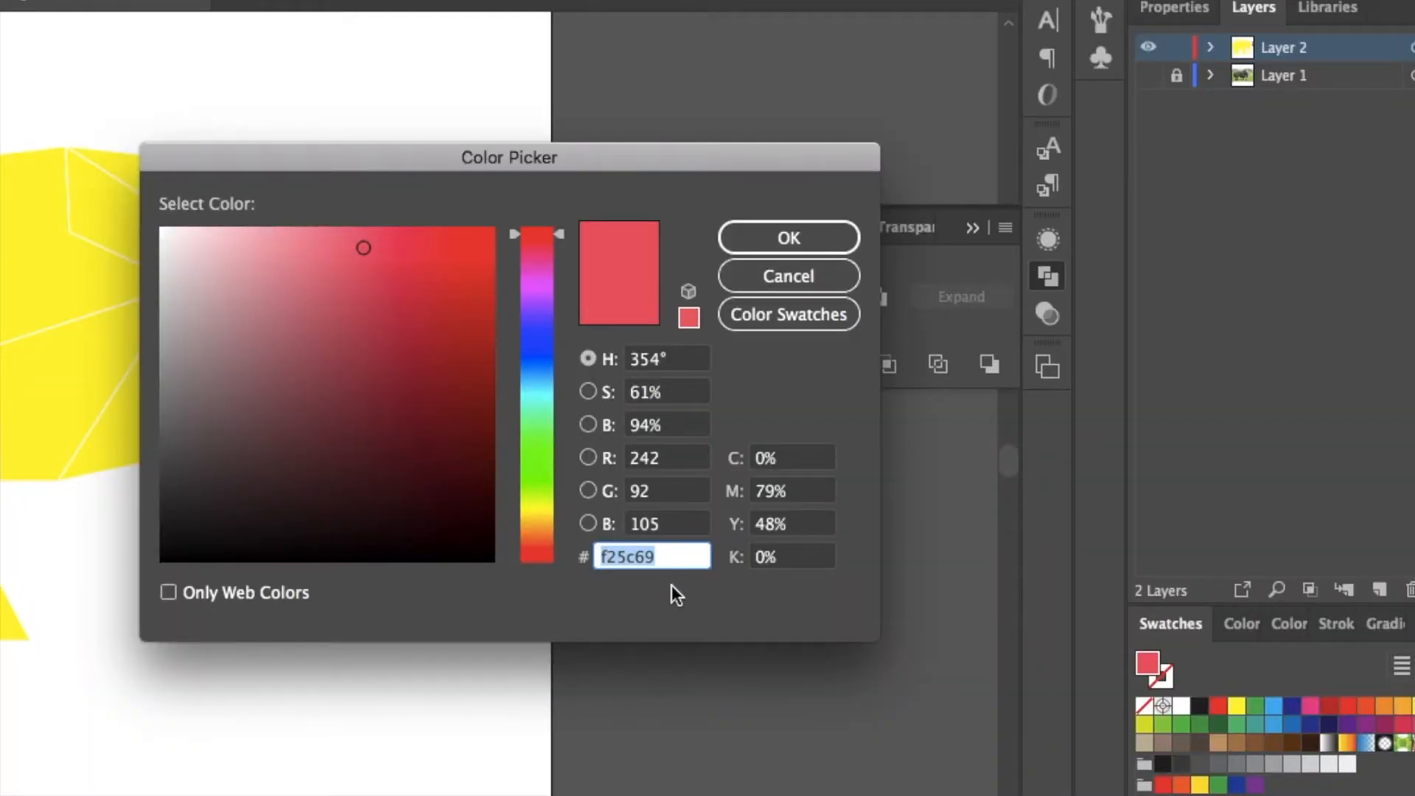
pyautogui.click(660, 558)
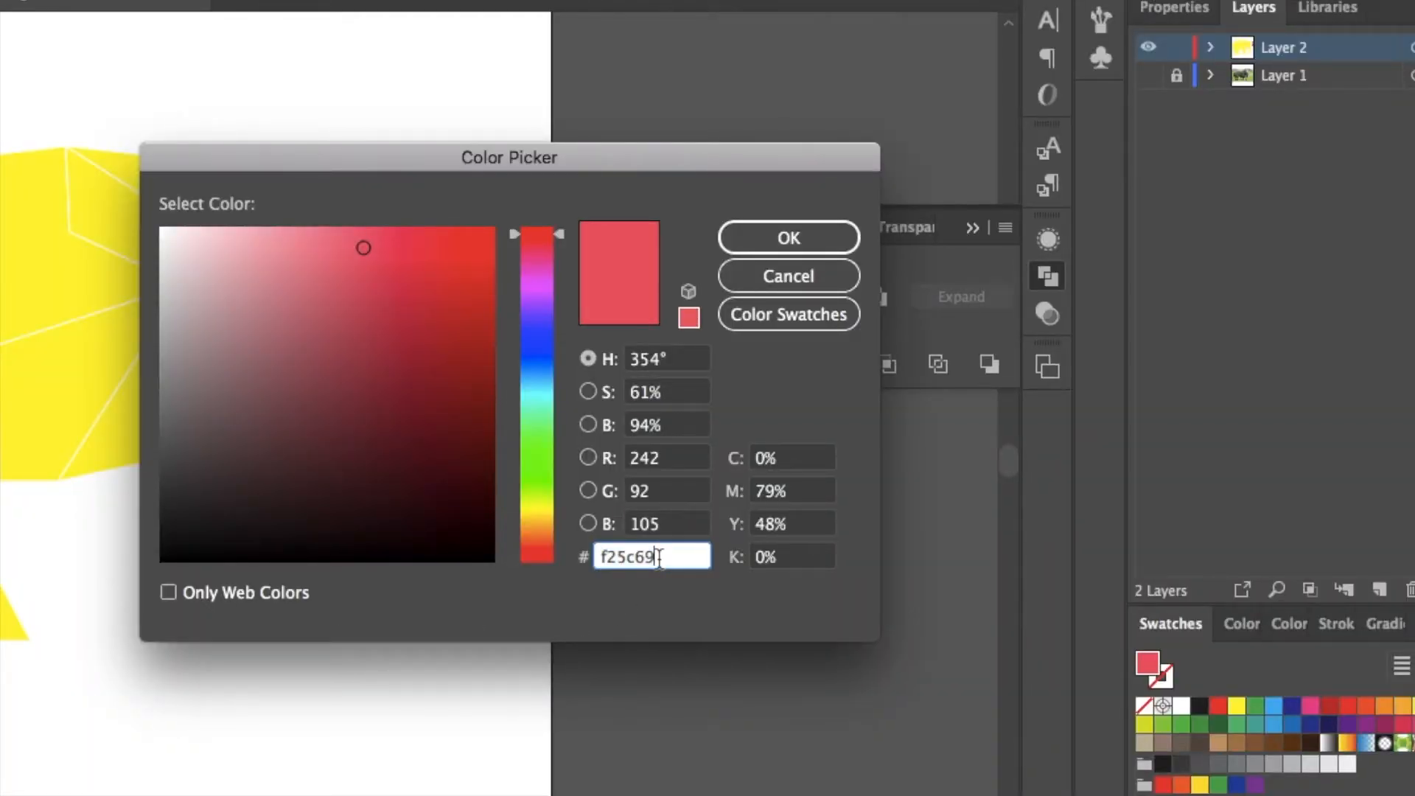
pyautogui.moveTo(680, 559); pyautogui.dragTo(559, 555)
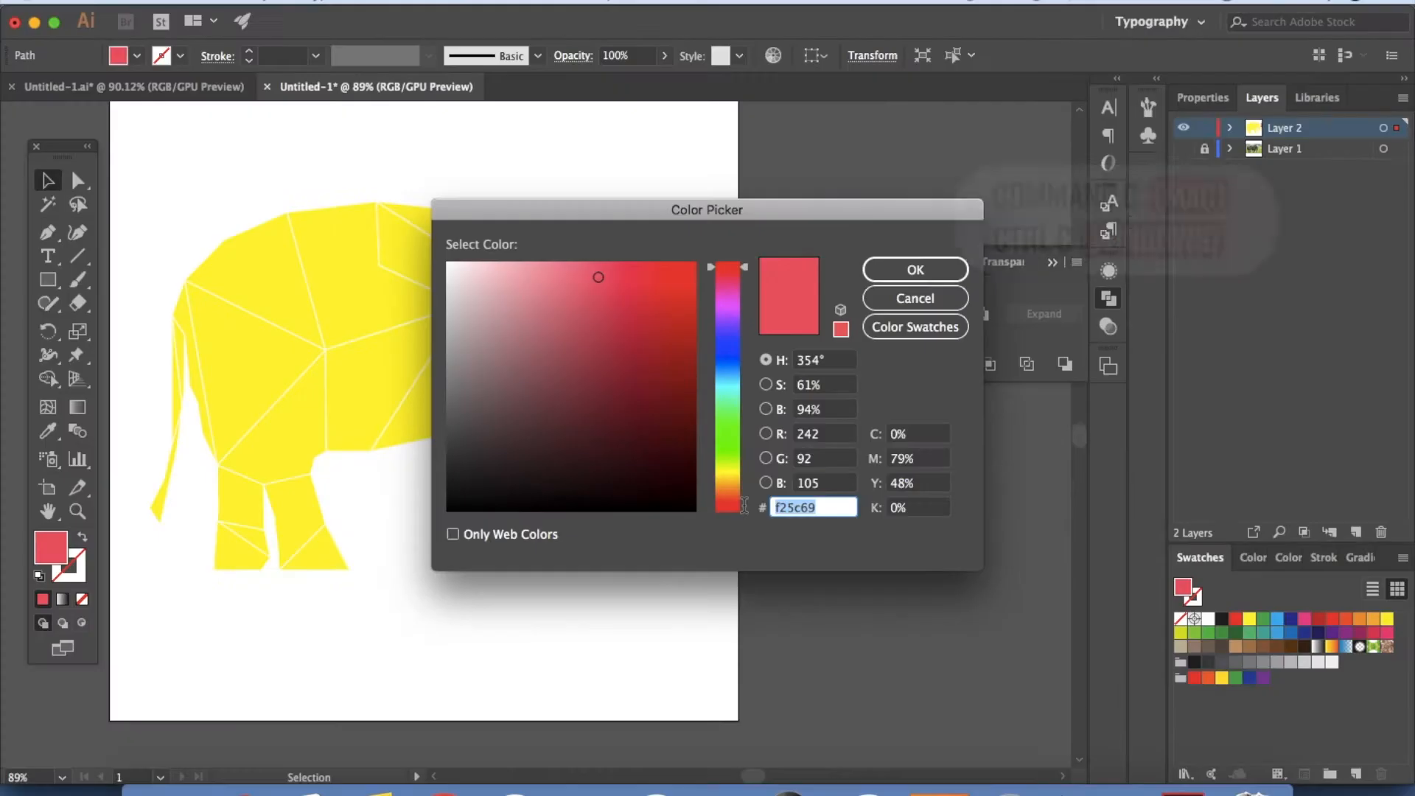
pyautogui.press('super+c')
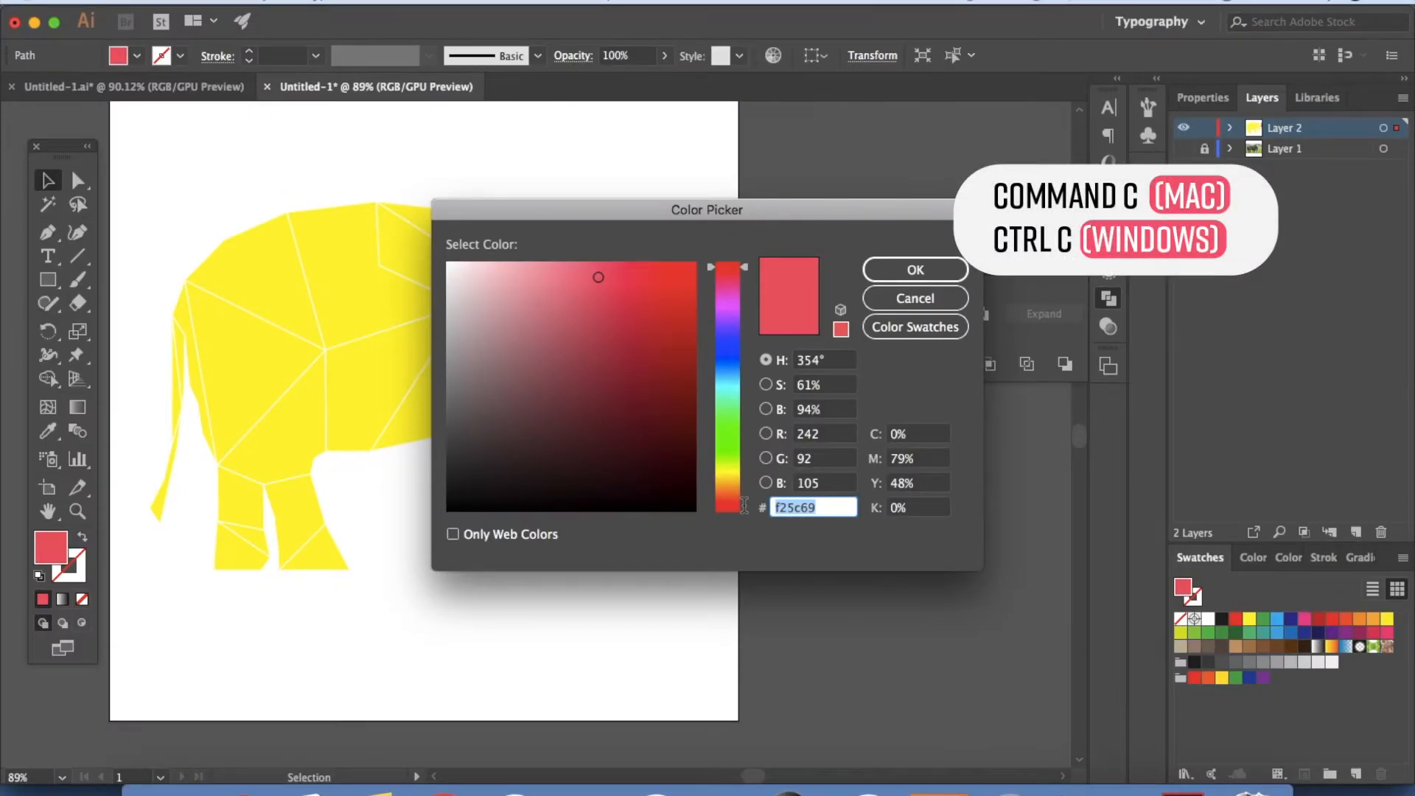
pyautogui.click(936, 271)
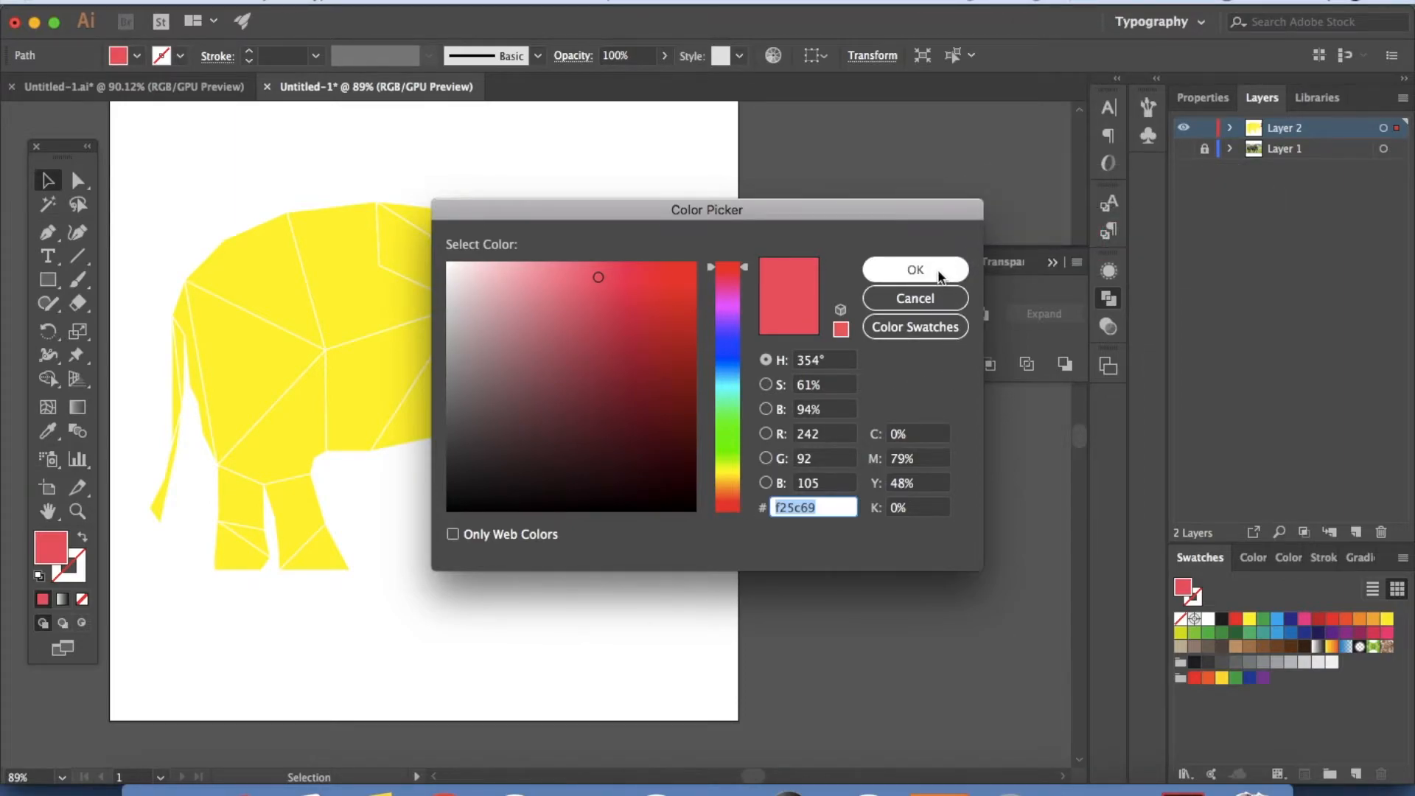
# Step: Show the gradient settings and apply a Linear gradient to the large facet at the back of the elephant's head
pyautogui.click(1360, 558)
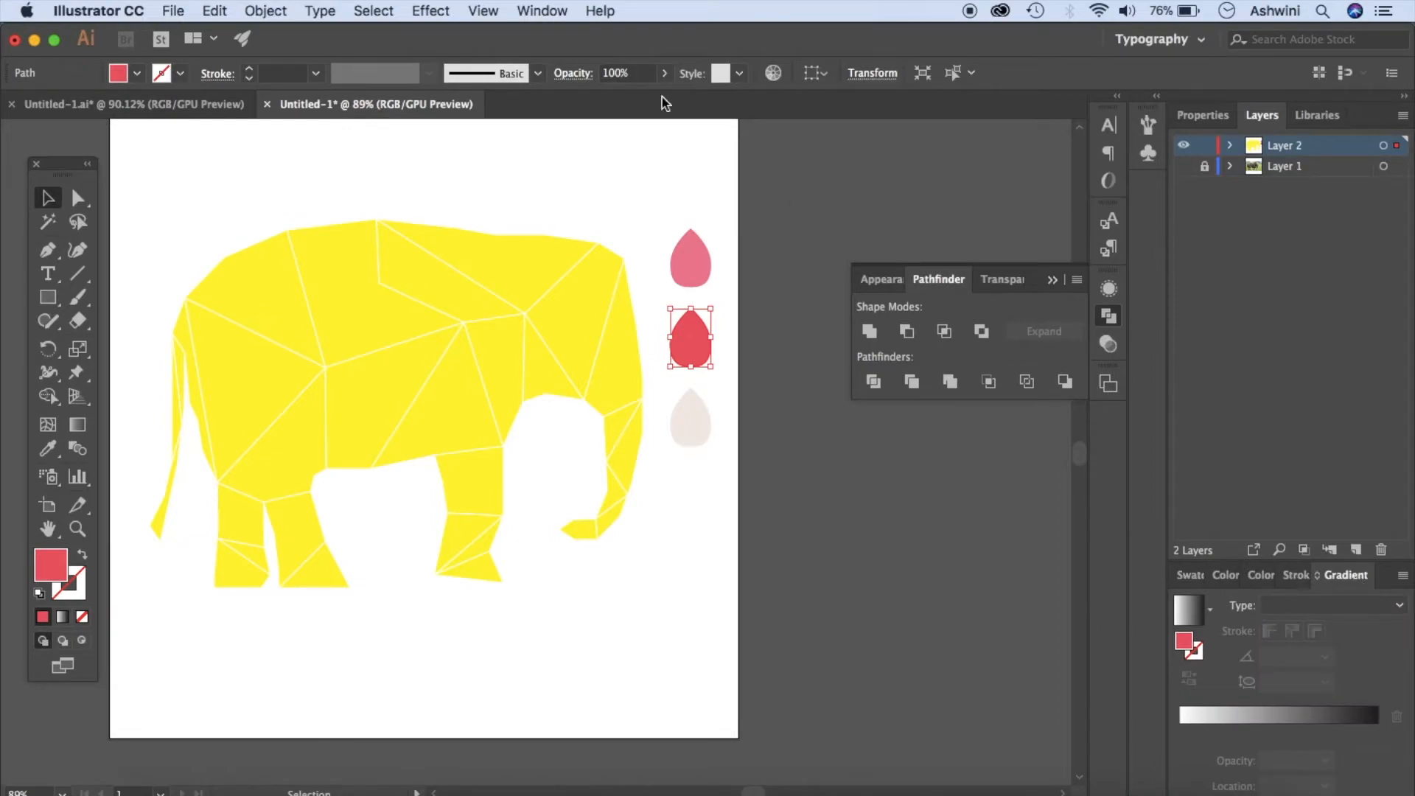
pyautogui.click(541, 14)
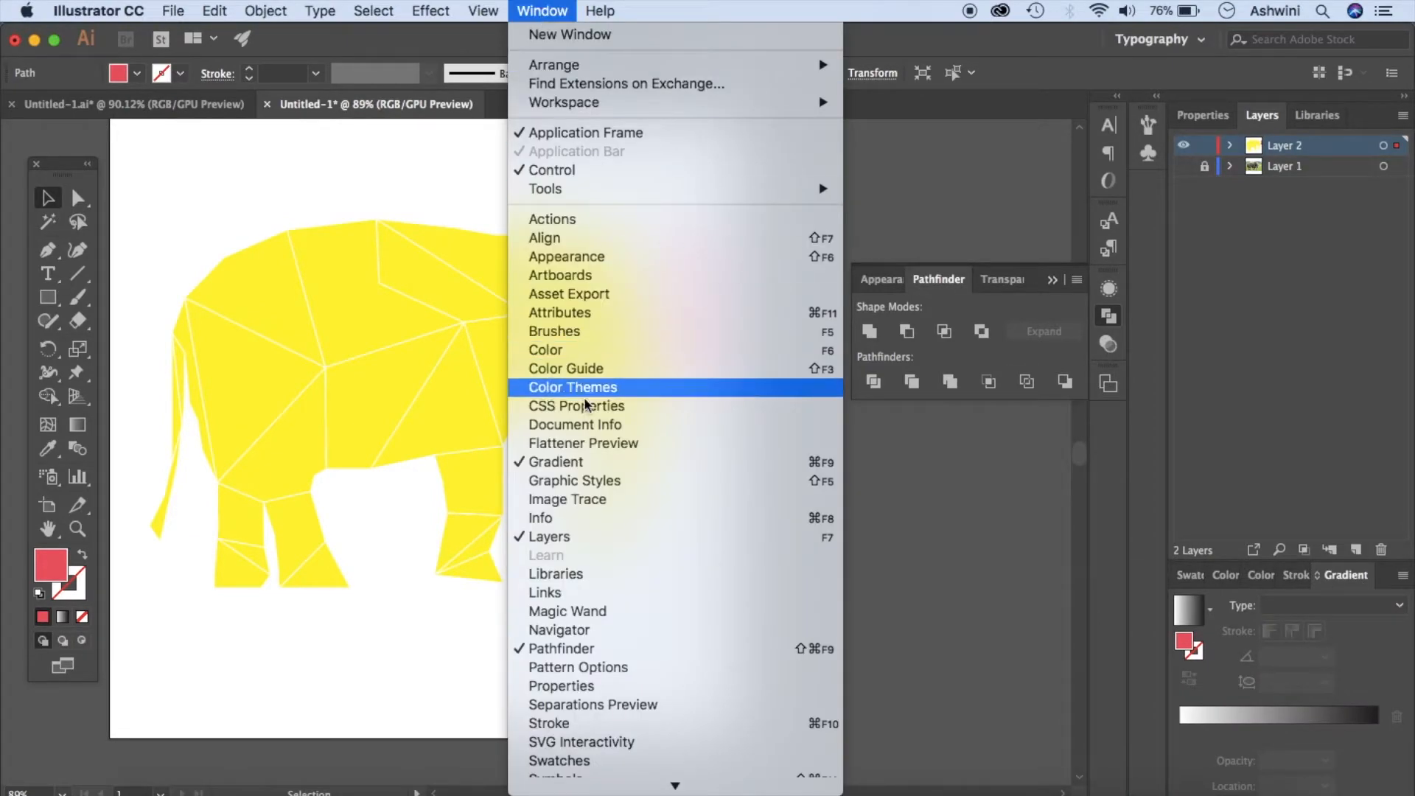
pyautogui.click(946, 562)
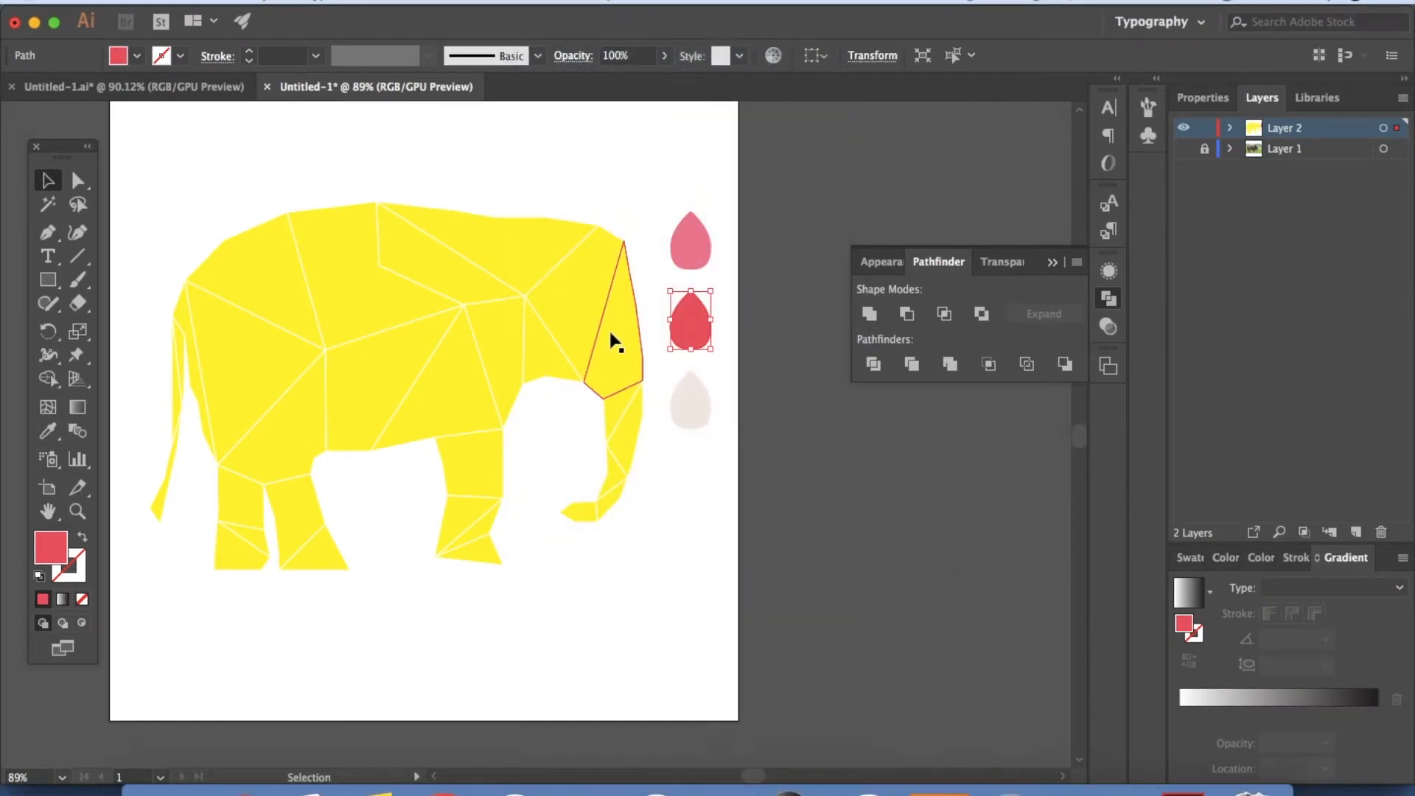
pyautogui.click(610, 355)
pyautogui.click(561, 298)
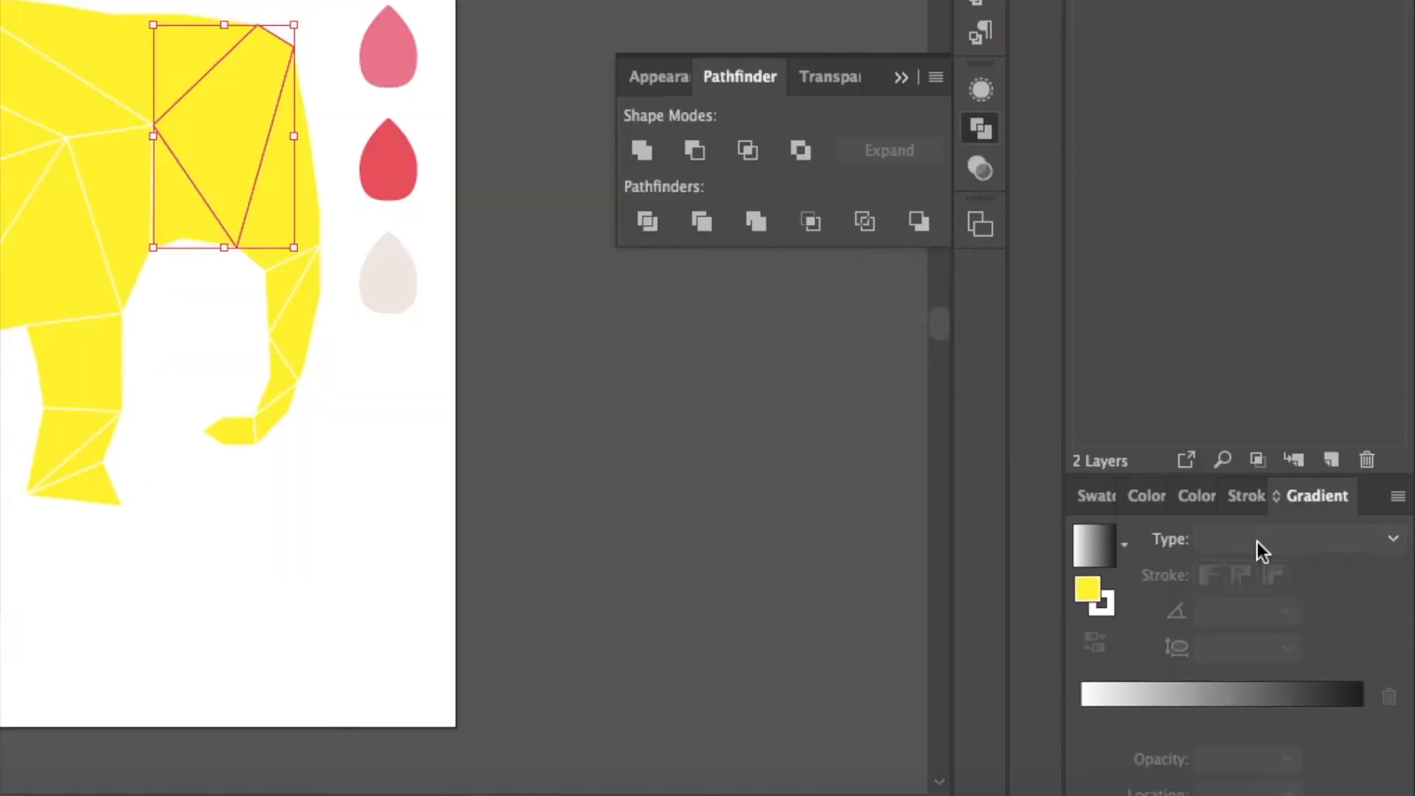
pyautogui.click(1303, 589)
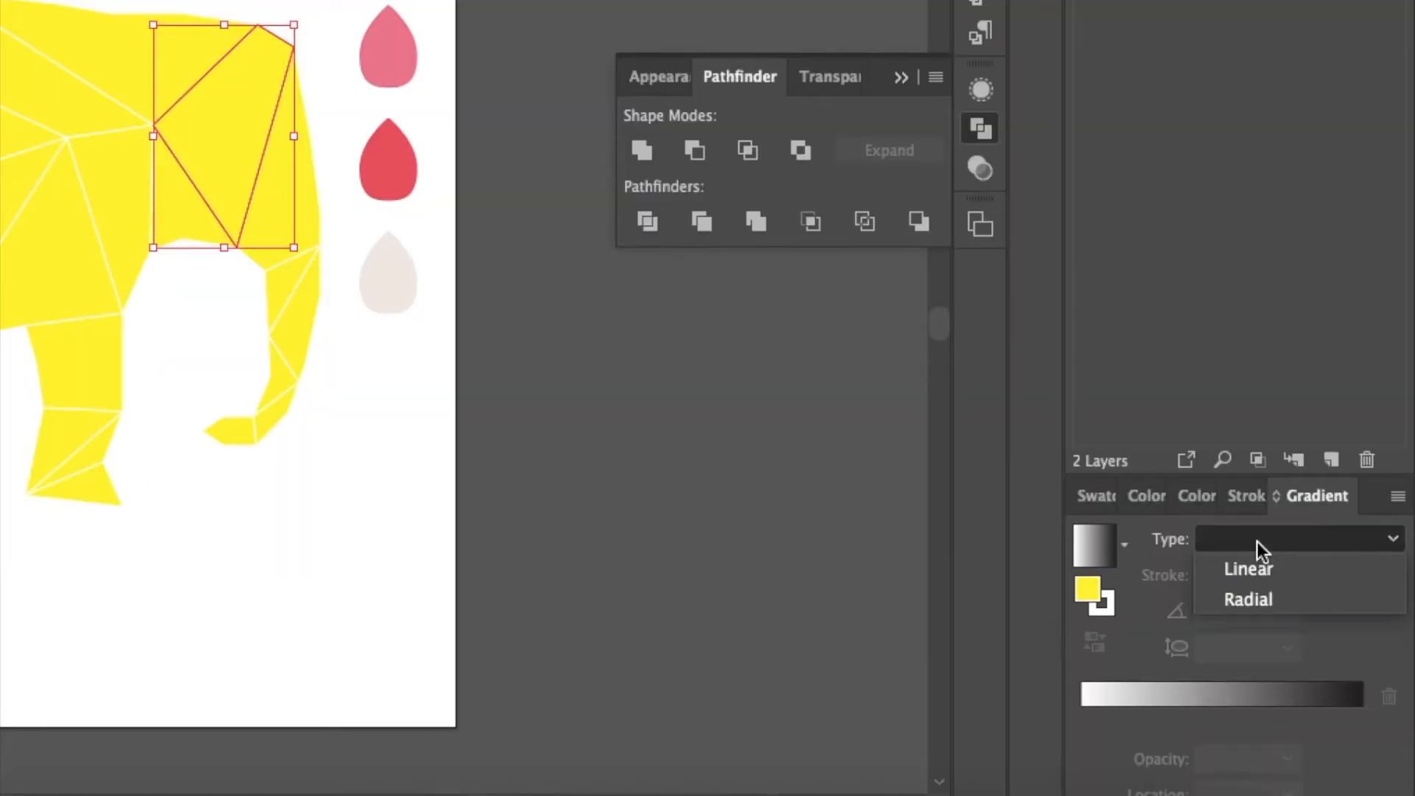
pyautogui.click(1256, 568)
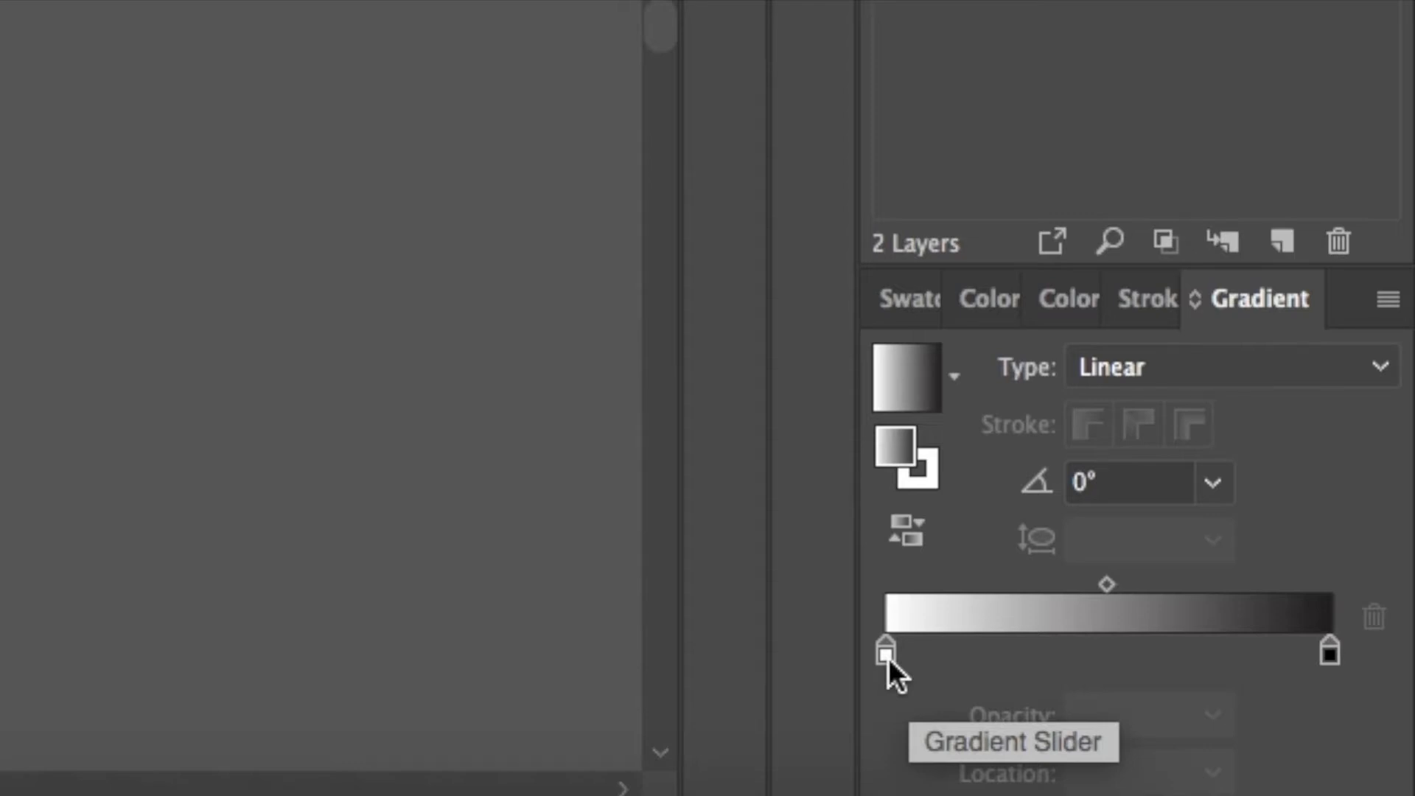
# Step: Set the end color of the head facet's gradient to f25c69 and deselect the facet
pyautogui.click(1328, 656)
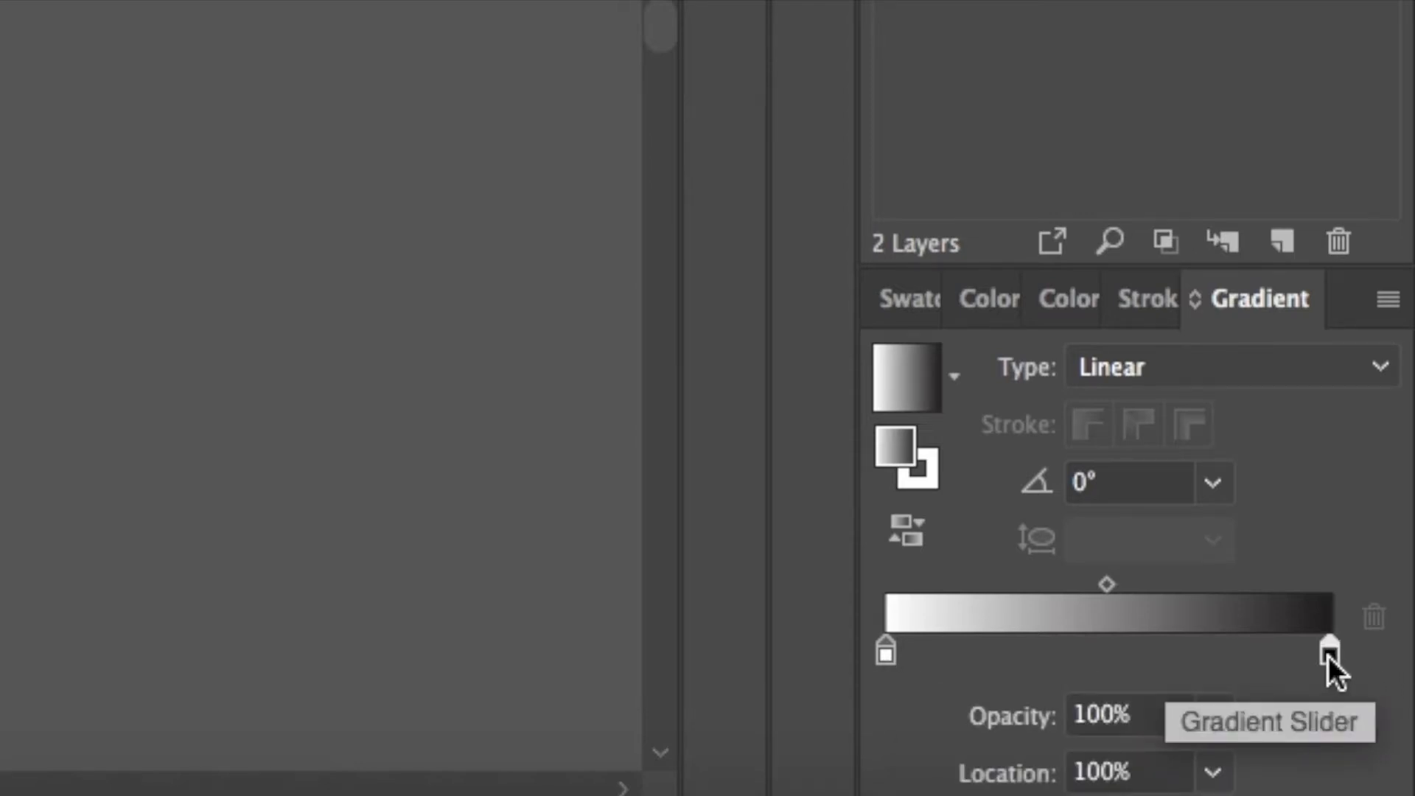
pyautogui.doubleClick(1327, 655)
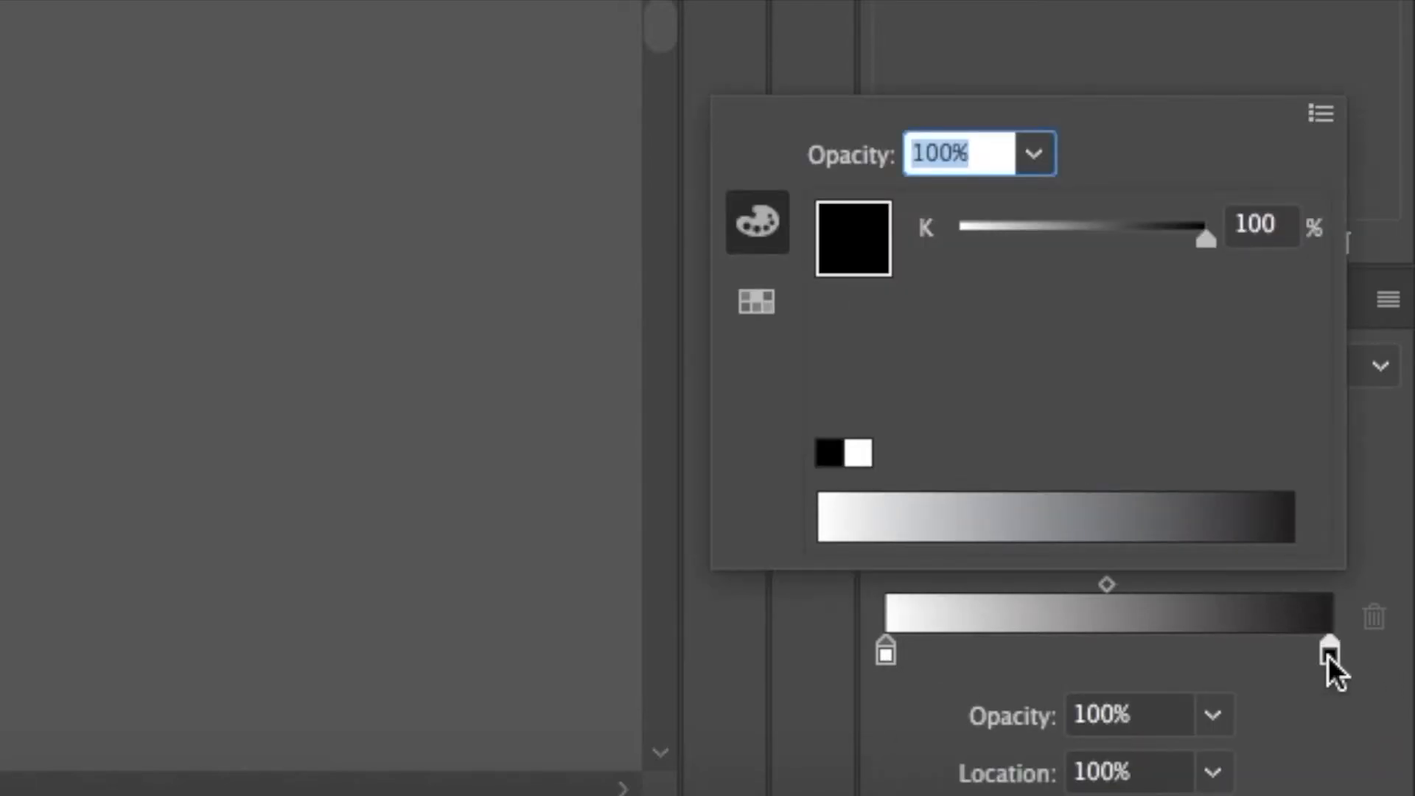
pyautogui.click(759, 298)
pyautogui.click(416, 397)
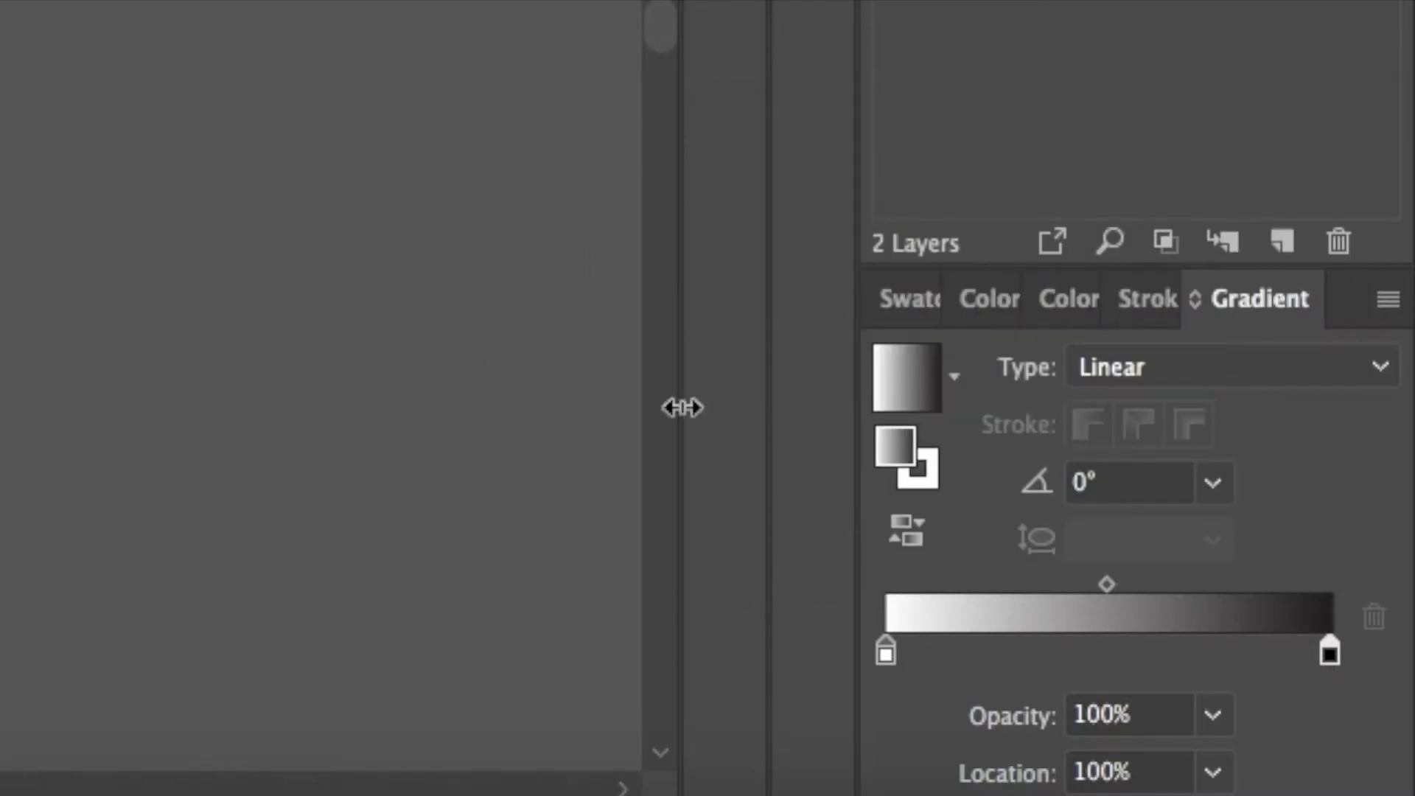
pyautogui.doubleClick(899, 445)
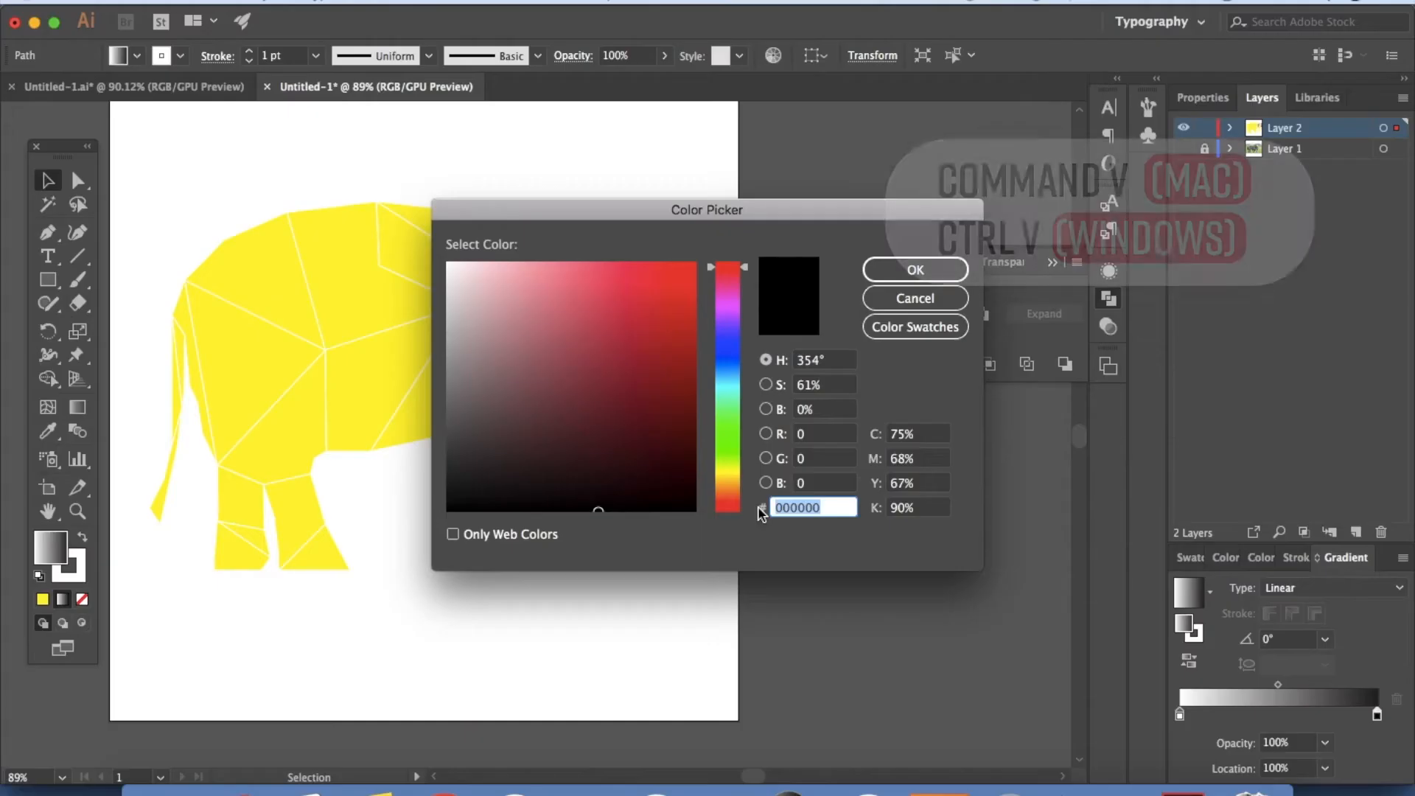
pyautogui.press('super+v')
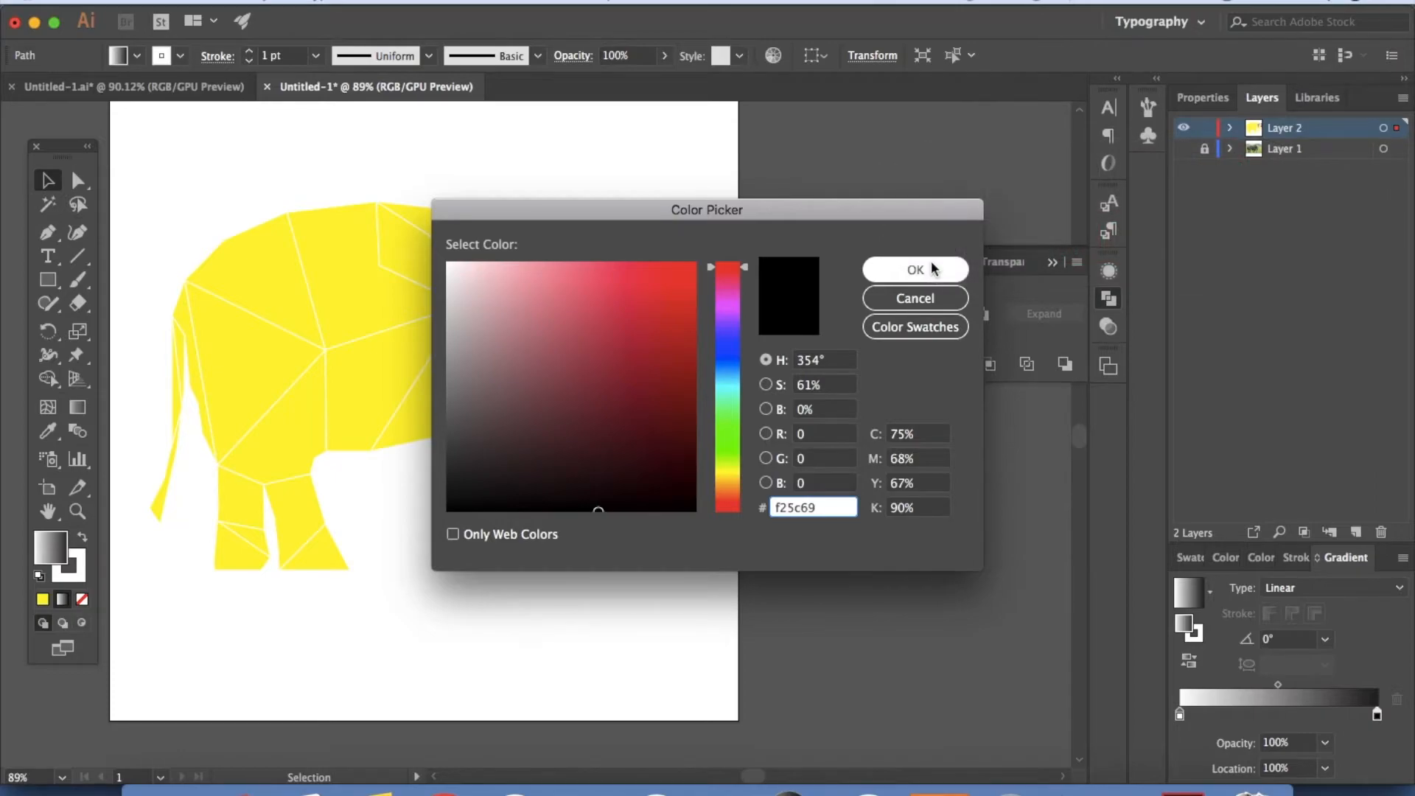
pyautogui.click(931, 265)
pyautogui.click(811, 224)
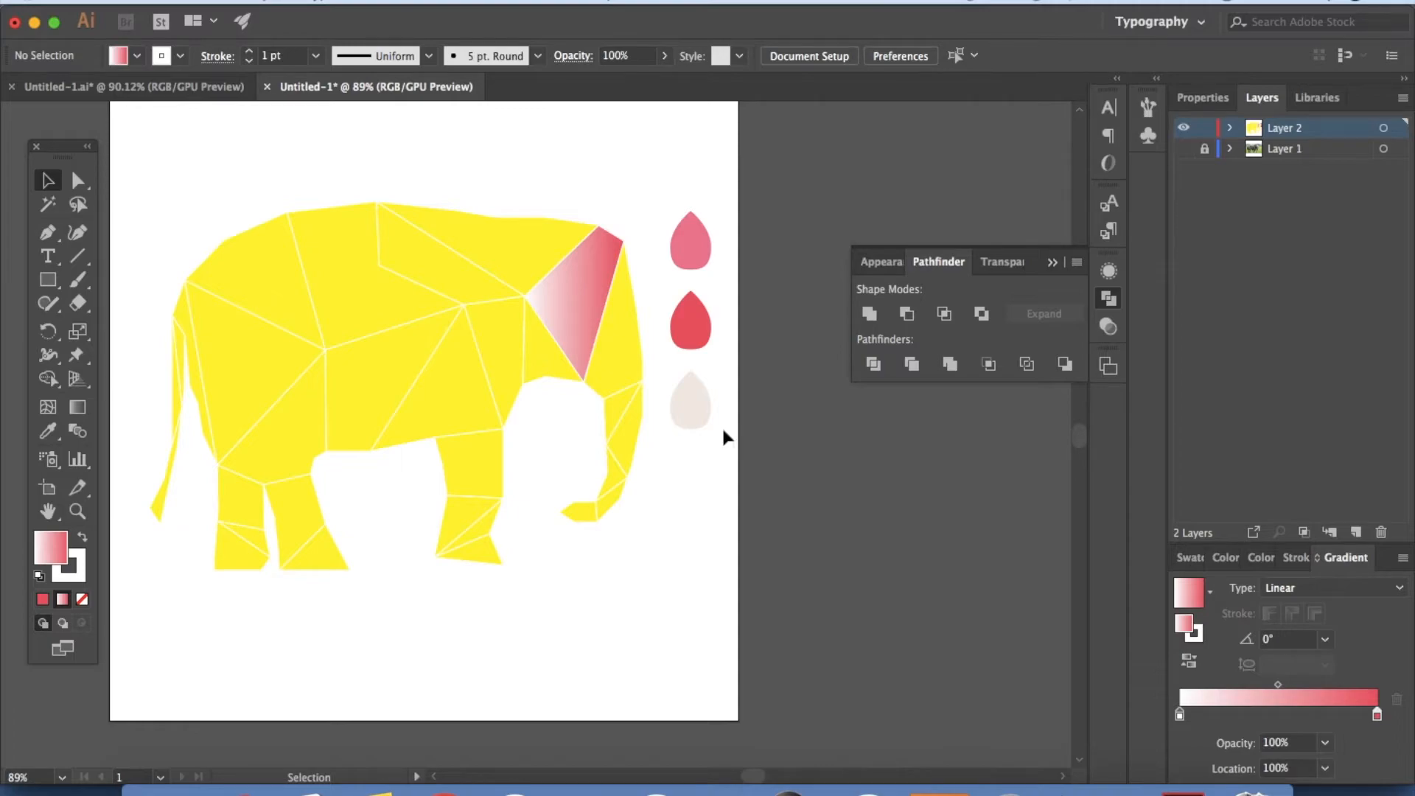
# Step: Copy the hex code of the cream drop's fill color
pyautogui.click(697, 405)
pyautogui.doubleClick(64, 558)
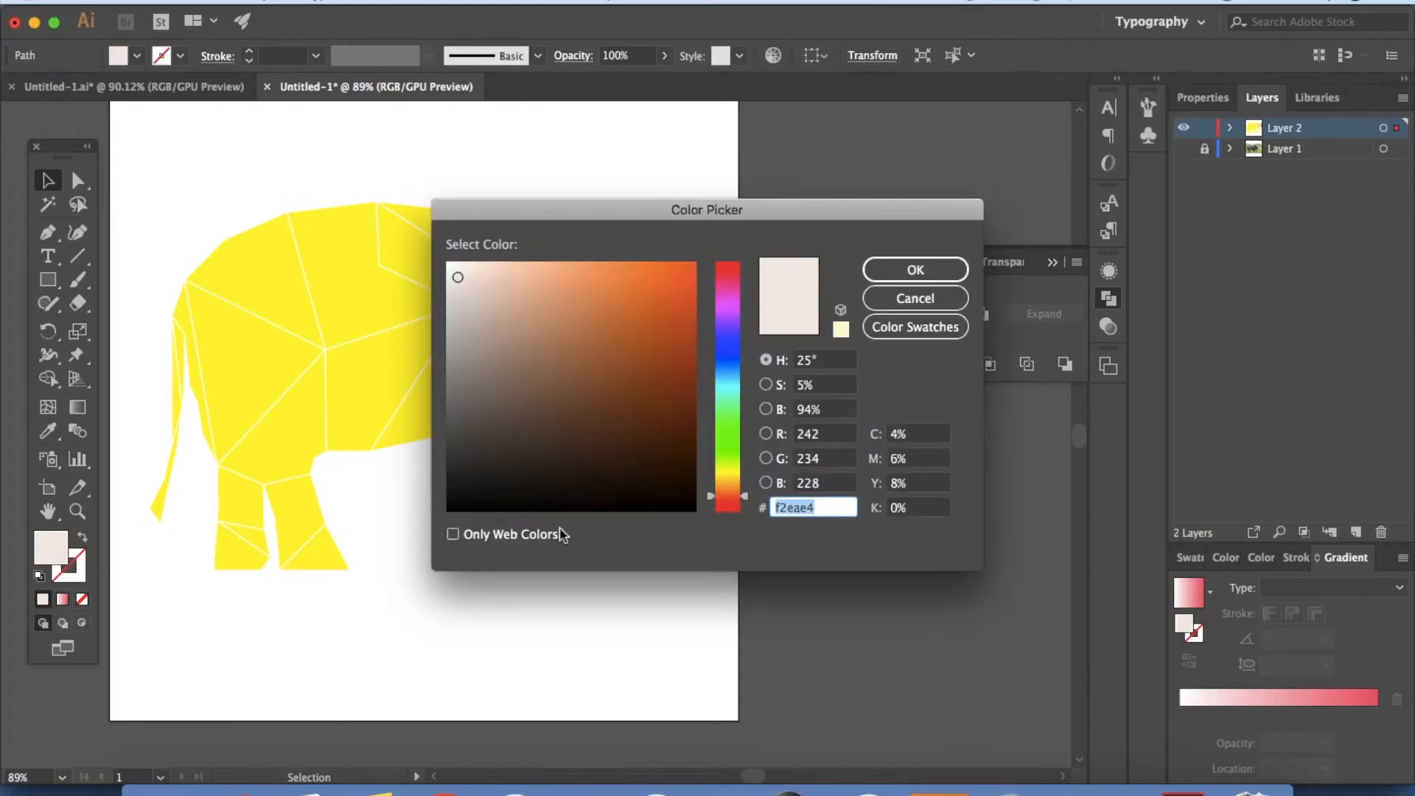
pyautogui.click(931, 269)
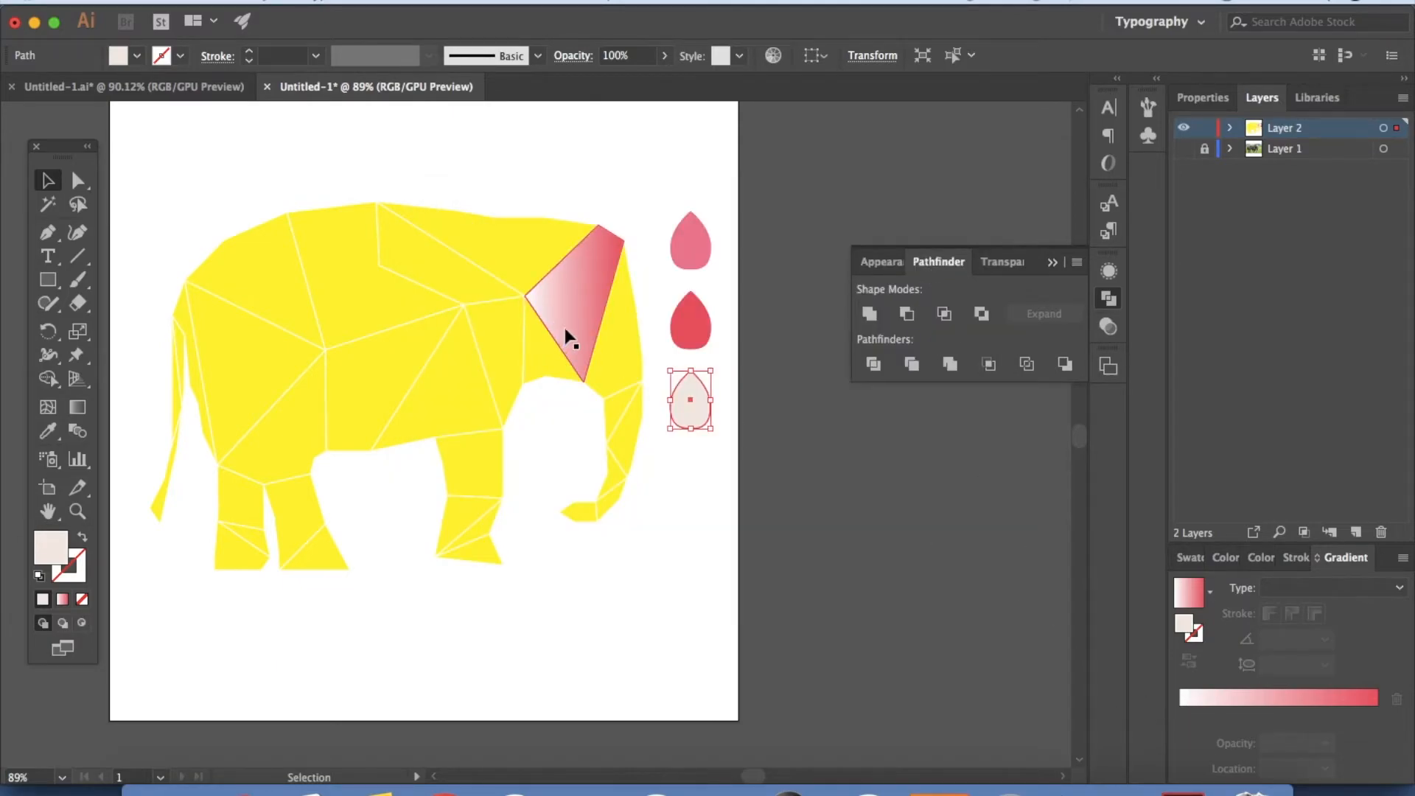
# Step: Set the start color of the head facet's gradient to f2eae4 and deselect the facet
pyautogui.click(563, 324)
pyautogui.click(1179, 715)
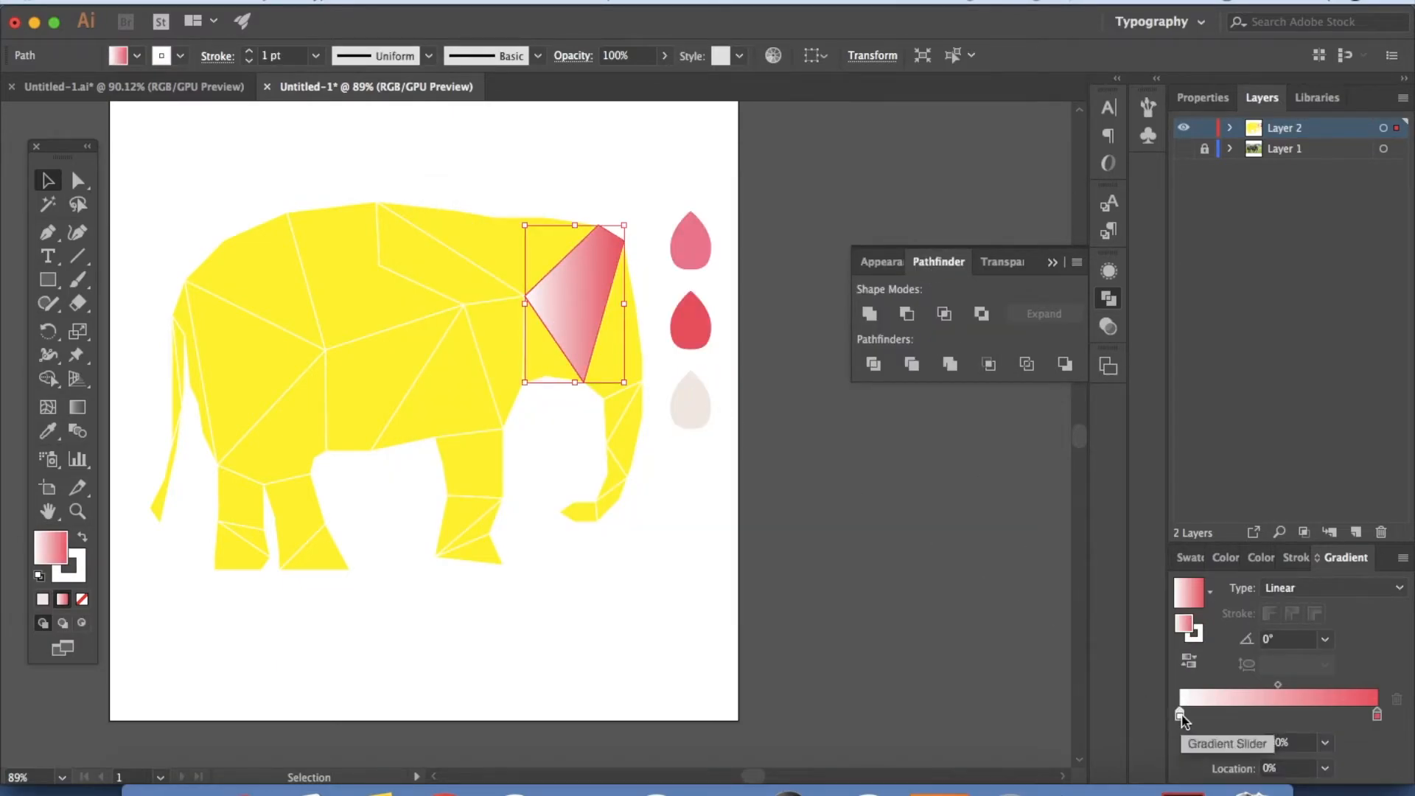
pyautogui.doubleClick(1186, 625)
pyautogui.write('f2eae4')
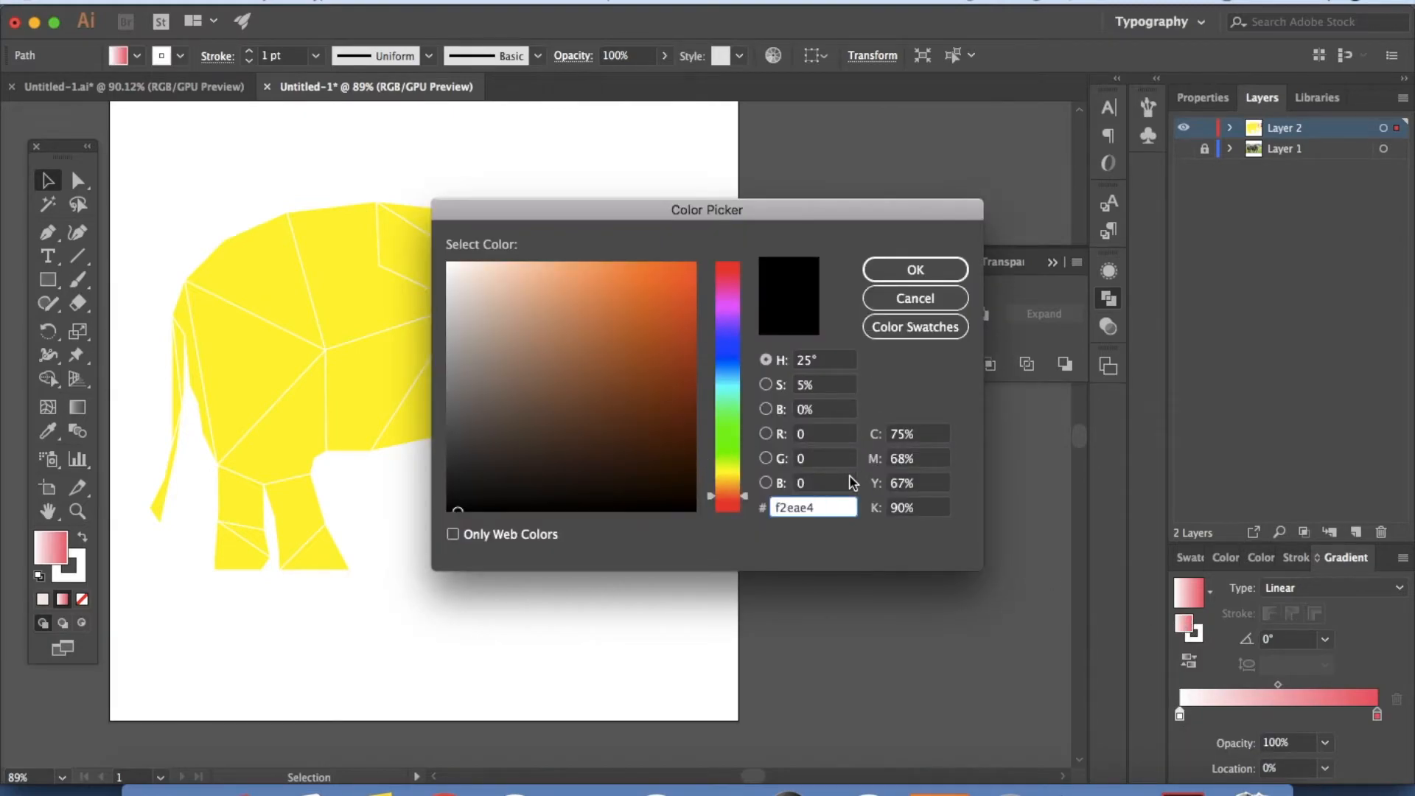
pyautogui.click(925, 280)
pyautogui.click(817, 506)
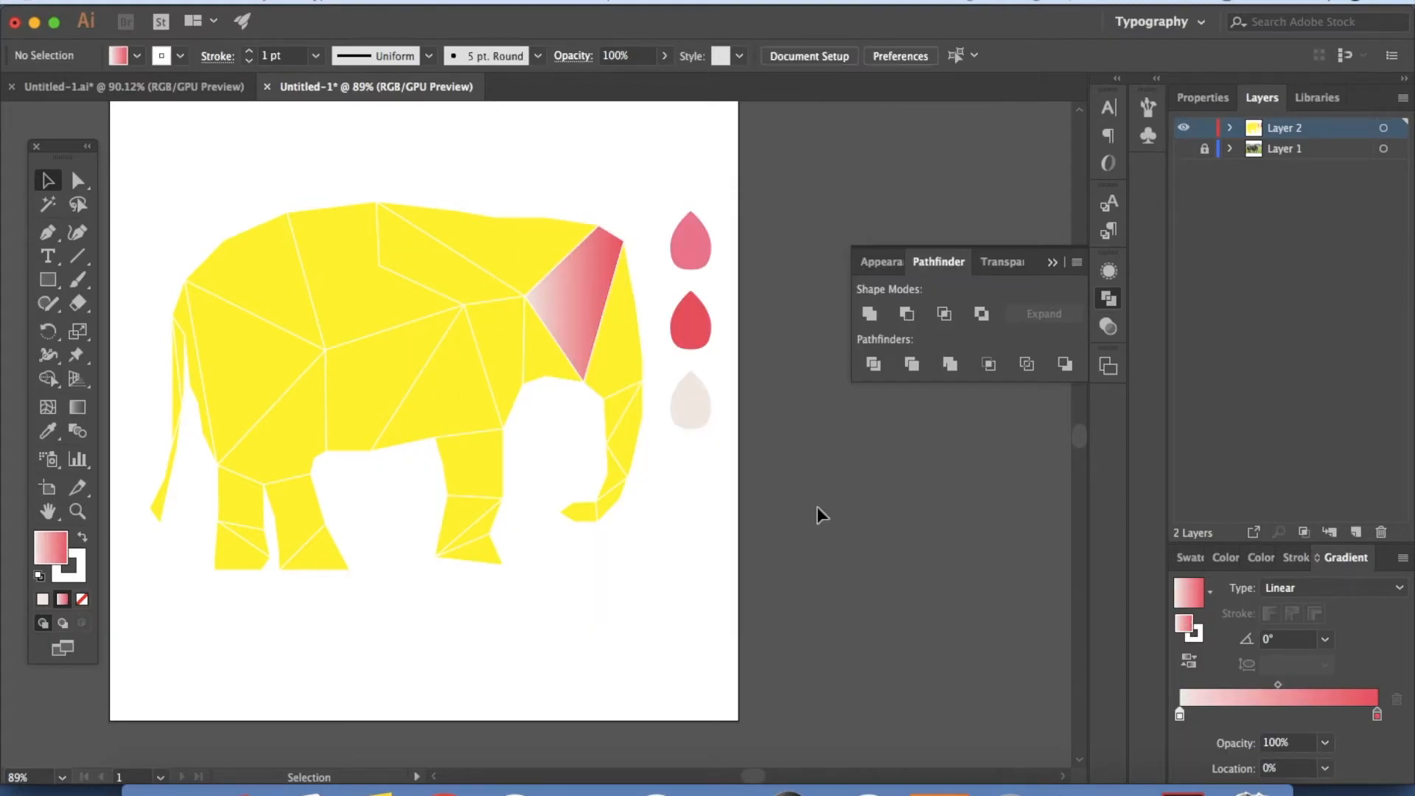
# Step: Remove the stroke from the large gradient facet at the back of the elephant's head and deselect it
pyautogui.click(586, 295)
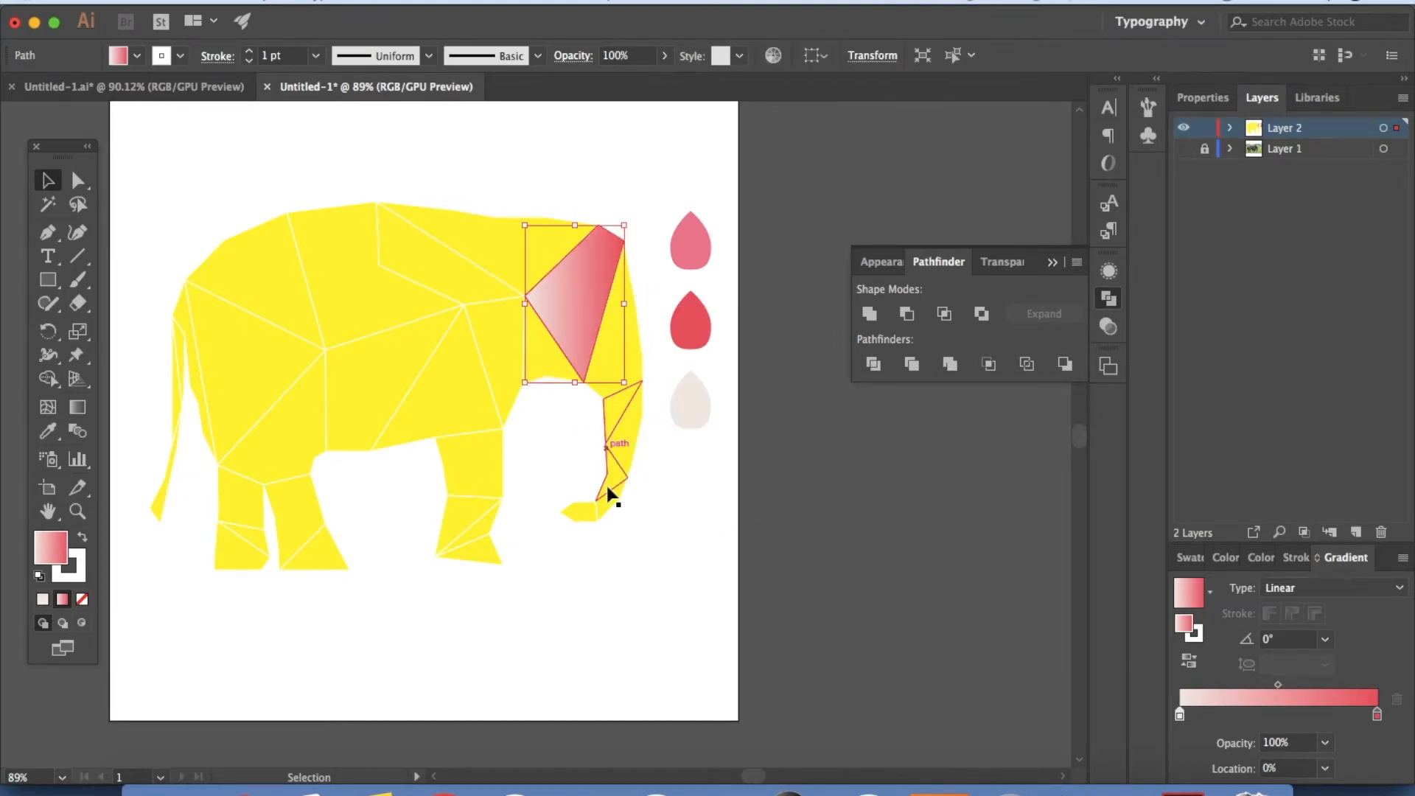
pyautogui.click(81, 585)
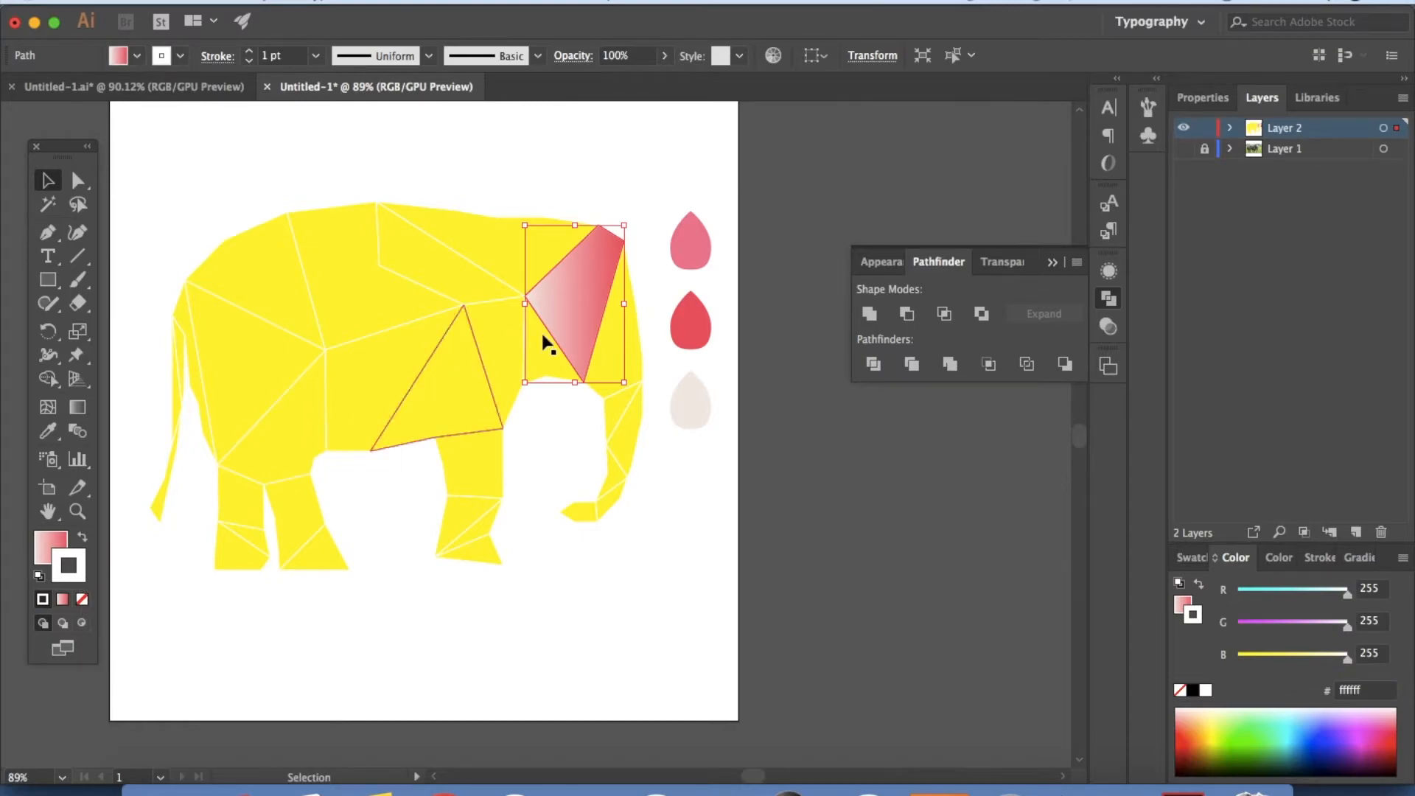
pyautogui.click(81, 602)
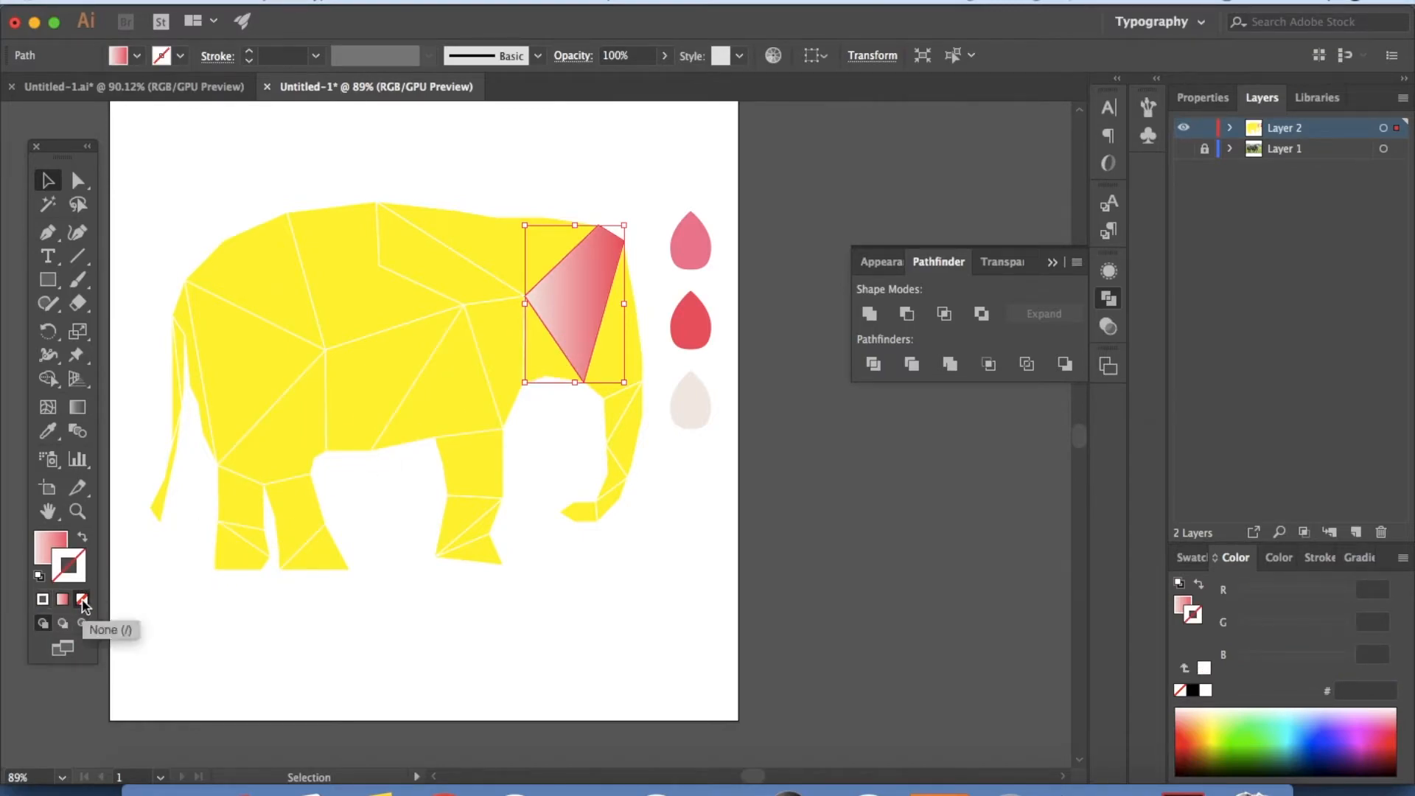
pyautogui.click(676, 641)
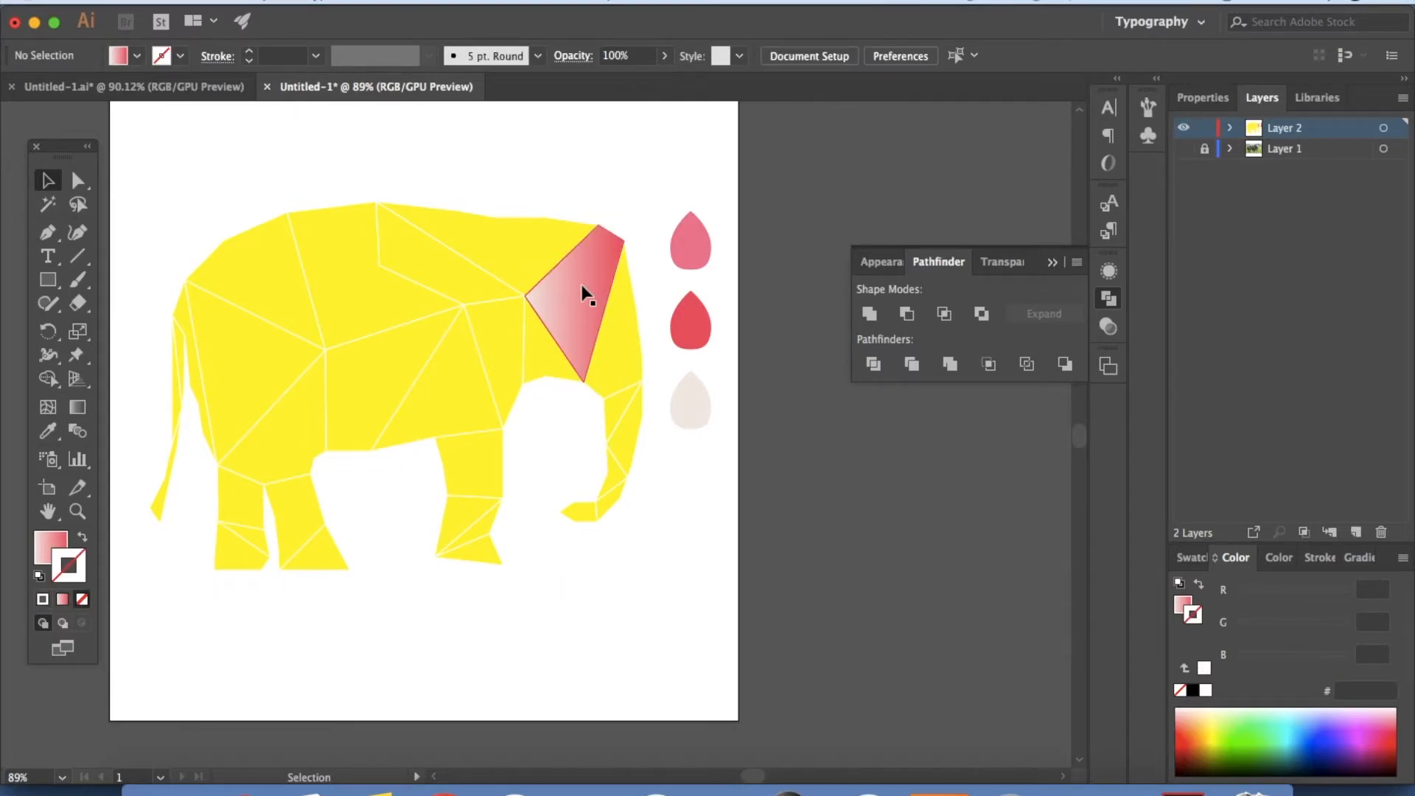
# Step: Copy the head facet's cream-to-red gradient to all facets of the elephant with the Eyedropper and remove their strokes
pyautogui.moveTo(133, 172); pyautogui.dragTo(660, 576)
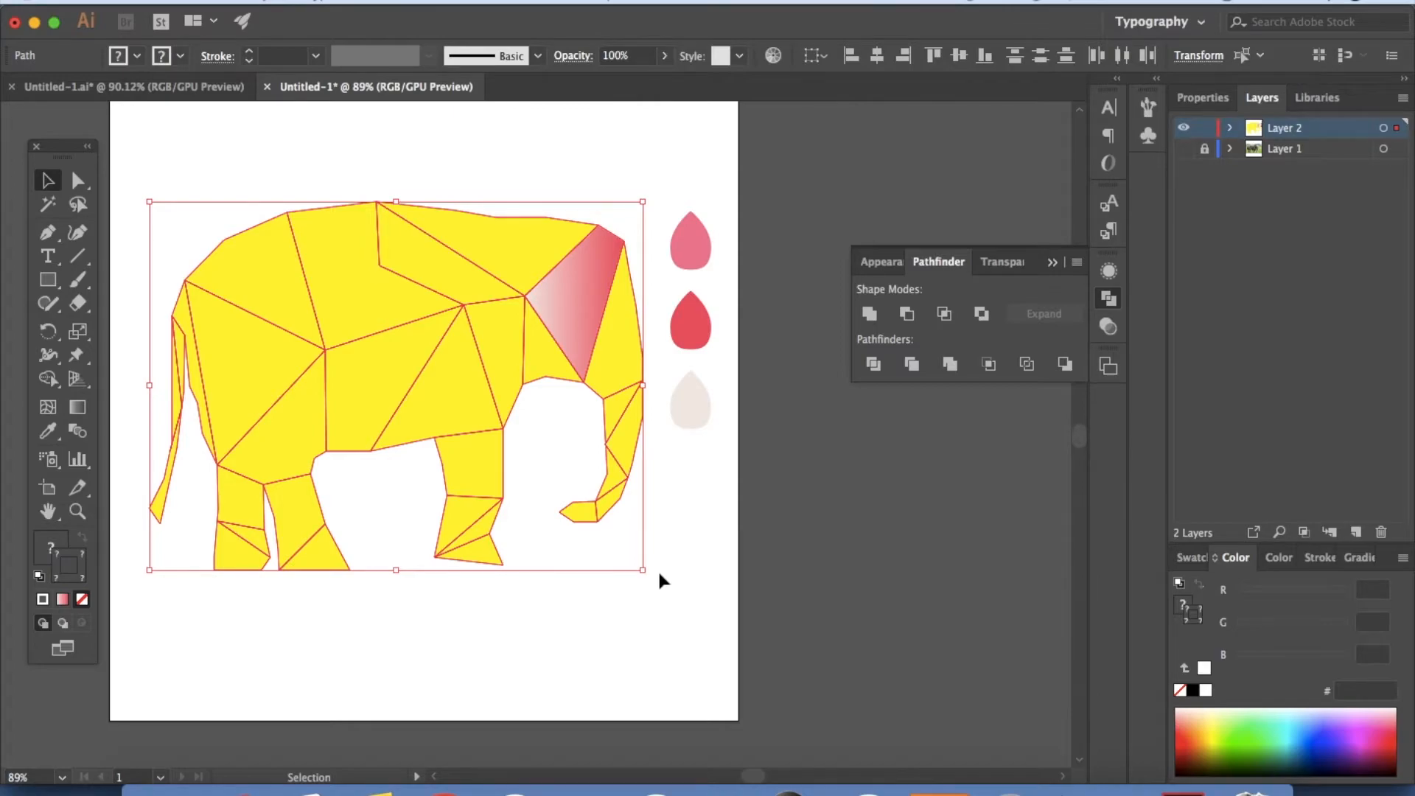
pyautogui.press('i')
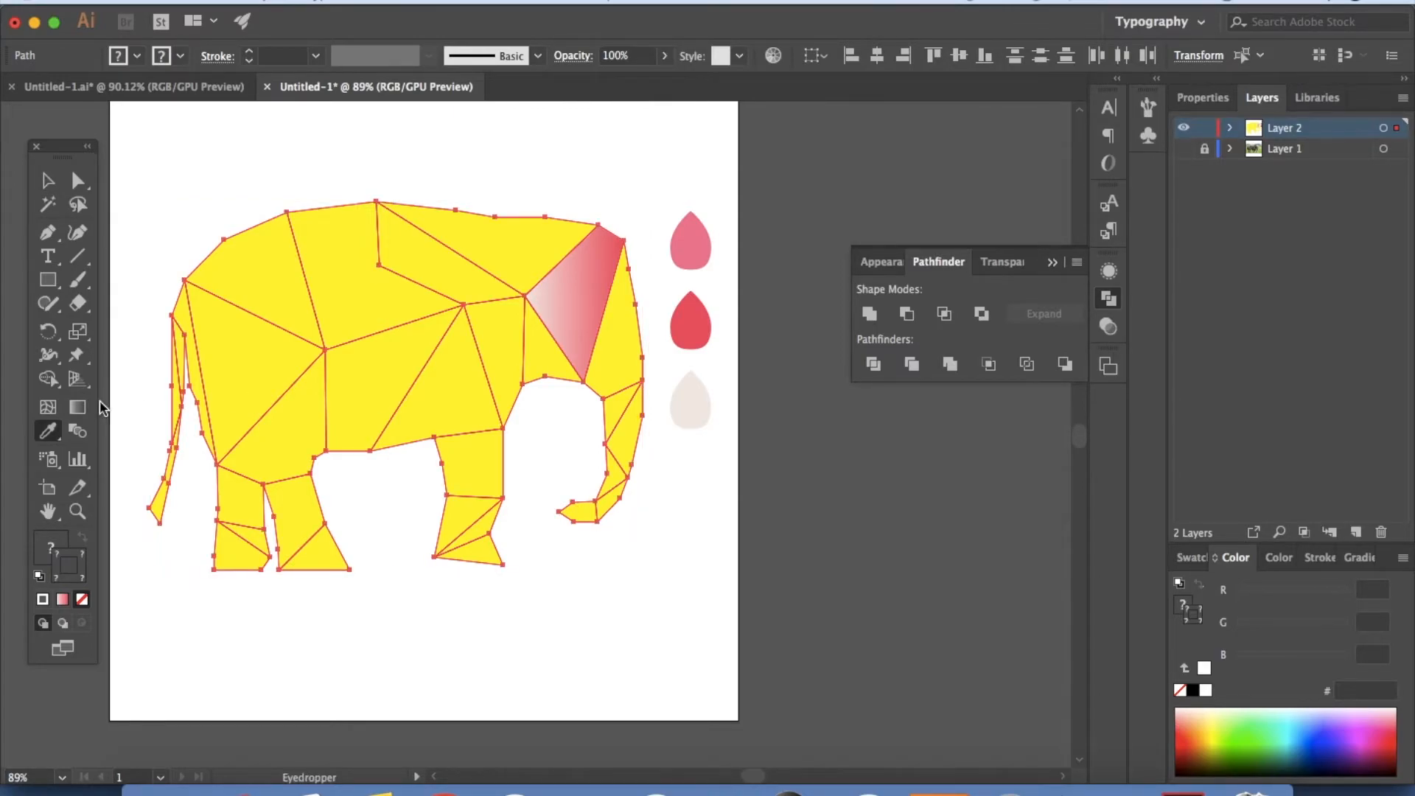
pyautogui.click(600, 263)
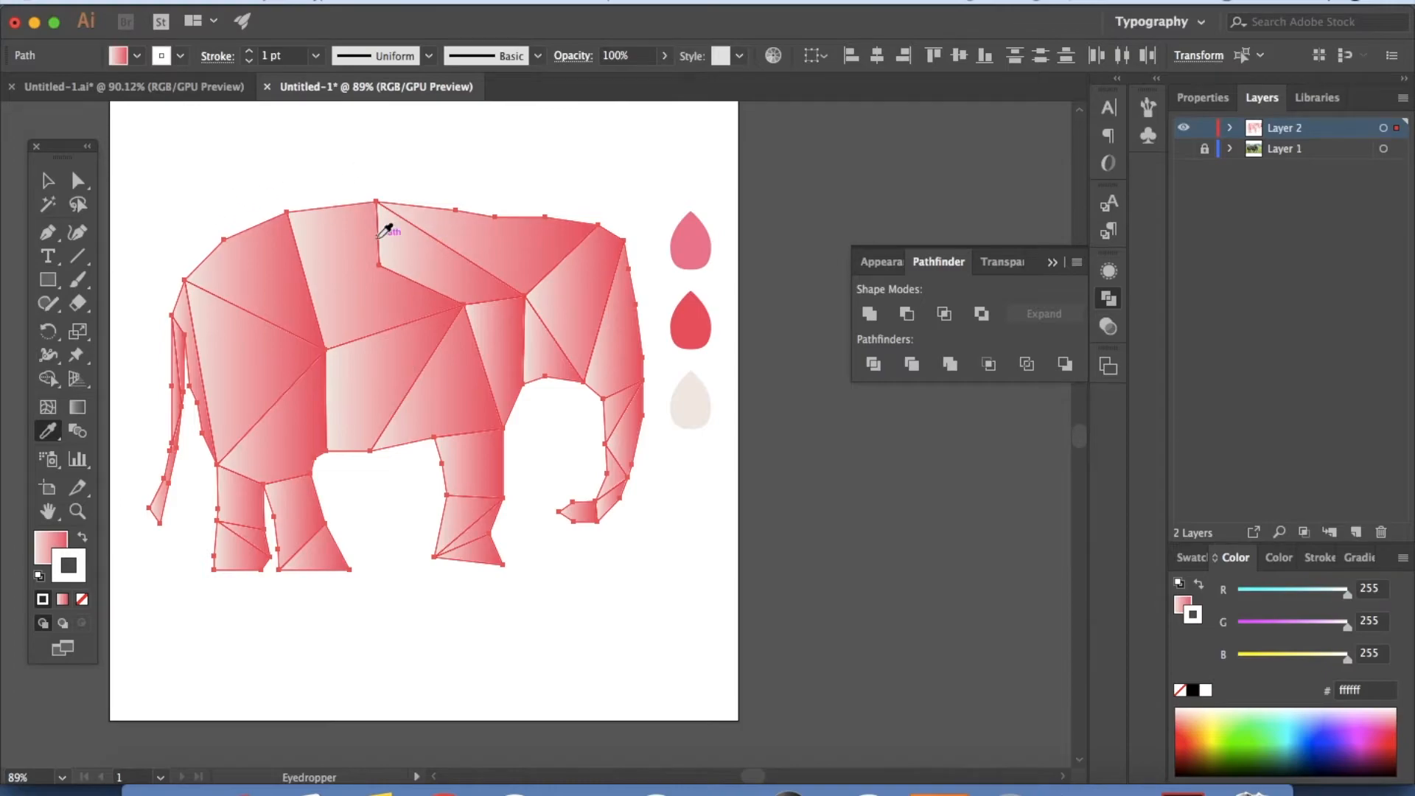
pyautogui.click(82, 600)
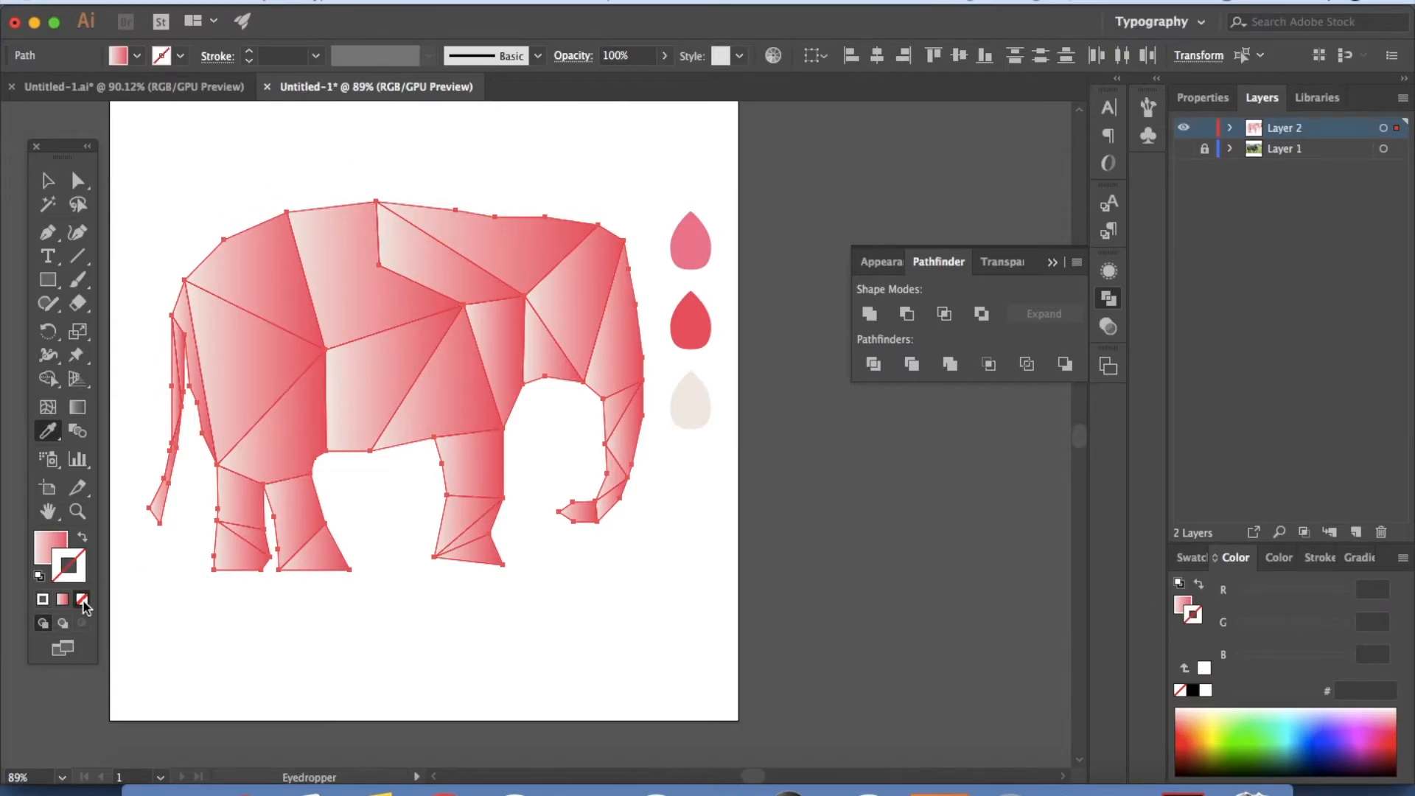
pyautogui.click(44, 551)
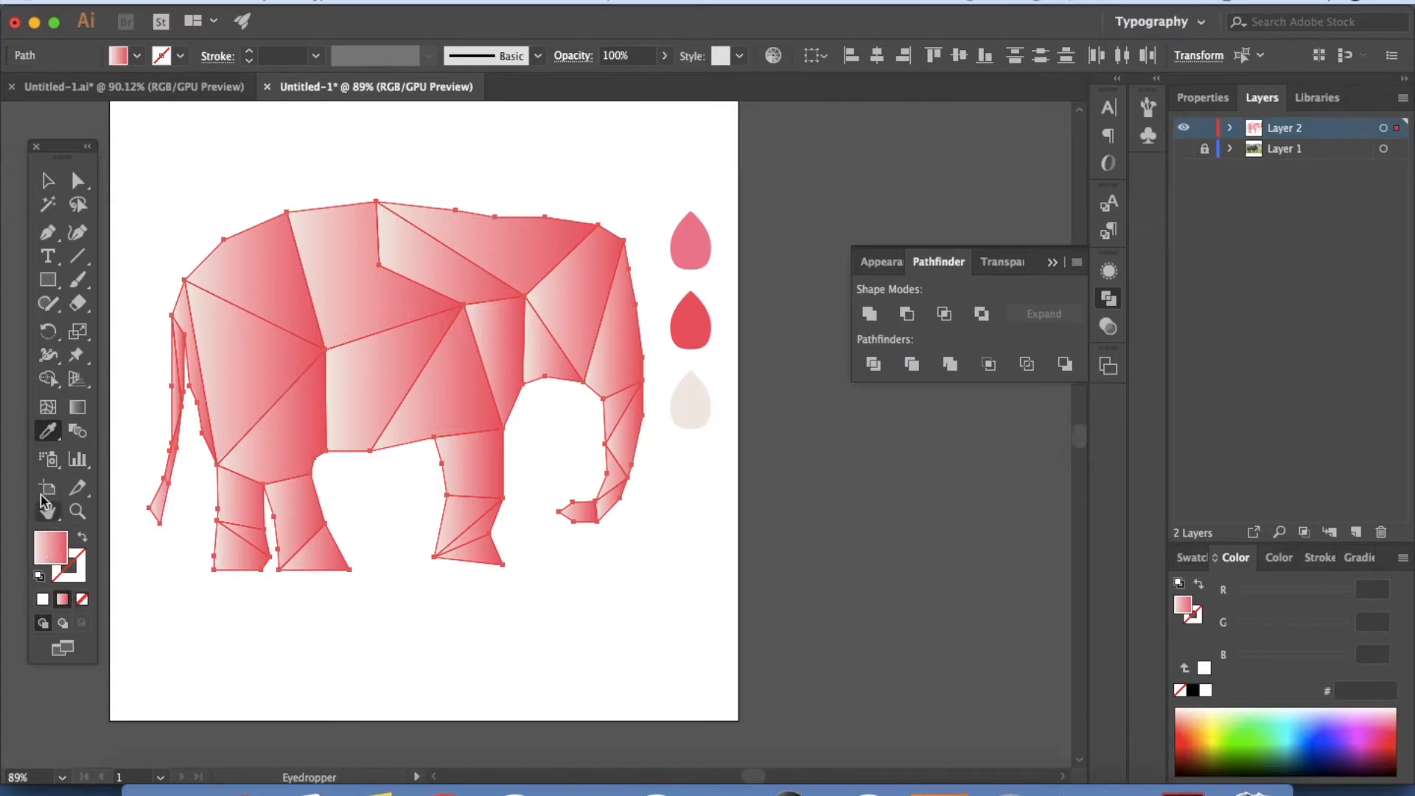
pyautogui.click(49, 186)
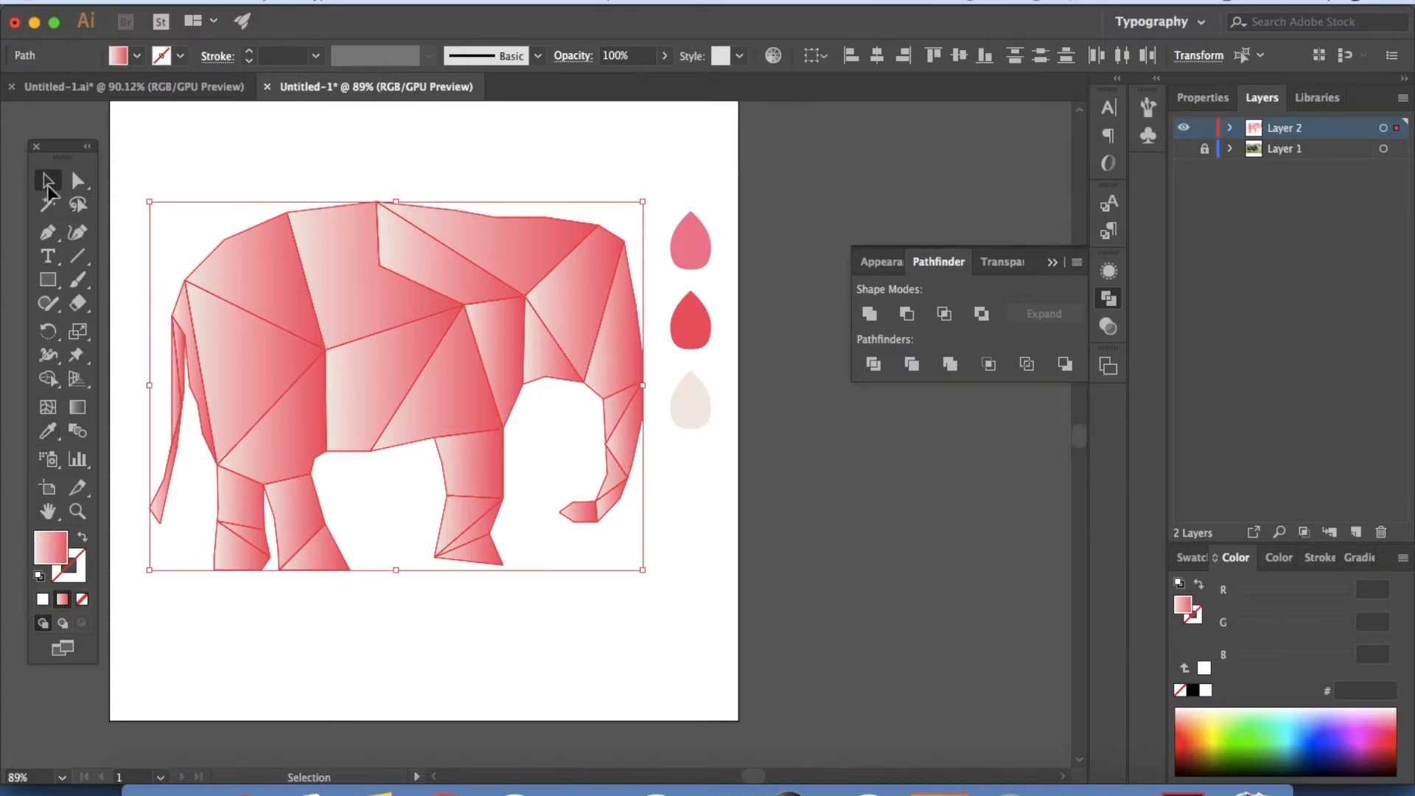
pyautogui.click(644, 135)
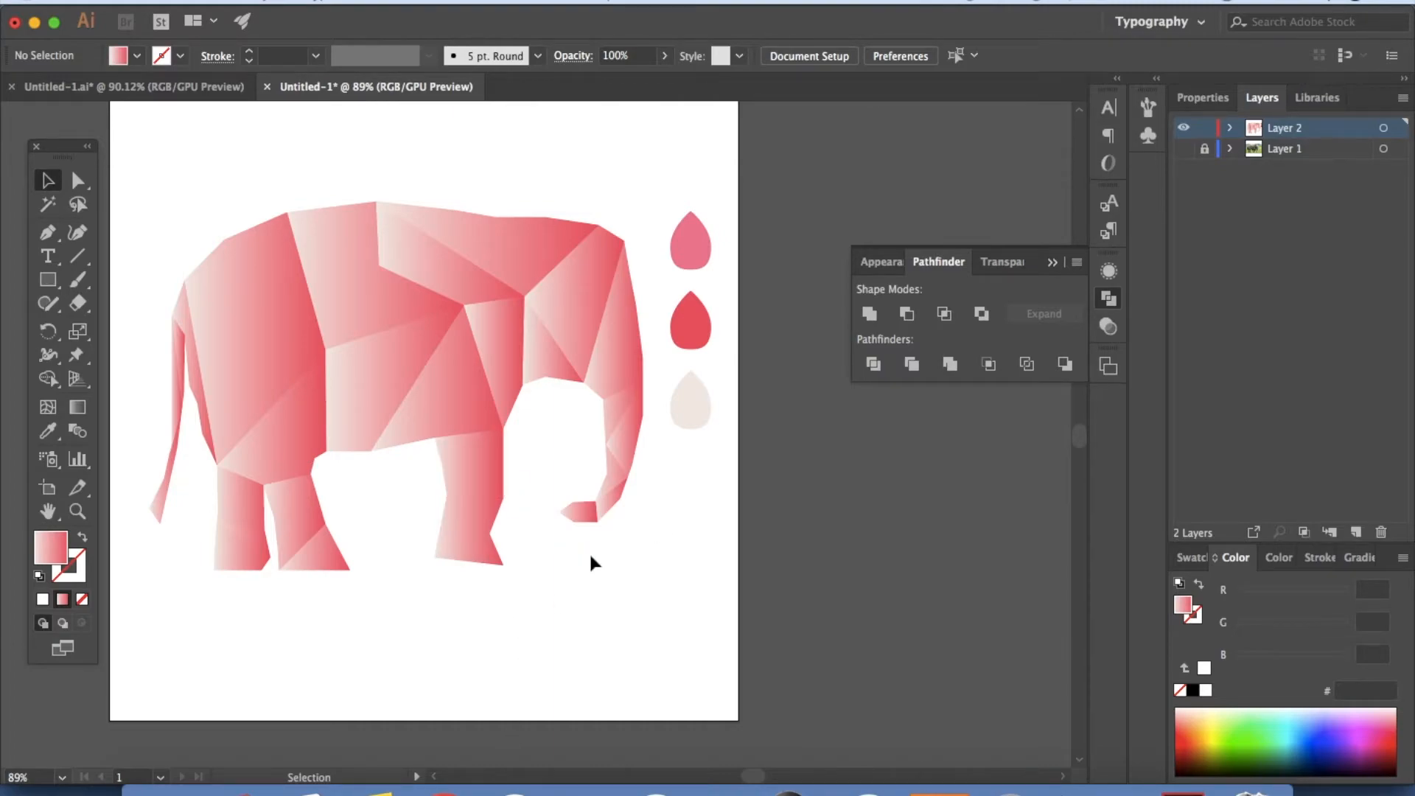
# Step: Look at the finished elephant birthday designs in the other document and return to the working document
pyautogui.click(206, 86)
pyautogui.hscroll(15, 705, 345)
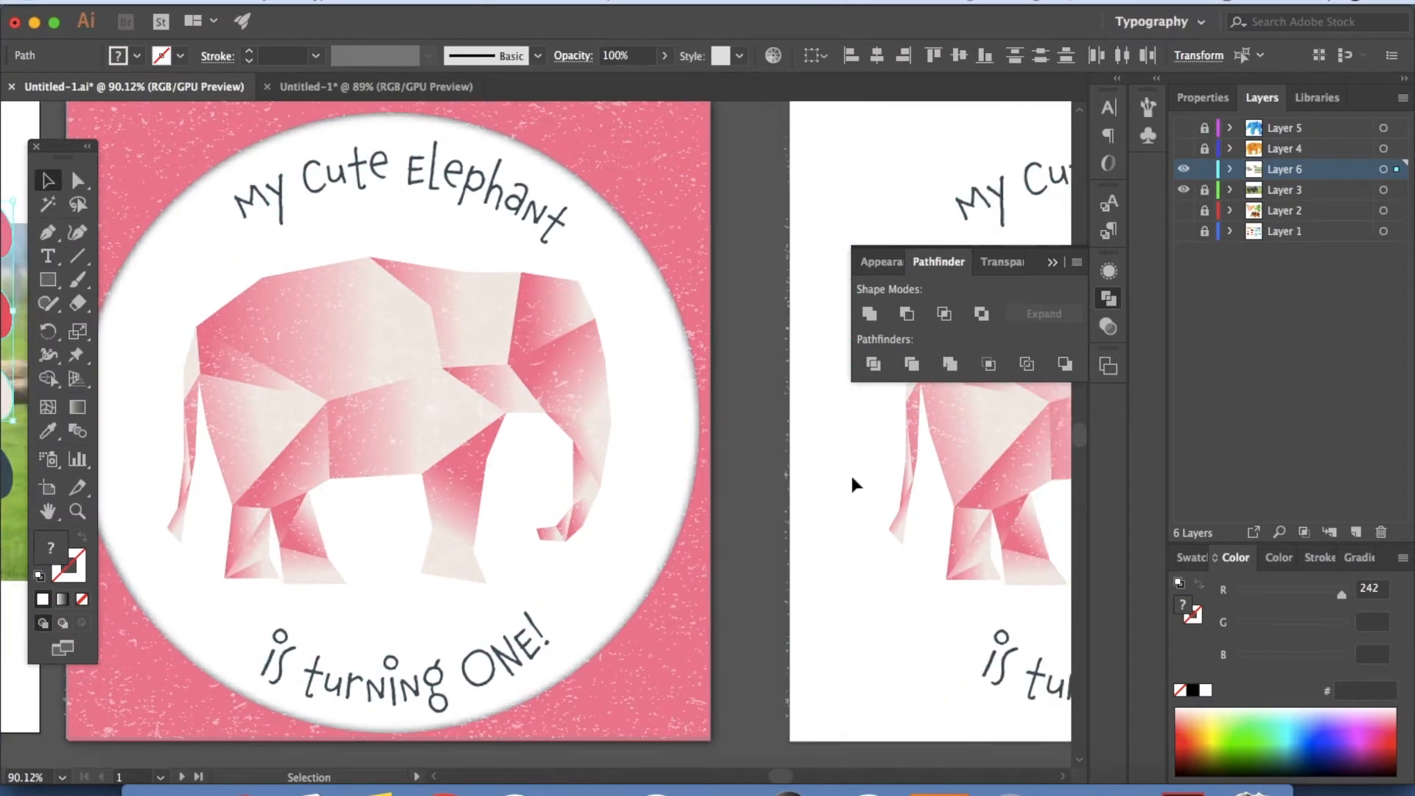
pyautogui.hscroll(5, 853, 484)
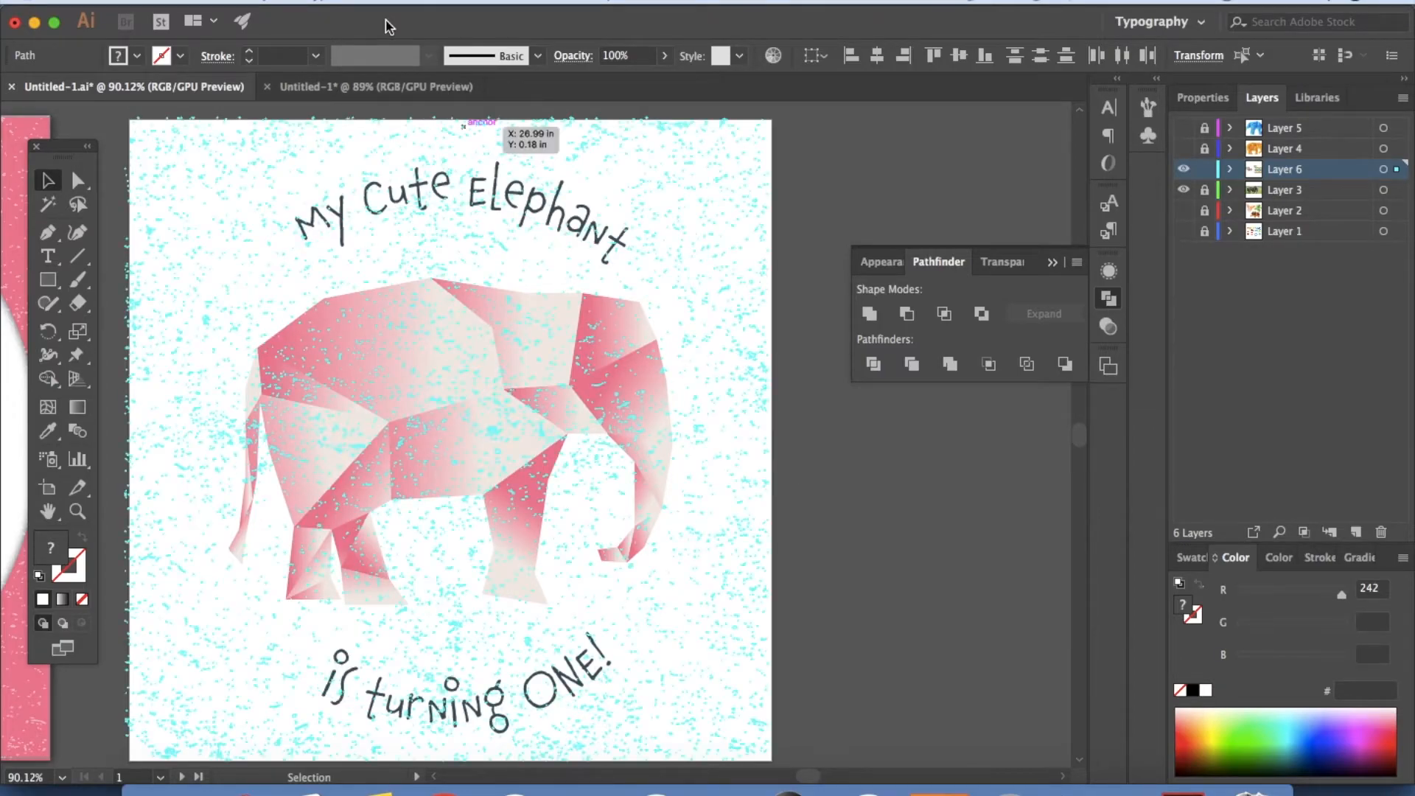
pyautogui.click(398, 88)
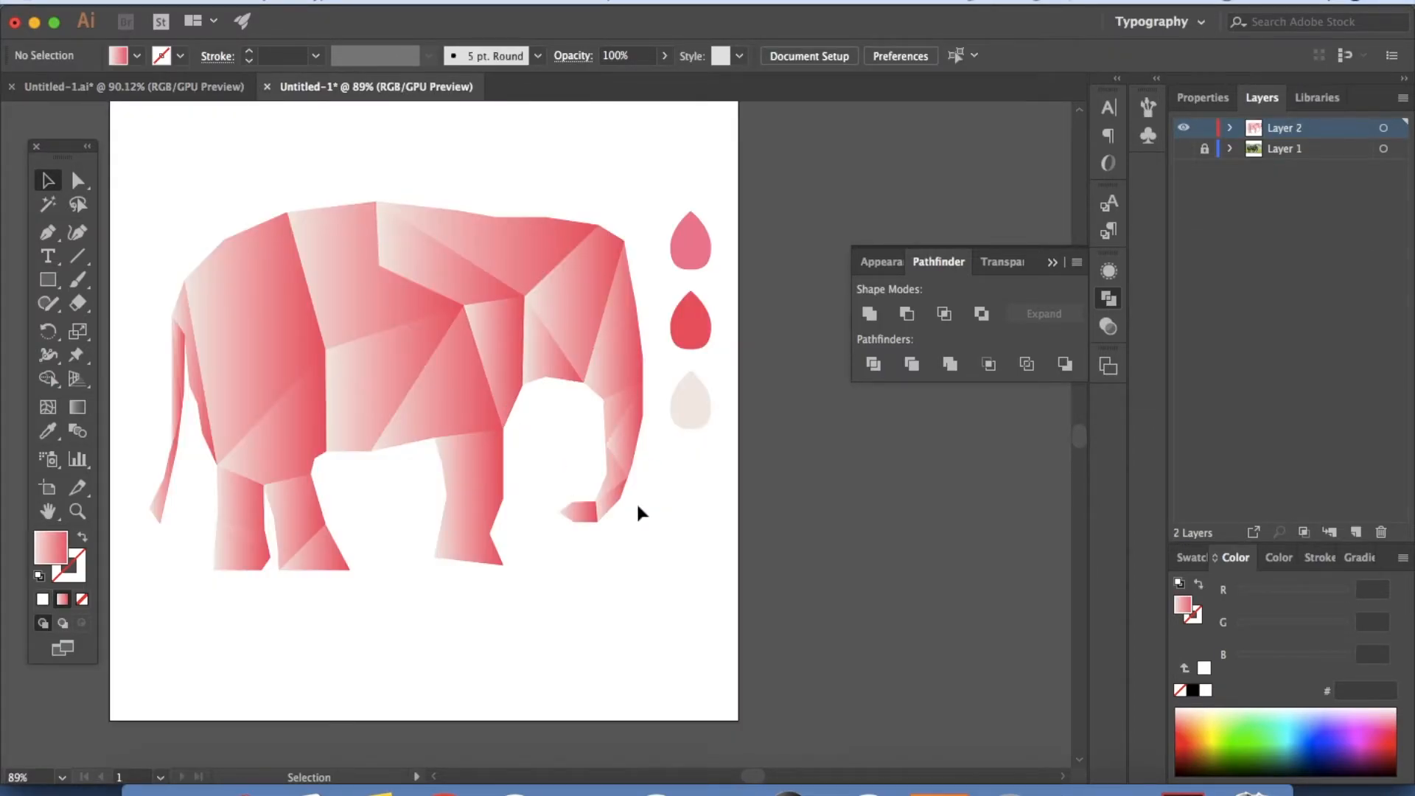
# Step: Select all the elephant's facets and show their gradients with the Gradient tool
pyautogui.moveTo(128, 187); pyautogui.dragTo(659, 593)
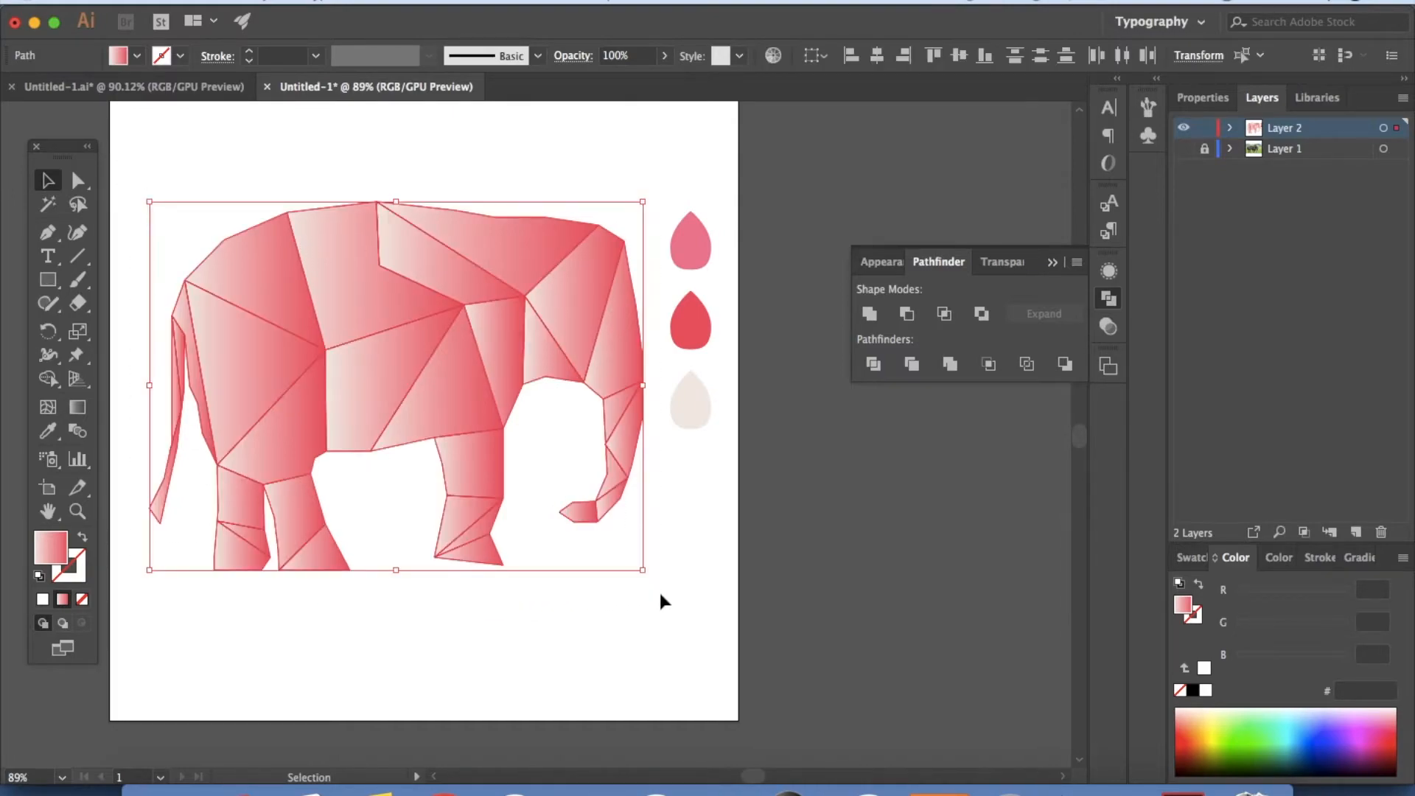
pyautogui.click(79, 406)
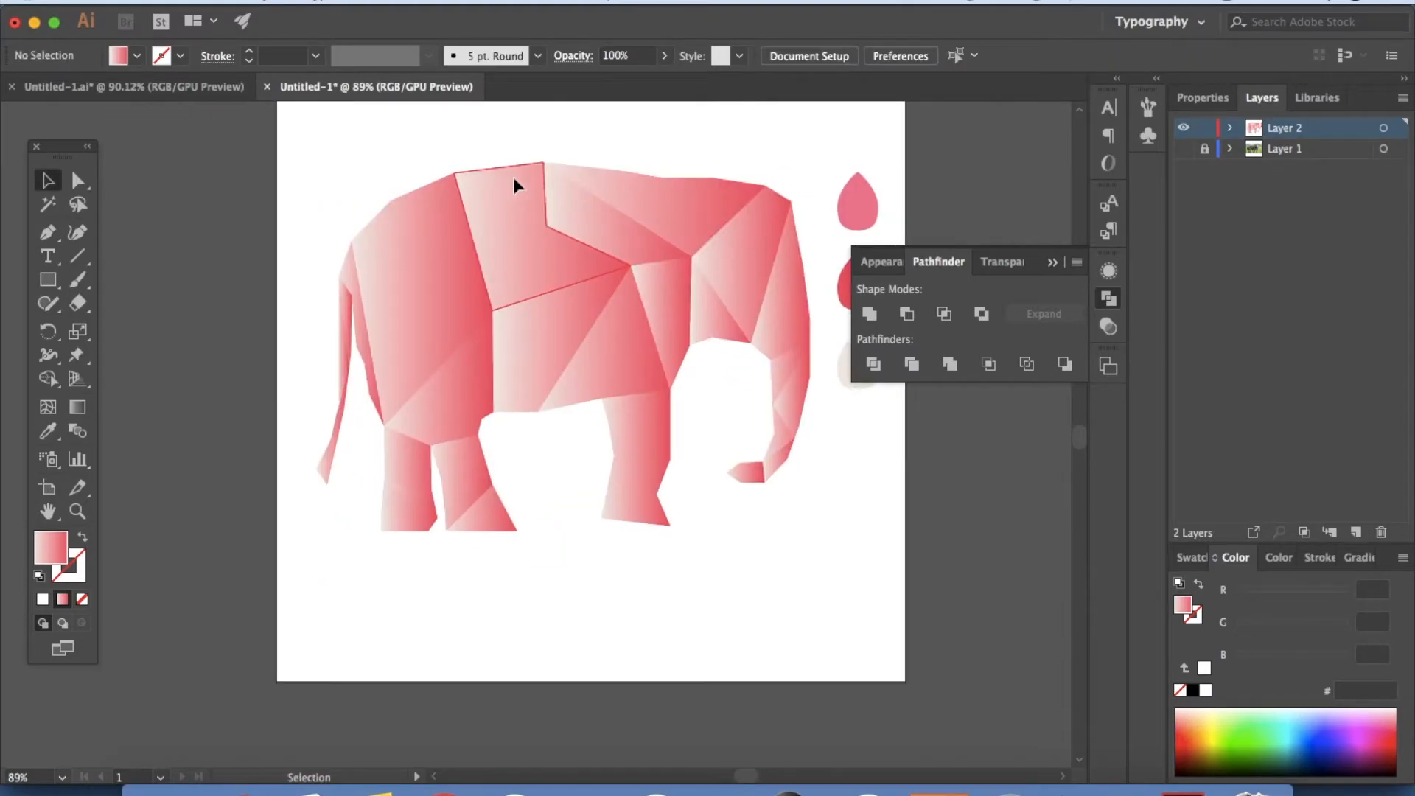
pyautogui.hscroll(3, 512, 175)
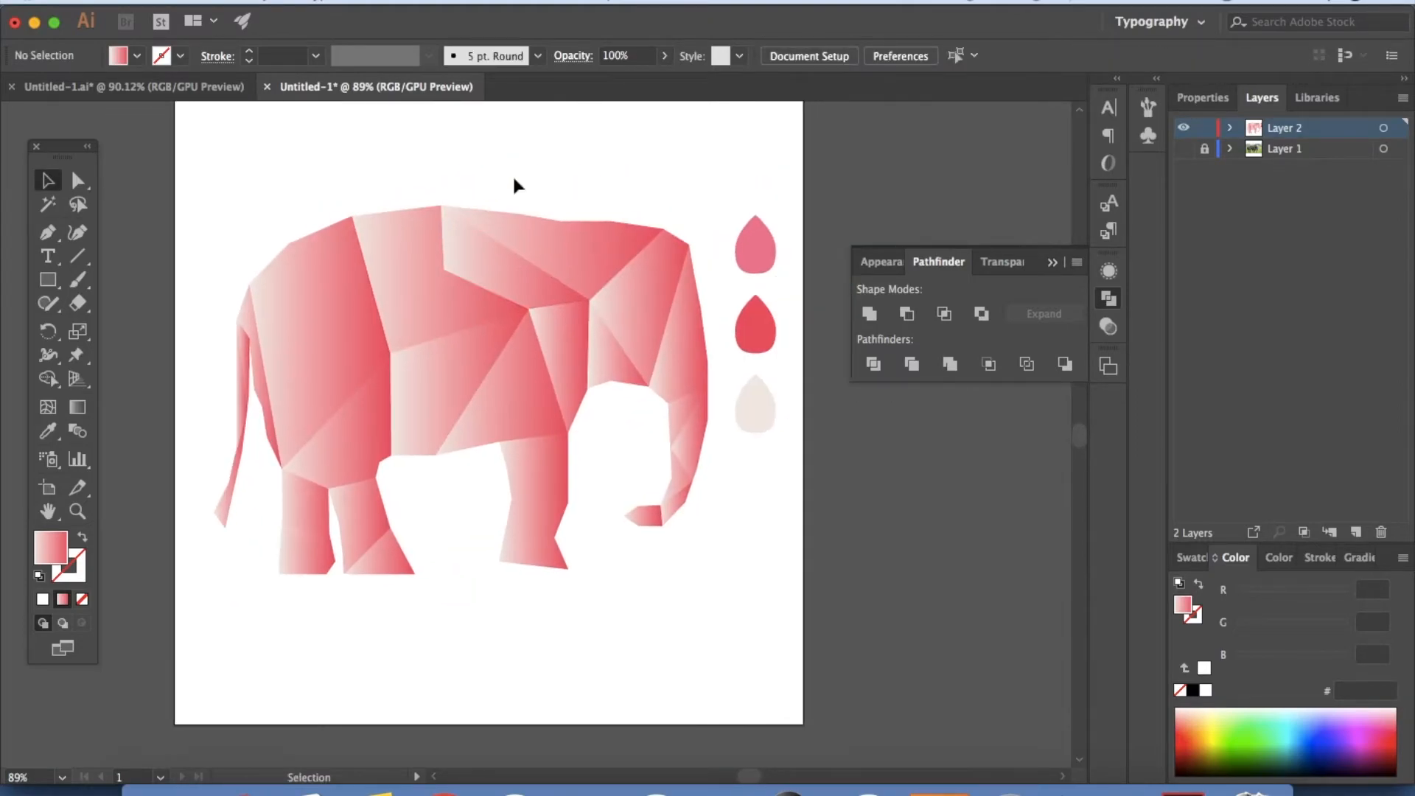
# Step: Angle the upper rump facet's gradient diagonally and reverse it to run from red at the outer edge to cream toward the belly
pyautogui.click(326, 307)
pyautogui.click(79, 407)
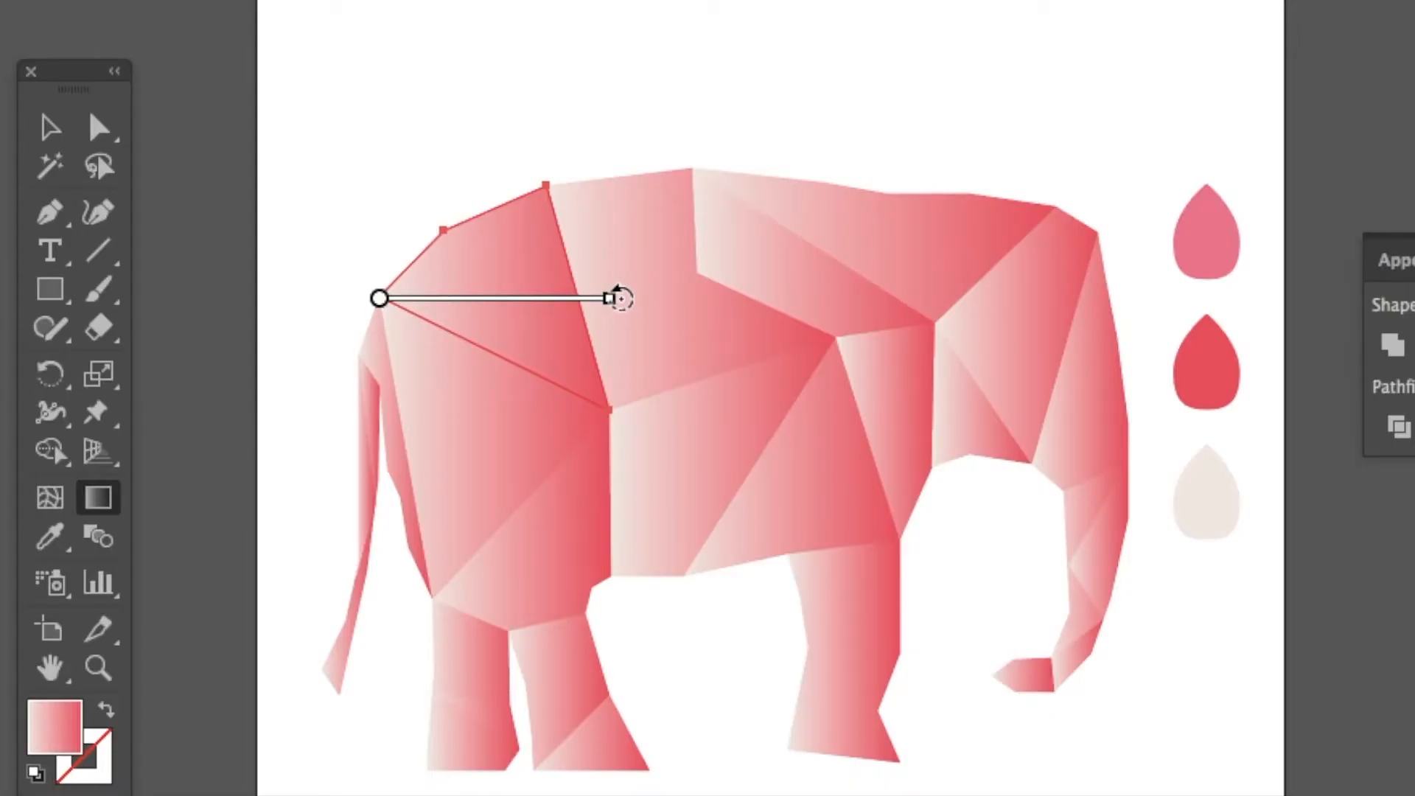
pyautogui.moveTo(621, 298); pyautogui.dragTo(622, 366)
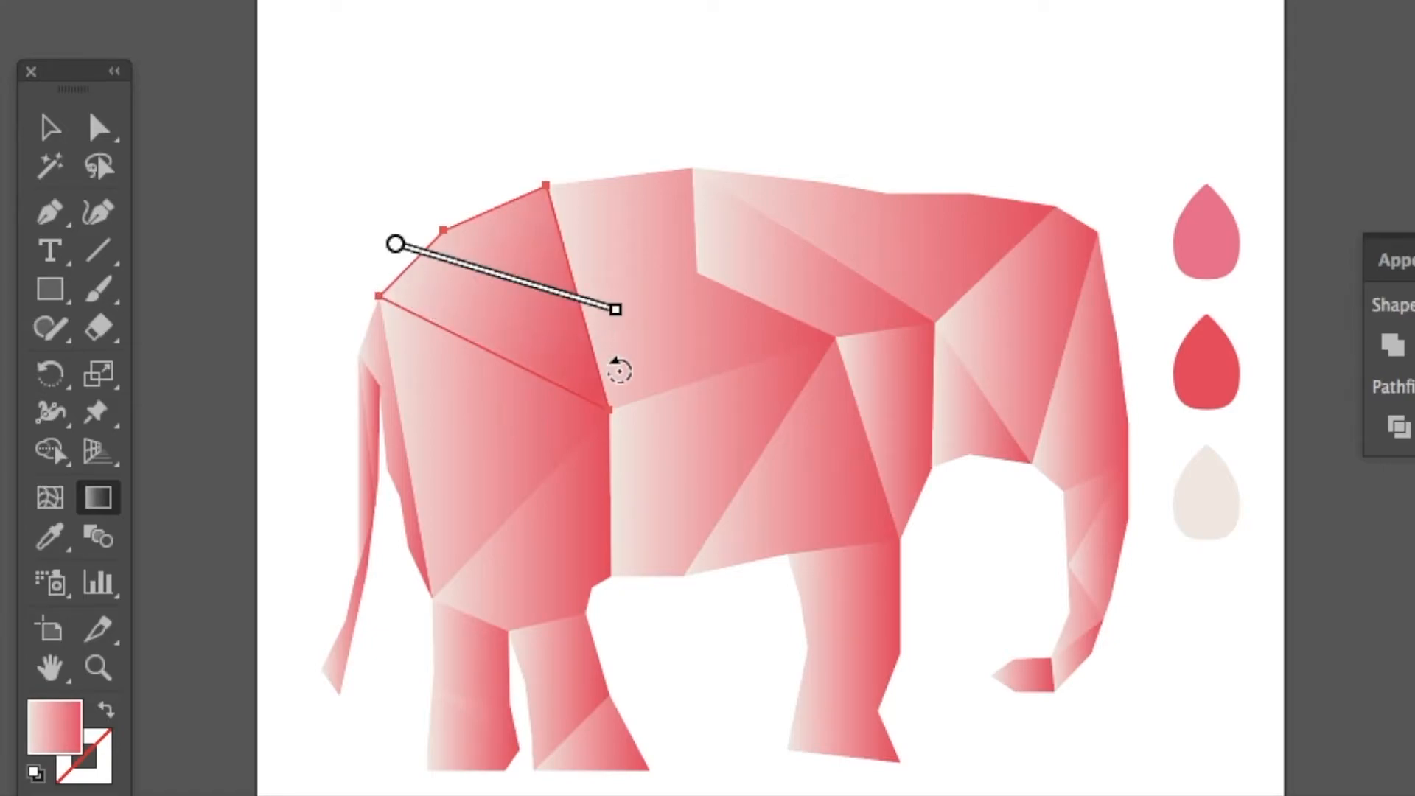
pyautogui.moveTo(632, 305); pyautogui.dragTo(619, 367)
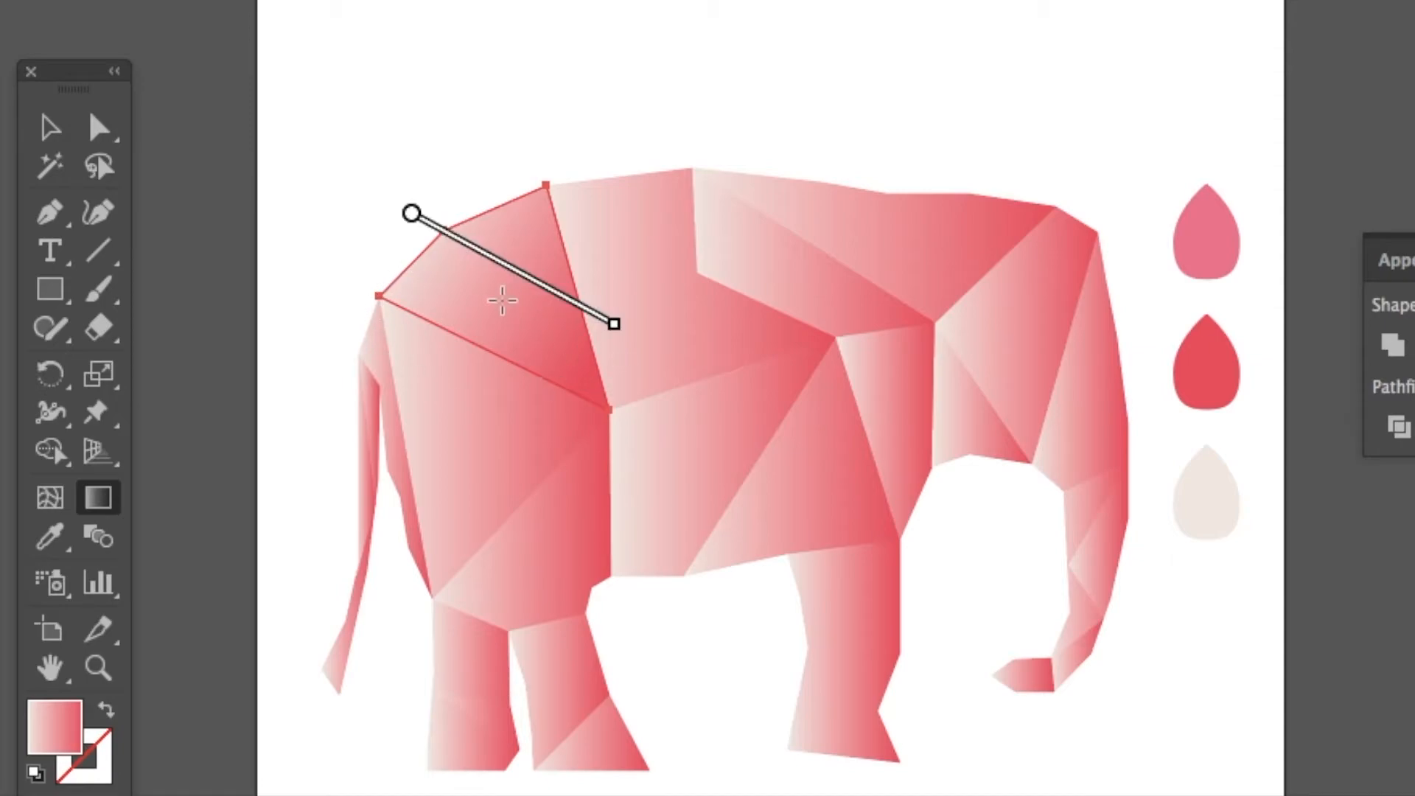
pyautogui.moveTo(530, 284)
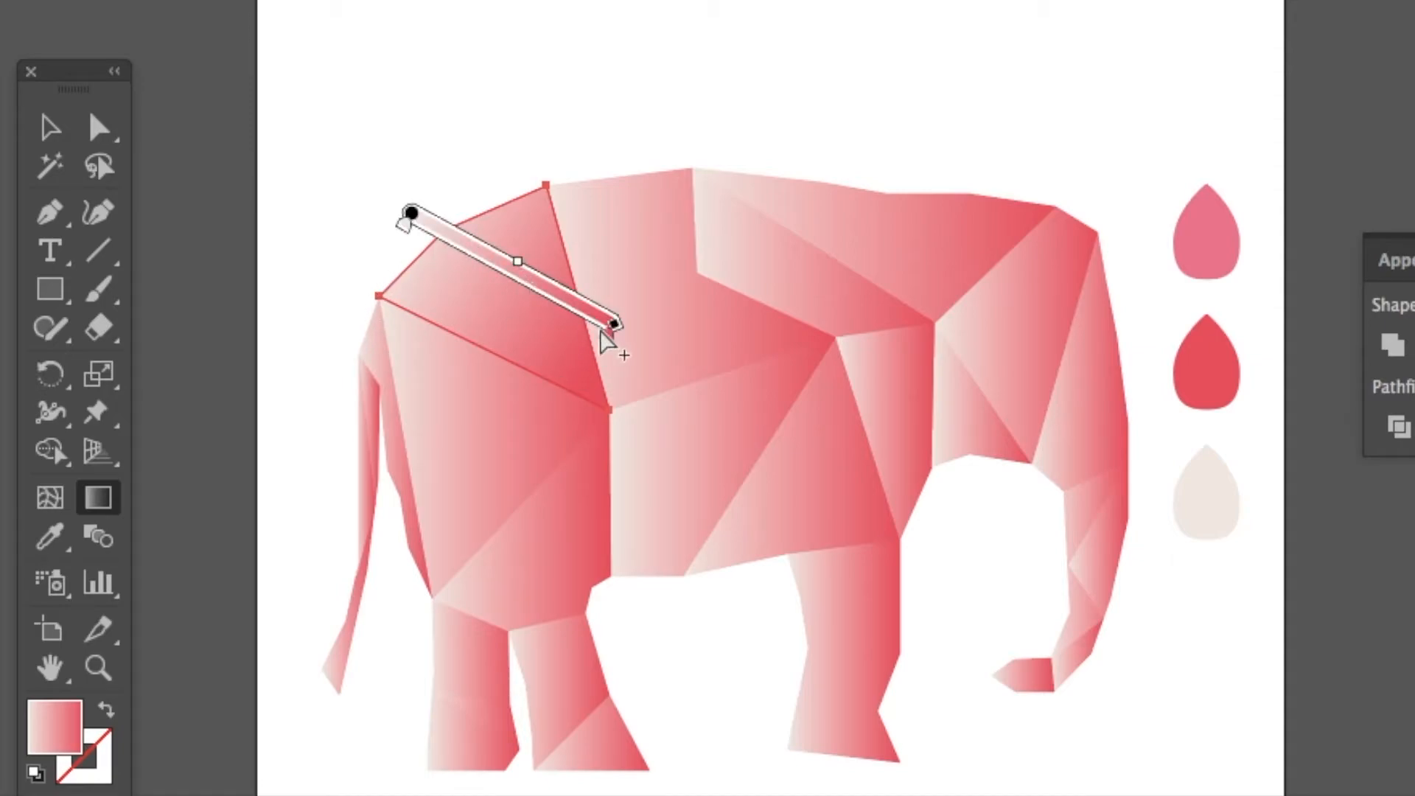
pyautogui.moveTo(606, 341)
pyautogui.mouseDown()
pyautogui.moveTo(515, 268)
pyautogui.moveTo(404, 214)
pyautogui.moveTo(412, 239)
pyautogui.moveTo(602, 341)
pyautogui.mouseUp()
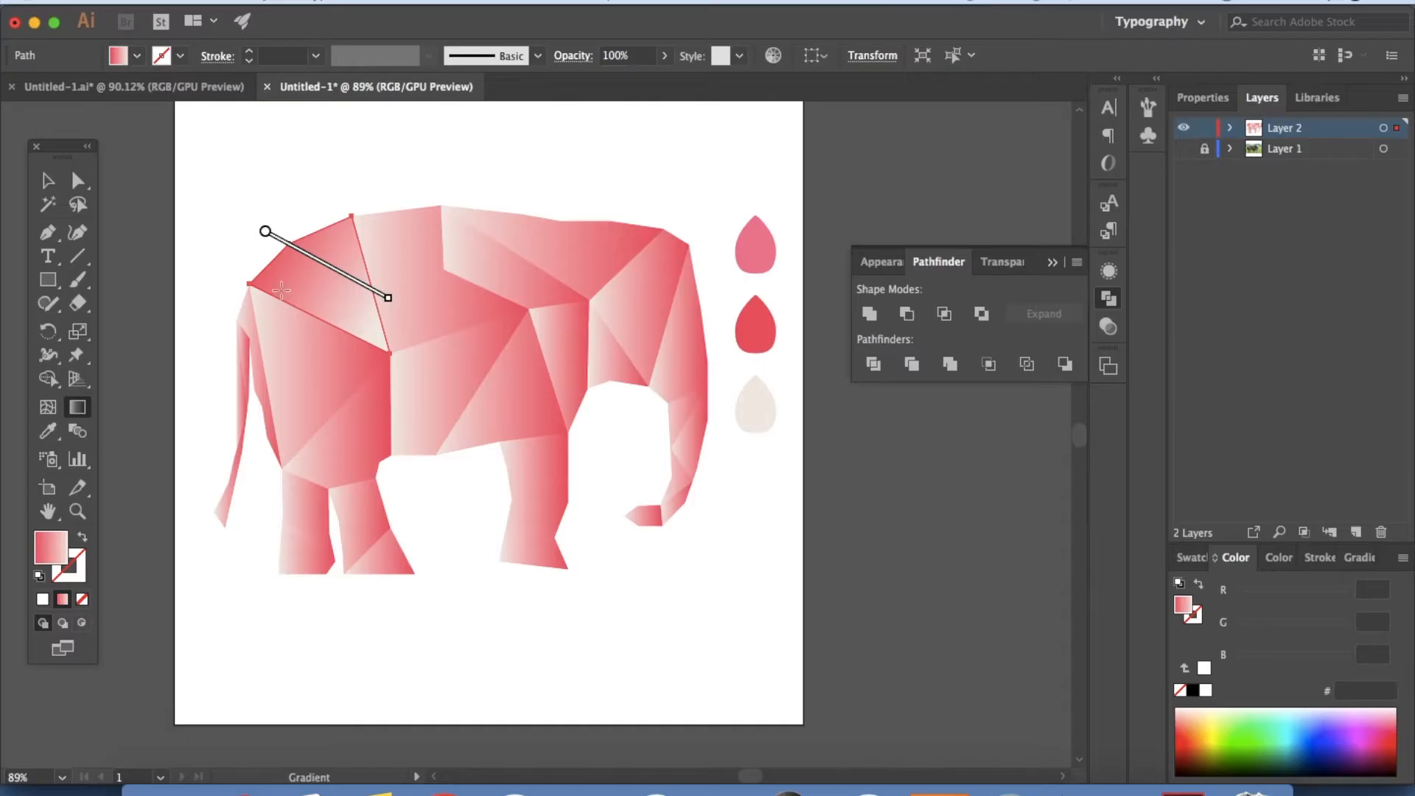
pyautogui.click(55, 187)
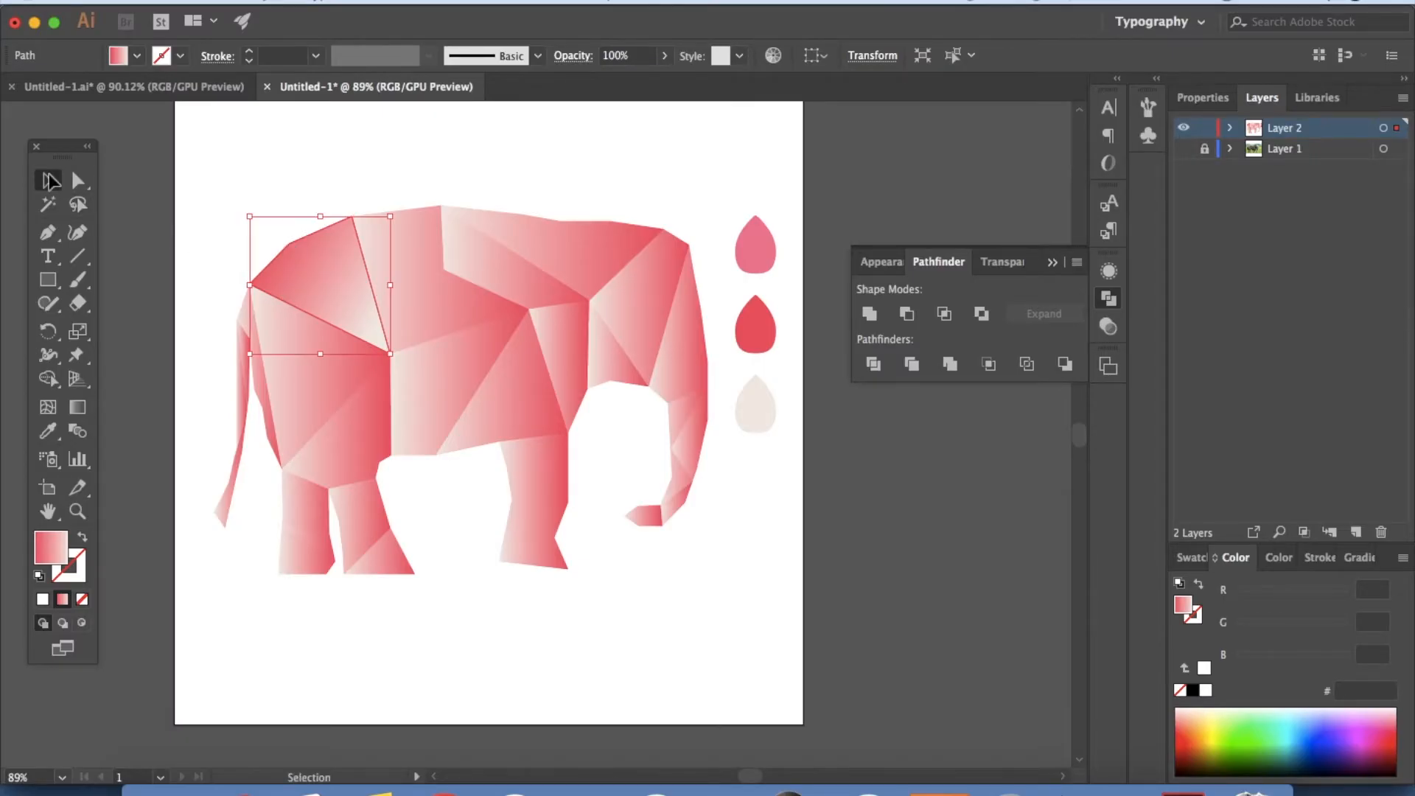
pyautogui.click(181, 225)
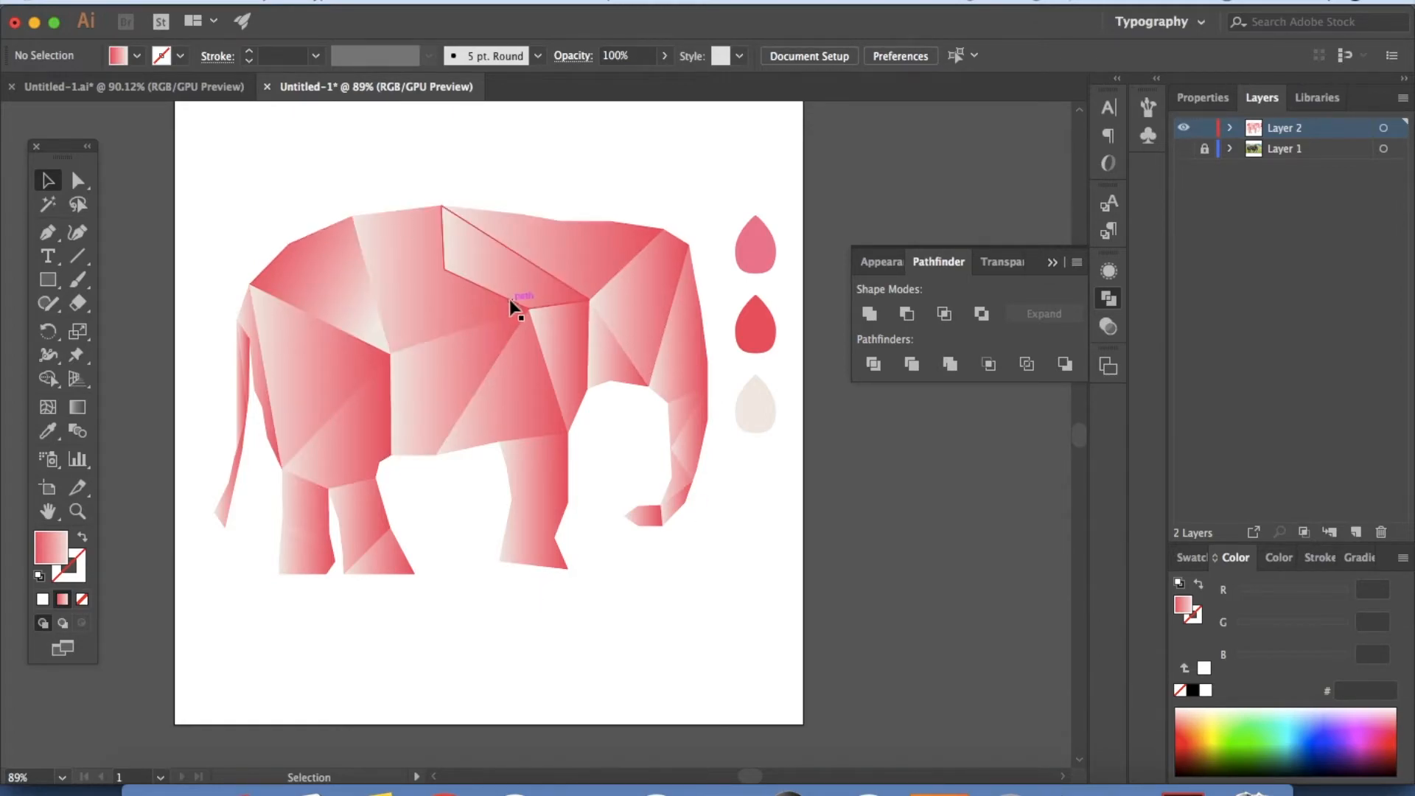
# Step: Redraw the gradients of the lower rump facet and the belly facet beside it diagonally, with the belly facet red at its upper edge
pyautogui.click(339, 412)
pyautogui.press('g')
pyautogui.moveTo(300, 391); pyautogui.dragTo(395, 445)
pyautogui.keyDown('super'); pyautogui.click(442, 391); pyautogui.keyUp('super')
pyautogui.moveTo(430, 316); pyautogui.dragTo(489, 439)
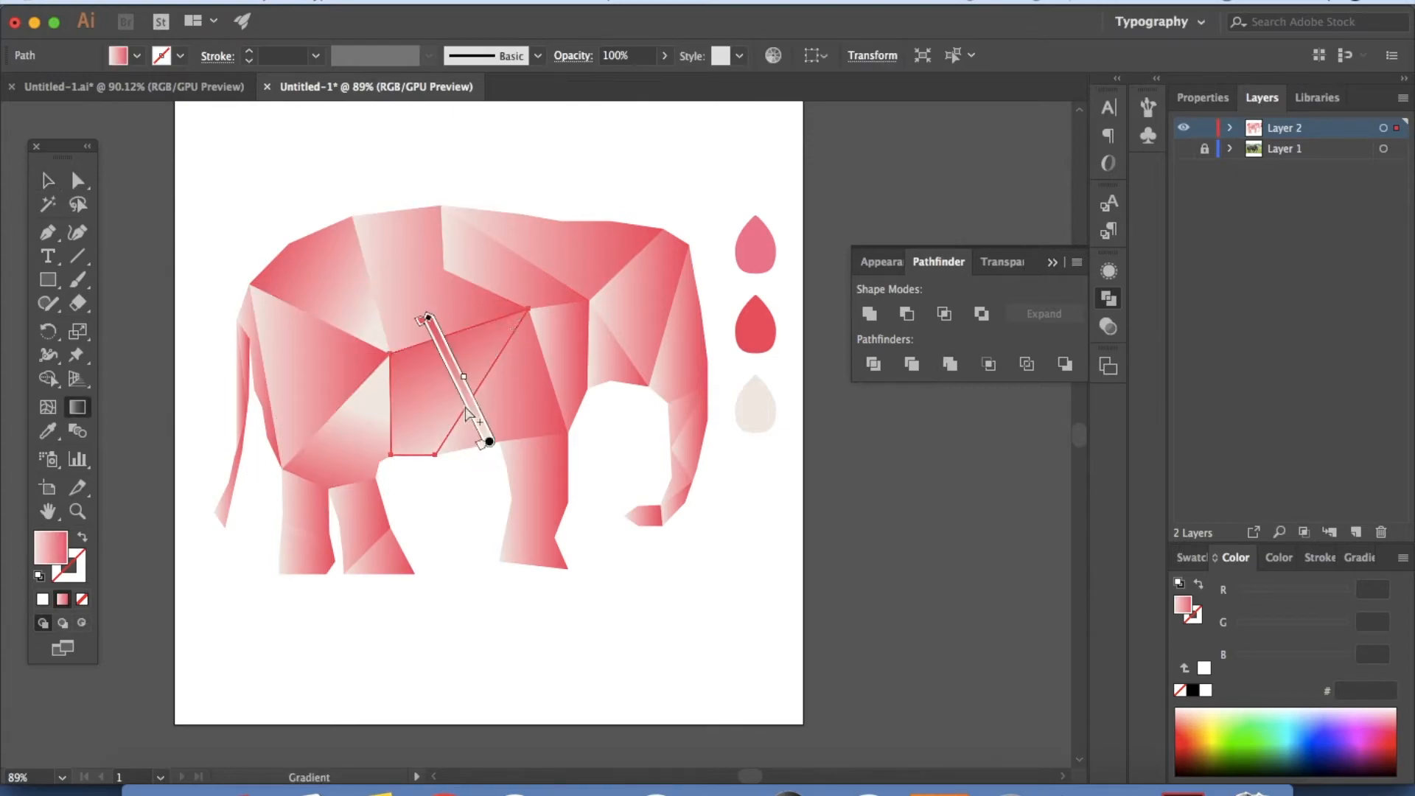
# Step: Redraw the gradients of the shoulder, upper back, head and front belly facets in varied directions to contrast with their neighbors
pyautogui.keyDown('super'); pyautogui.click(516, 276); pyautogui.keyUp('super')
pyautogui.moveTo(589, 266); pyautogui.dragTo(559, 269)
pyautogui.keyDown('super'); pyautogui.click(589, 247); pyautogui.keyUp('super')
pyautogui.moveTo(663, 220); pyautogui.dragTo(445, 268)
pyautogui.keyDown('super'); pyautogui.click(641, 295); pyautogui.keyUp('super')
pyautogui.moveTo(632, 280); pyautogui.dragTo(654, 378)
pyautogui.keyDown('super'); pyautogui.click(509, 398); pyautogui.keyUp('super')
pyautogui.moveTo(560, 401); pyautogui.dragTo(472, 390)
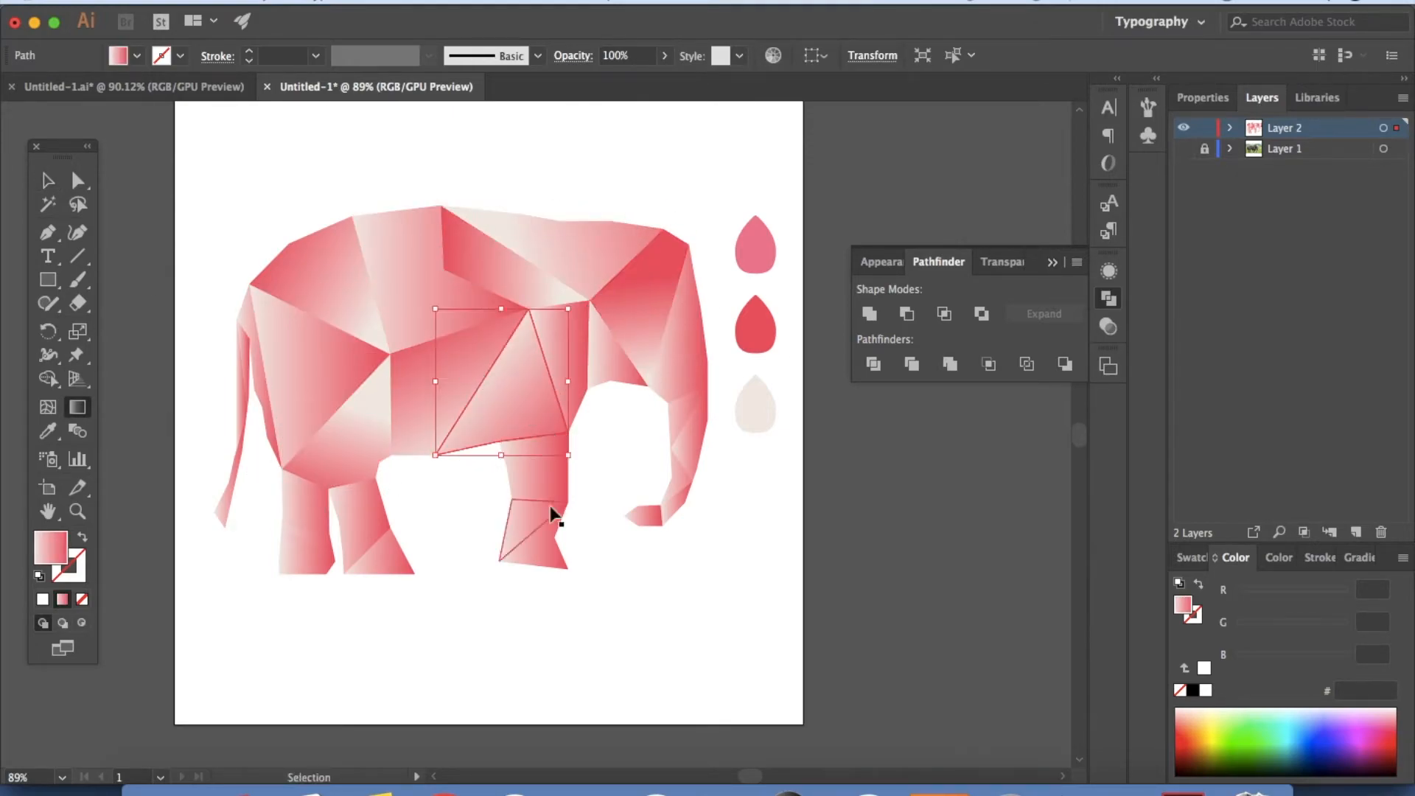
# Step: Redraw the gradient directions of the front leg, hind leg and trunk facets for light and dark contrast
pyautogui.keyDown('super'); pyautogui.click(542, 479); pyautogui.keyUp('super')
pyautogui.moveTo(501, 477); pyautogui.dragTo(569, 466)
pyautogui.keyDown('super'); pyautogui.click(530, 521); pyautogui.keyUp('super')
pyautogui.moveTo(533, 546); pyautogui.dragTo(574, 585)
pyautogui.keyDown('super'); pyautogui.click(306, 505); pyautogui.keyUp('super')
pyautogui.moveTo(278, 515); pyautogui.dragTo(325, 483)
pyautogui.keyDown('super'); pyautogui.click(686, 439); pyautogui.keyUp('super')
pyautogui.moveTo(679, 442); pyautogui.dragTo(700, 404)
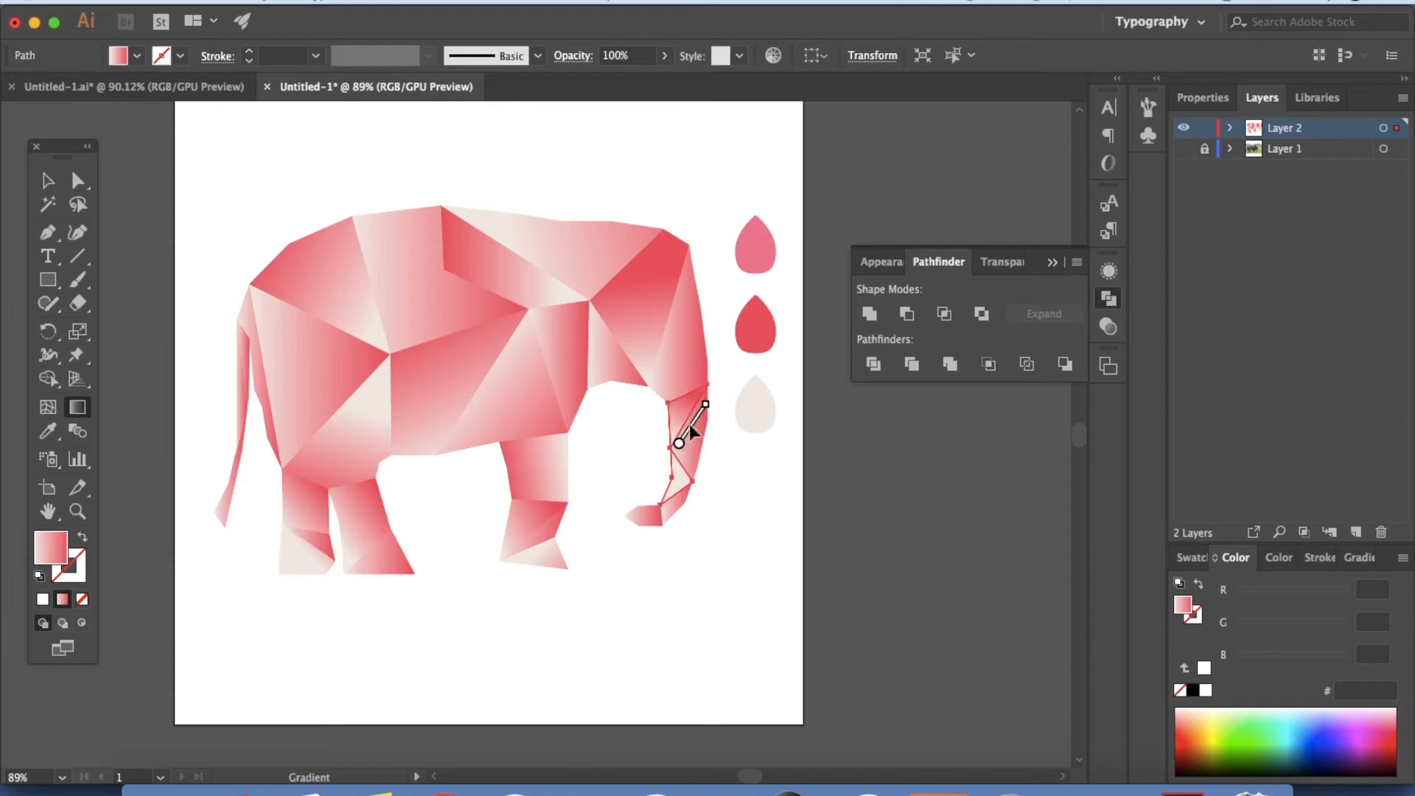
# Step: Change the gradient direction of the facets along the rear edge and tail, and deselect everything
pyautogui.keyDown('super'); pyautogui.click(269, 413); pyautogui.keyUp('super')
pyautogui.keyDown('super'); pyautogui.click(250, 400); pyautogui.keyUp('super')
pyautogui.keyDown('super'); pyautogui.click(244, 390); pyautogui.keyUp('super')
pyautogui.moveTo(241, 423); pyautogui.dragTo(239, 404)
pyautogui.keyDown('super'); pyautogui.click(647, 645); pyautogui.keyUp('super')
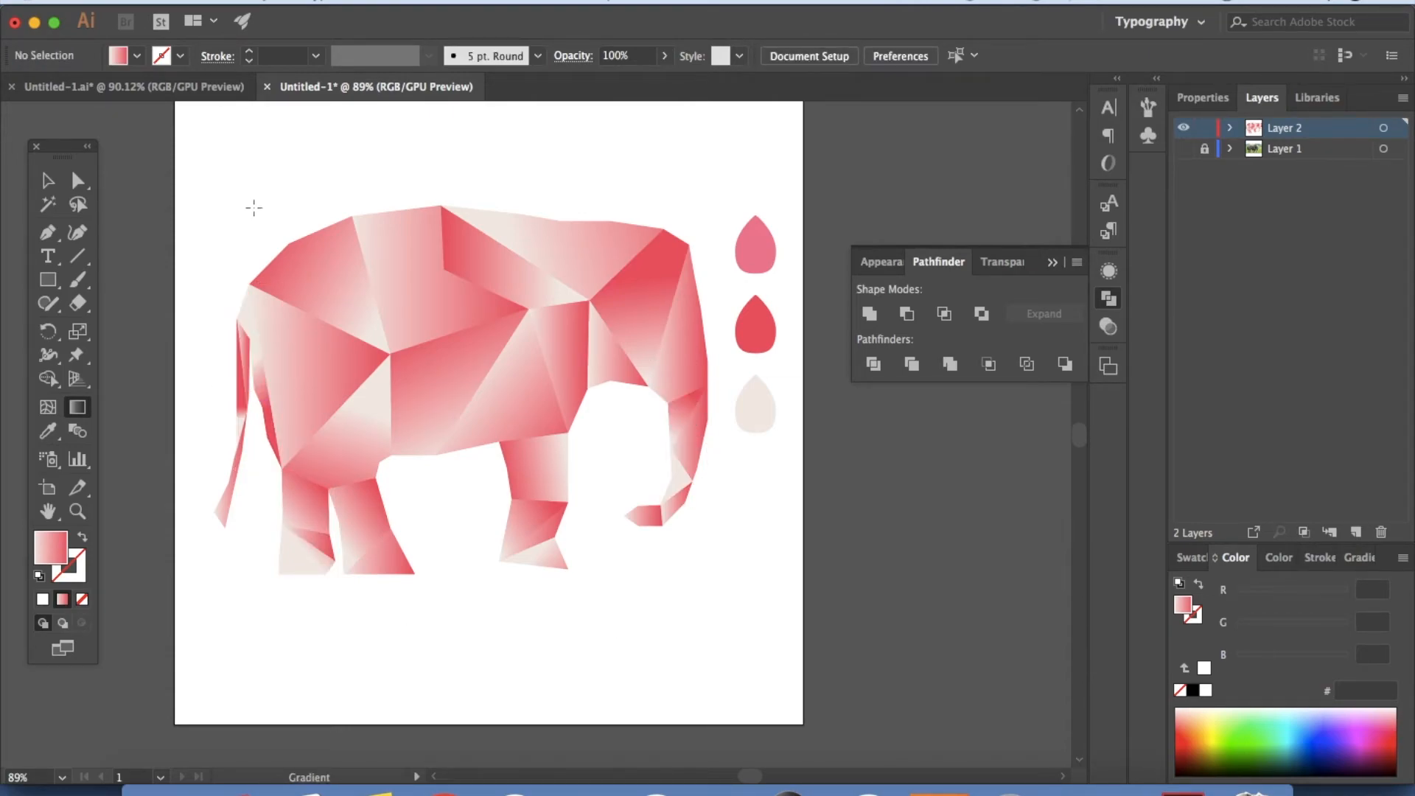
# Step: Show the gradient directions of all the elephant's facets at once to review them, and deselect
pyautogui.click(49, 181)
pyautogui.moveTo(204, 180); pyautogui.dragTo(724, 591)
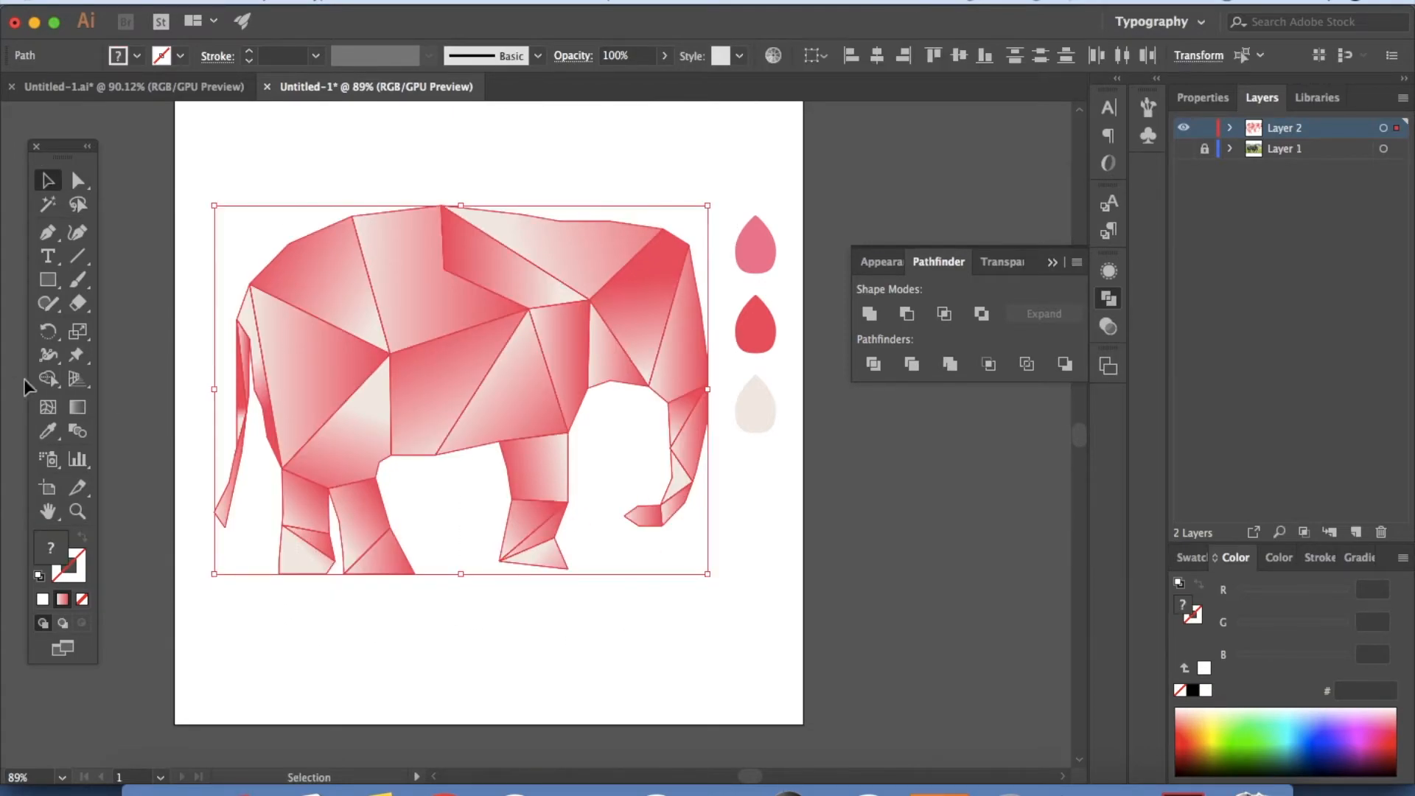
pyautogui.click(77, 409)
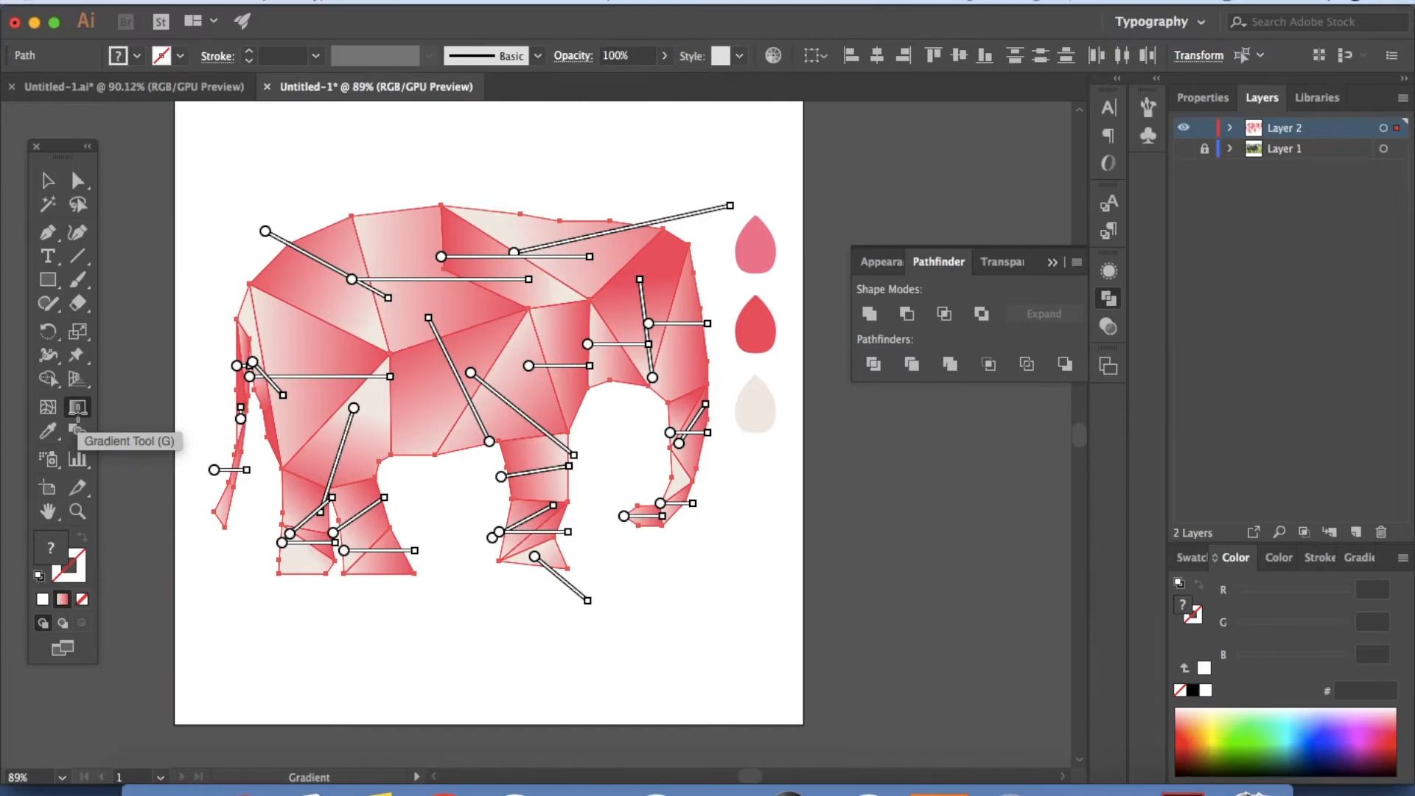
pyautogui.click(49, 181)
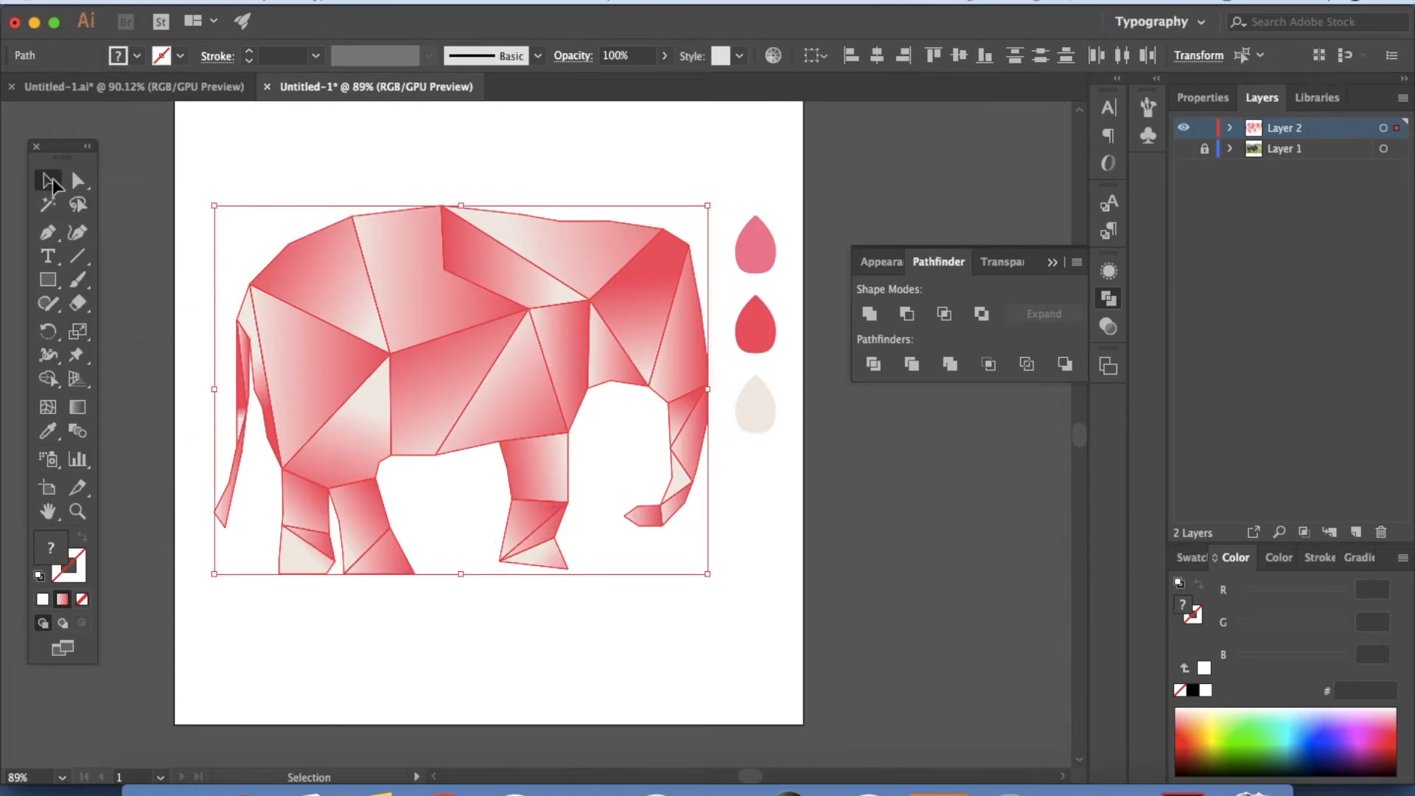
pyautogui.click(139, 237)
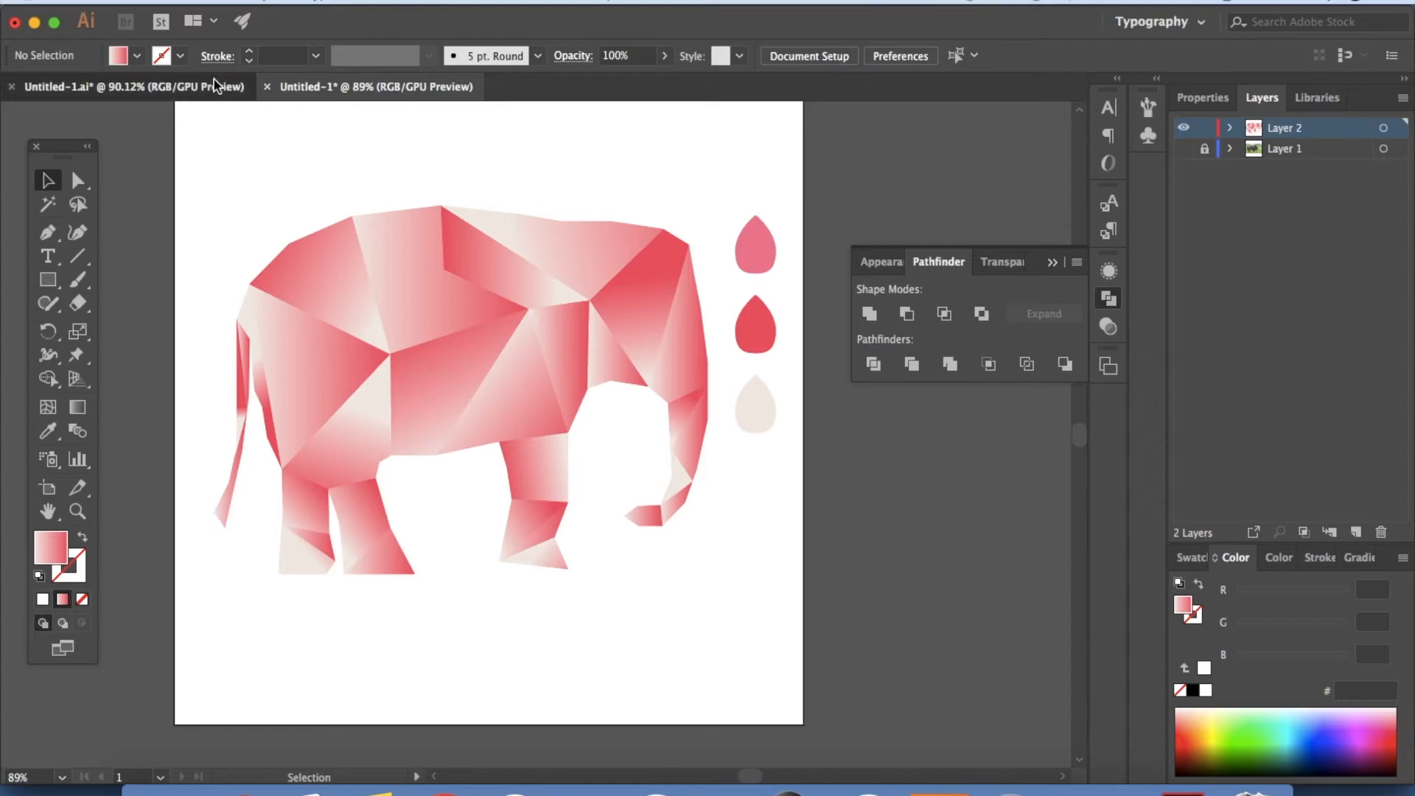
# Step: Check the finished birthday design in the other document and move the three color drops off the artboard beside the elephant
pyautogui.click(133, 86)
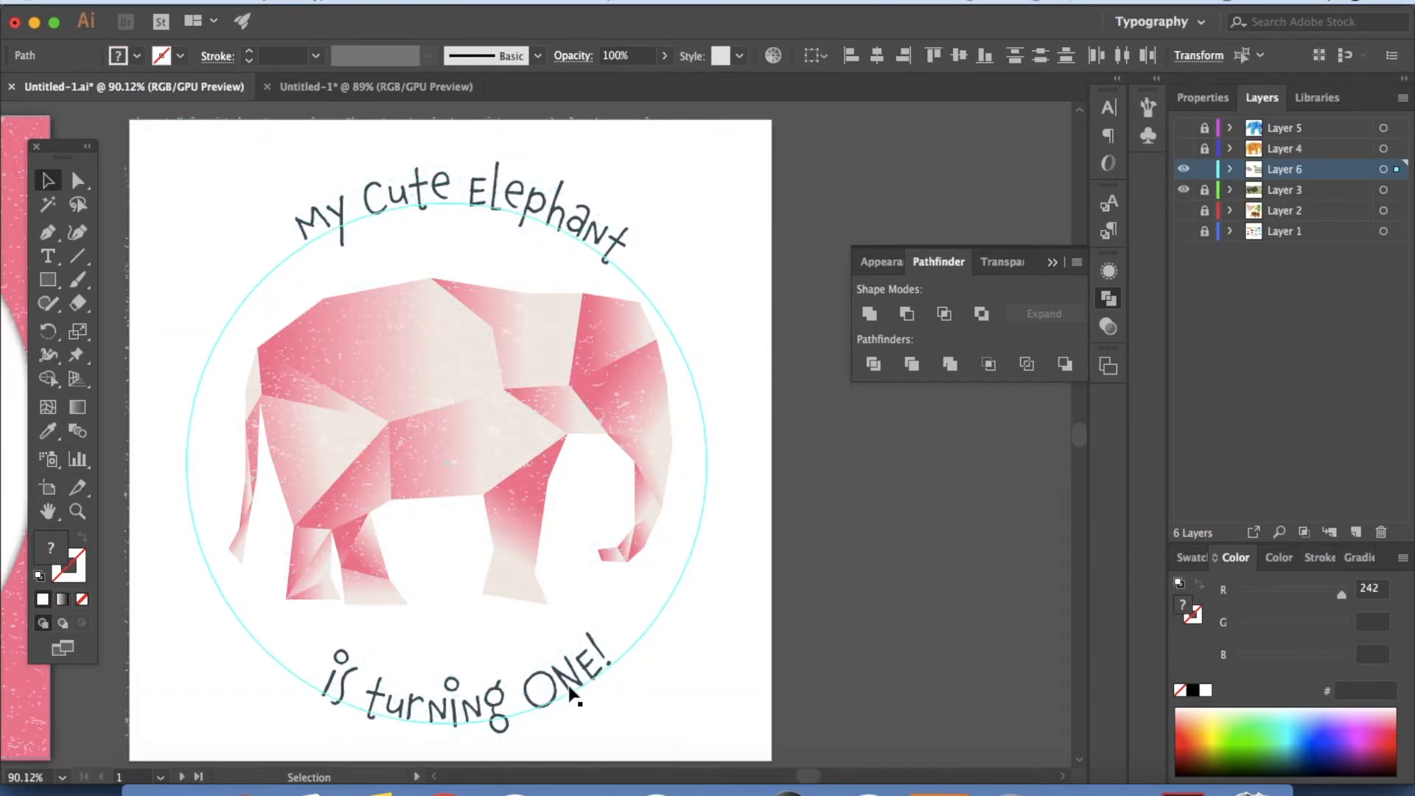
pyautogui.click(398, 90)
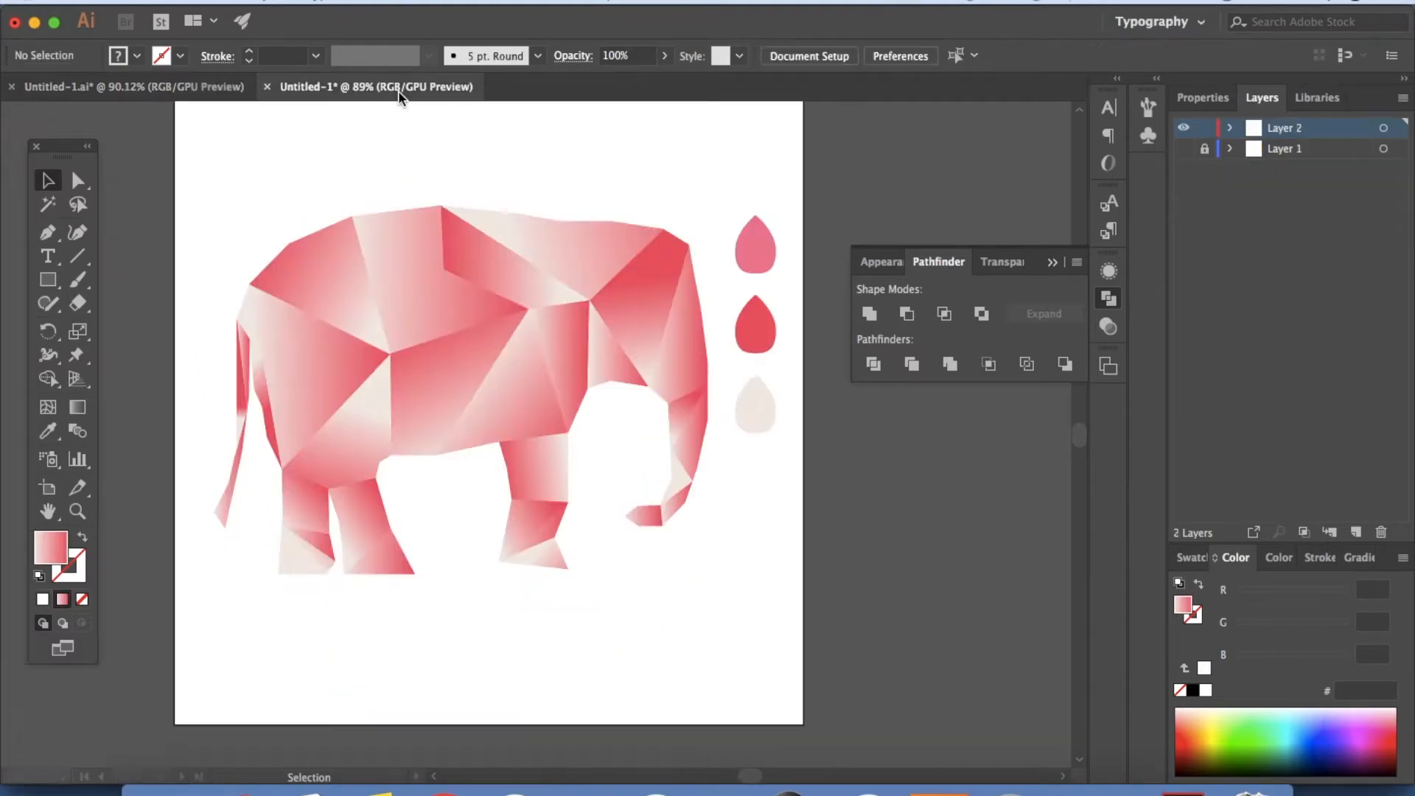
pyautogui.moveTo(782, 205); pyautogui.dragTo(743, 437)
pyautogui.moveTo(763, 340); pyautogui.dragTo(907, 538)
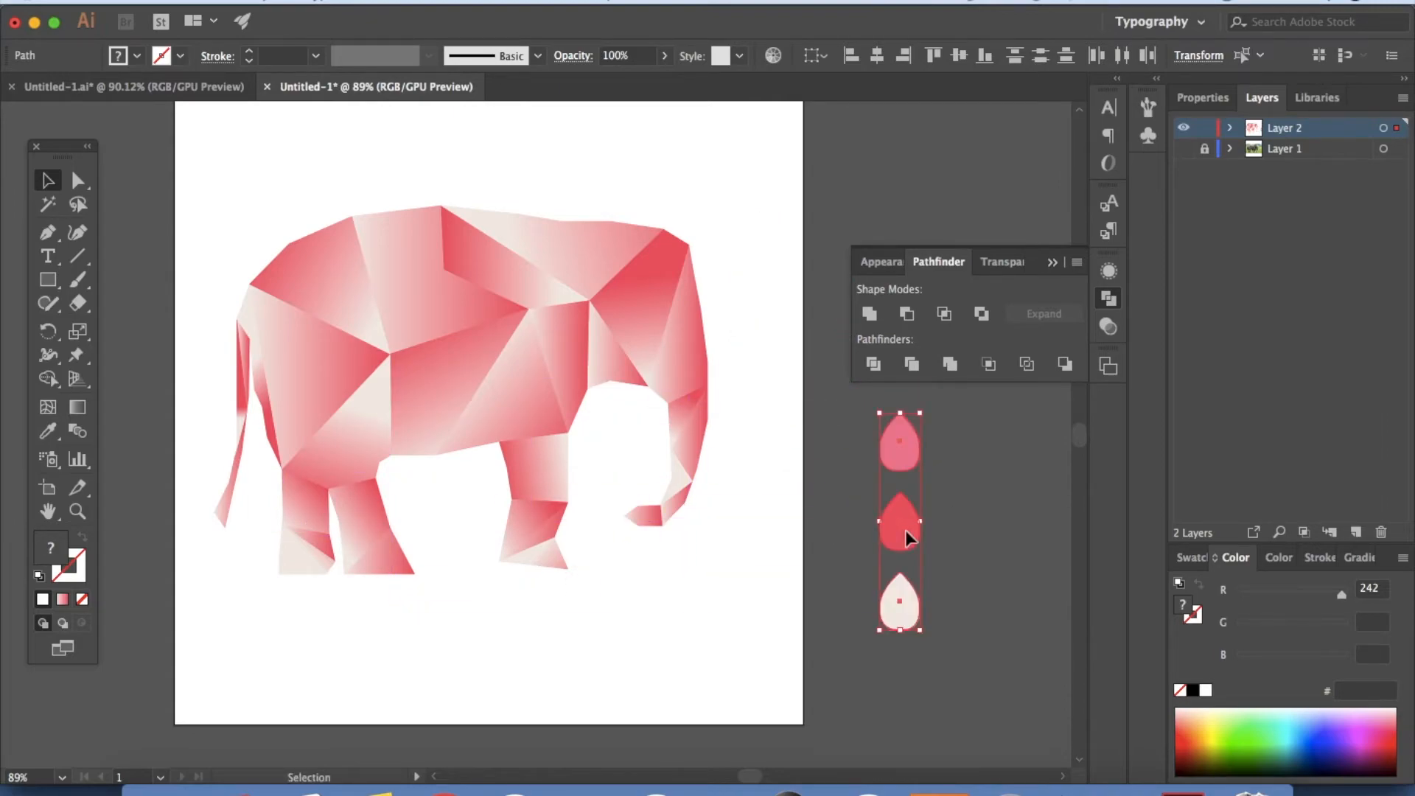
# Step: Deselect the color drops, lock Layer 2 and create a new layer above it
pyautogui.click(963, 555)
pyautogui.scroll(2, 962, 554)
pyautogui.click(1204, 129)
pyautogui.click(1357, 532)
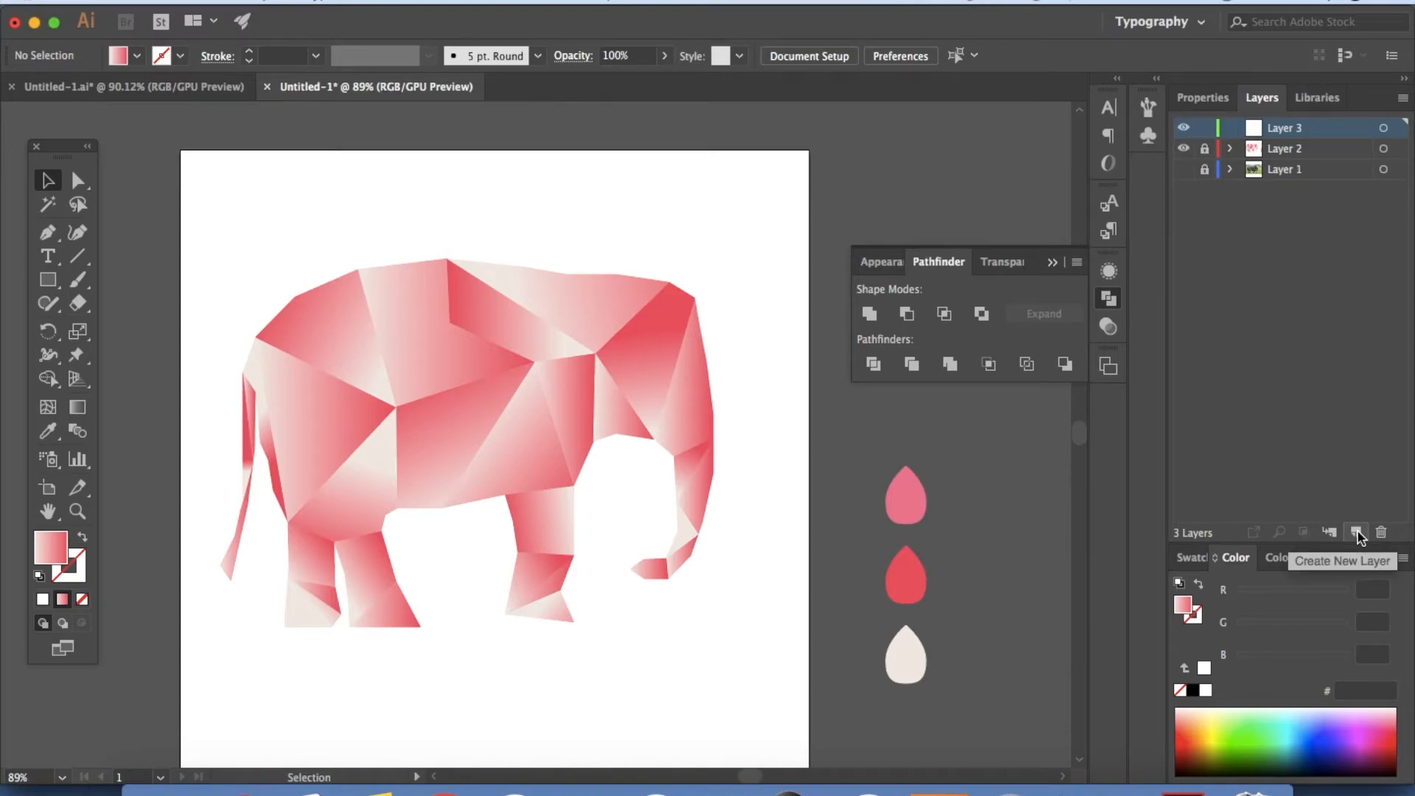
# Step: Draw a circle around the elephant, nearly as wide as the artboard, with no fill and a black outline
pyautogui.scroll(-2, 926, 475)
pyautogui.moveTo(50, 288); pyautogui.dragTo(122, 338)
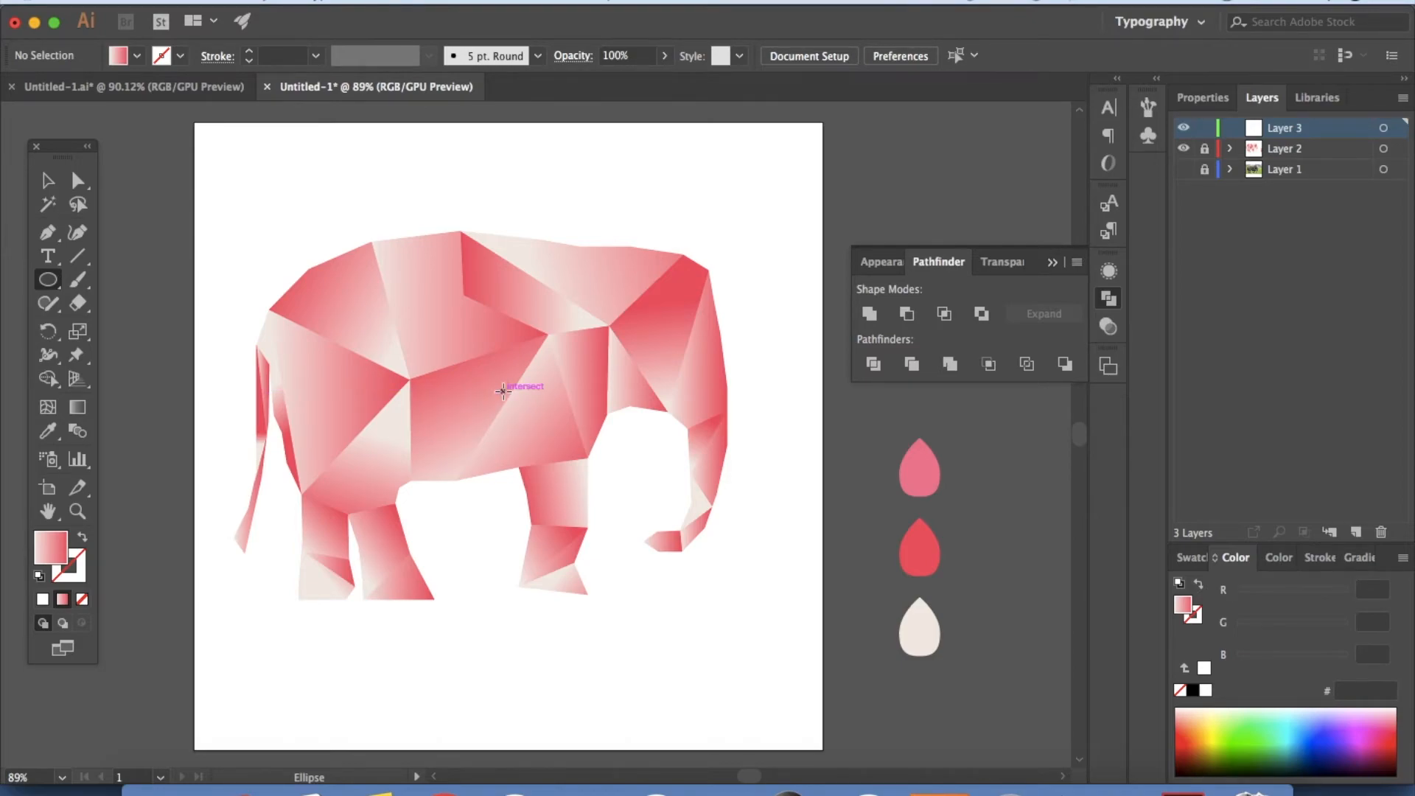
pyautogui.moveTo(503, 391); pyautogui.dragTo(652, 676)
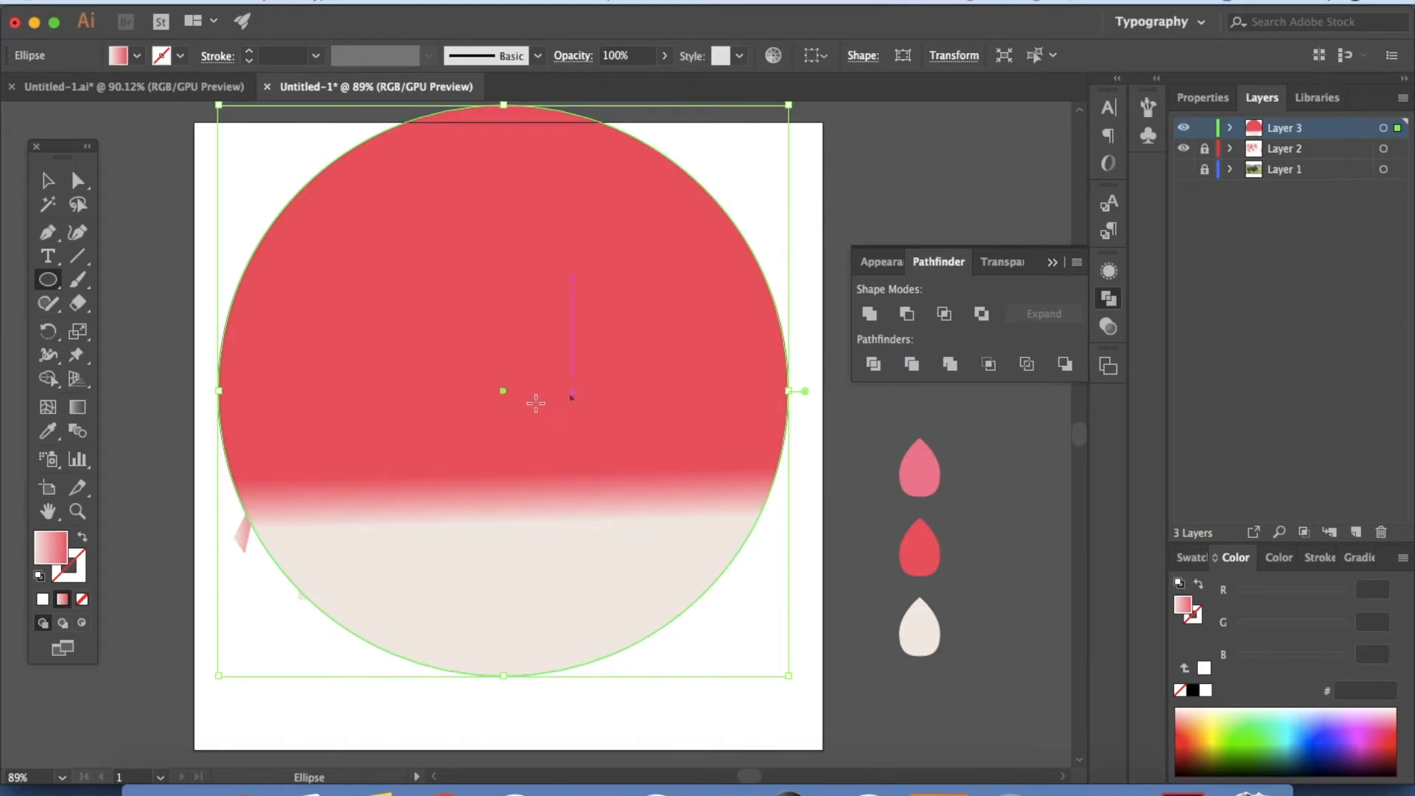
pyautogui.click(79, 600)
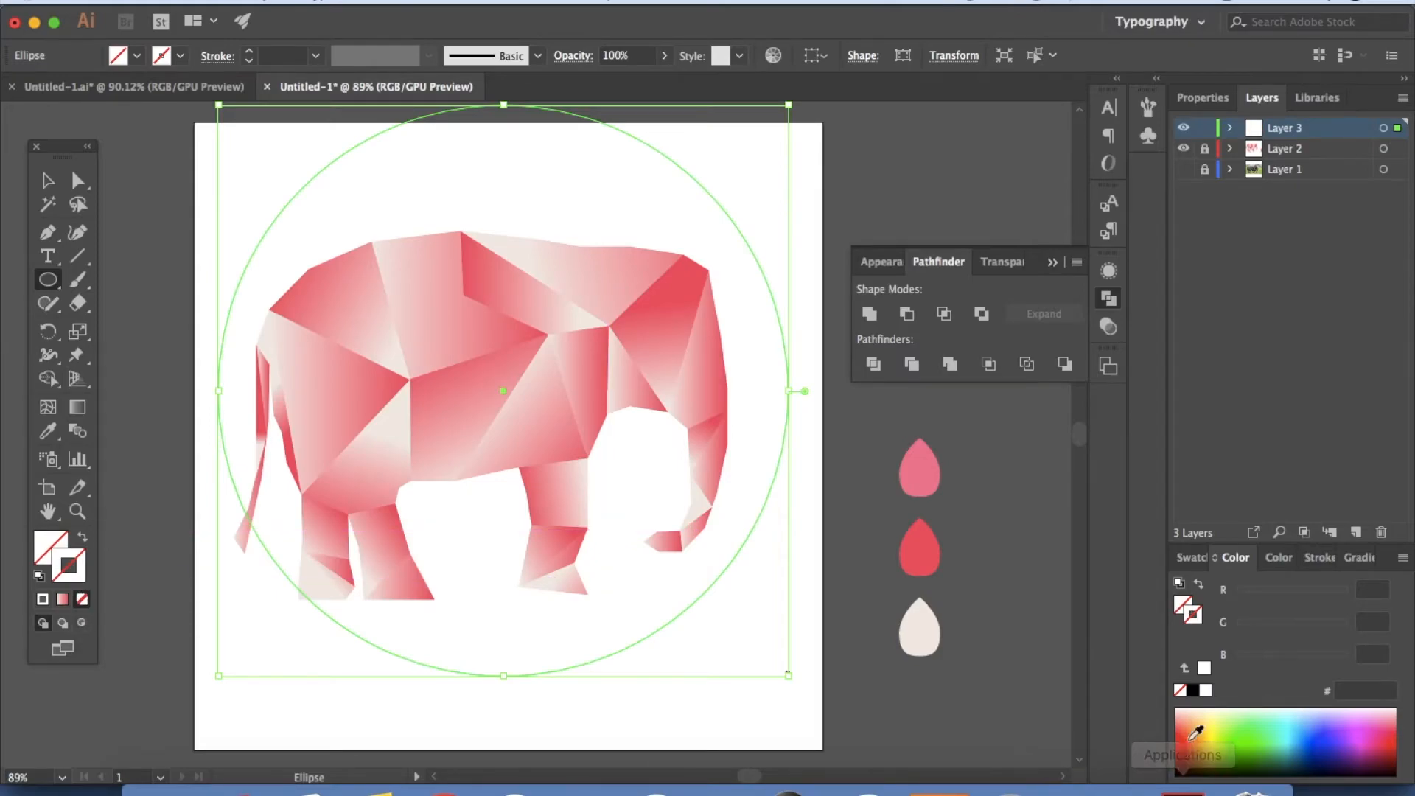
pyautogui.click(1192, 689)
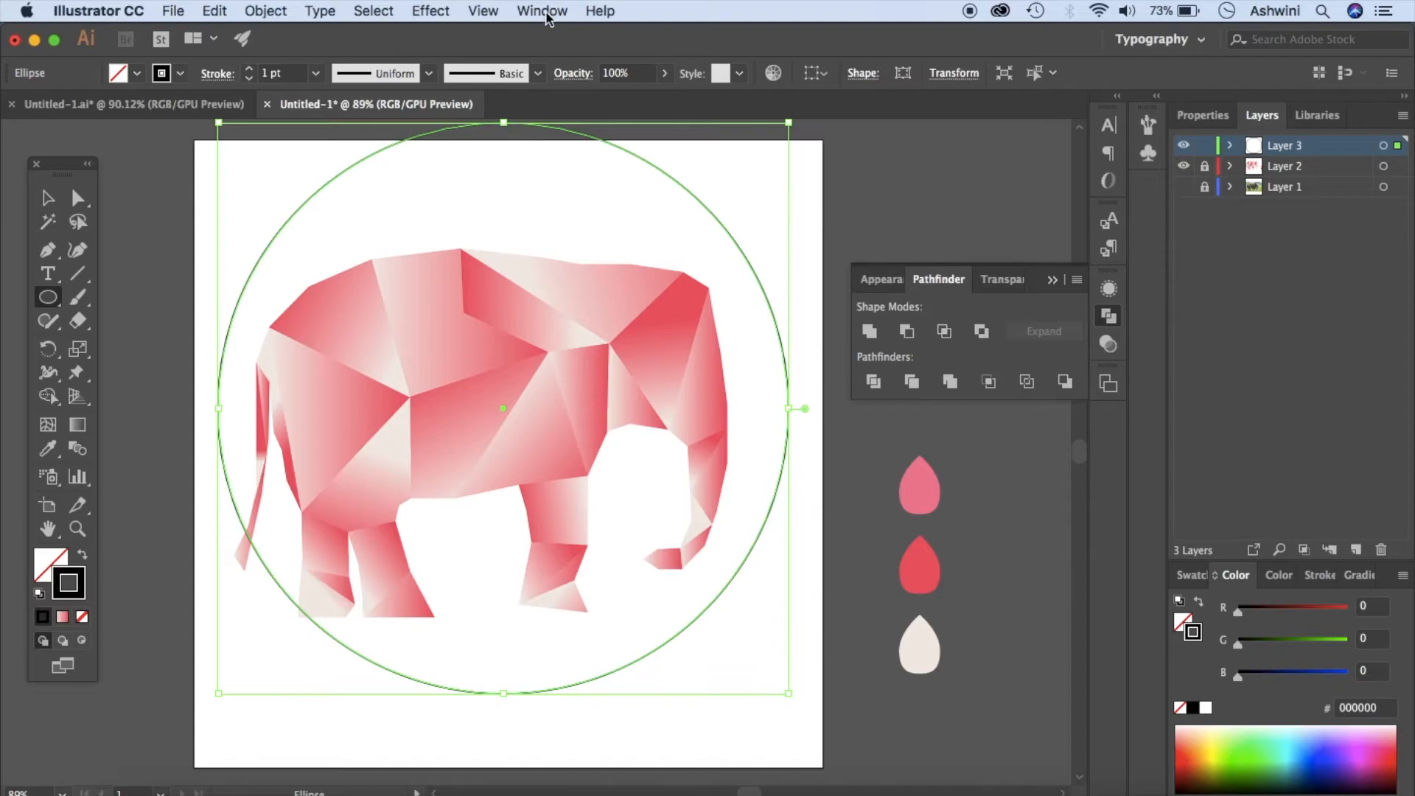
# Step: Align the circle to the artboard, centering it horizontally and vertically
pyautogui.click(543, 11)
pyautogui.click(593, 238)
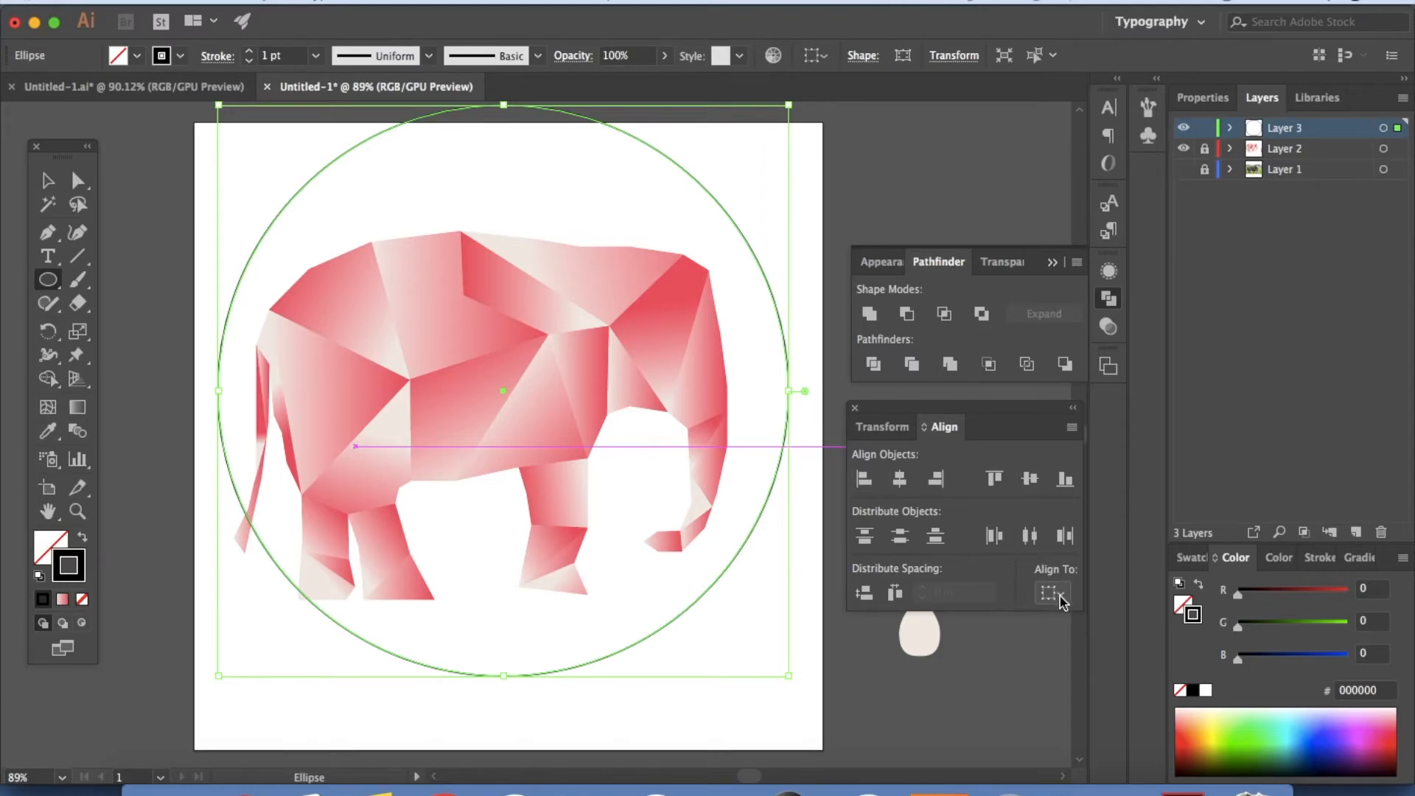
pyautogui.click(1059, 595)
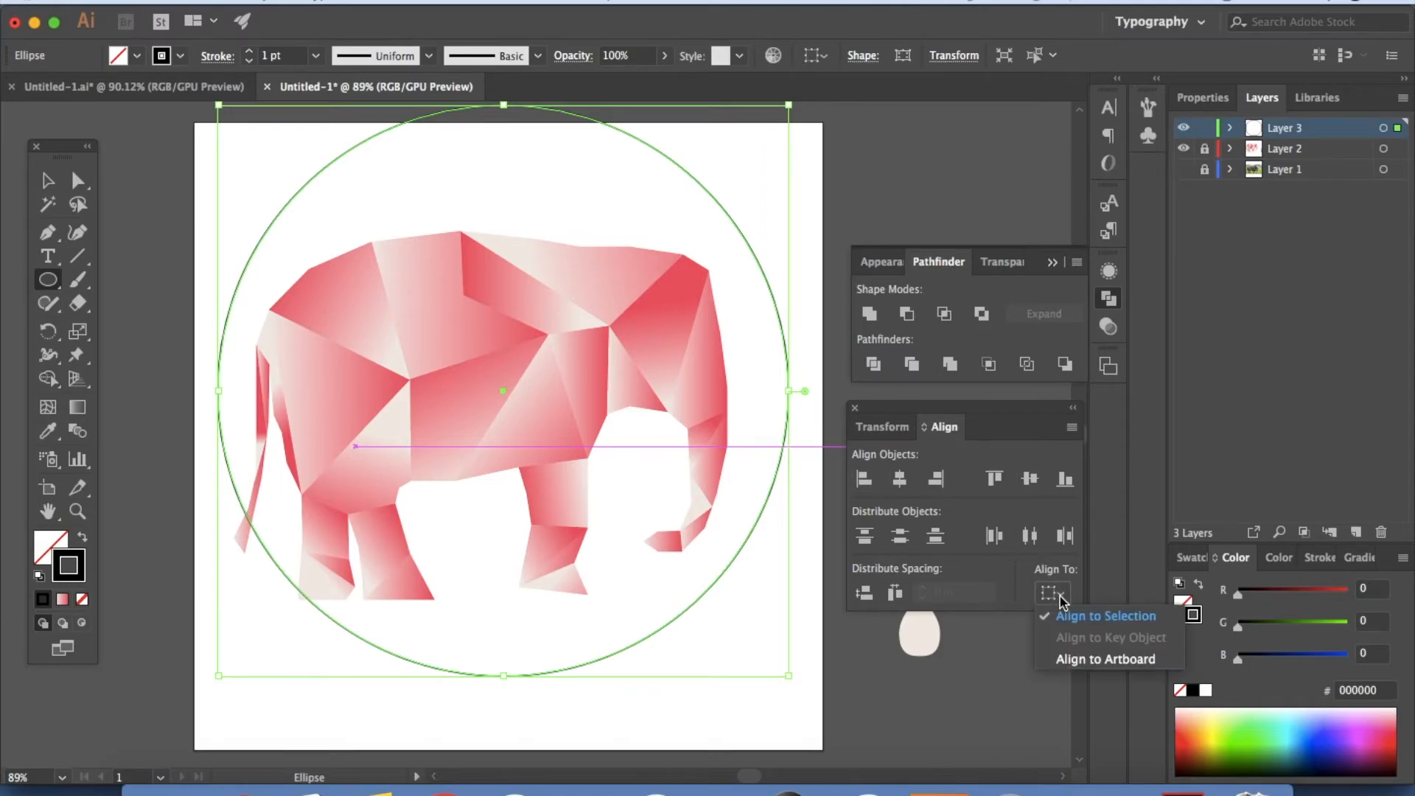
pyautogui.click(1086, 659)
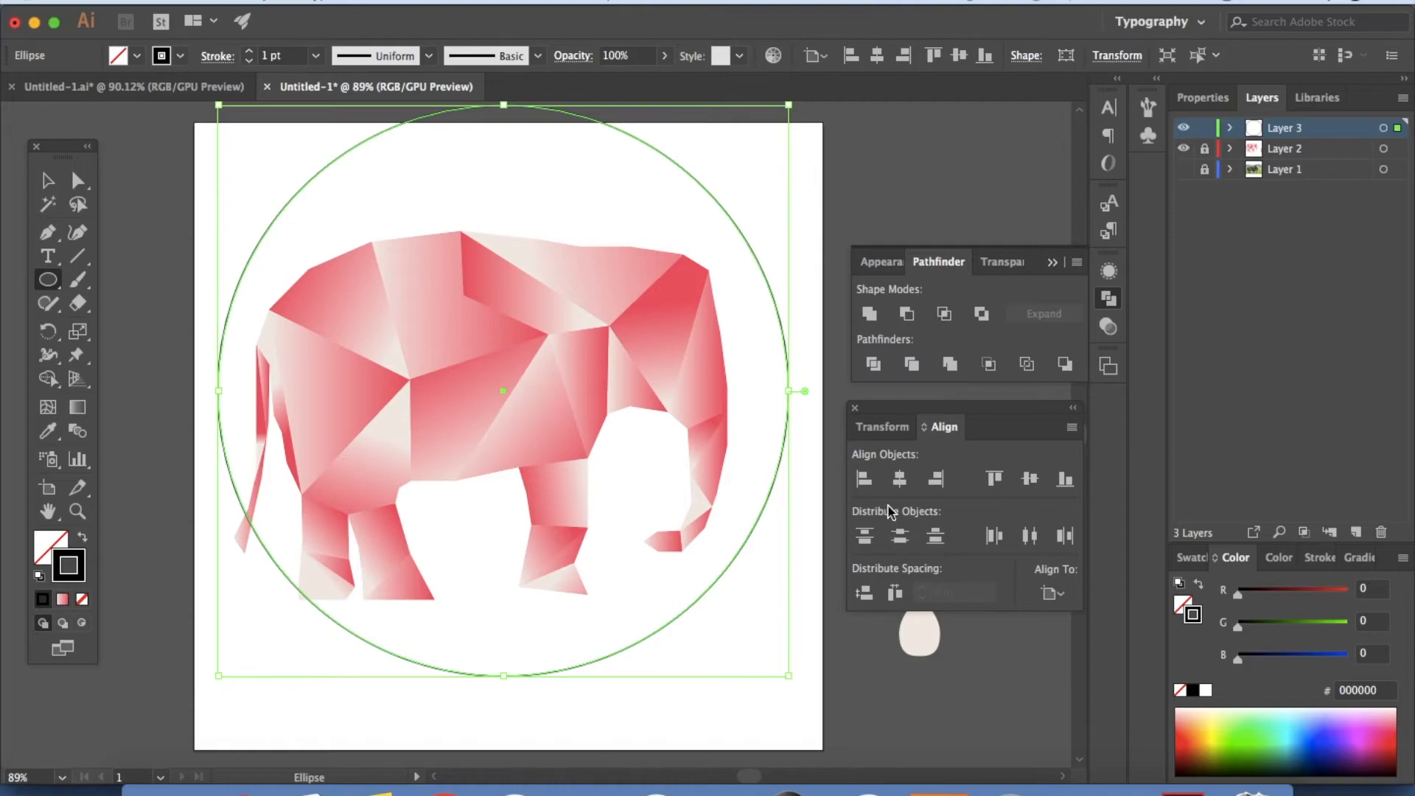
pyautogui.click(896, 485)
pyautogui.click(1030, 479)
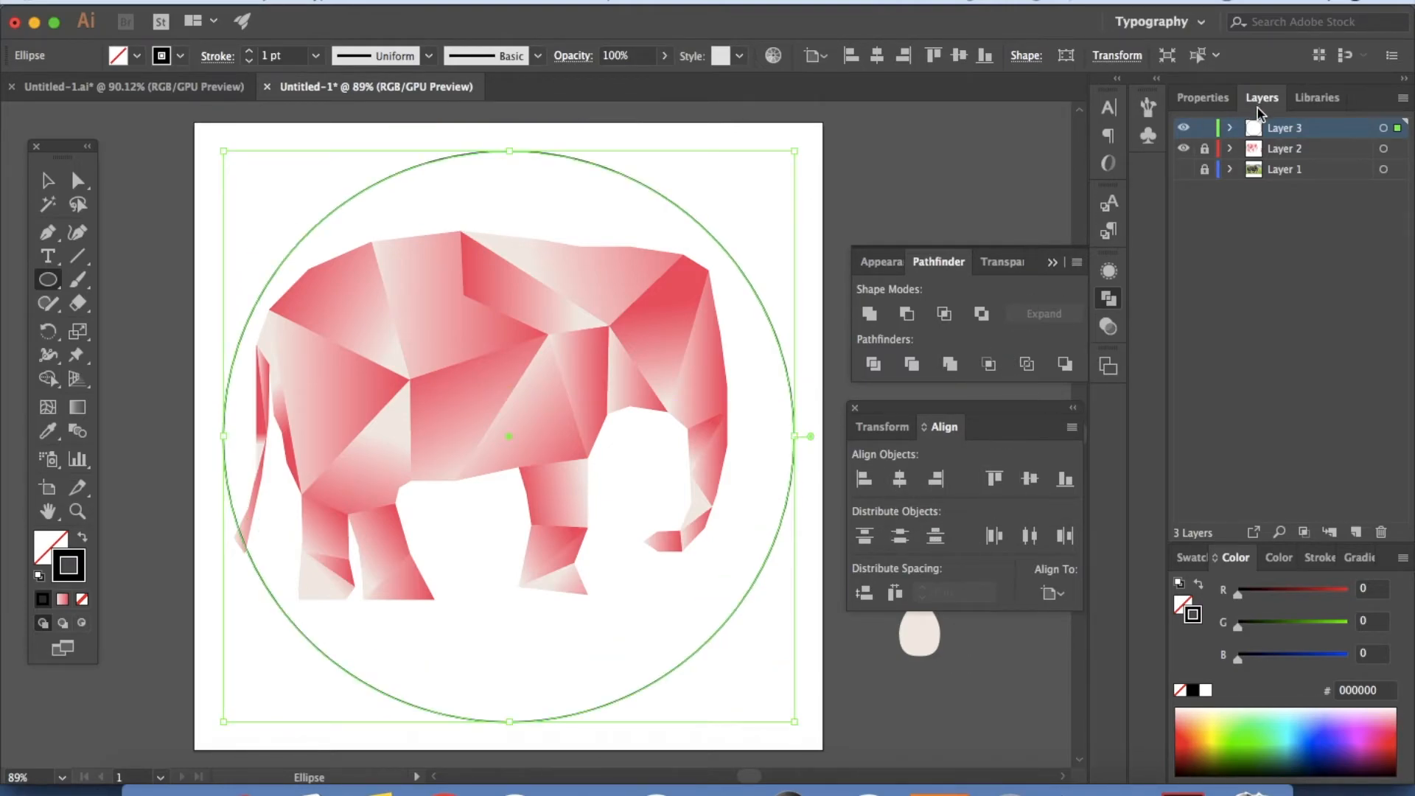
# Step: Unlock Layer 2 and make it the active layer, and lock the circle's Layer 3
pyautogui.click(1205, 152)
pyautogui.click(1267, 155)
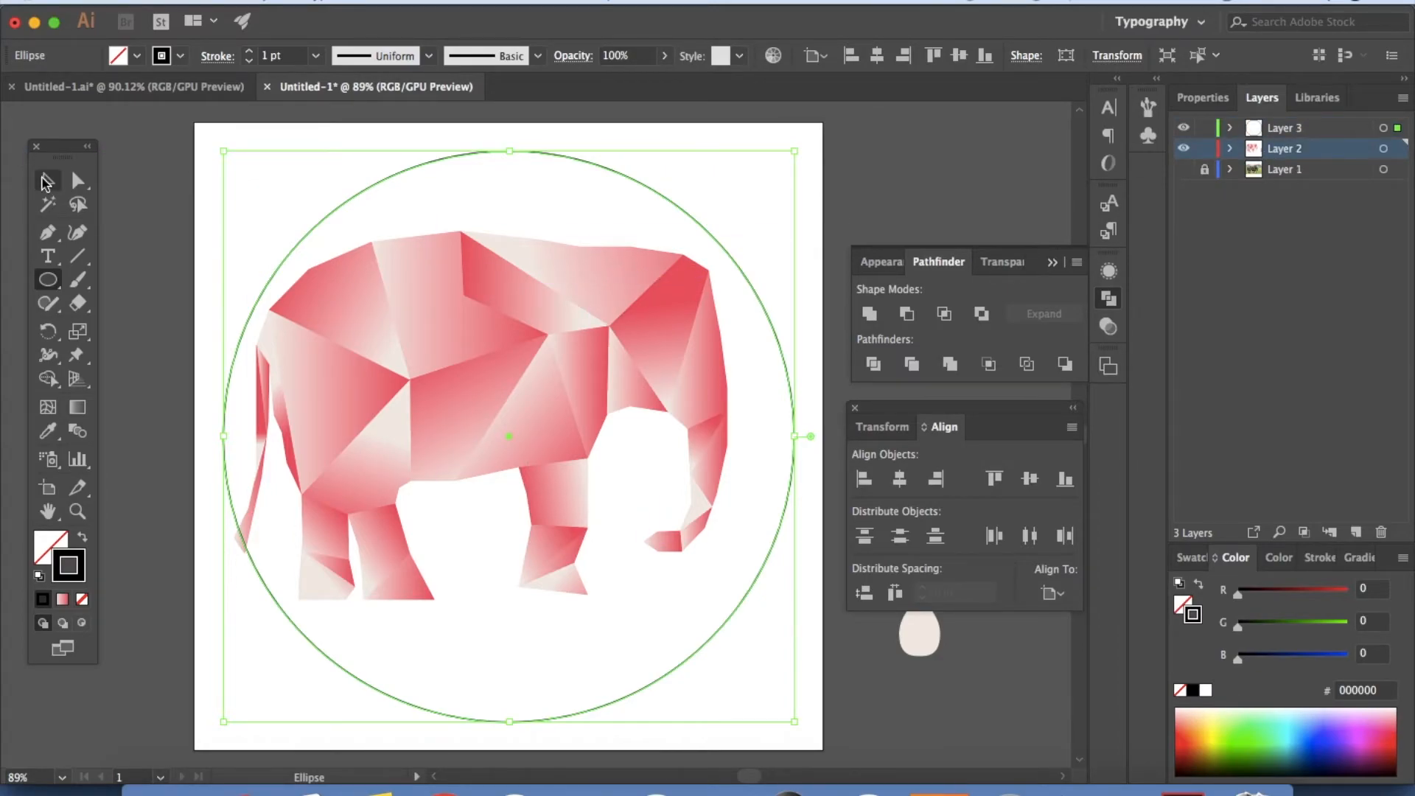
pyautogui.press('v')
pyautogui.click(446, 324)
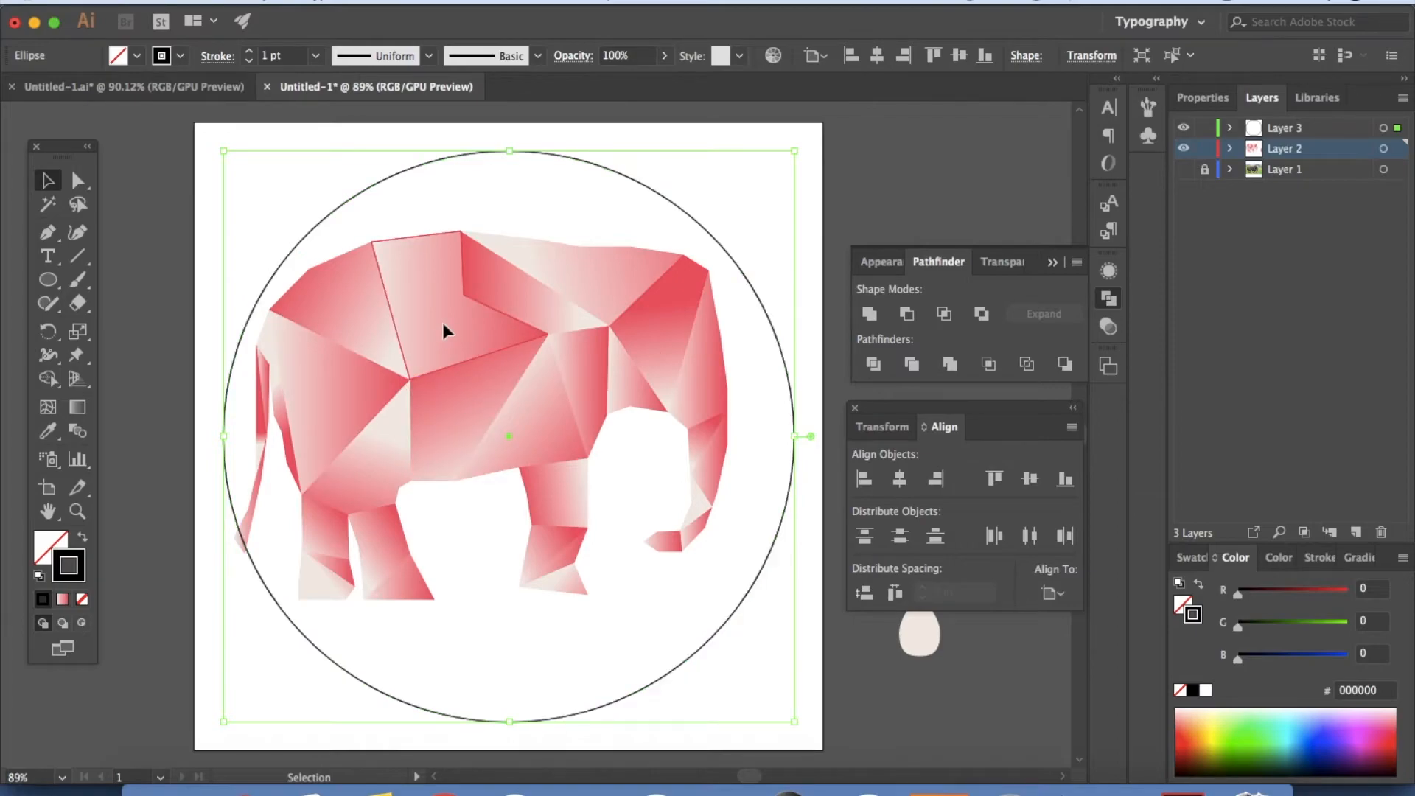
pyautogui.click(1203, 128)
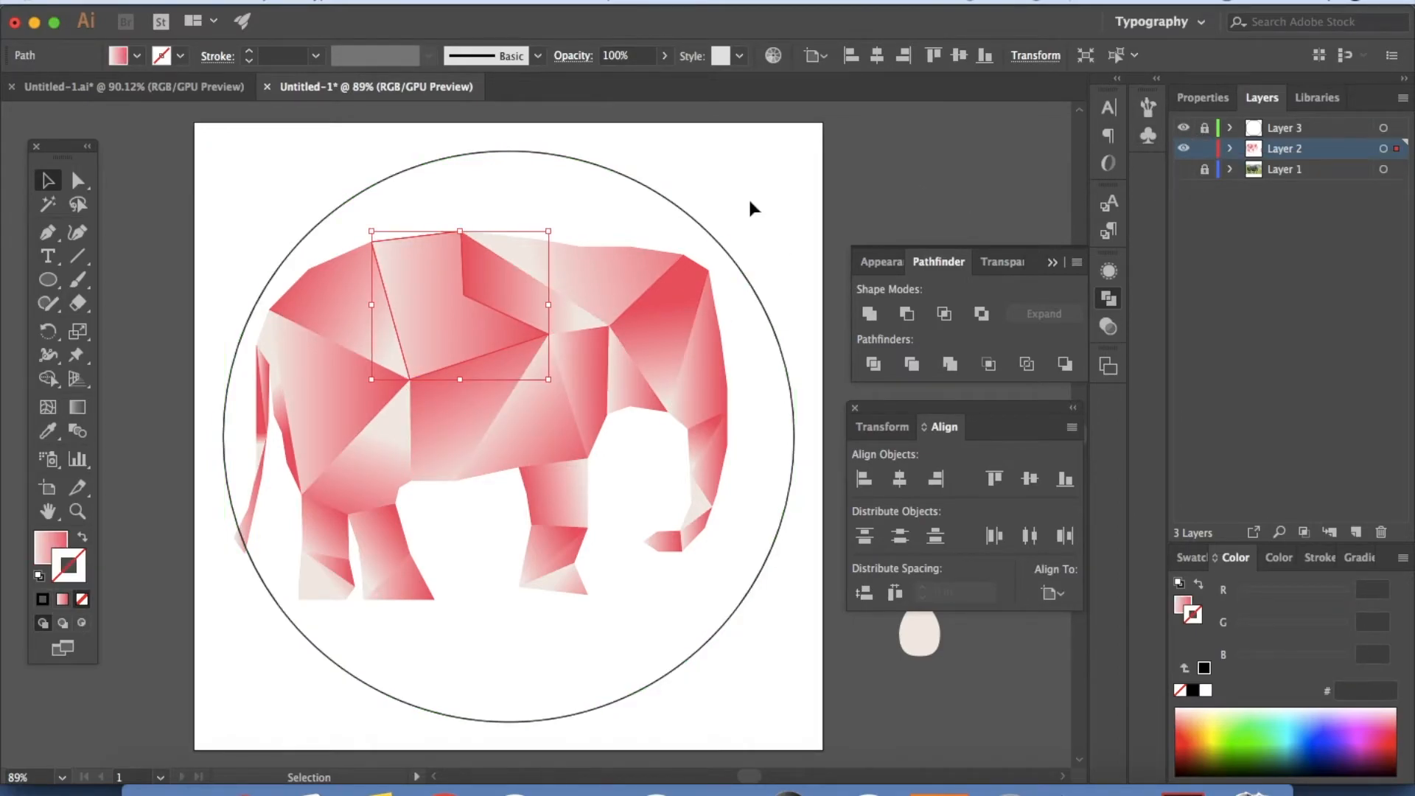
# Step: Delete the three color drops beside the artboard
pyautogui.press('super+a')
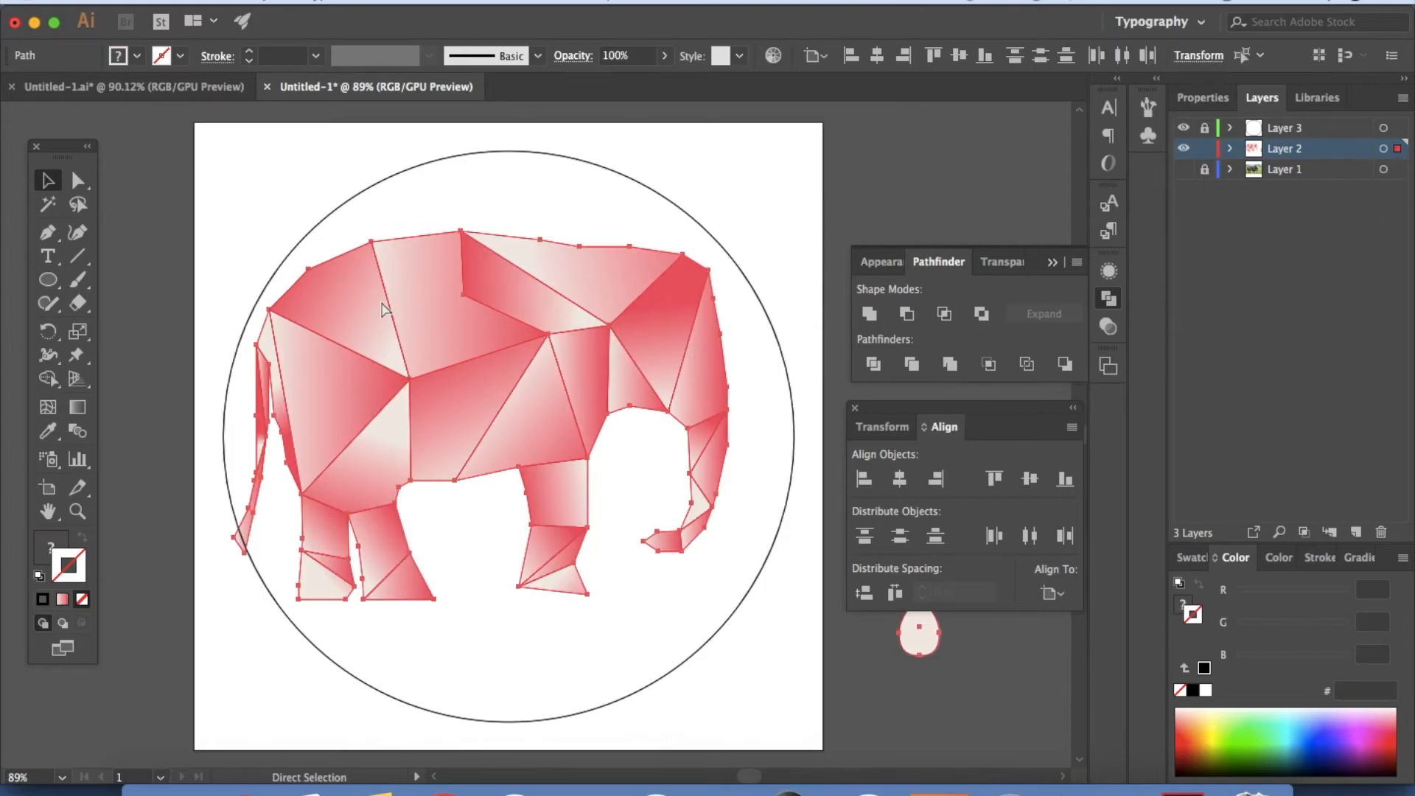
pyautogui.hscroll(6, 618, 356)
pyautogui.scroll(-2, 617, 357)
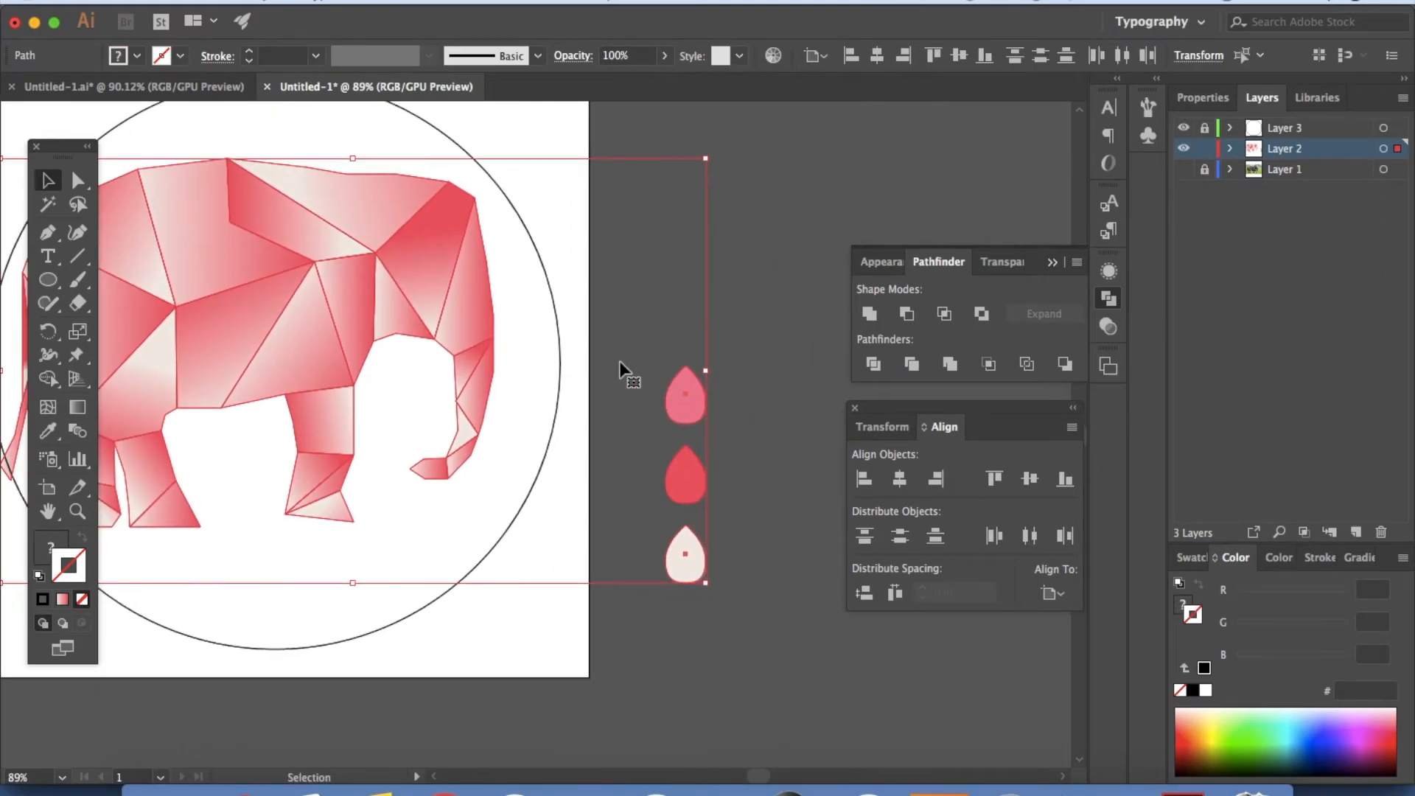
pyautogui.click(649, 376)
pyautogui.moveTo(700, 582); pyautogui.dragTo(723, 606)
pyautogui.press('Delete')
pyautogui.hscroll(-8, 722, 606)
pyautogui.scroll(2, 722, 605)
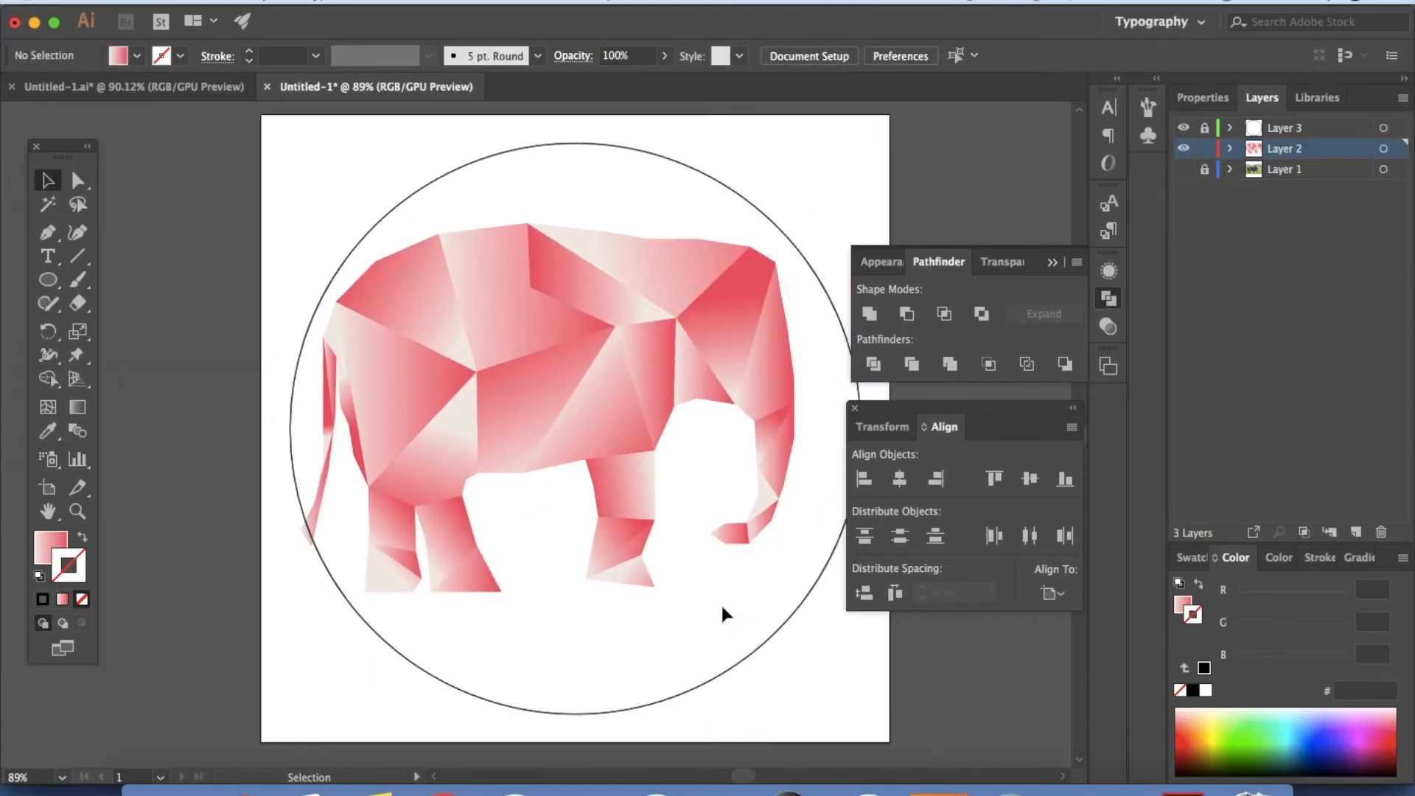
# Step: Group all the elephant's facets and center the group horizontally and vertically on the artboard
pyautogui.hscroll(3, 721, 603)
pyautogui.press('super+a')
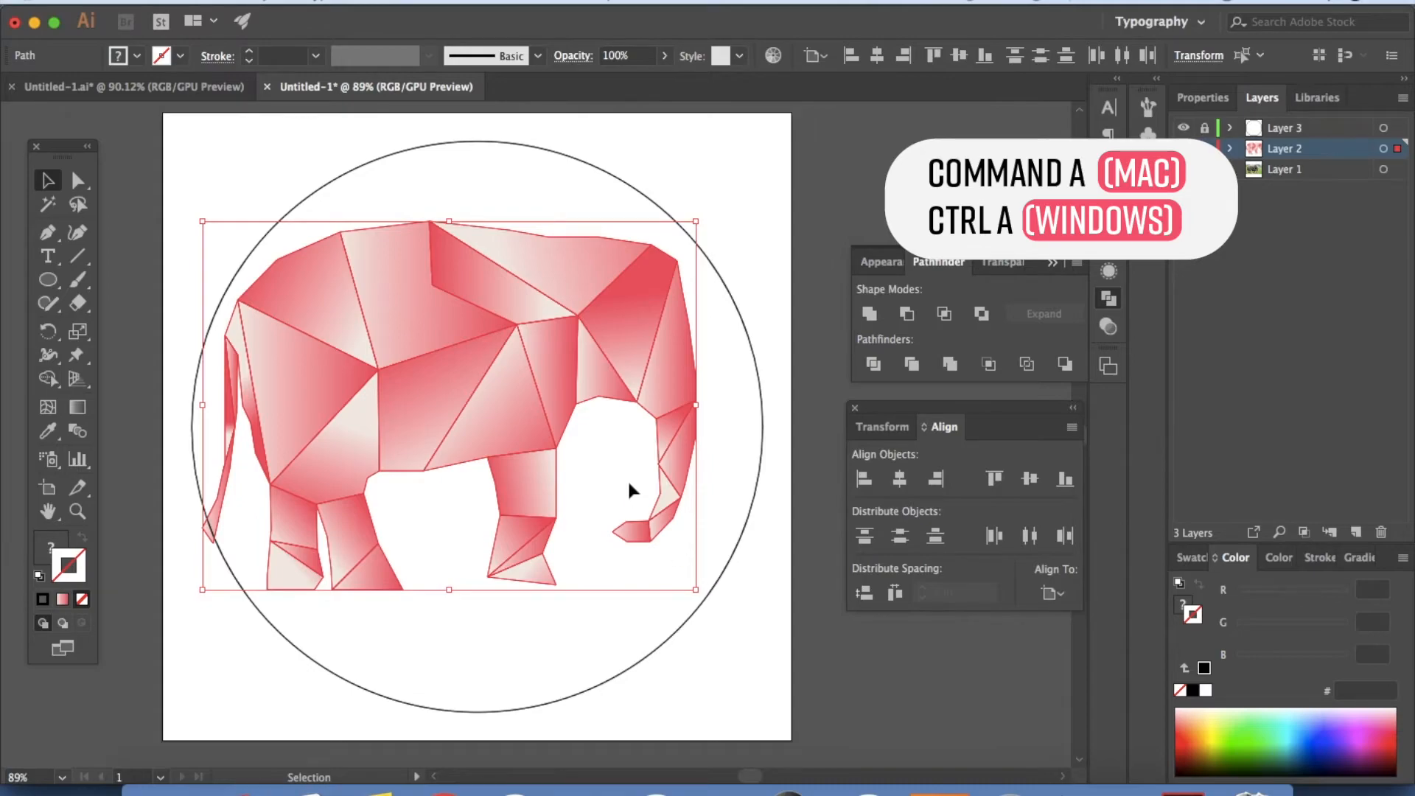
pyautogui.press('super+g')
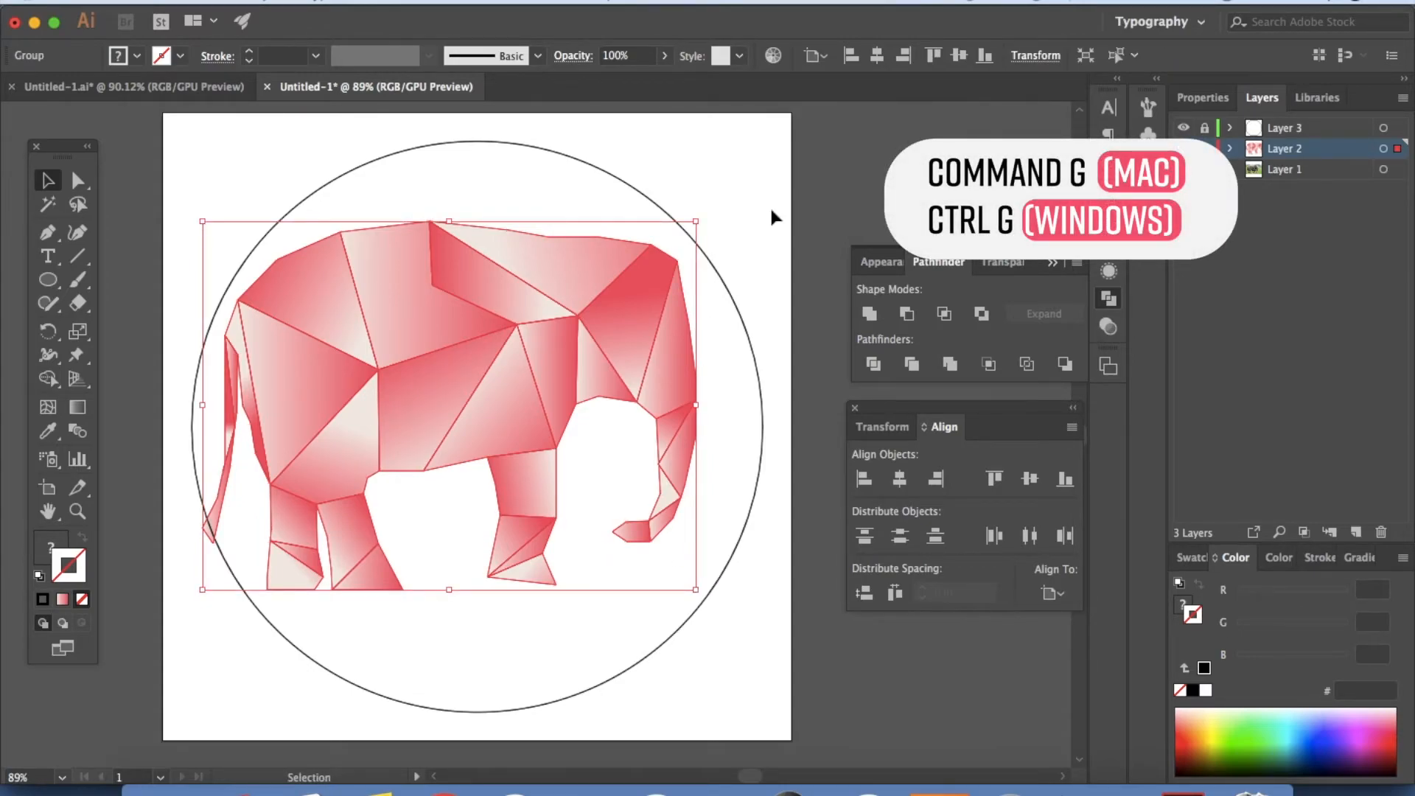
pyautogui.click(876, 55)
pyautogui.click(959, 55)
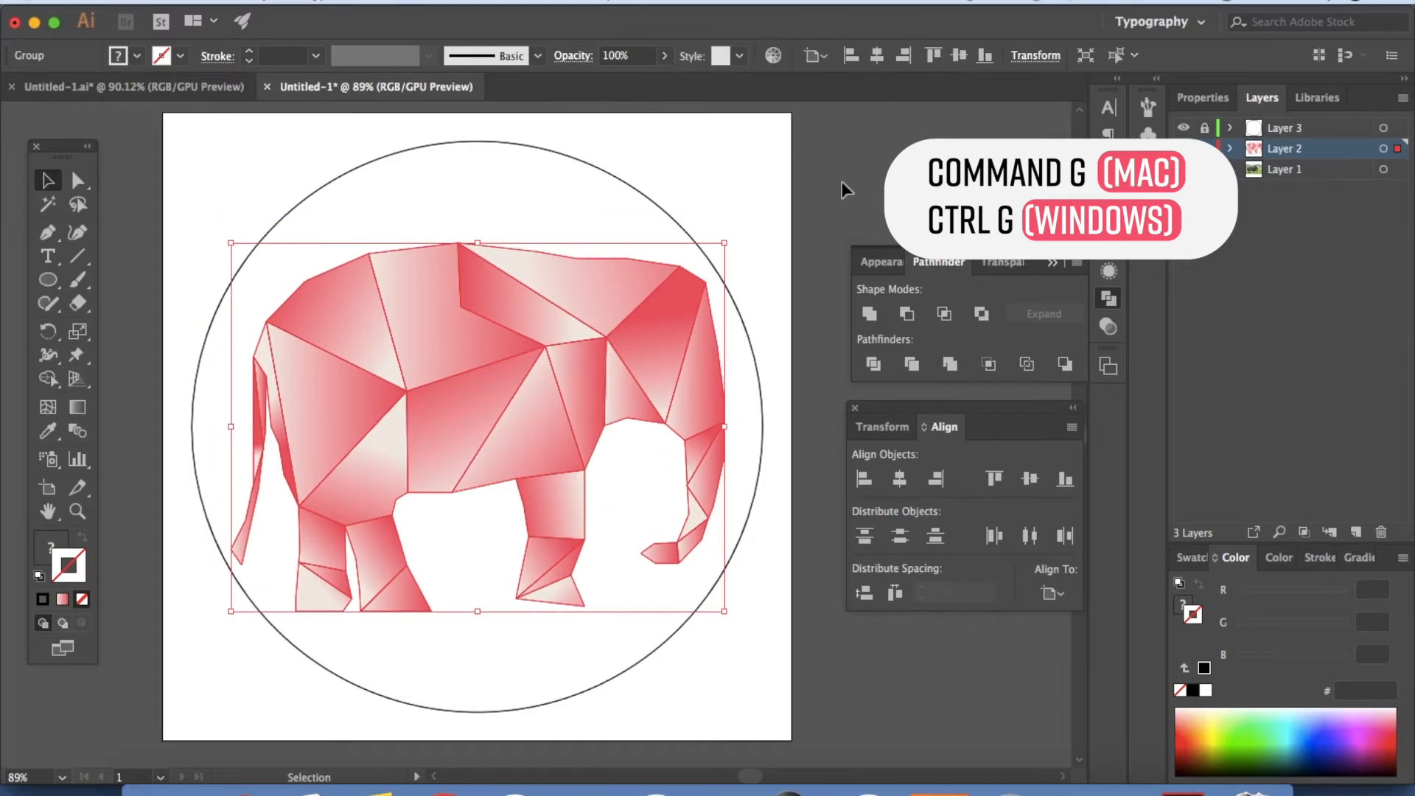
# Step: Deselect the elephant, lock Layer 2, and unlock Layer 3 as the active layer
pyautogui.click(842, 175)
pyautogui.click(1254, 133)
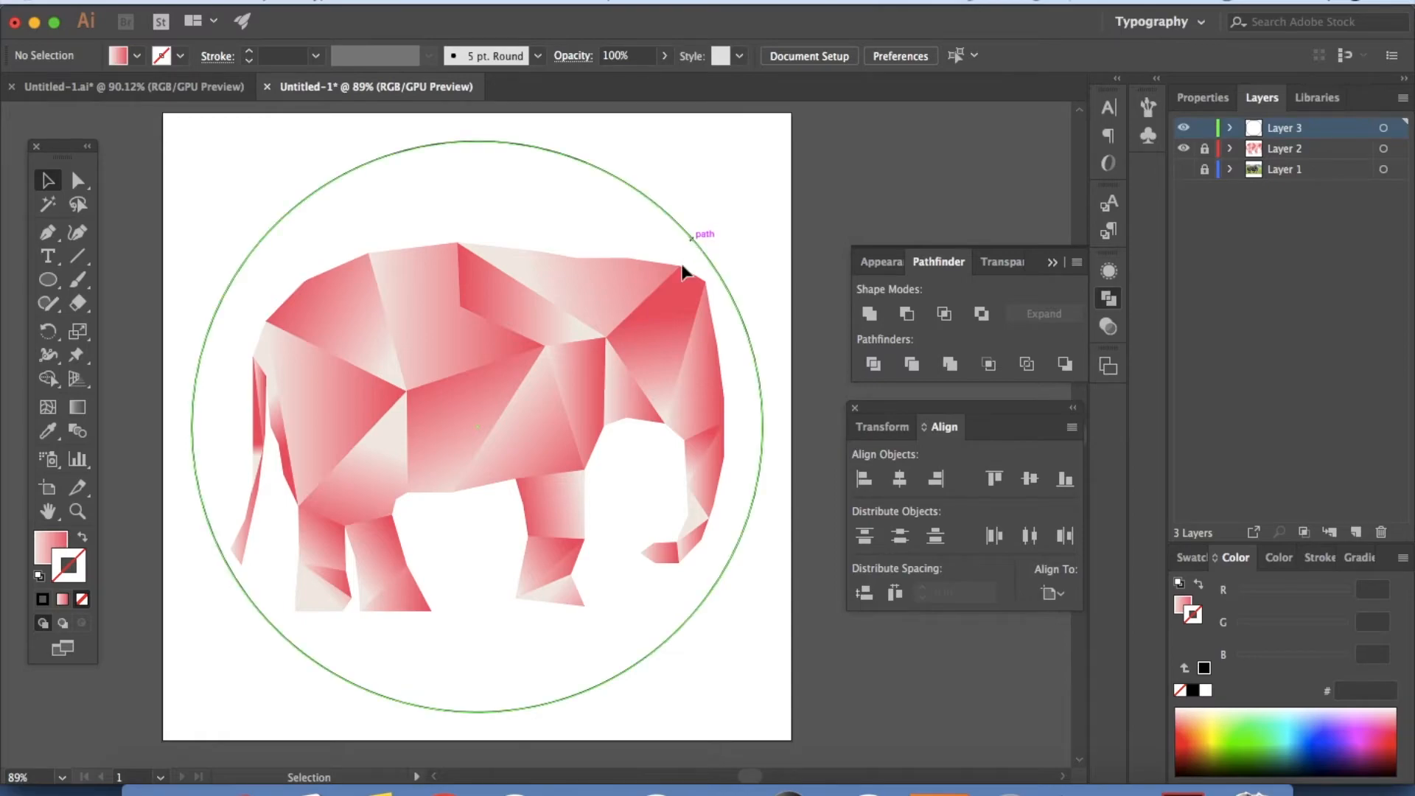
# Step: Extend the artboard upward and downward into a portrait format with extra space above and below the circle
pyautogui.scroll(-2, 661, 646)
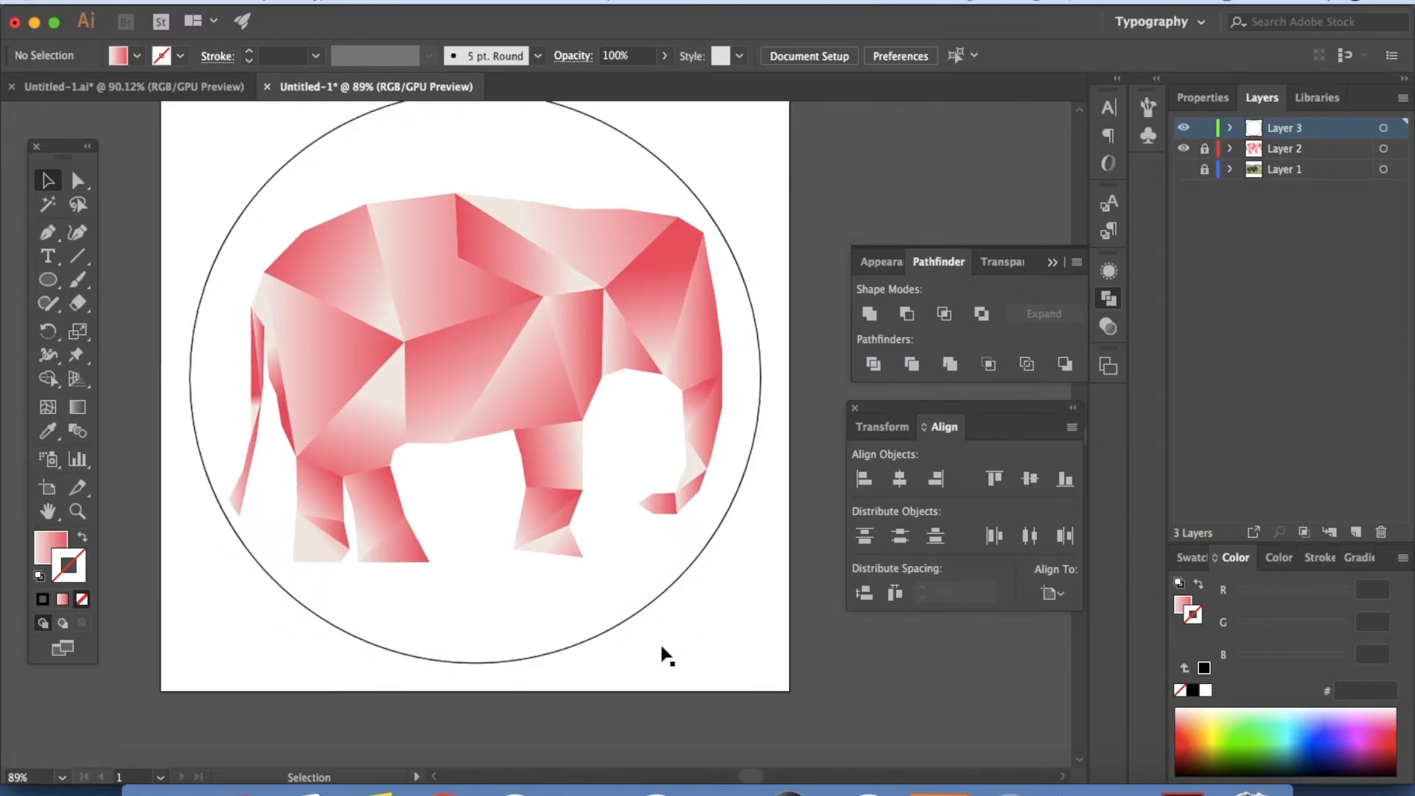
pyautogui.scroll(-2, 661, 646)
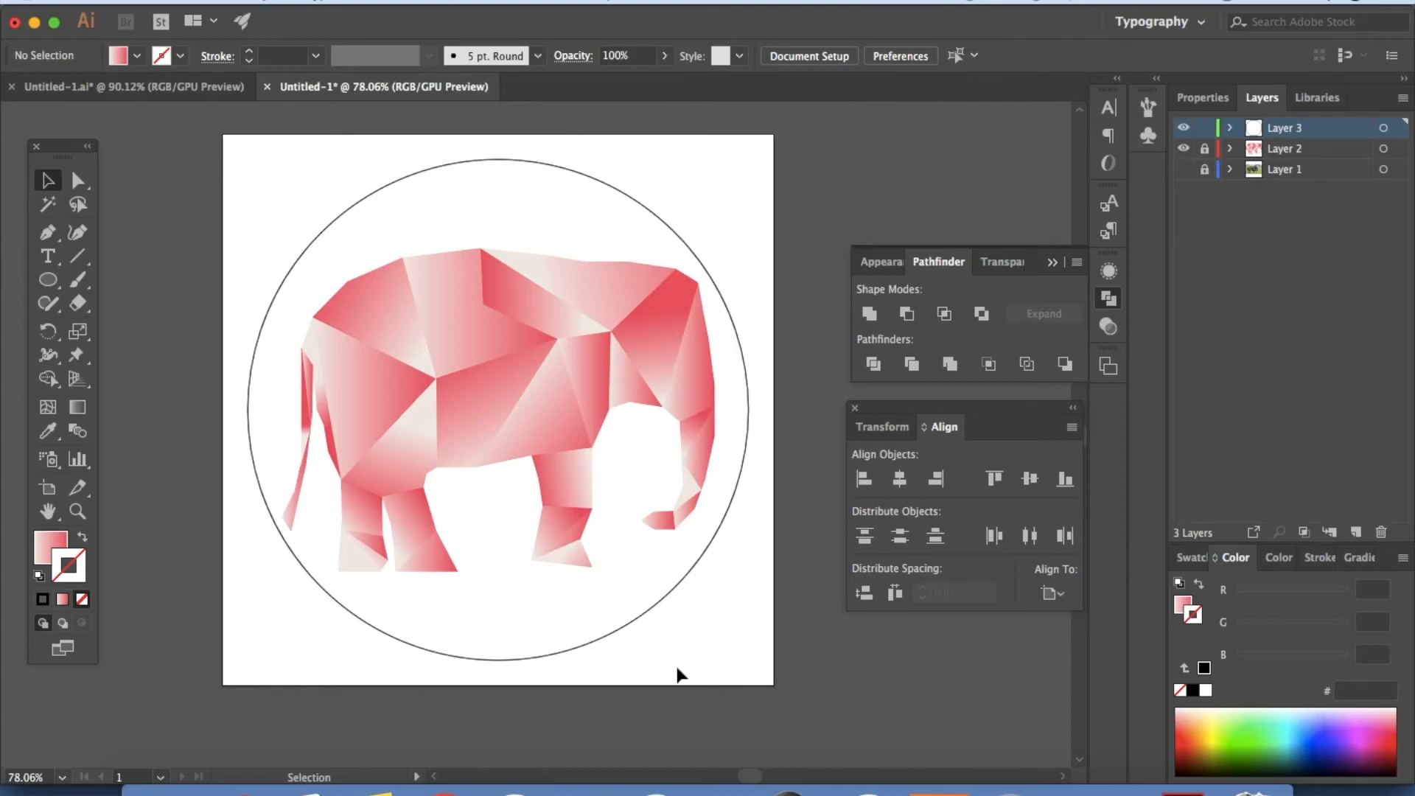
pyautogui.click(47, 488)
pyautogui.scroll(3, 443, 295)
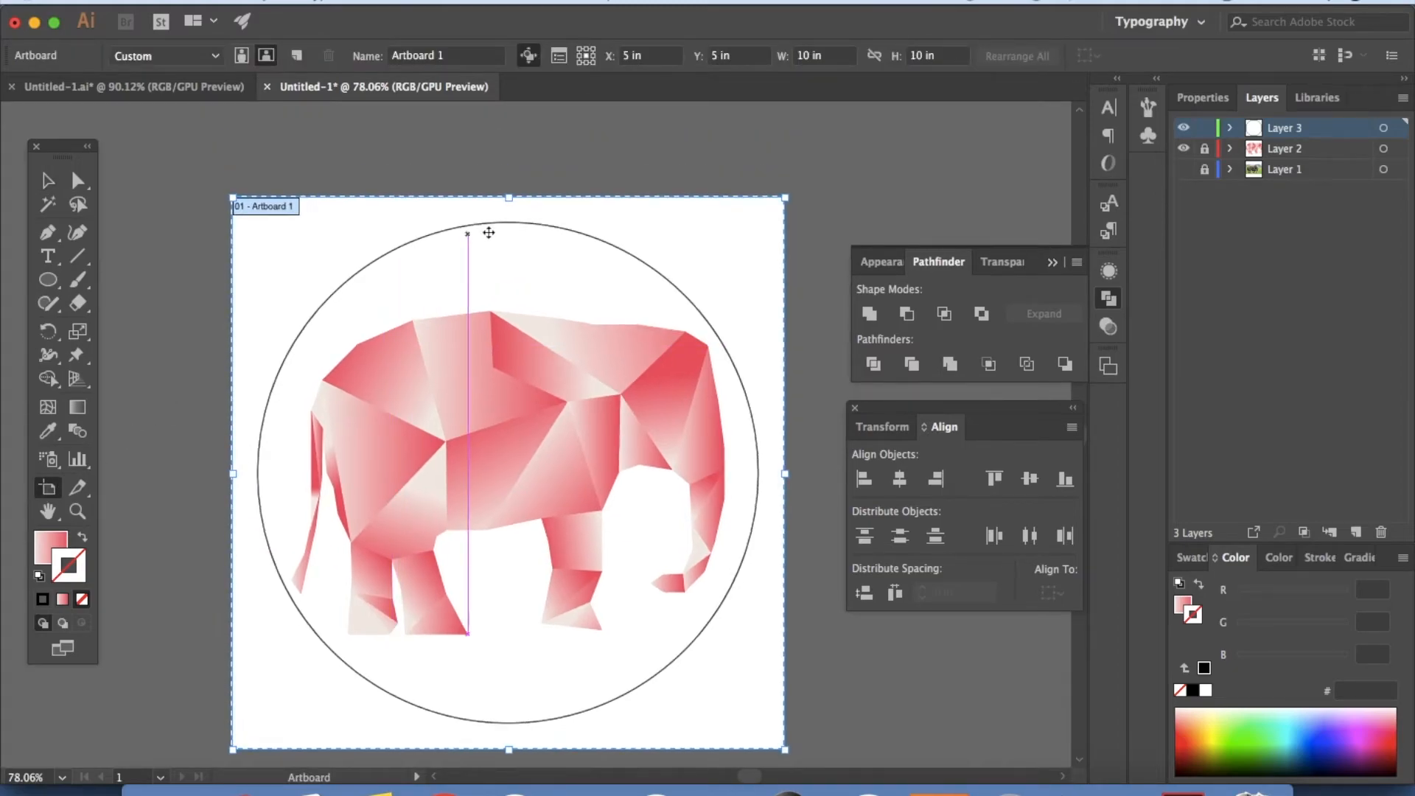
pyautogui.moveTo(507, 201); pyautogui.dragTo(512, 143)
pyautogui.scroll(-1, 512, 148)
pyautogui.scroll(-10, 512, 148)
pyautogui.moveTo(467, 468); pyautogui.dragTo(467, 538)
pyautogui.scroll(10, 766, 400)
pyautogui.scroll(-1, 767, 400)
pyautogui.press('v')
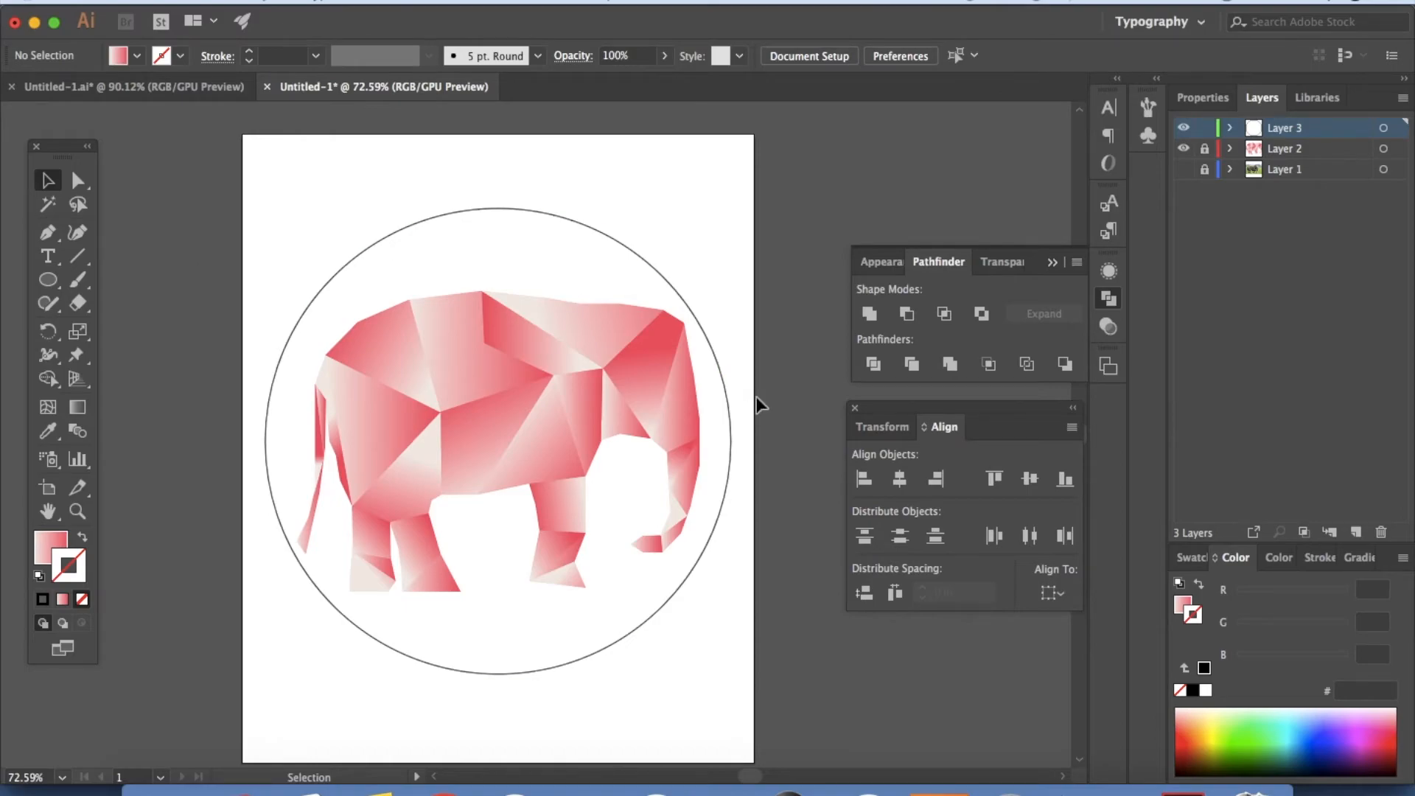
pyautogui.hscroll(2, 756, 398)
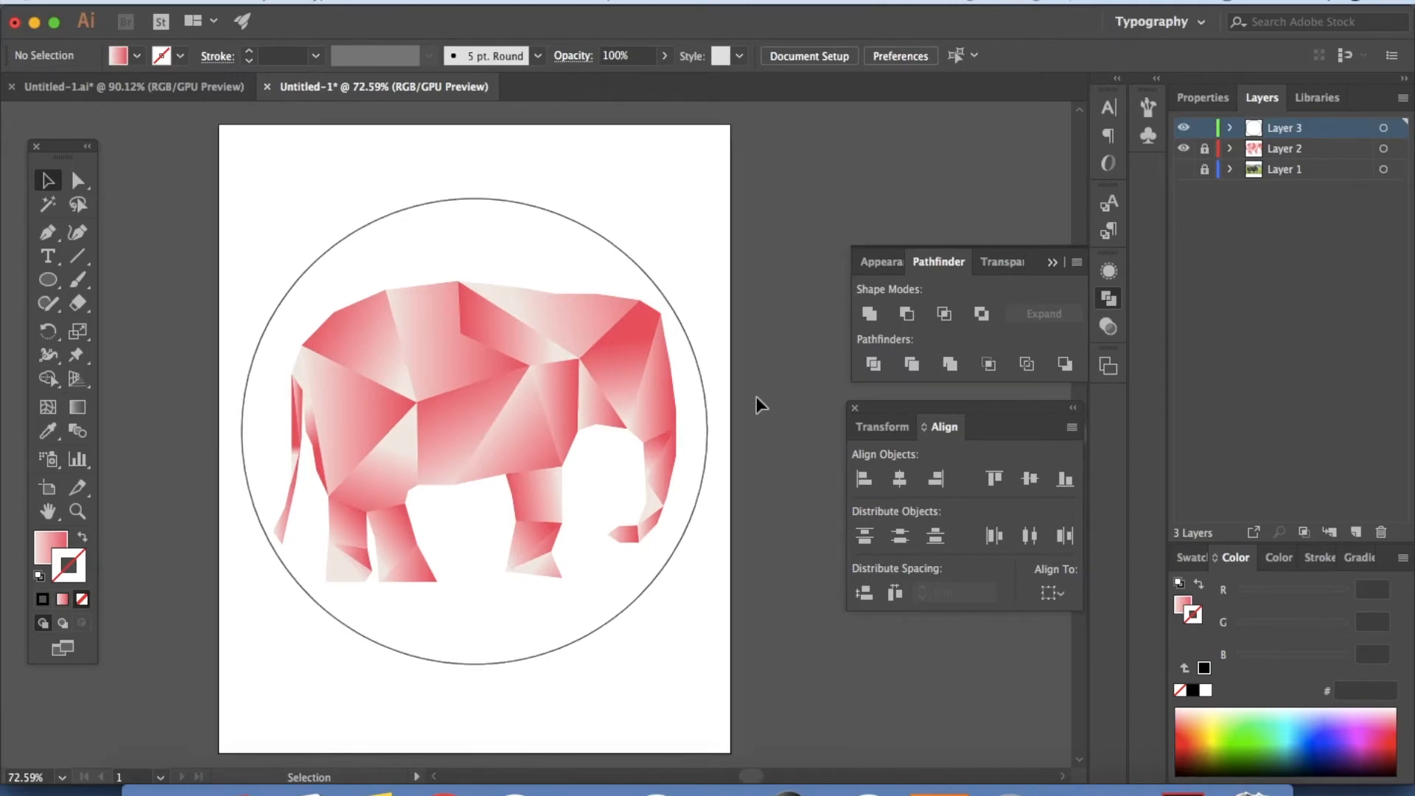
pyautogui.scroll(-2, 756, 396)
pyautogui.hscroll(-2, 756, 397)
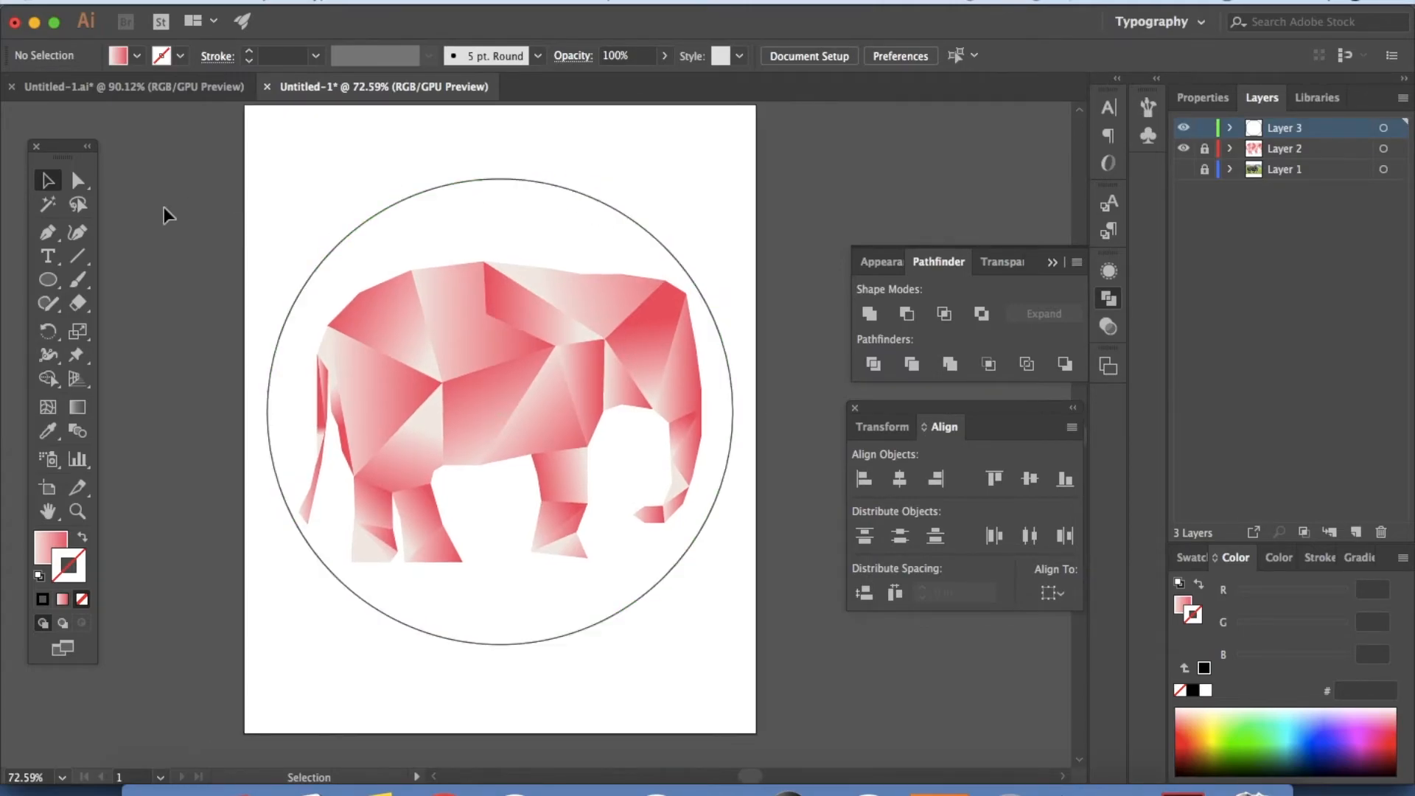
pyautogui.click(48, 257)
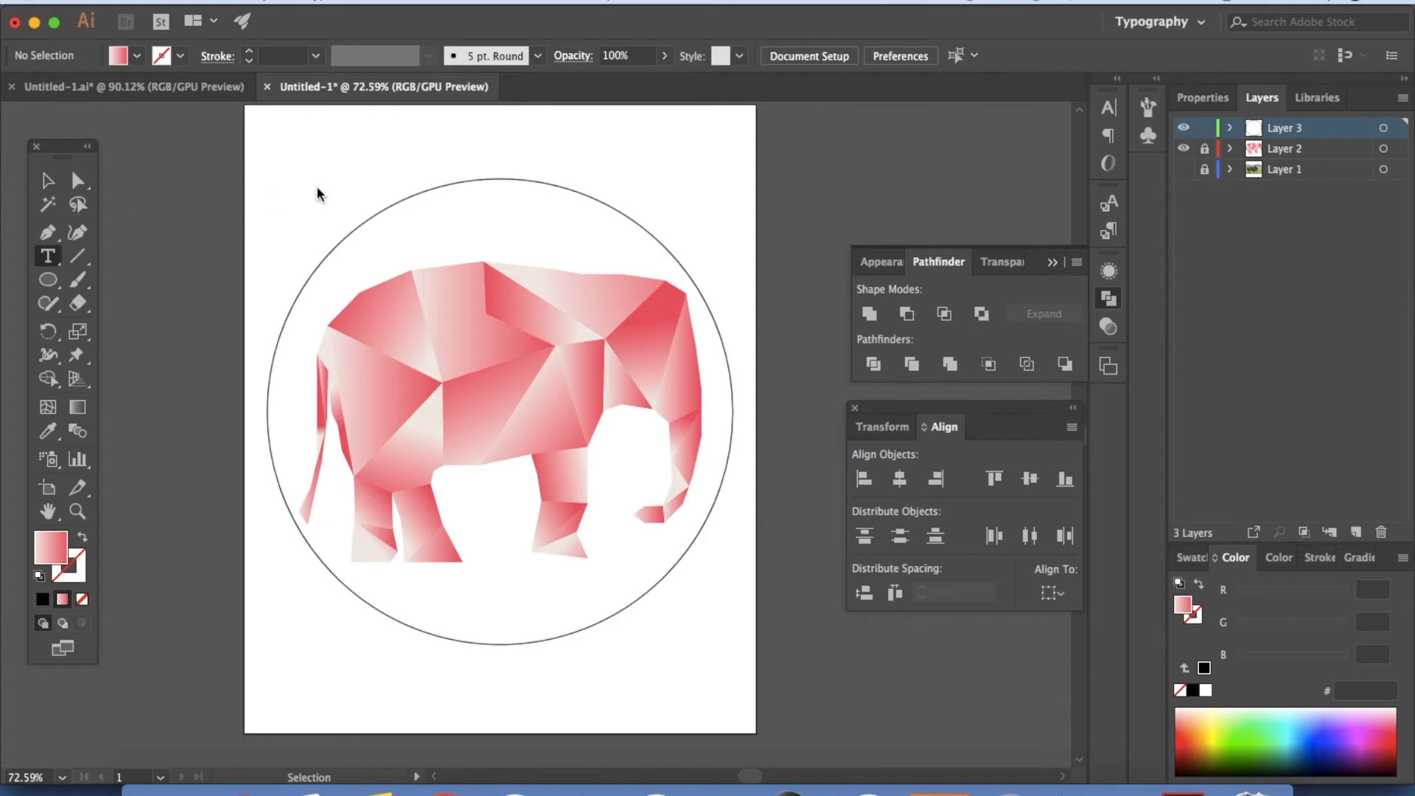
pyautogui.click(319, 189)
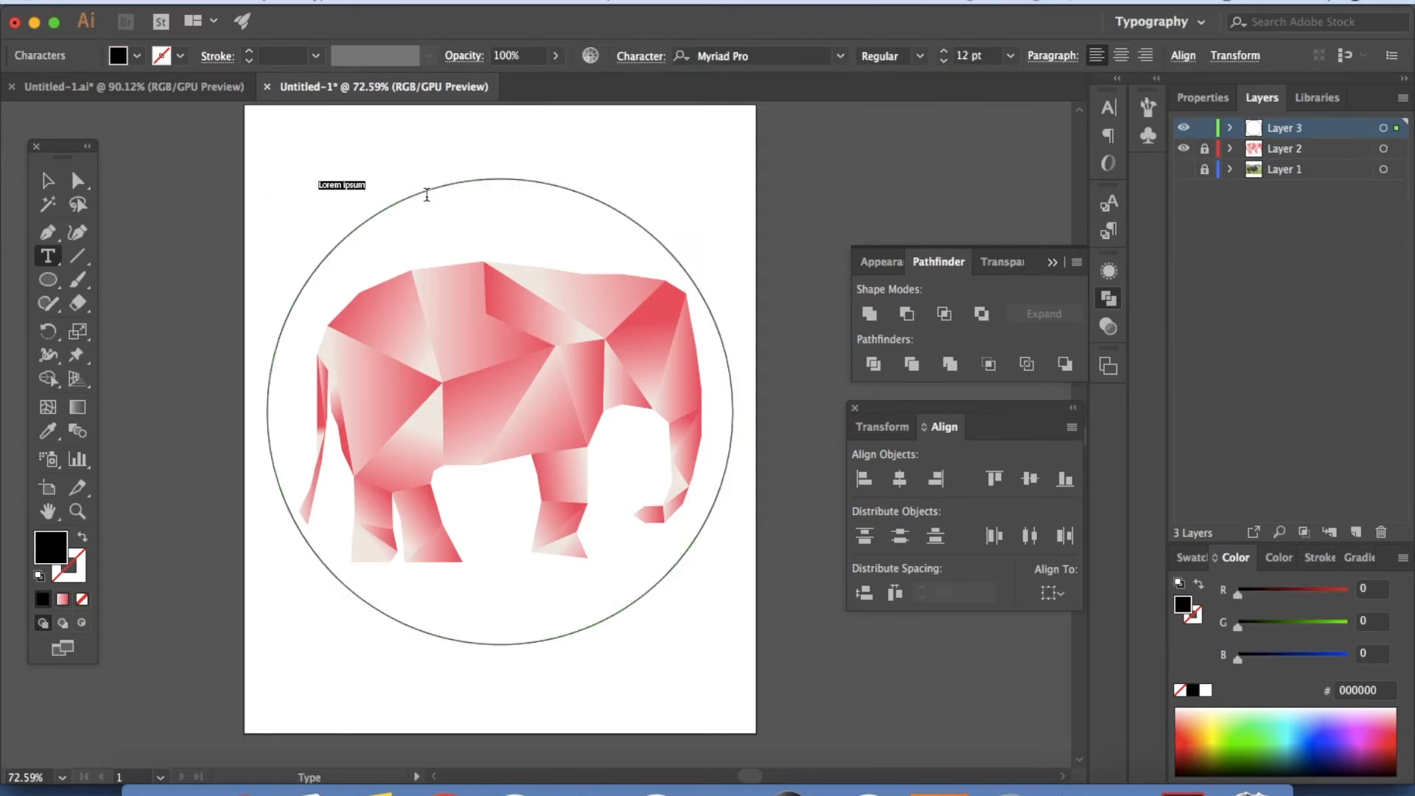
pyautogui.press('BackSpace')
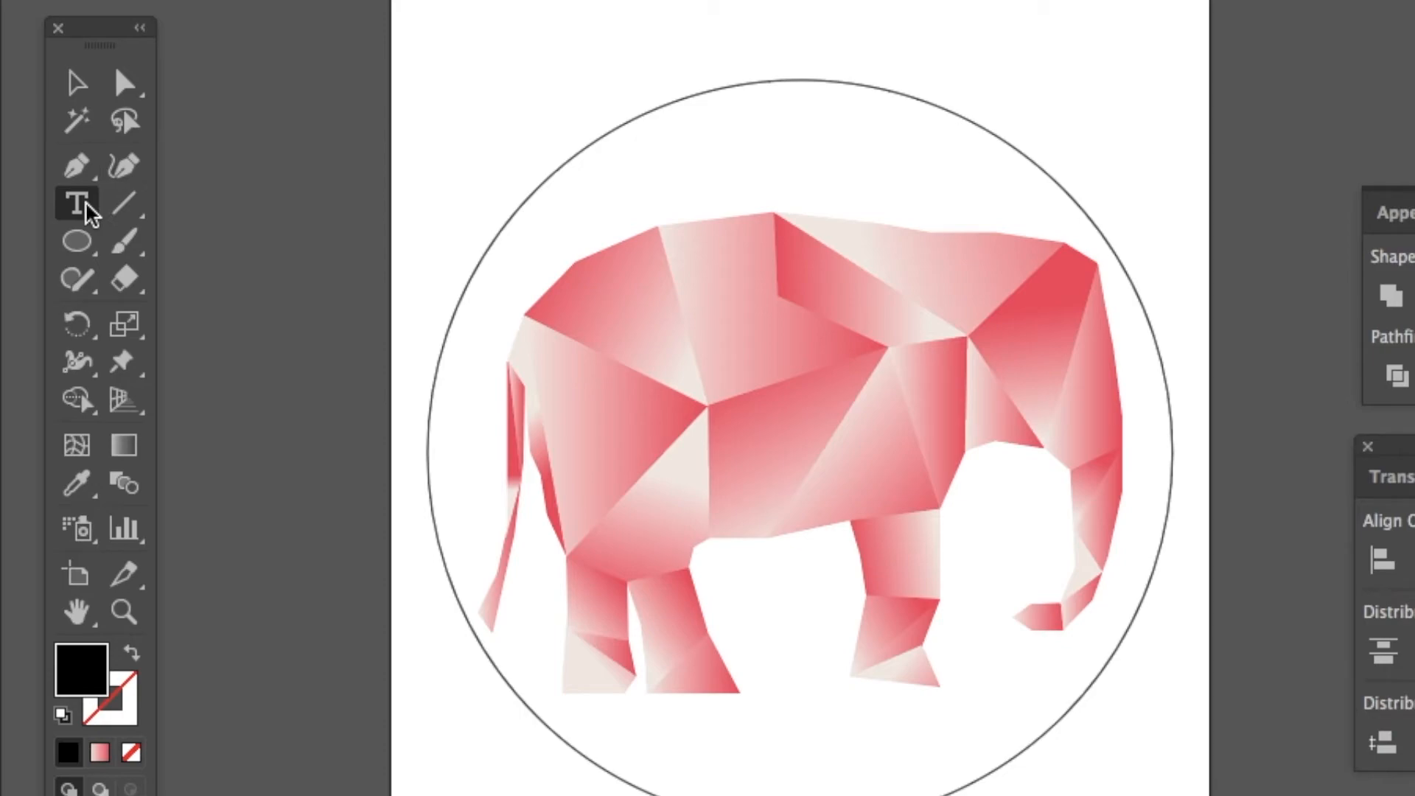
# Step: Place the text "My Cute Elephant" along the upper part of the circle with the Type on a Path tool
pyautogui.click(91, 212)
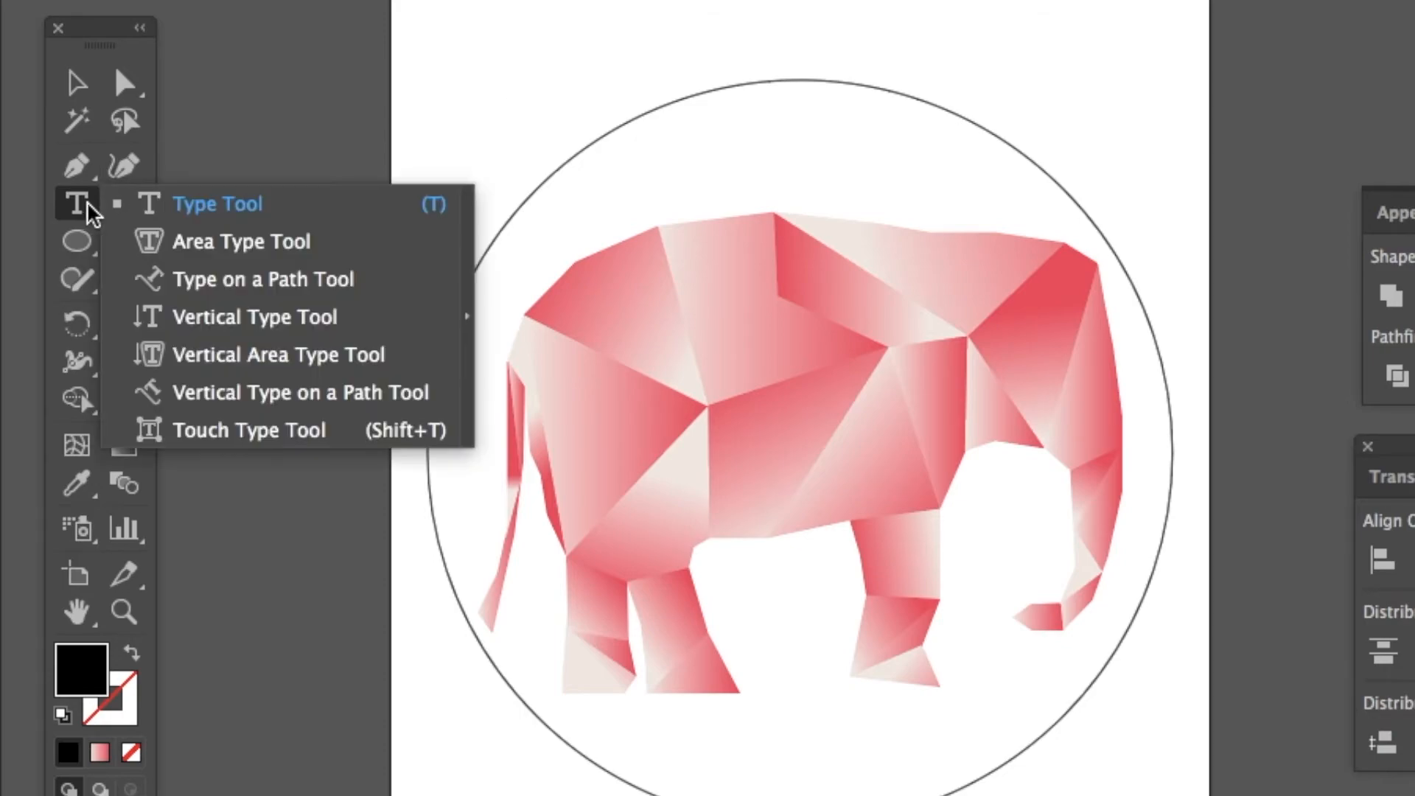
pyautogui.click(232, 295)
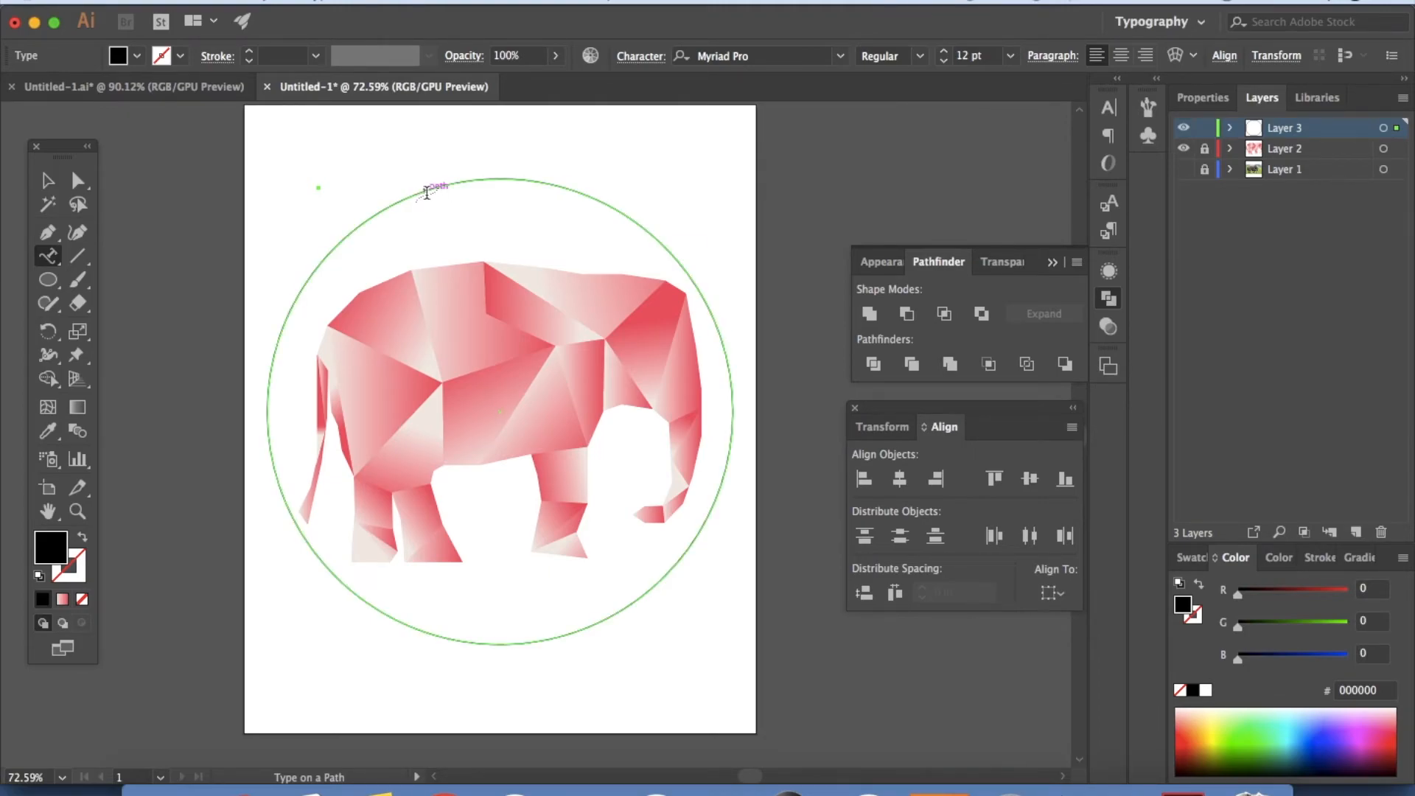
pyautogui.click(426, 191)
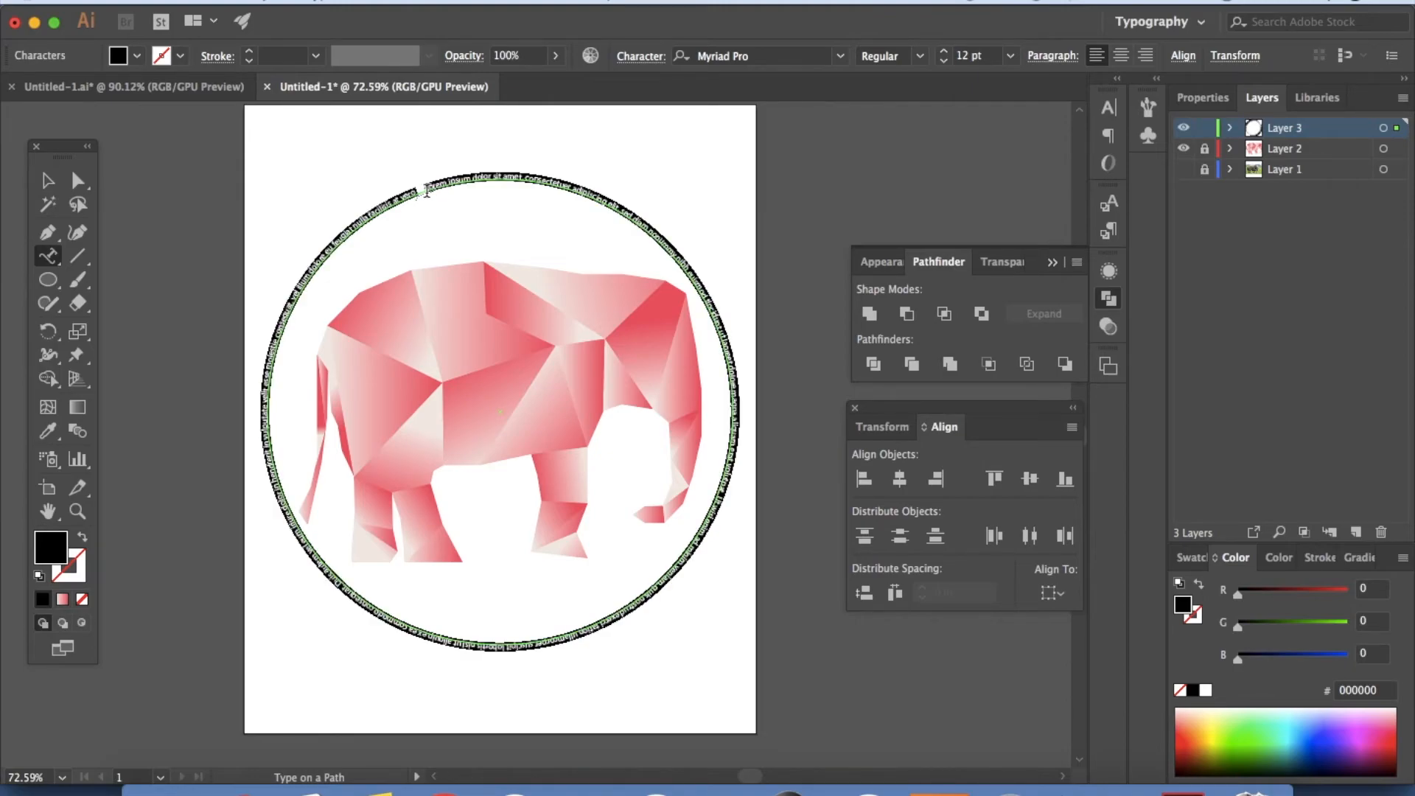
pyautogui.press('BackSpace')
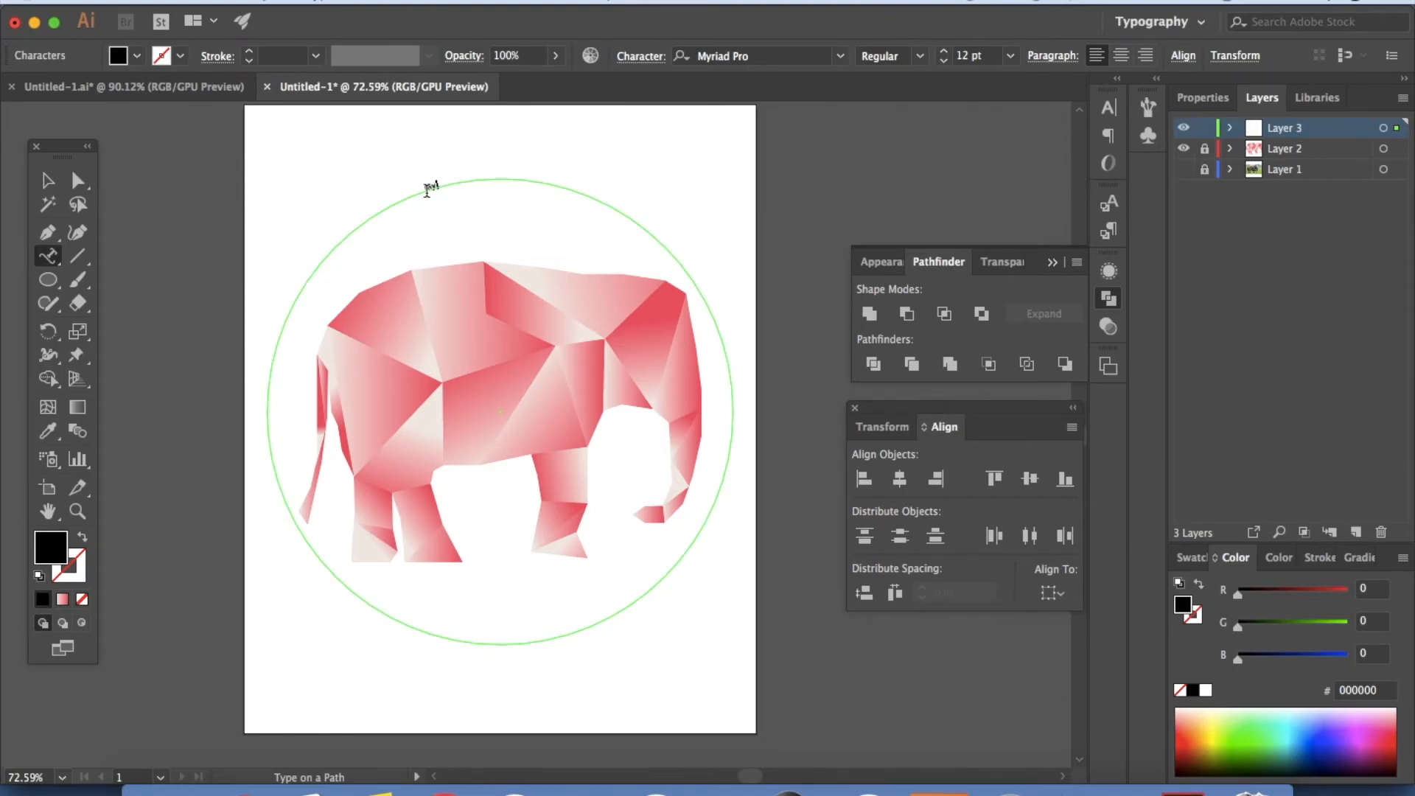
pyautogui.write('MyCute!')
pyautogui.write('lephan')
pyautogui.write('t')
# Step: Set the whole curved text to 70 pt in the ProvidencePro font
pyautogui.press('super+a')
pyautogui.click(962, 58)
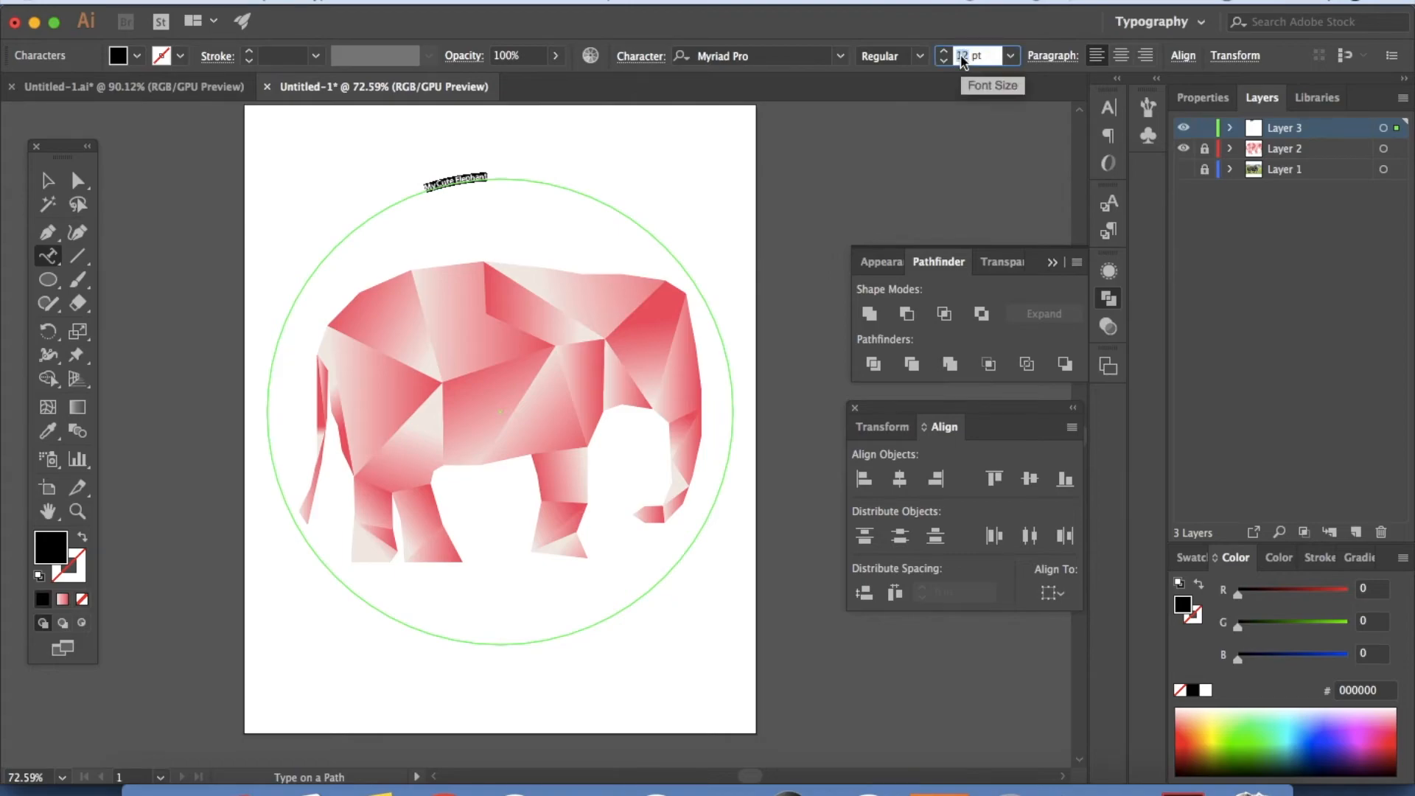
pyautogui.write('70')
pyautogui.press('Return')
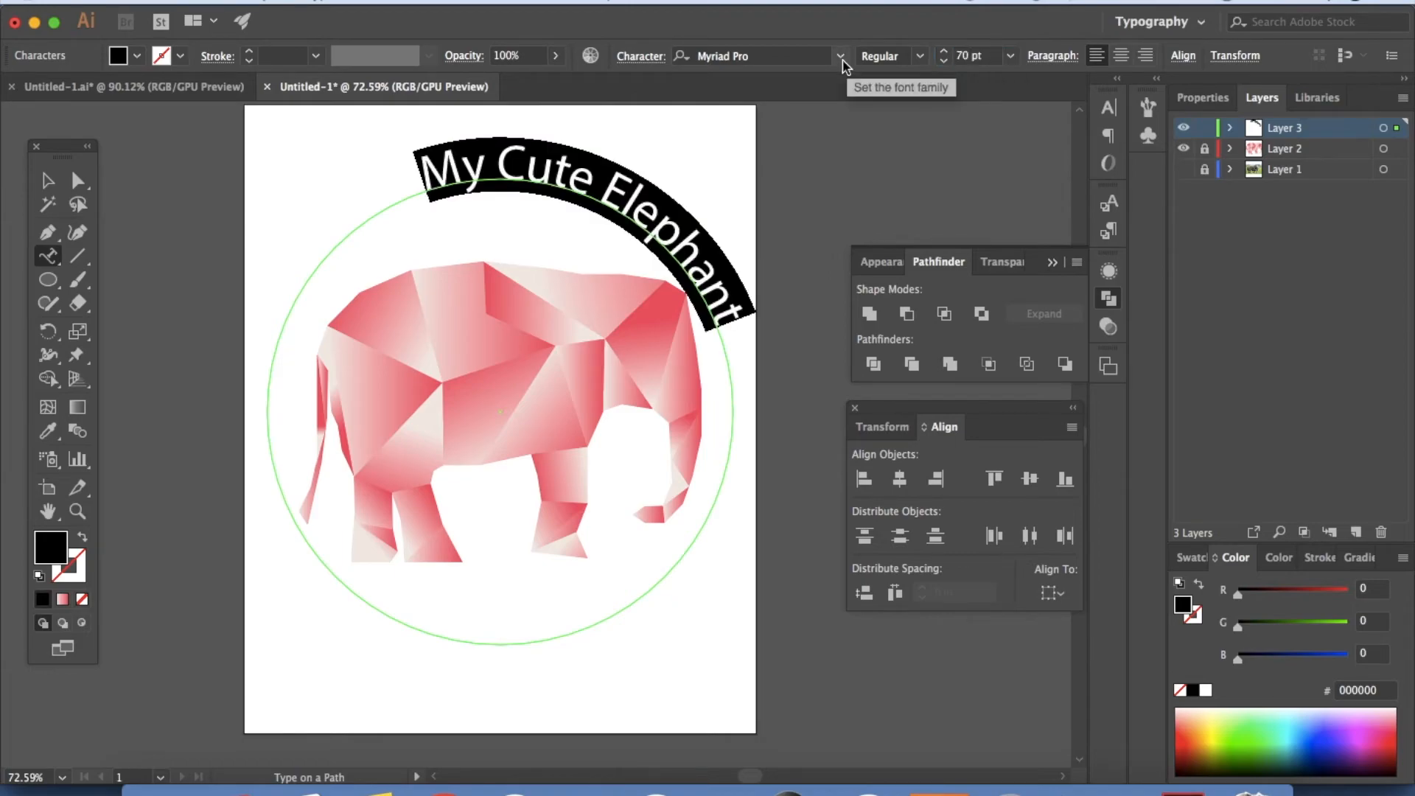
pyautogui.click(841, 59)
pyautogui.click(744, 353)
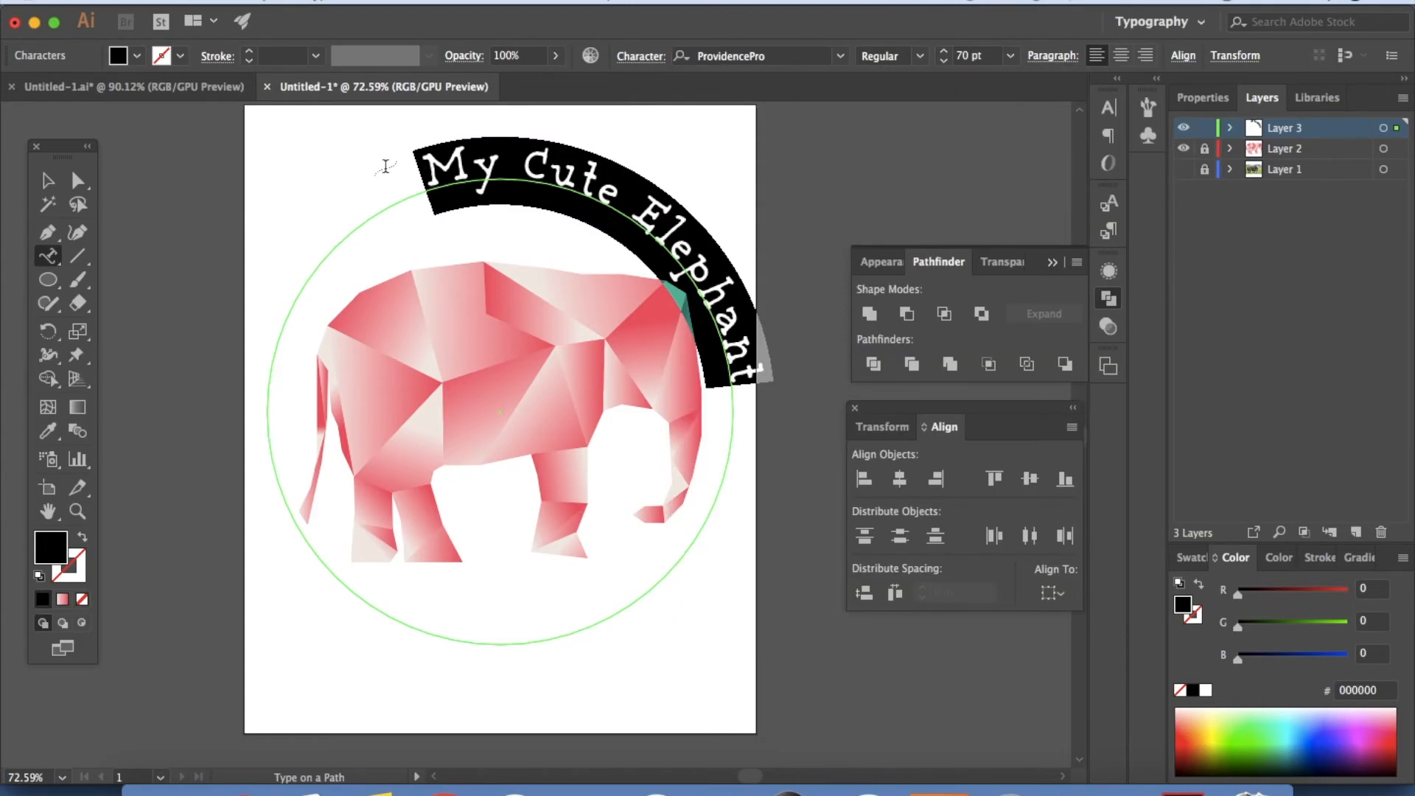
# Step: Slide and rotate the curved text "My Cute Elephant" along the circle until it sits centred above the elephant
pyautogui.click(47, 179)
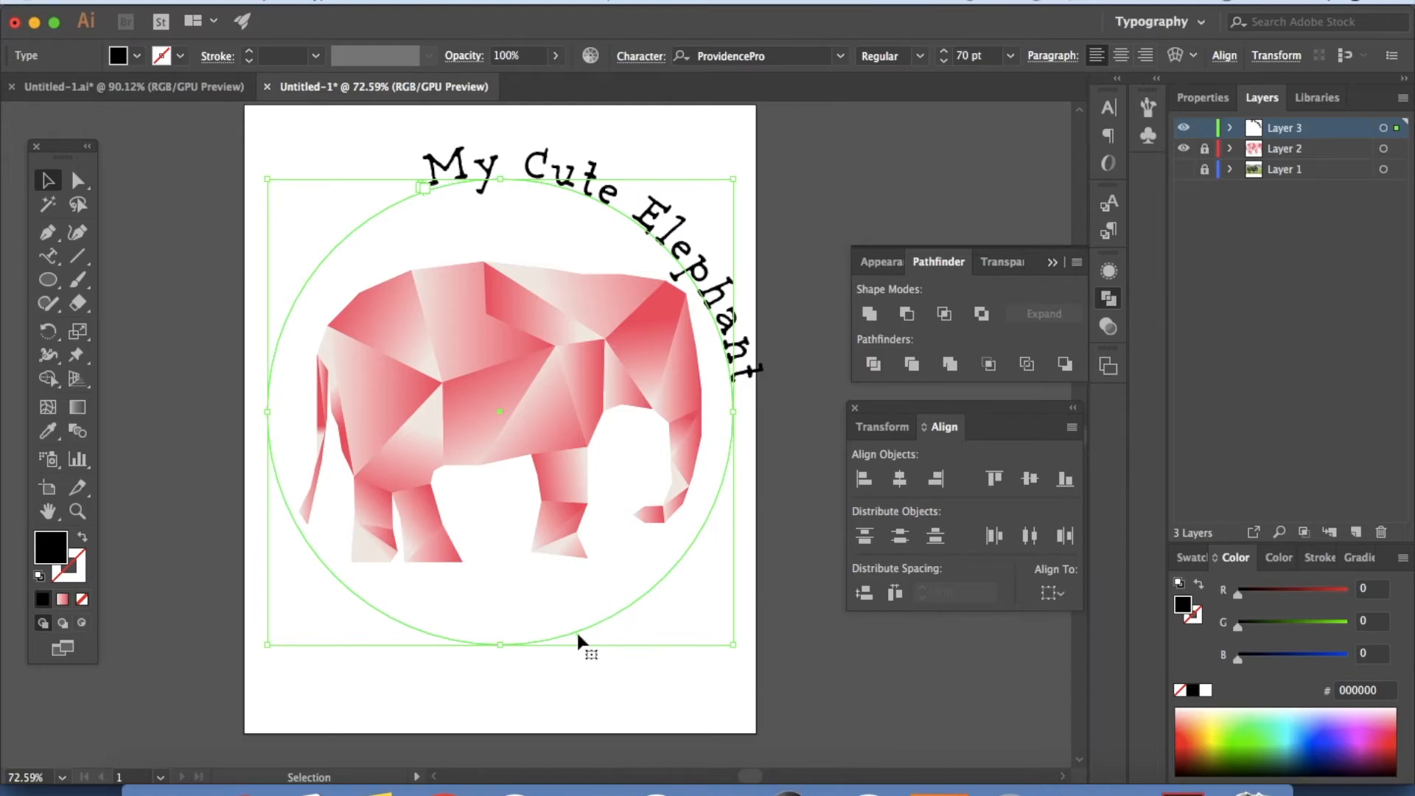
pyautogui.moveTo(577, 638); pyautogui.dragTo(663, 596)
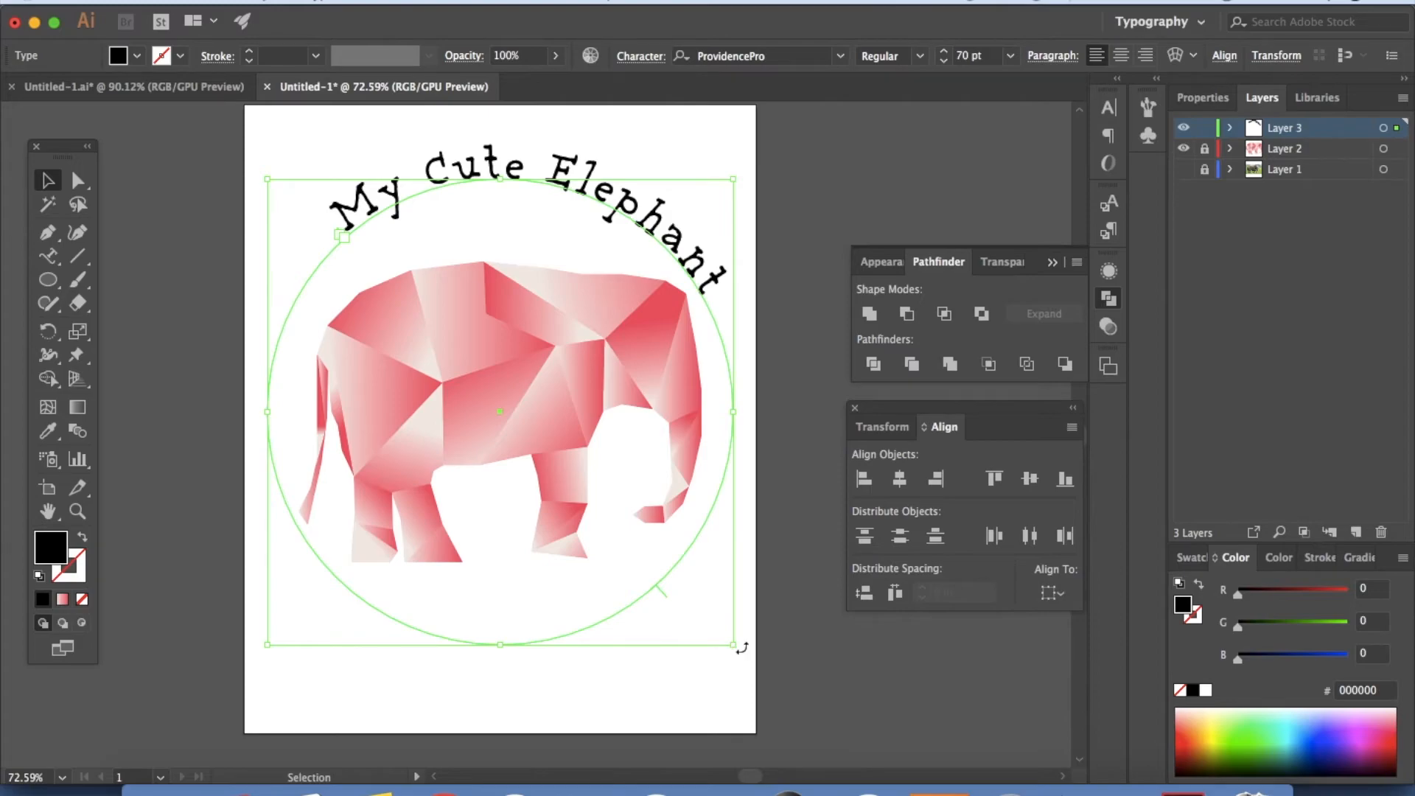
pyautogui.moveTo(741, 647); pyautogui.dragTo(747, 635)
pyautogui.click(839, 670)
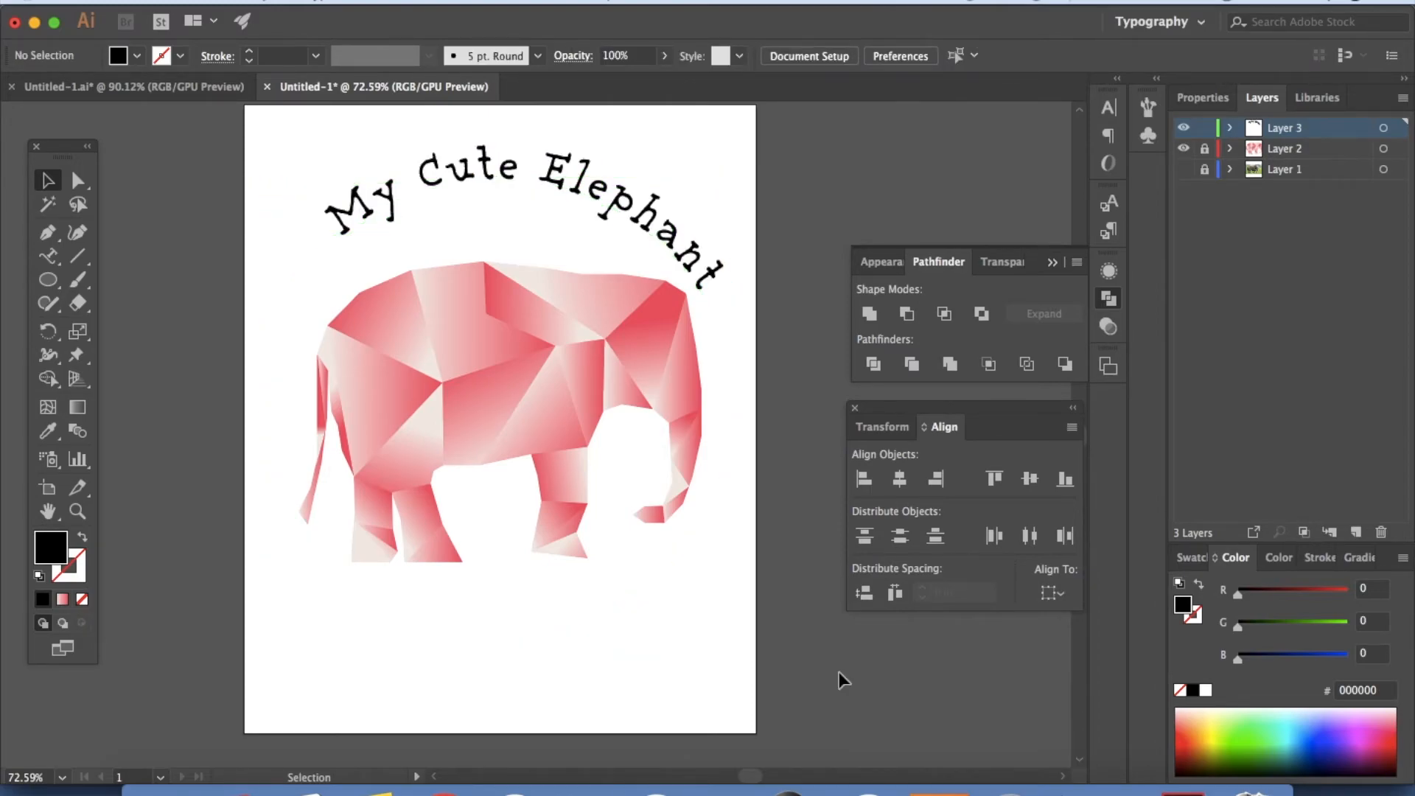
pyautogui.click(662, 582)
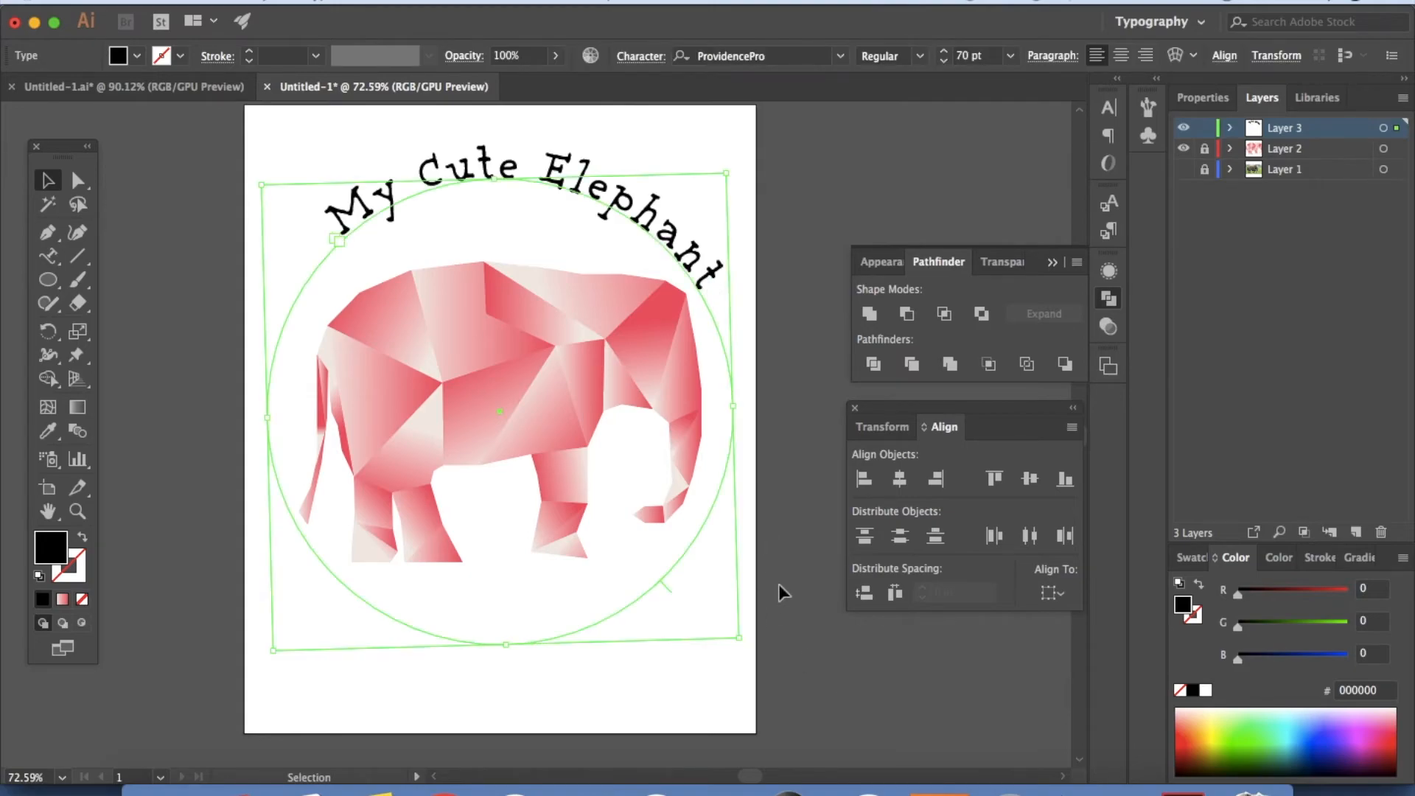
pyautogui.moveTo(742, 647); pyautogui.dragTo(768, 609)
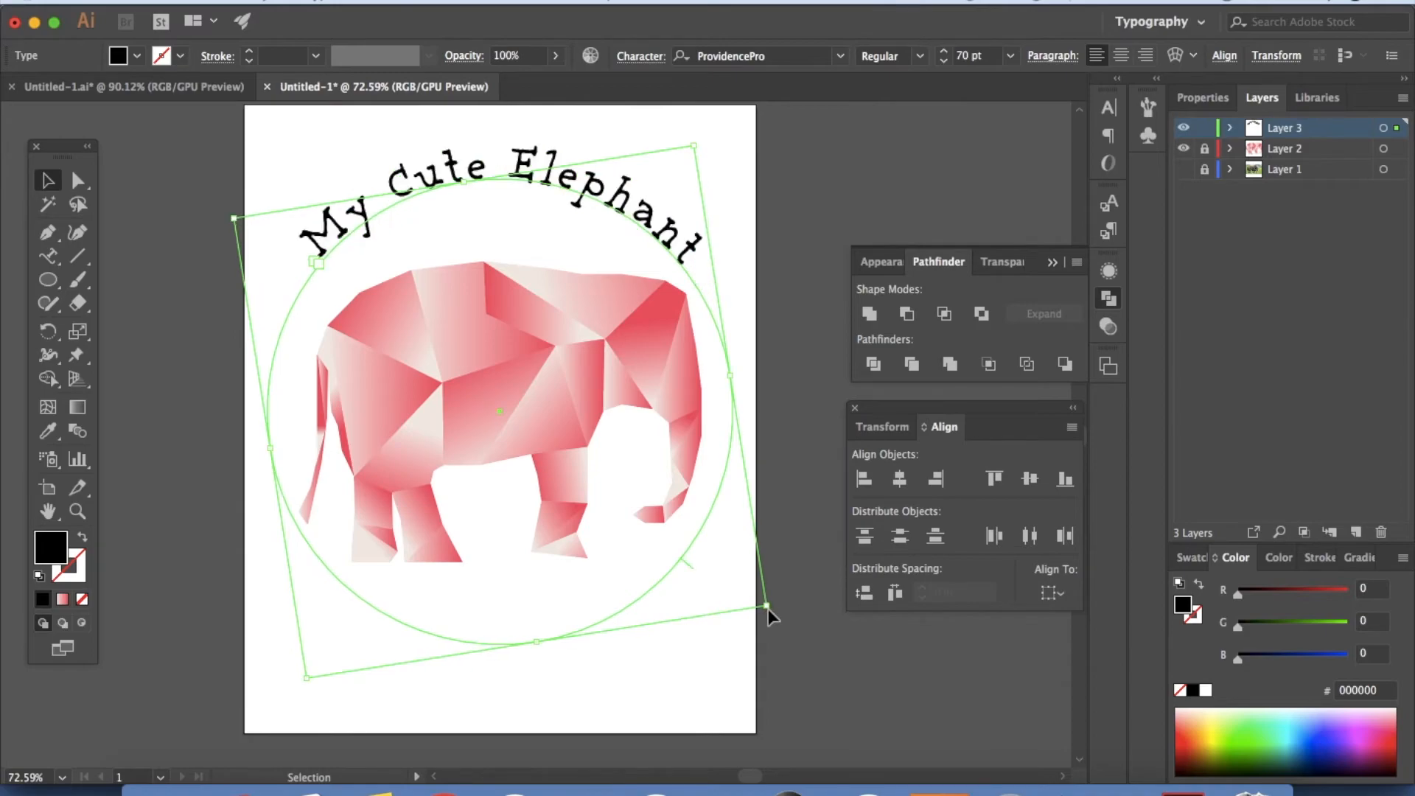
pyautogui.click(779, 660)
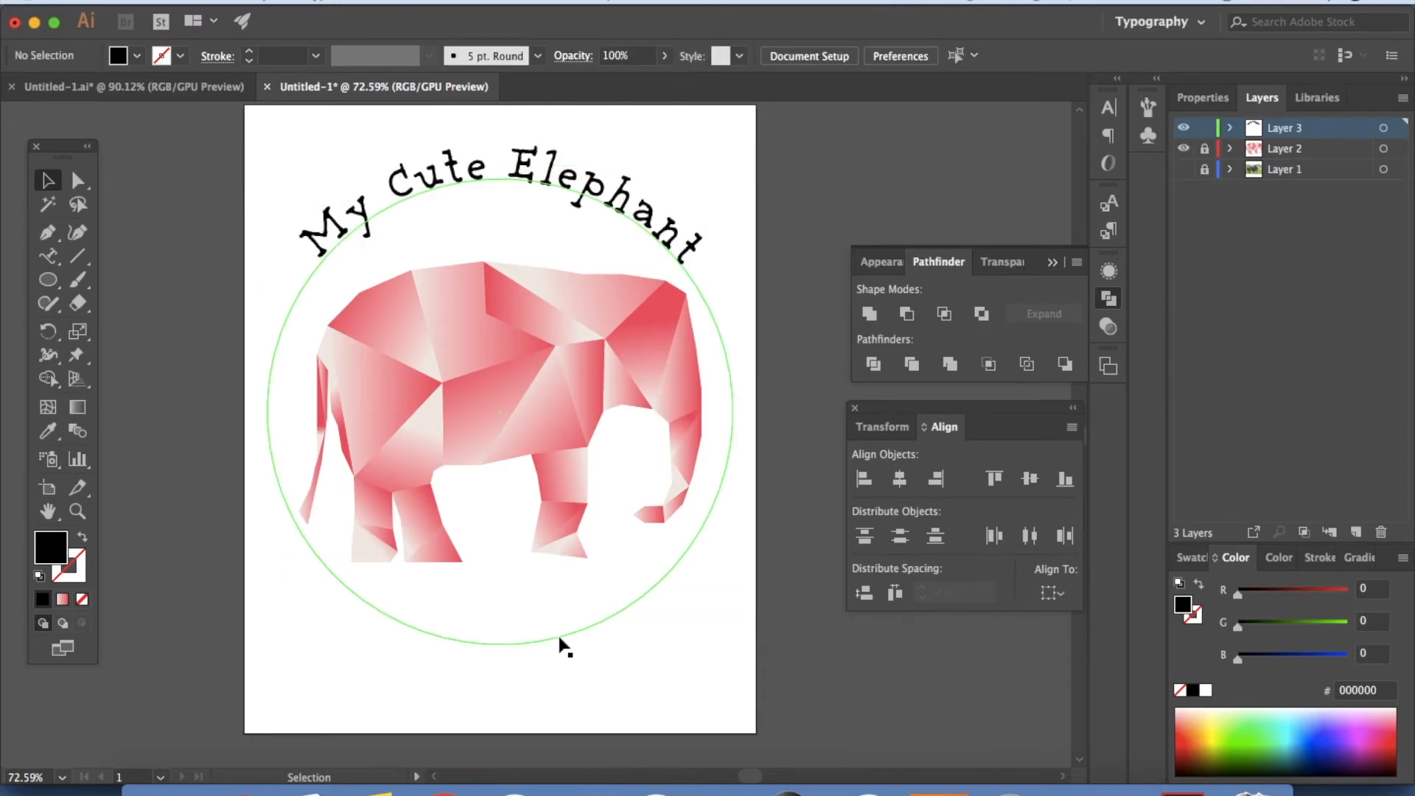
# Step: Duplicate the curved text in place in front, and flip the copy to the inner side of the circle
pyautogui.click(561, 643)
pyautogui.press('a')
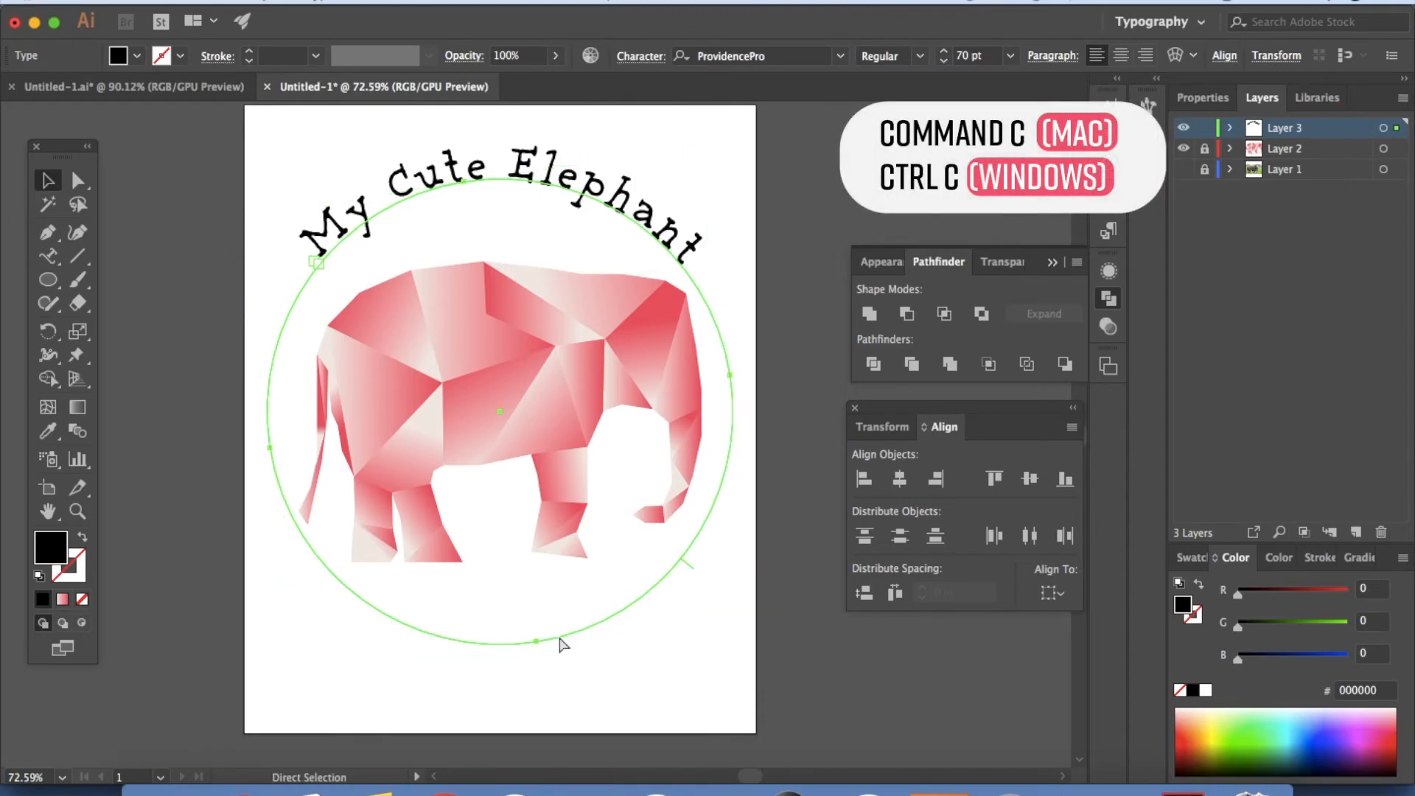
pyautogui.press('super+f')
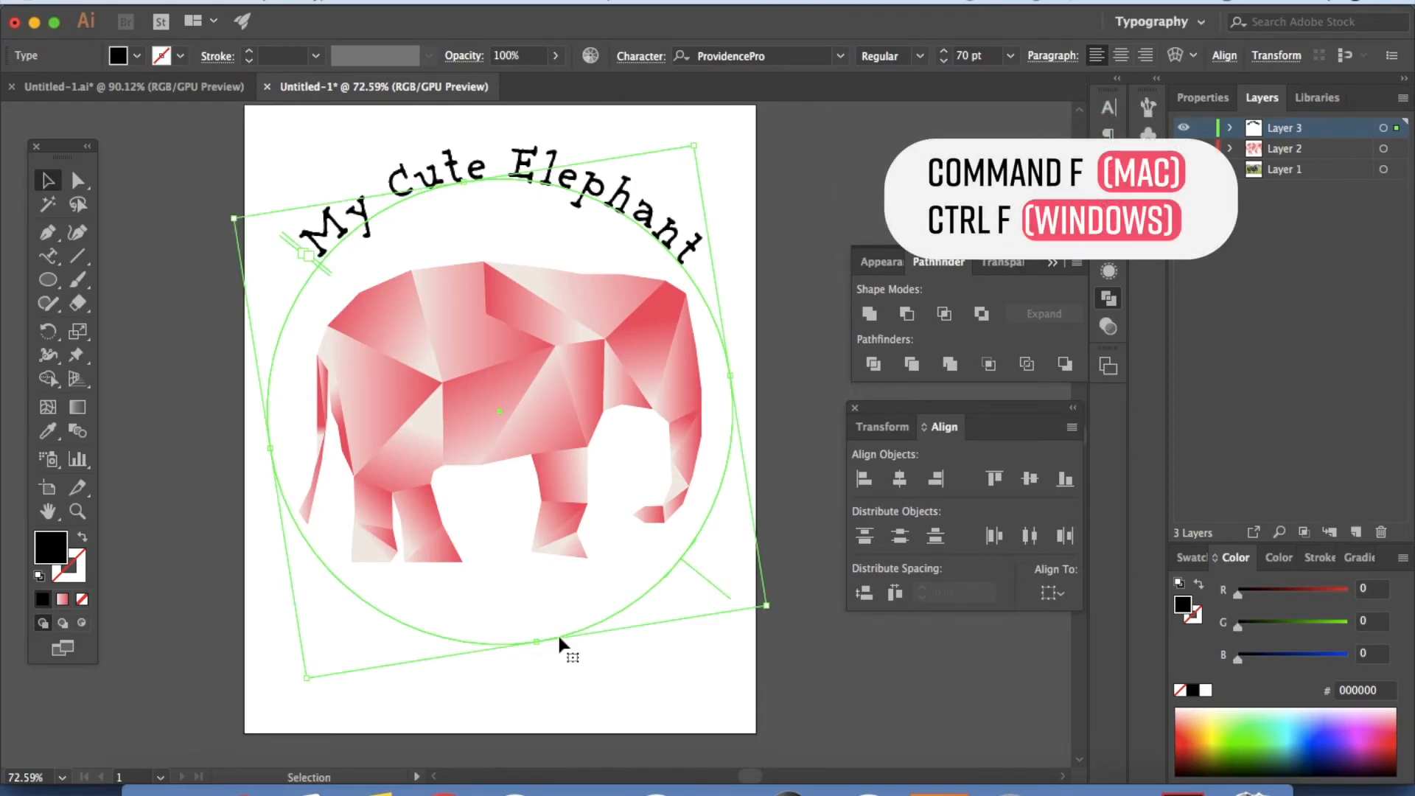
pyautogui.hscroll(5, 557, 632)
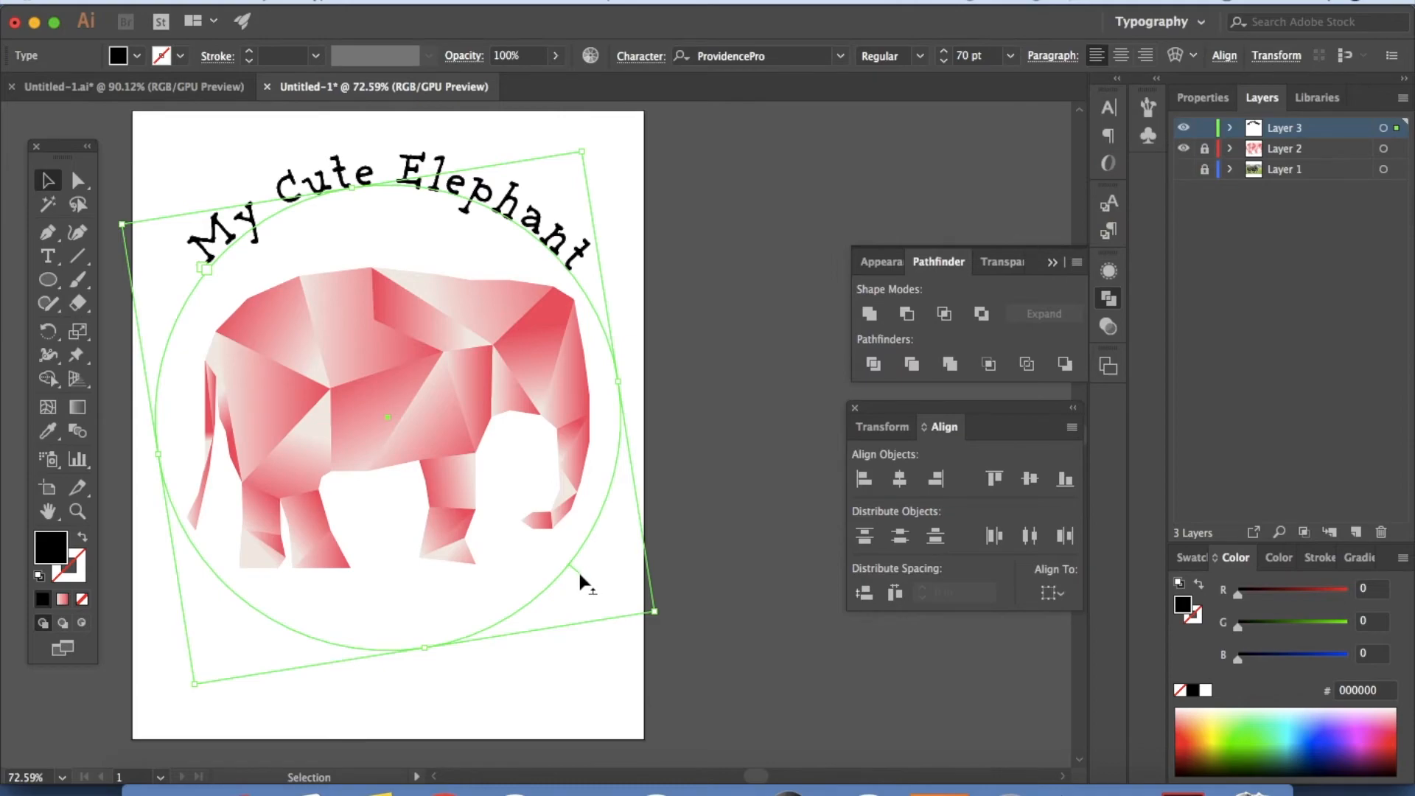
pyautogui.moveTo(580, 582); pyautogui.dragTo(263, 227)
# Step: Replace the wording of the duplicated curved text with "is turning ONE!"
pyautogui.press('t')
pyautogui.moveTo(520, 583); pyautogui.dragTo(501, 204)
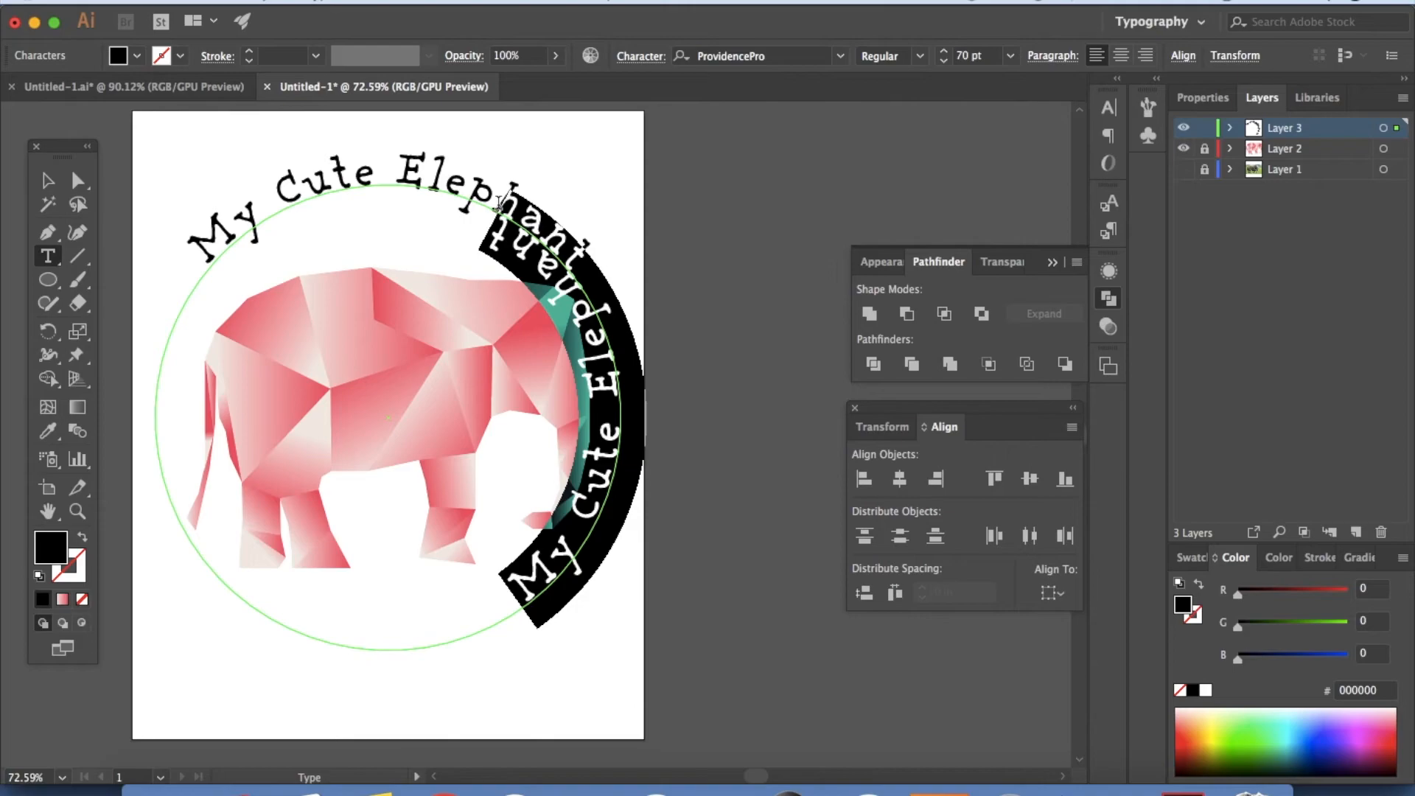
pyautogui.write('is turning ONE!')
pyautogui.press('Escape')
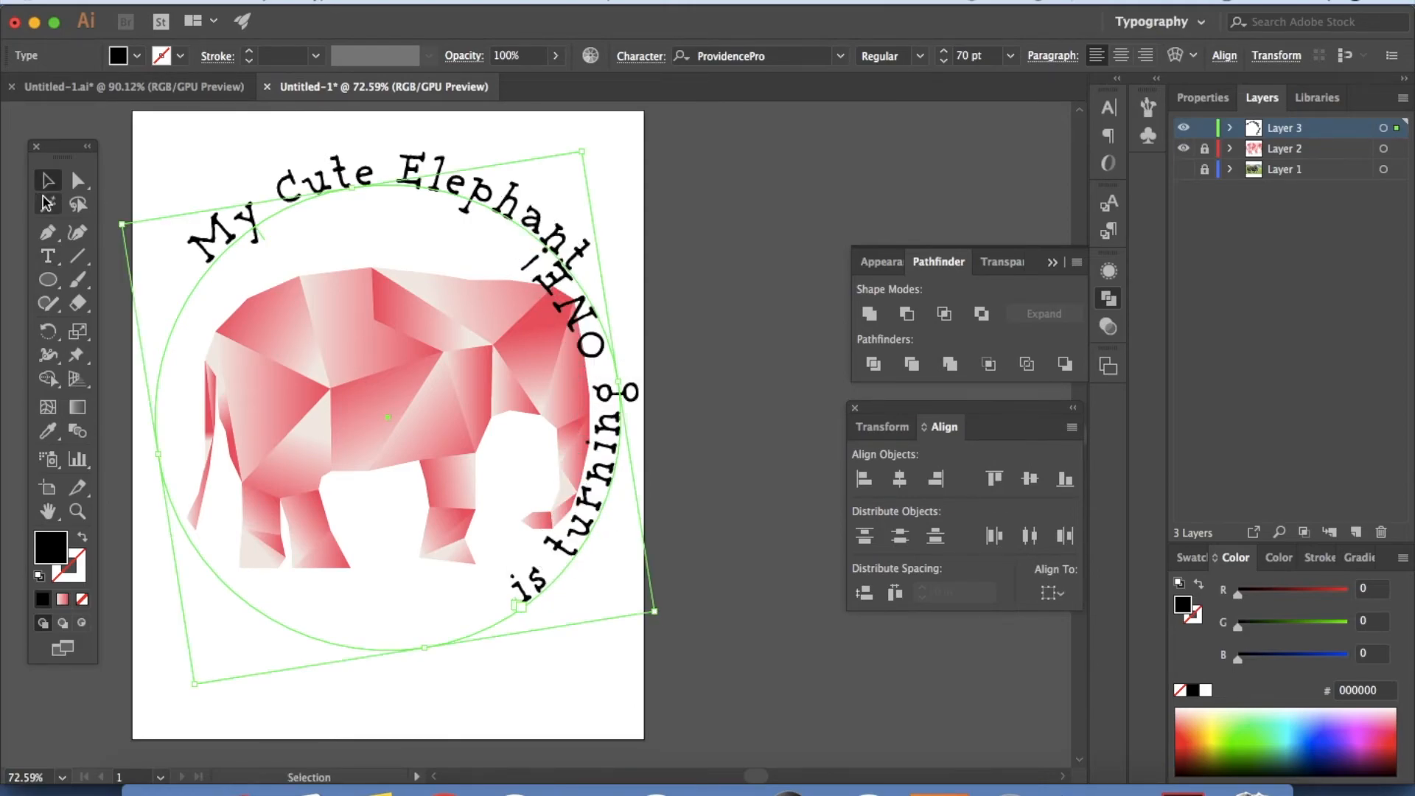
# Step: Rotate "is turning ONE!" so it curves along the bottom of the circle beneath the elephant, and deselect it
pyautogui.moveTo(657, 609); pyautogui.dragTo(193, 698)
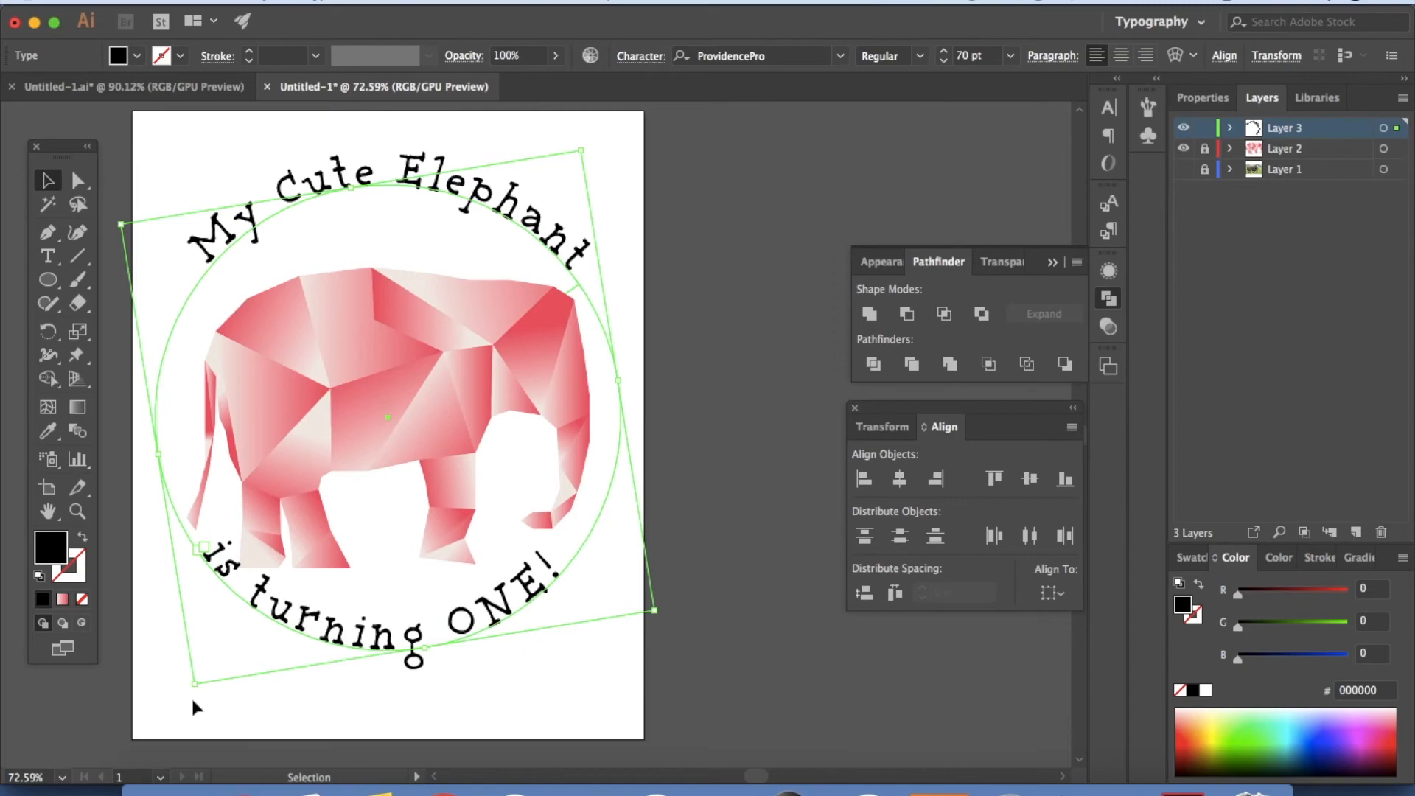
pyautogui.hscroll(-3, 667, 635)
pyautogui.scroll(-1, 666, 635)
pyautogui.click(810, 312)
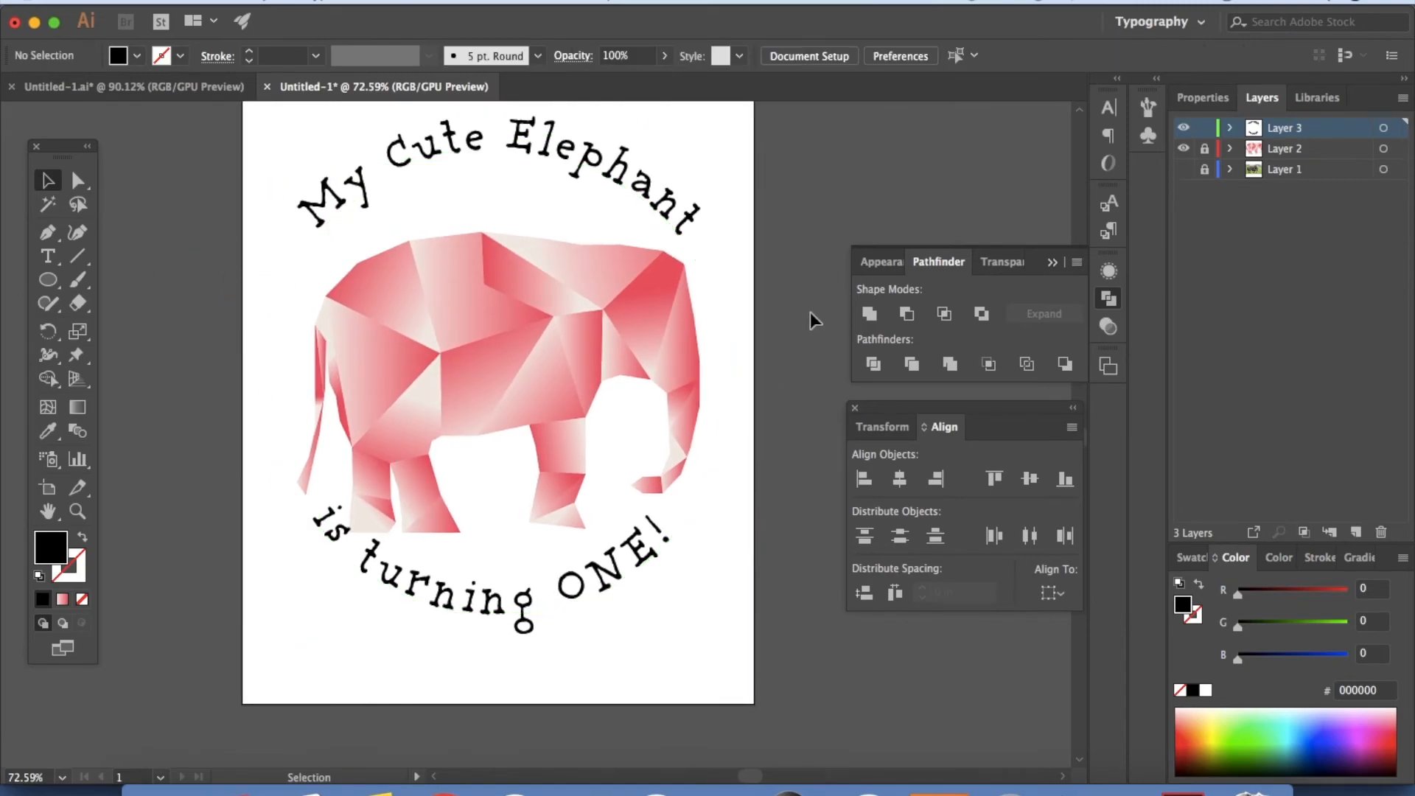
# Step: Unlock Layer 2, scale the elephant down slightly, and centre it between the two curved lines of text
pyautogui.hscroll(2, 811, 312)
pyautogui.scroll(2, 810, 312)
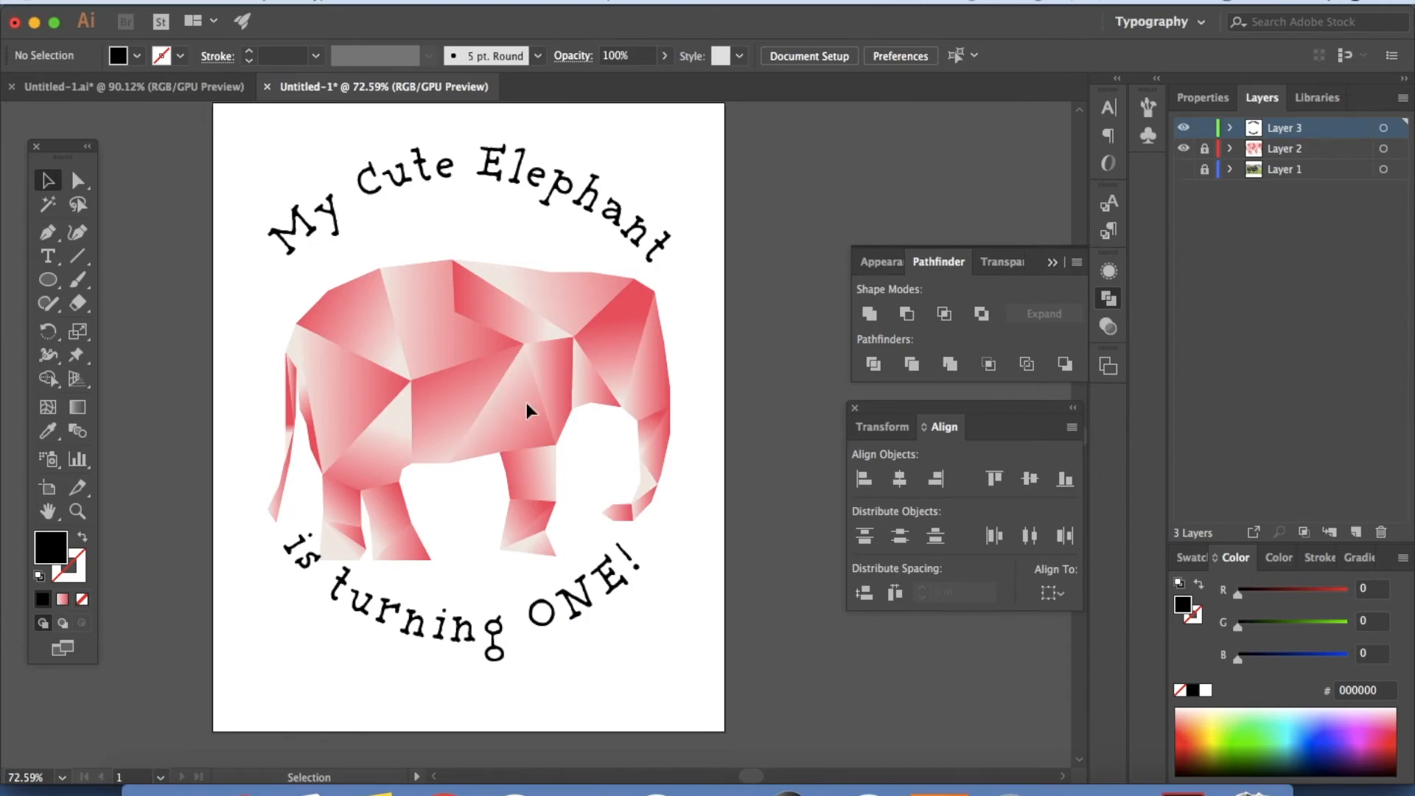
pyautogui.click(1204, 148)
pyautogui.click(1279, 154)
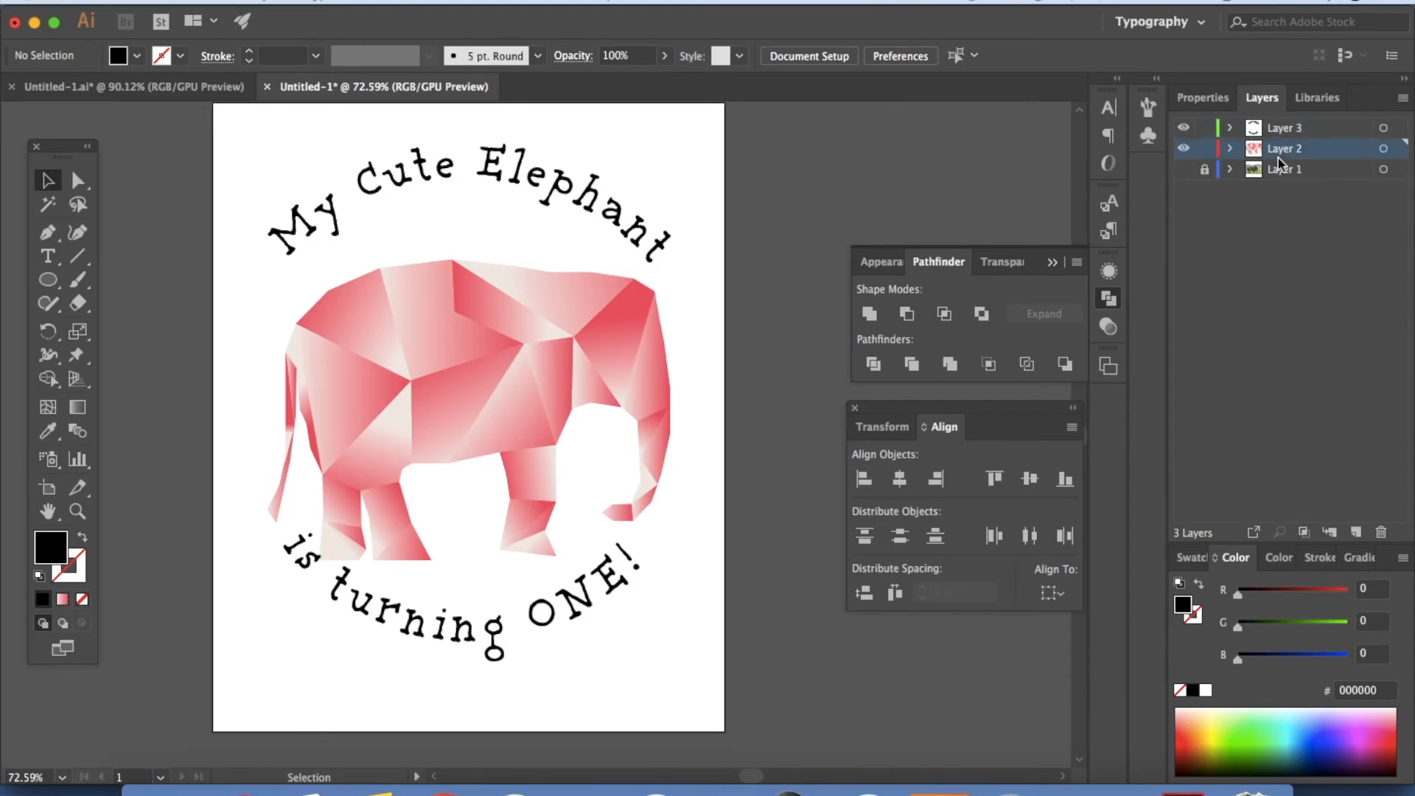
pyautogui.click(540, 358)
pyautogui.moveTo(538, 351); pyautogui.dragTo(537, 331)
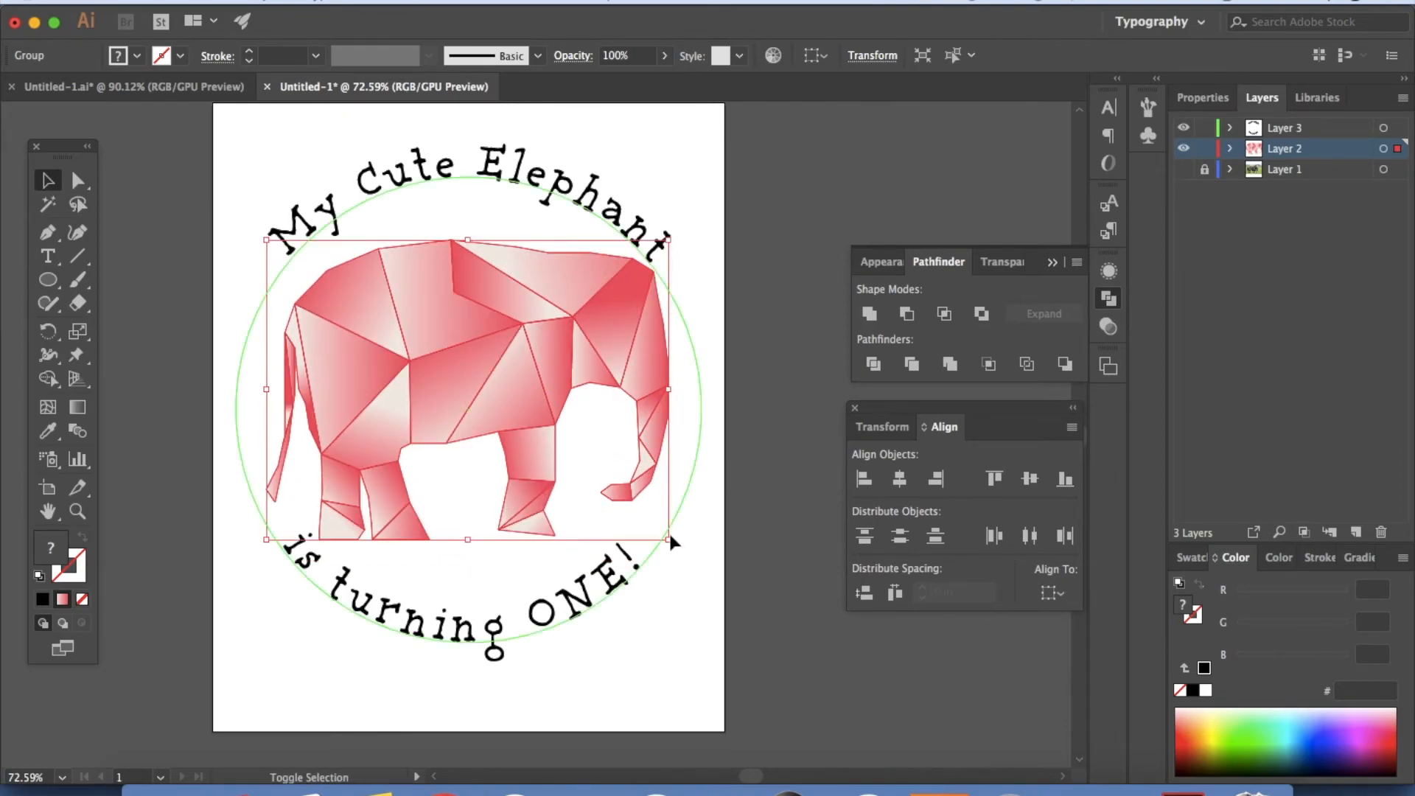
pyautogui.moveTo(671, 542); pyautogui.dragTo(646, 523)
pyautogui.moveTo(537, 382); pyautogui.dragTo(545, 391)
pyautogui.click(791, 502)
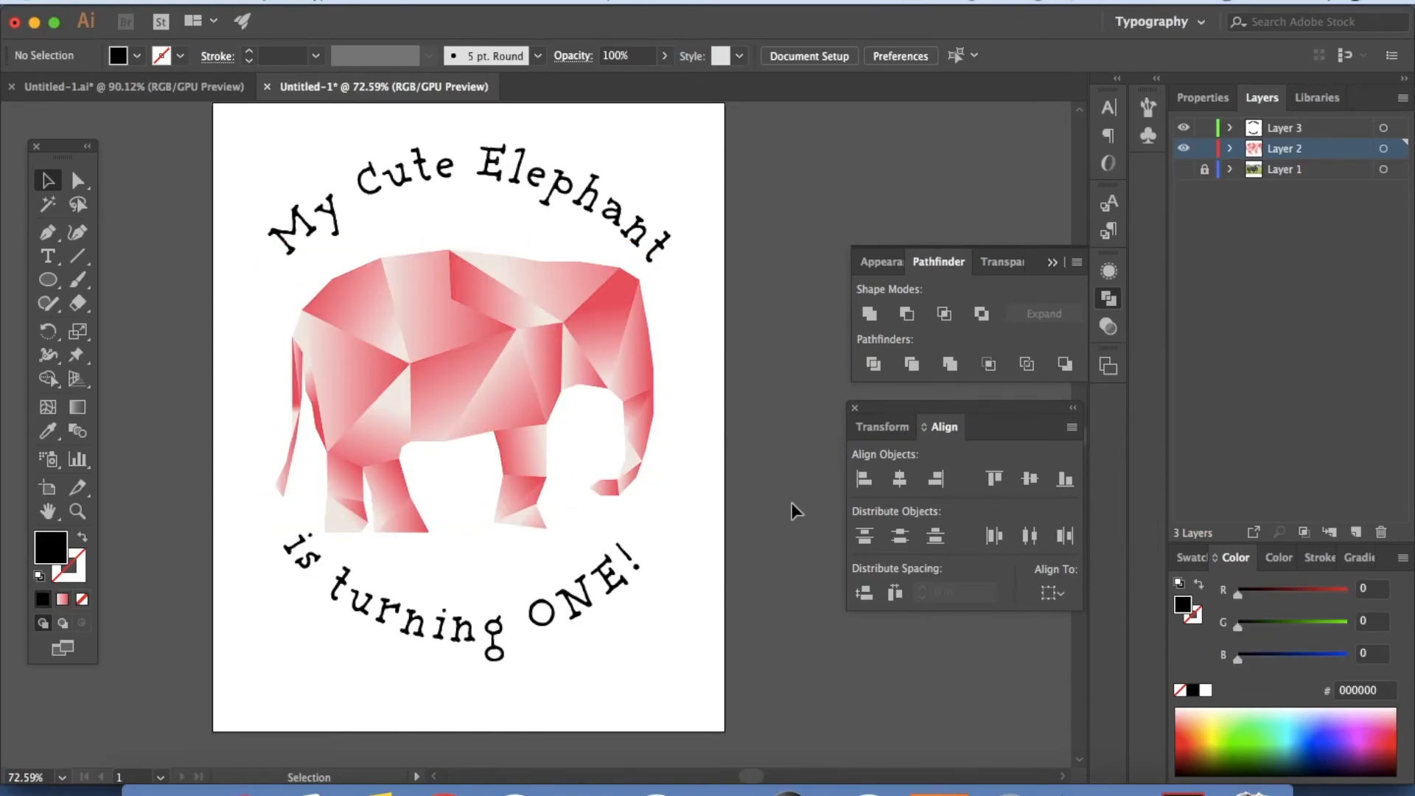
# Step: Copy the sparse speckle texture from the middle of the lower row in Vector Textures.ai
pyautogui.scroll(2, 792, 502)
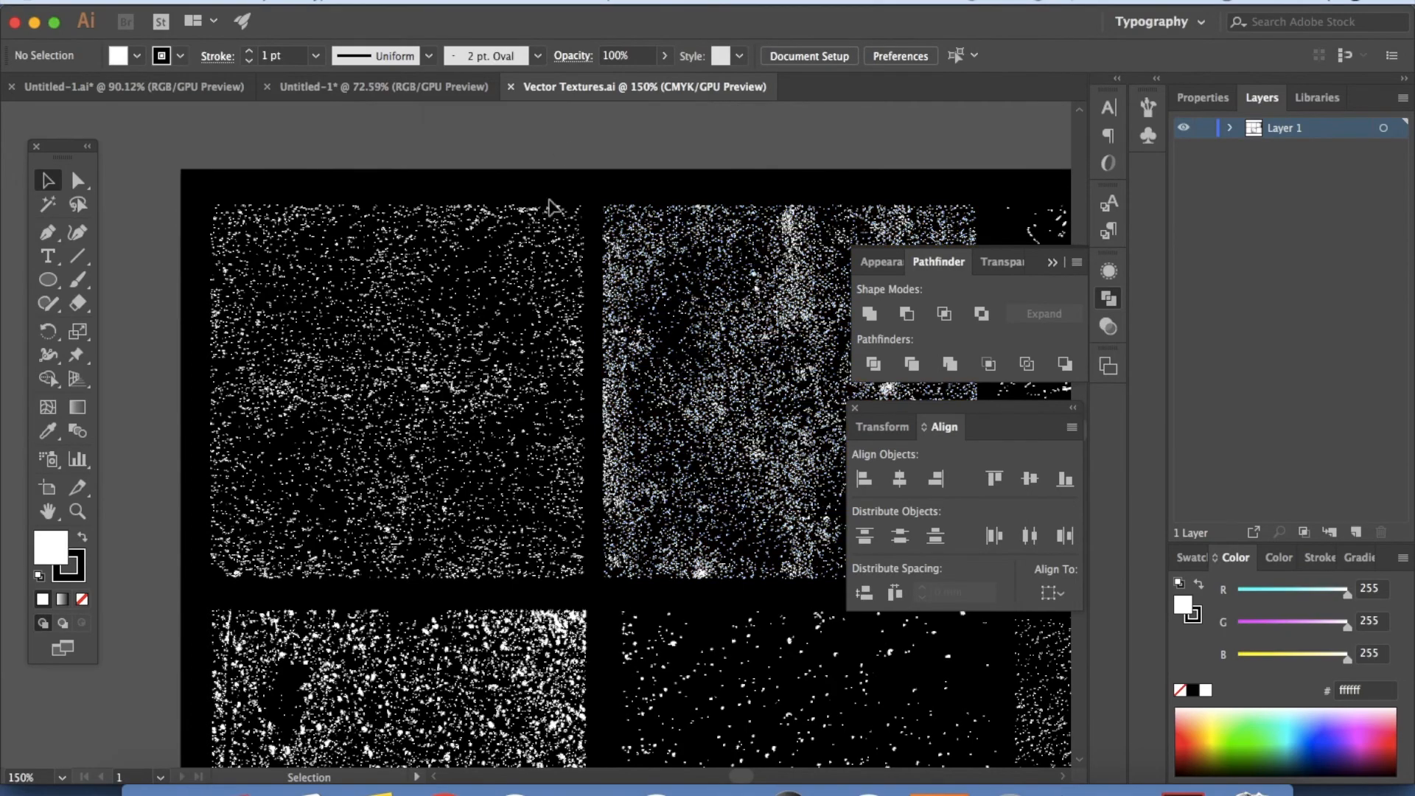
pyautogui.press('super+Tab')
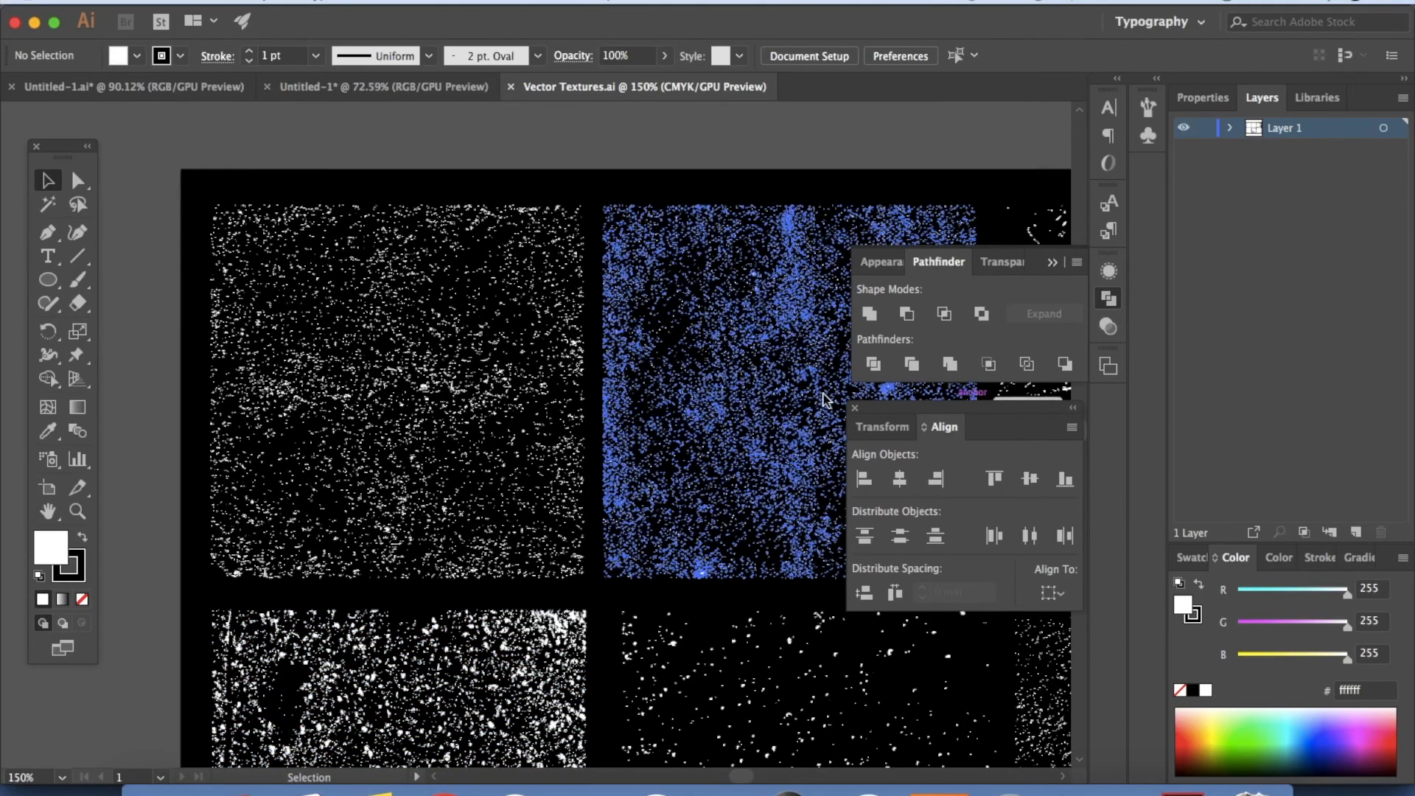
pyautogui.scroll(-5, 506, 368)
pyautogui.hscroll(5, 505, 369)
pyautogui.scroll(-10, 470, 354)
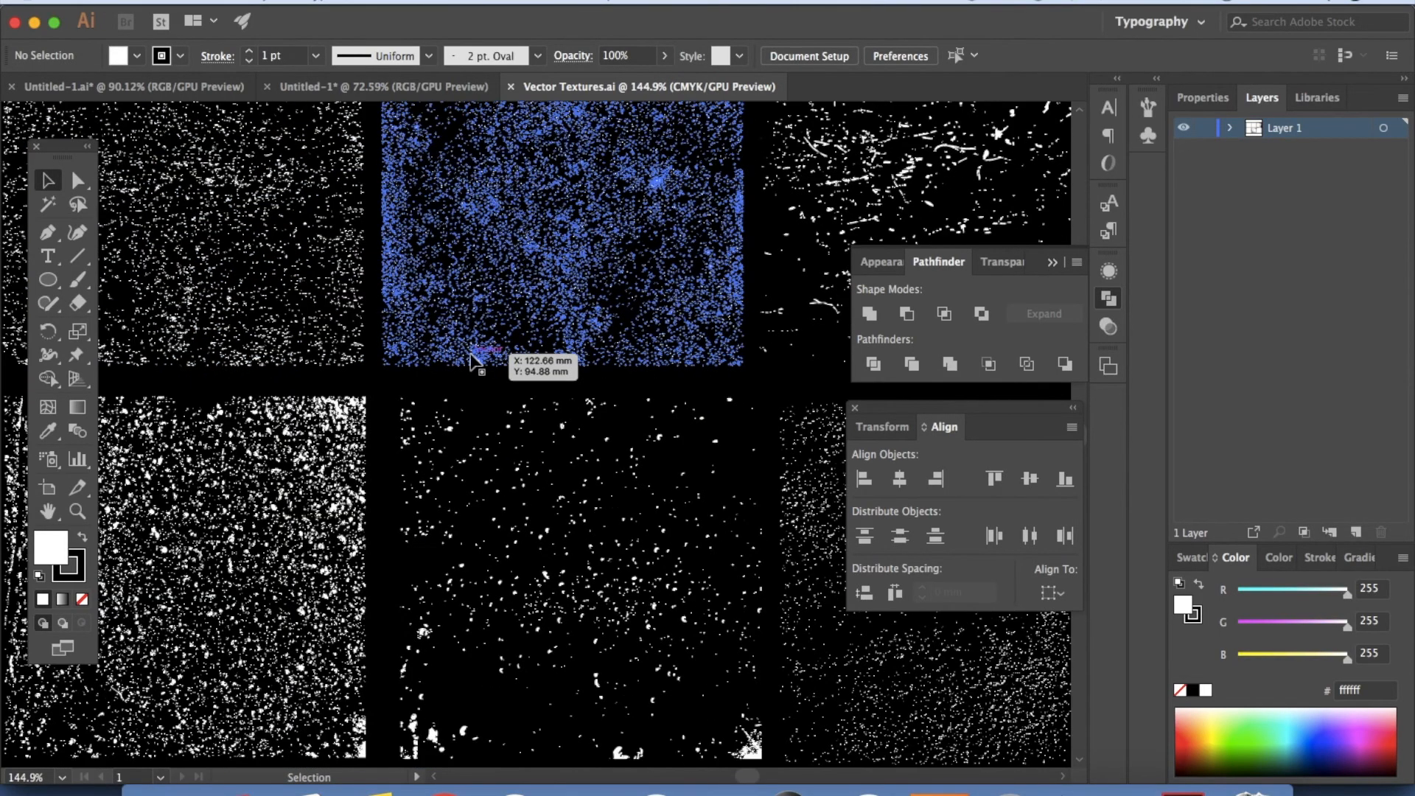
pyautogui.click(557, 387)
pyautogui.click(771, 312)
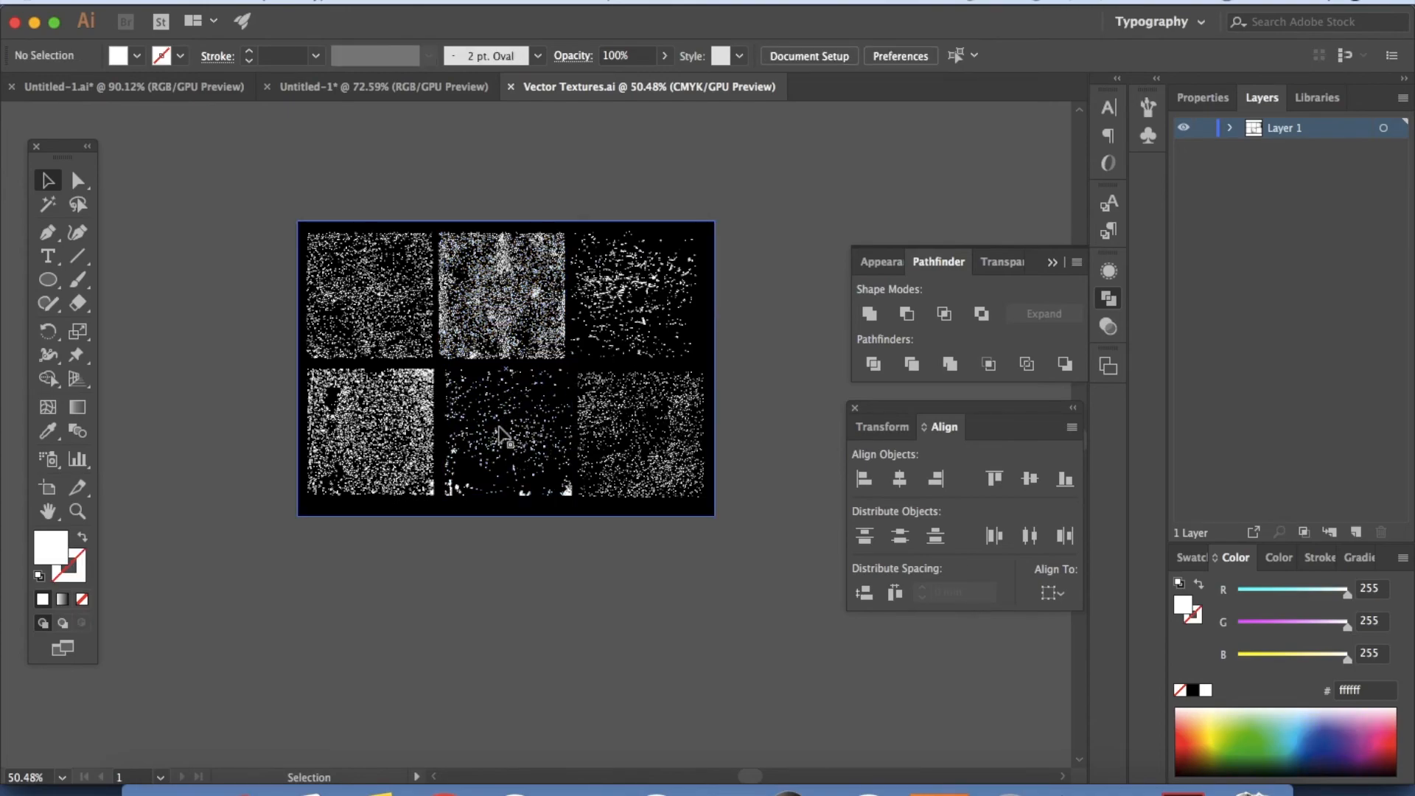
pyautogui.click(514, 443)
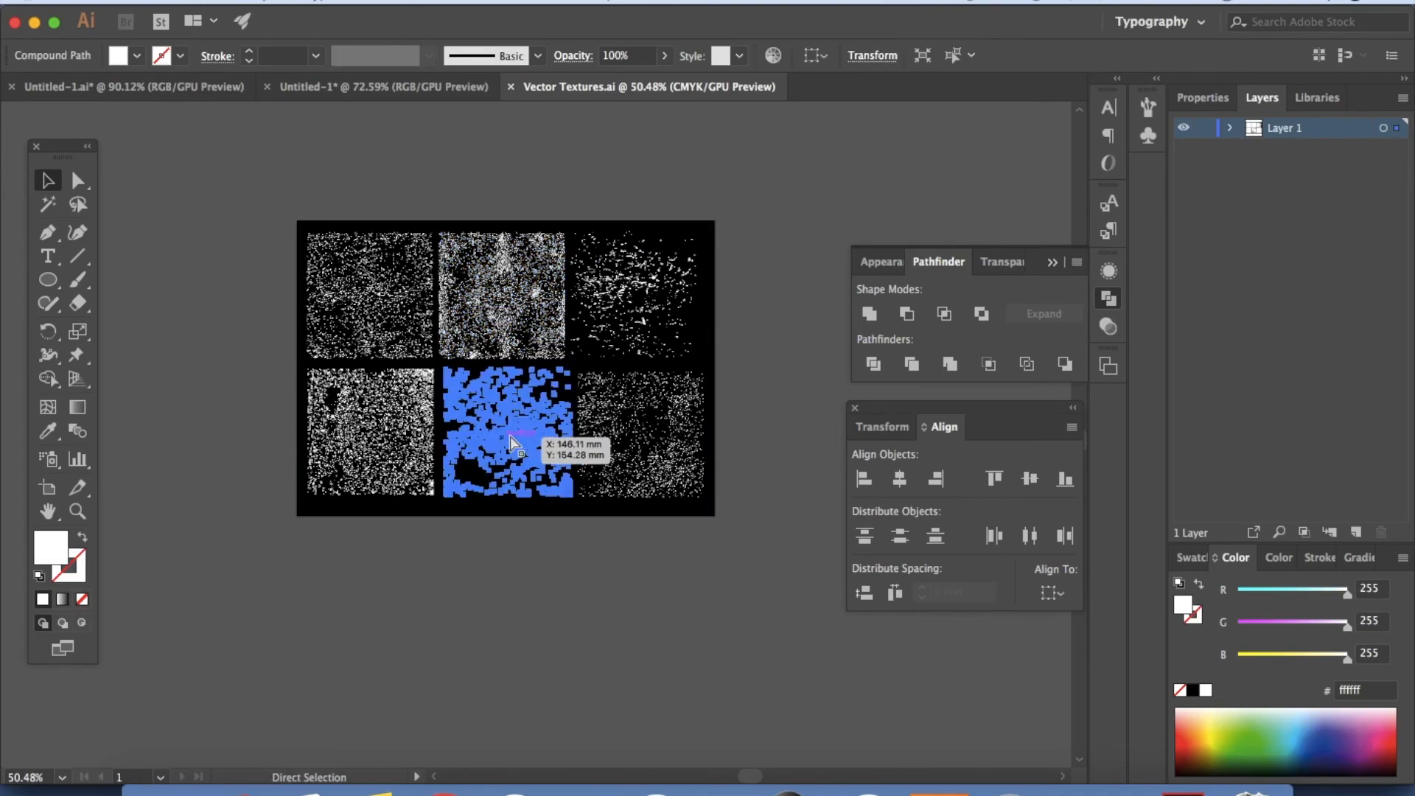
pyautogui.press('super+c')
# Step: Paste the speckle texture into the elephant document and place it over the elephant's back half
pyautogui.click(377, 89)
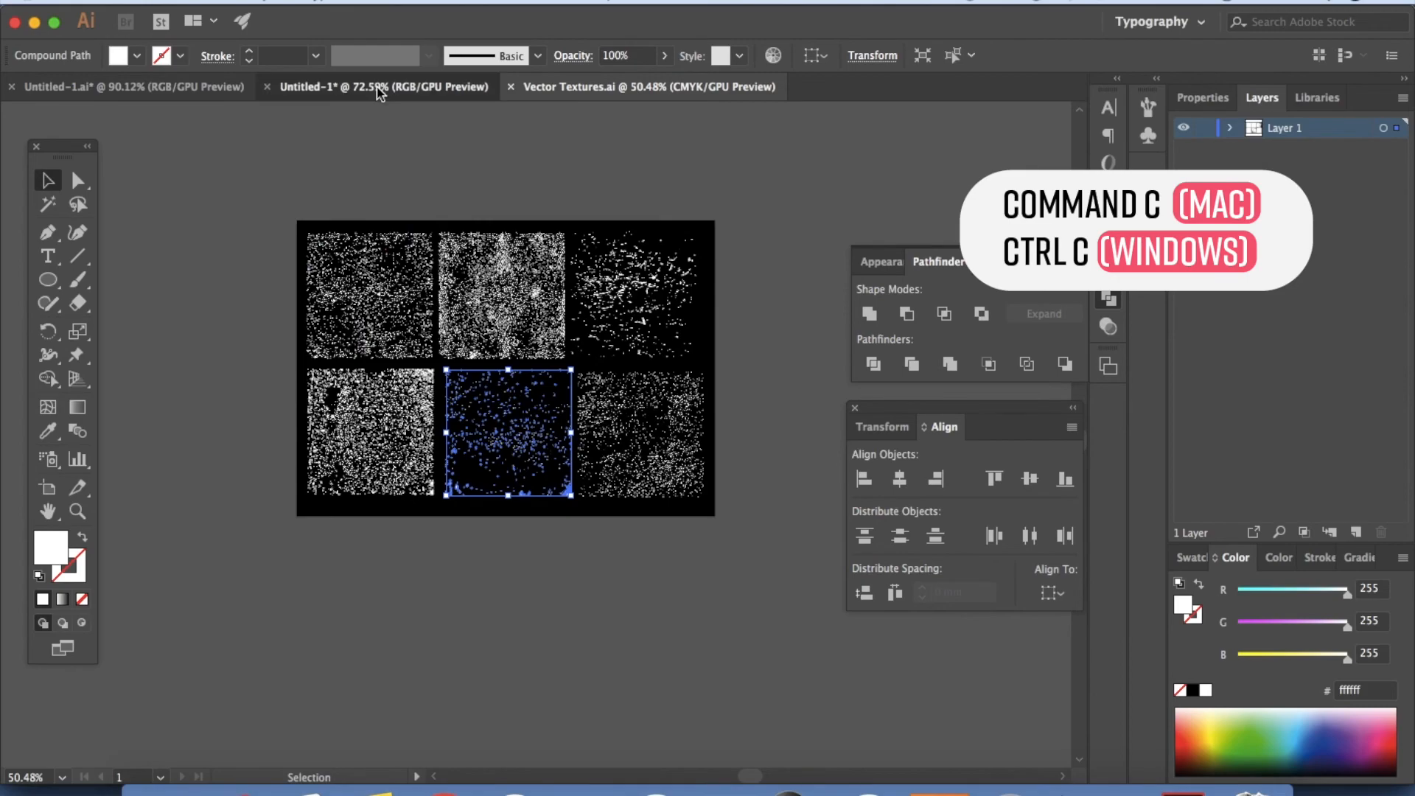
pyautogui.press('super+v')
pyautogui.moveTo(592, 476); pyautogui.dragTo(409, 382)
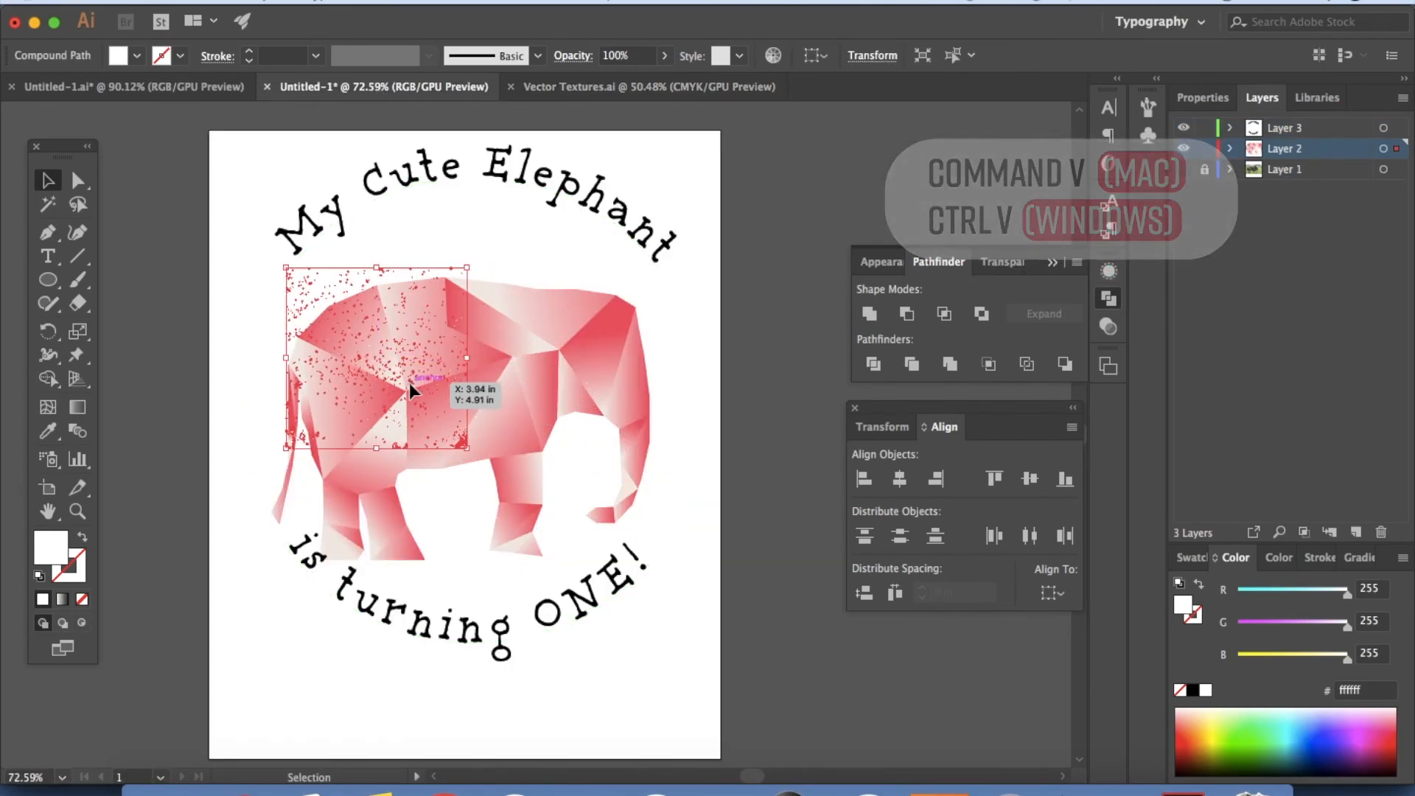
# Step: Try covering the elephant's front half with a second pasted copy of the speckle texture, and undo it
pyautogui.press('super')
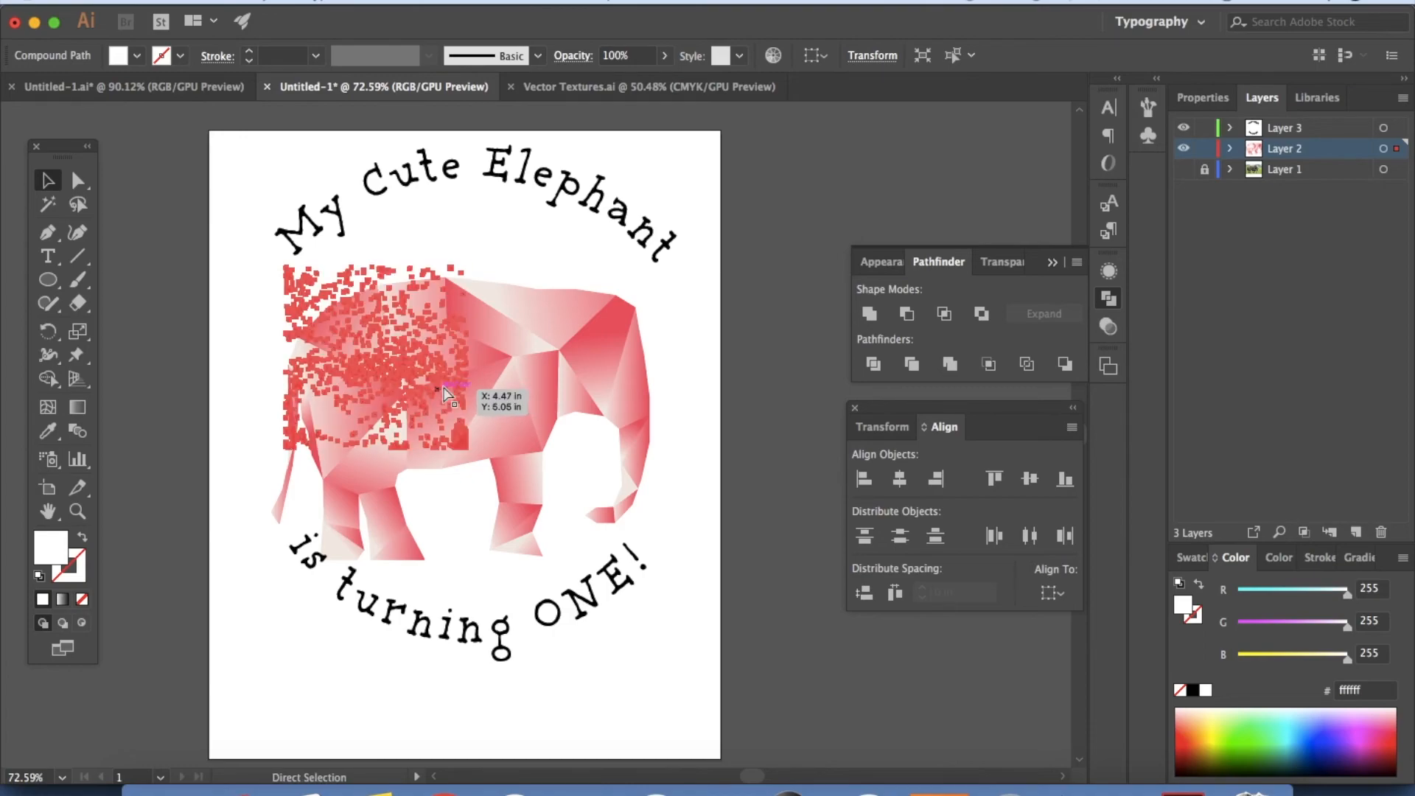
pyautogui.press('super+v')
pyautogui.moveTo(567, 444); pyautogui.dragTo(606, 295)
pyautogui.click(825, 354)
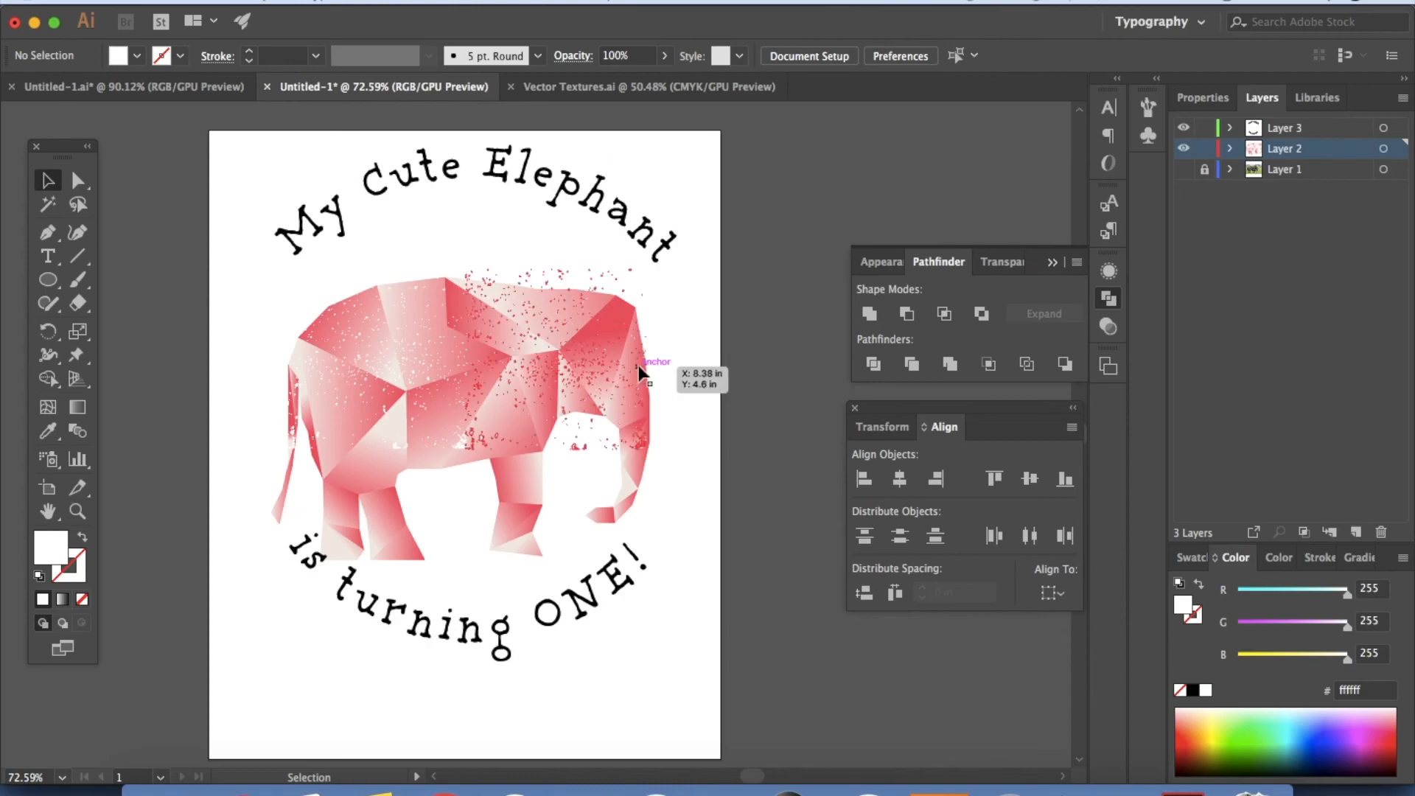
pyautogui.press('super+shift')
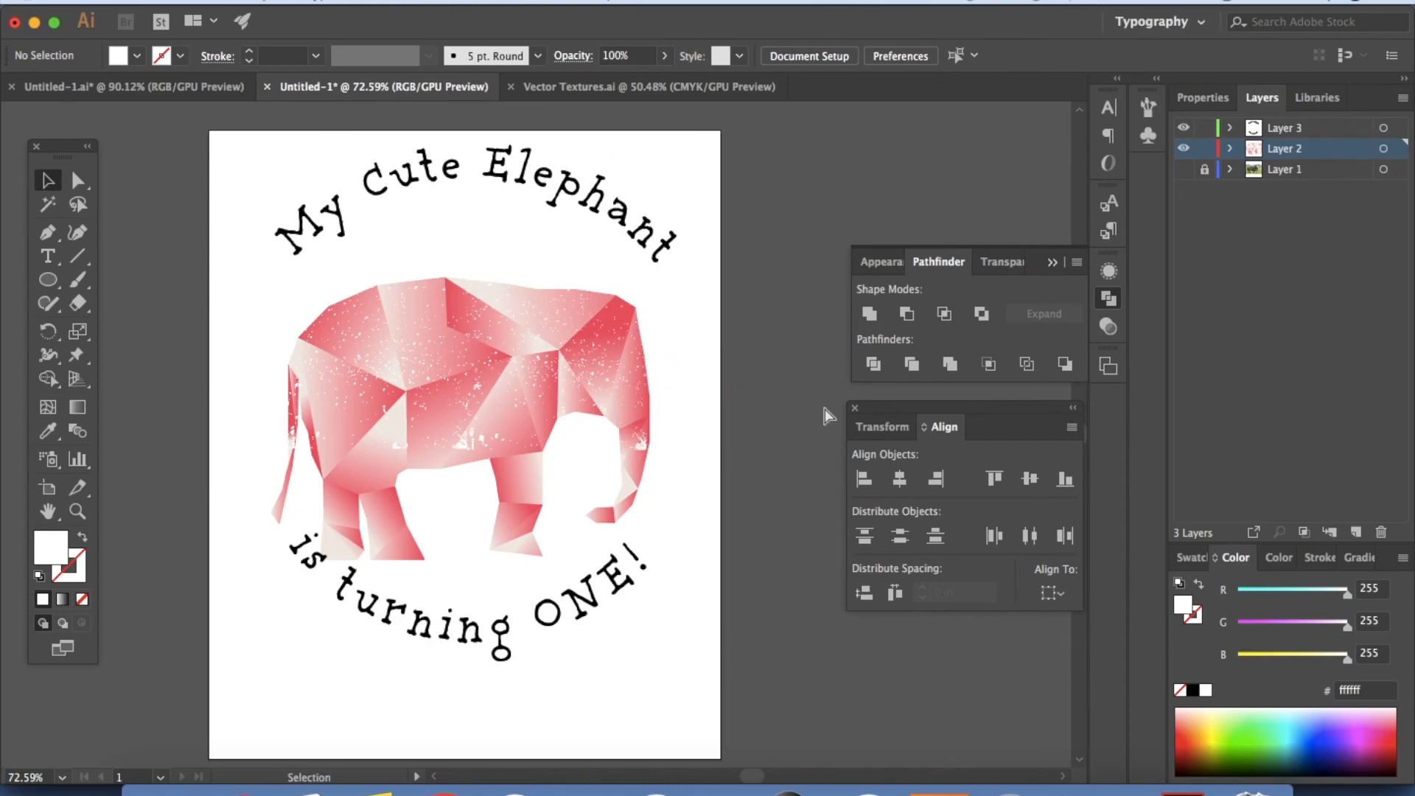
pyautogui.press('super+z')
pyautogui.press('super+z')
# Step: Enlarge the speckle texture and position it over the whole elephant
pyautogui.moveTo(466, 449); pyautogui.dragTo(706, 784)
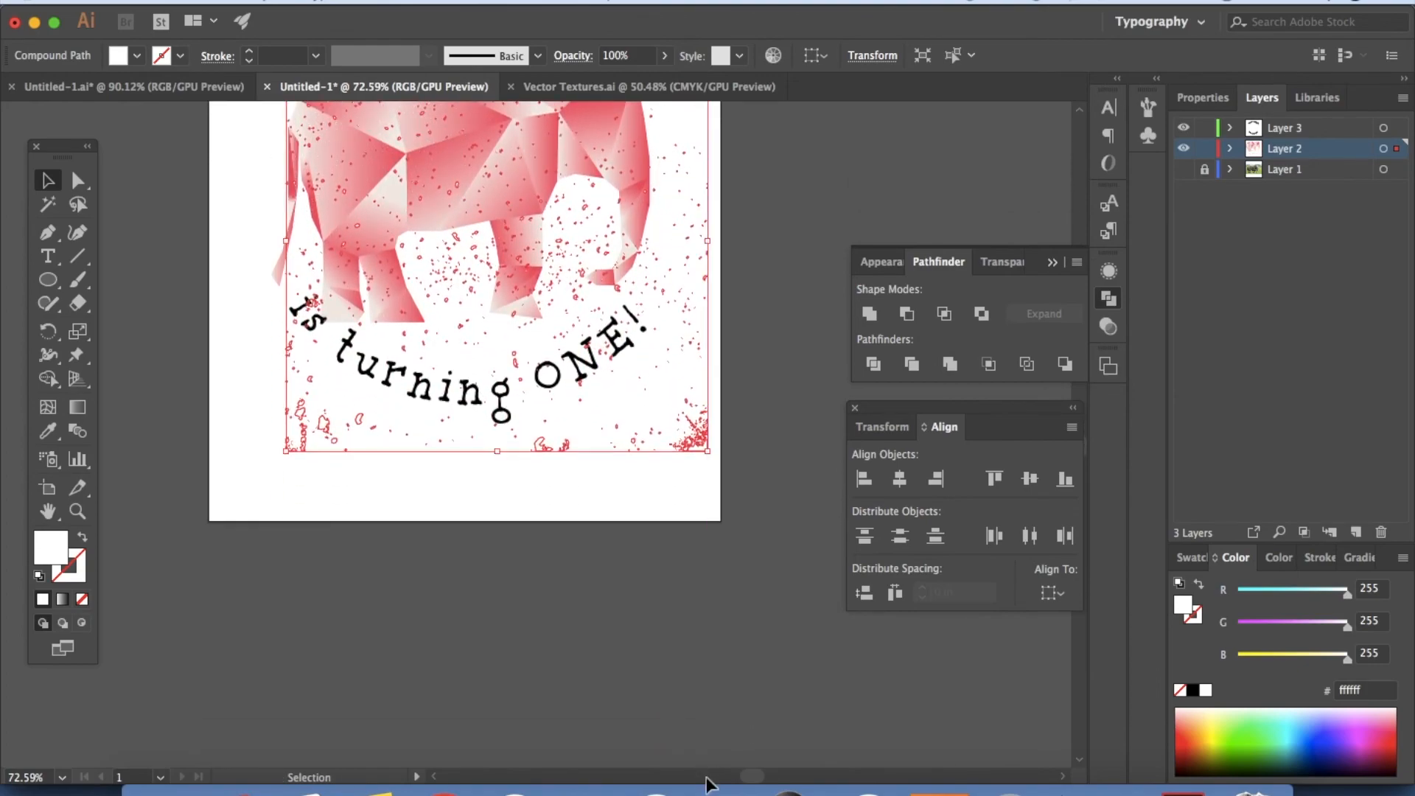
pyautogui.scroll(9, 706, 783)
pyautogui.scroll(-4, 706, 783)
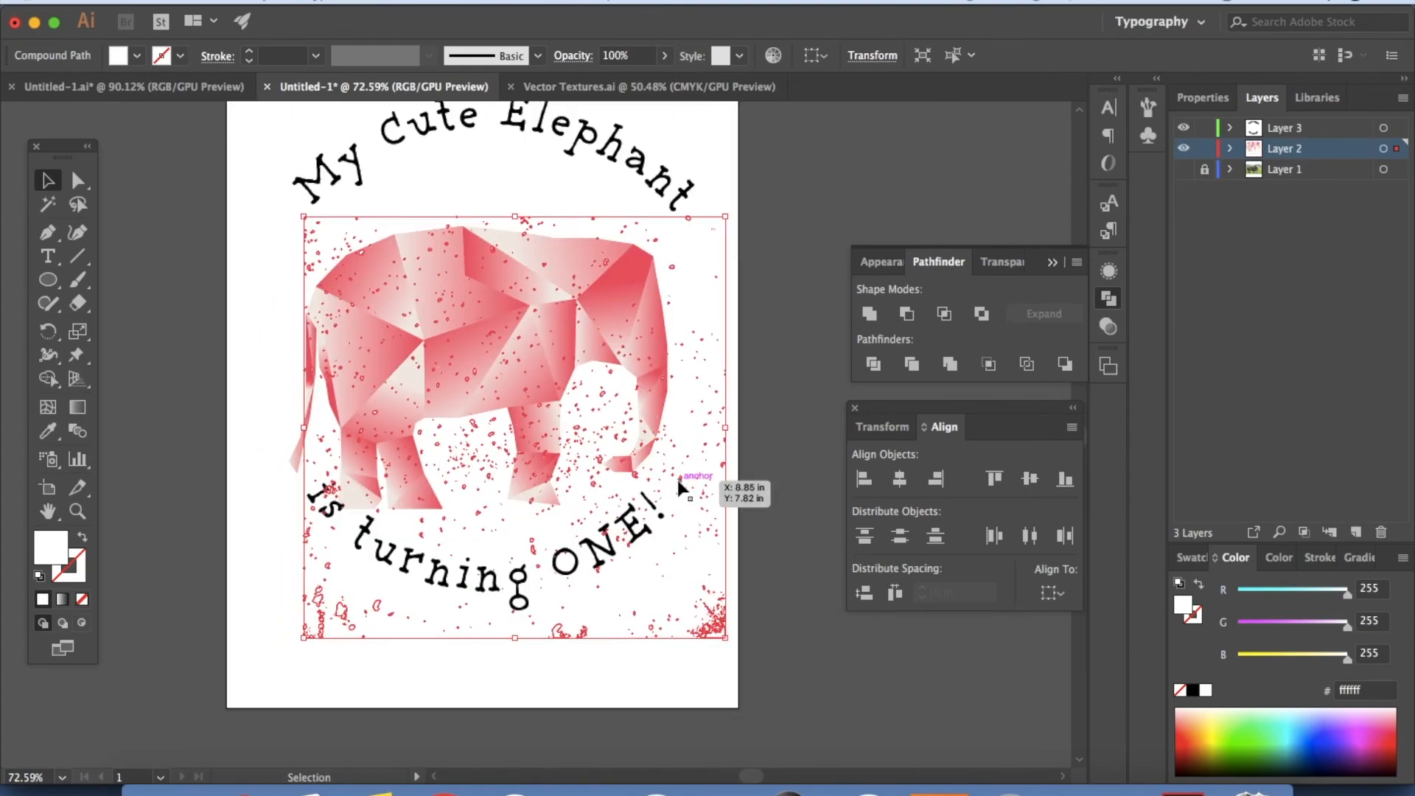
pyautogui.moveTo(678, 480); pyautogui.dragTo(654, 401)
pyautogui.click(796, 429)
pyautogui.click(691, 537)
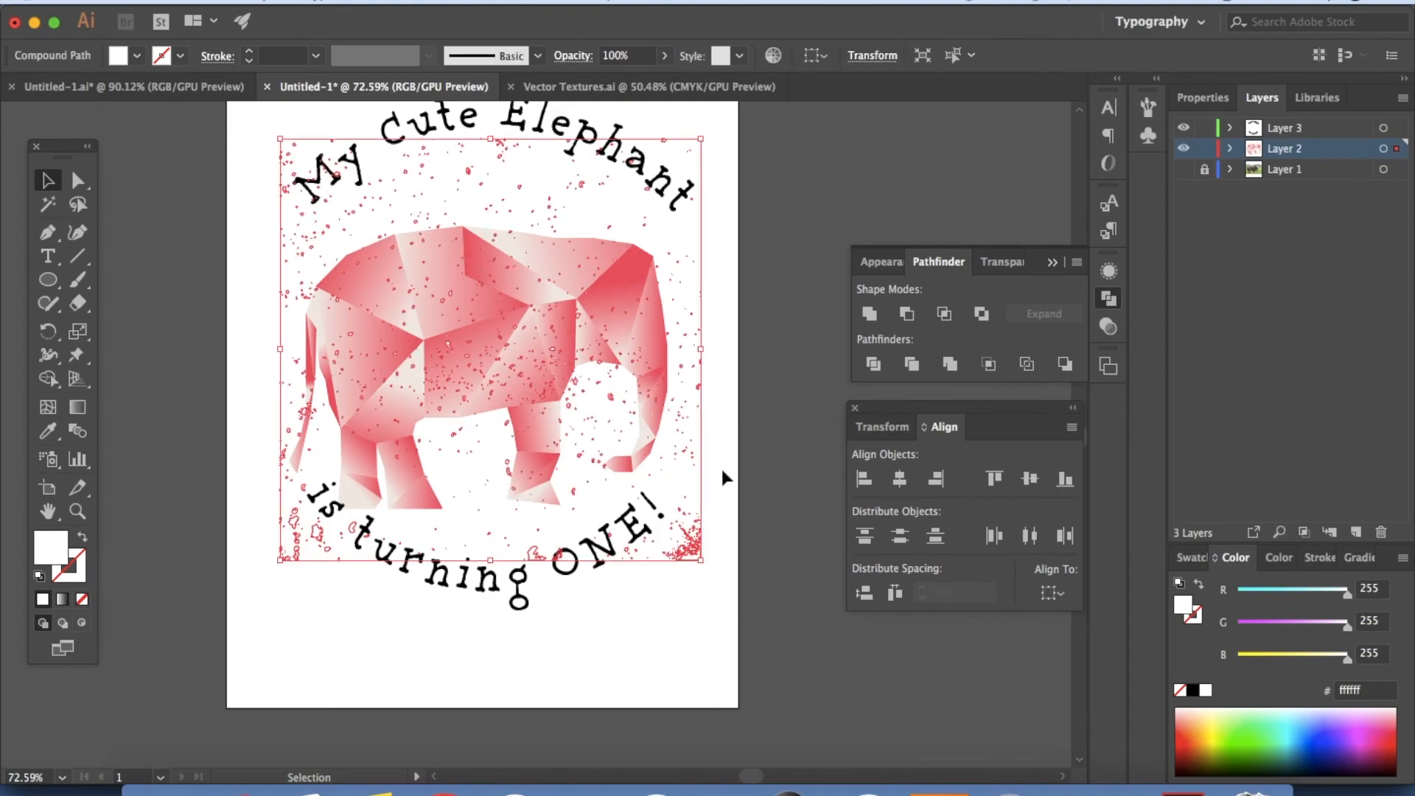
pyautogui.click(764, 465)
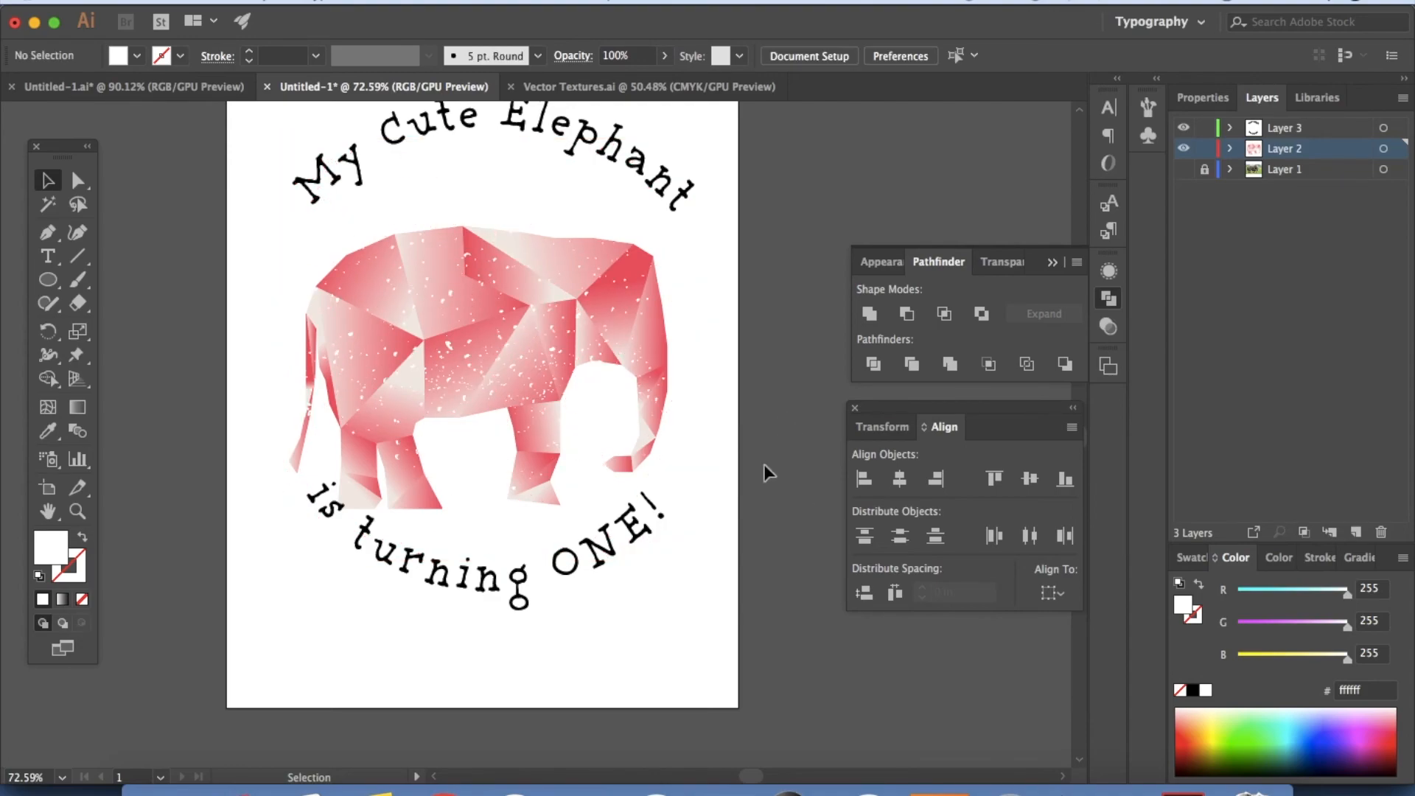
# Step: Set the blend mode of the speckle texture over the elephant to Overlay
pyautogui.click(573, 411)
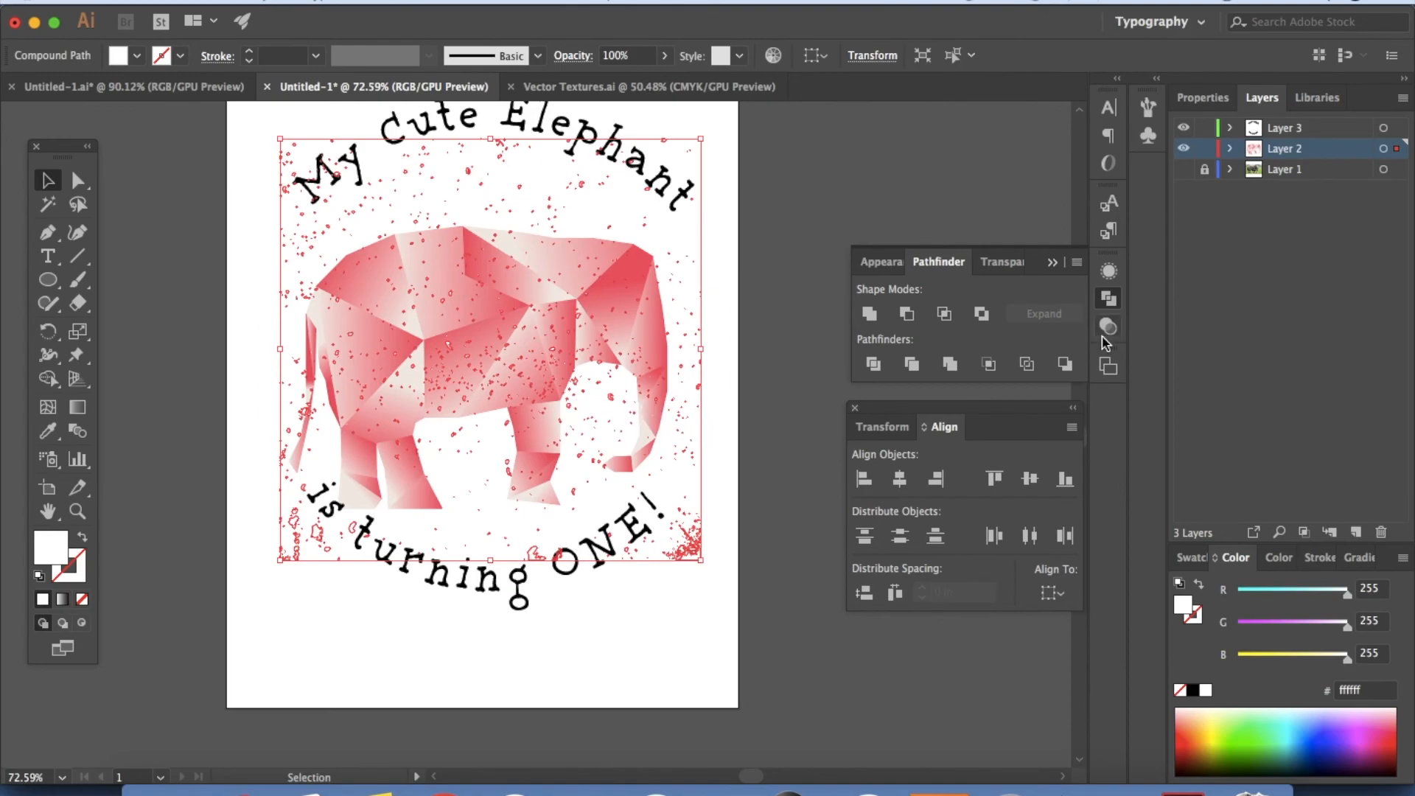
pyautogui.click(1002, 263)
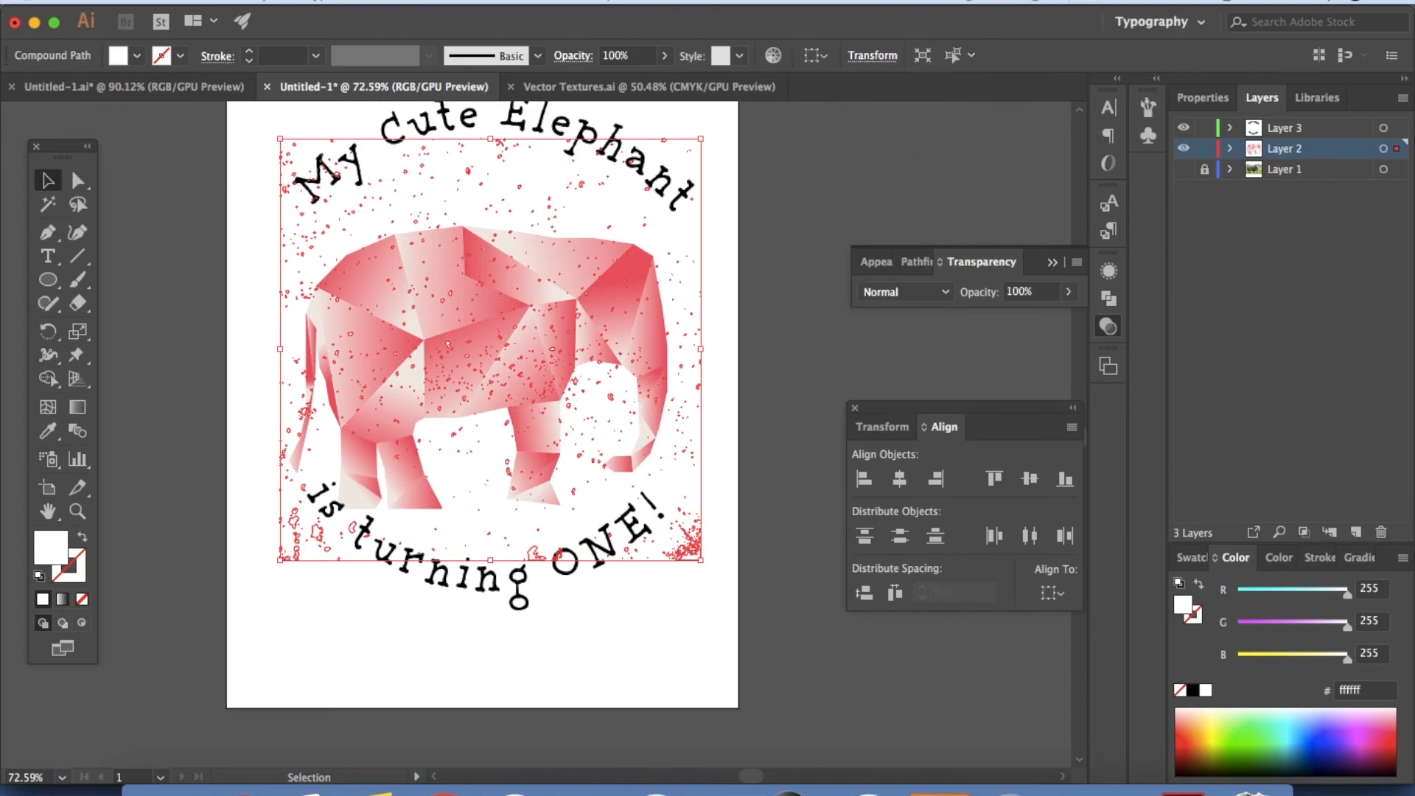
pyautogui.click(554, 1)
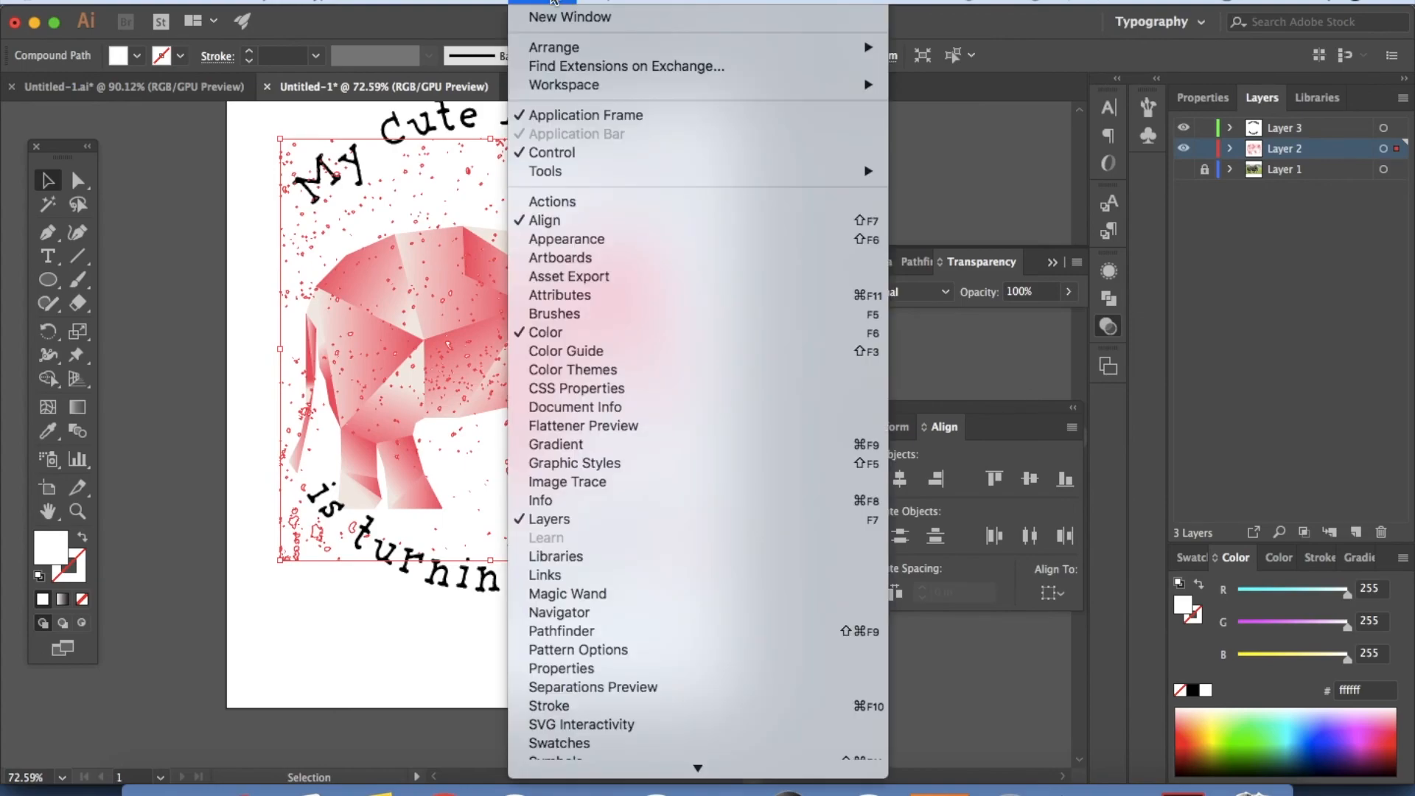
pyautogui.scroll(-5, 569, 642)
pyautogui.click(569, 574)
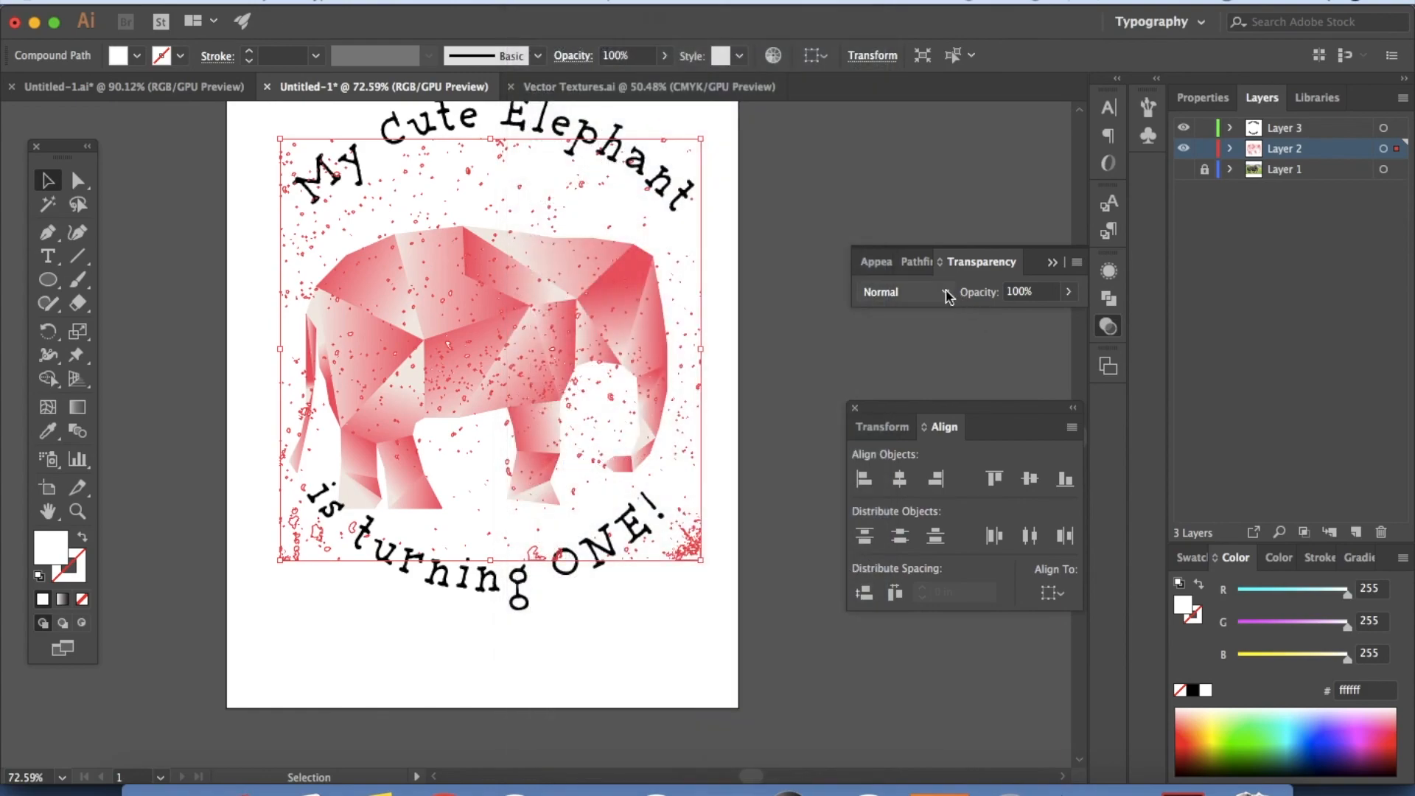
pyautogui.click(946, 292)
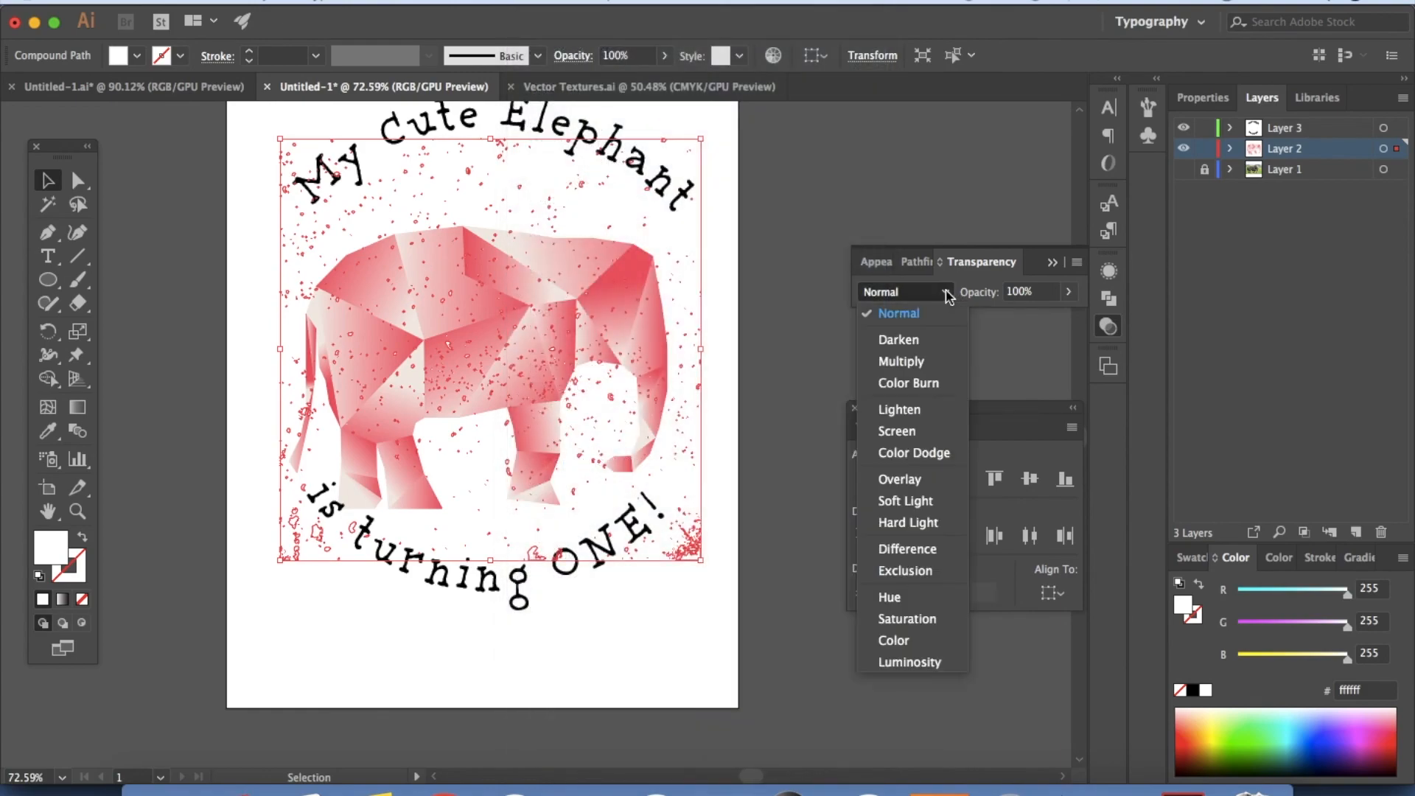
pyautogui.click(899, 479)
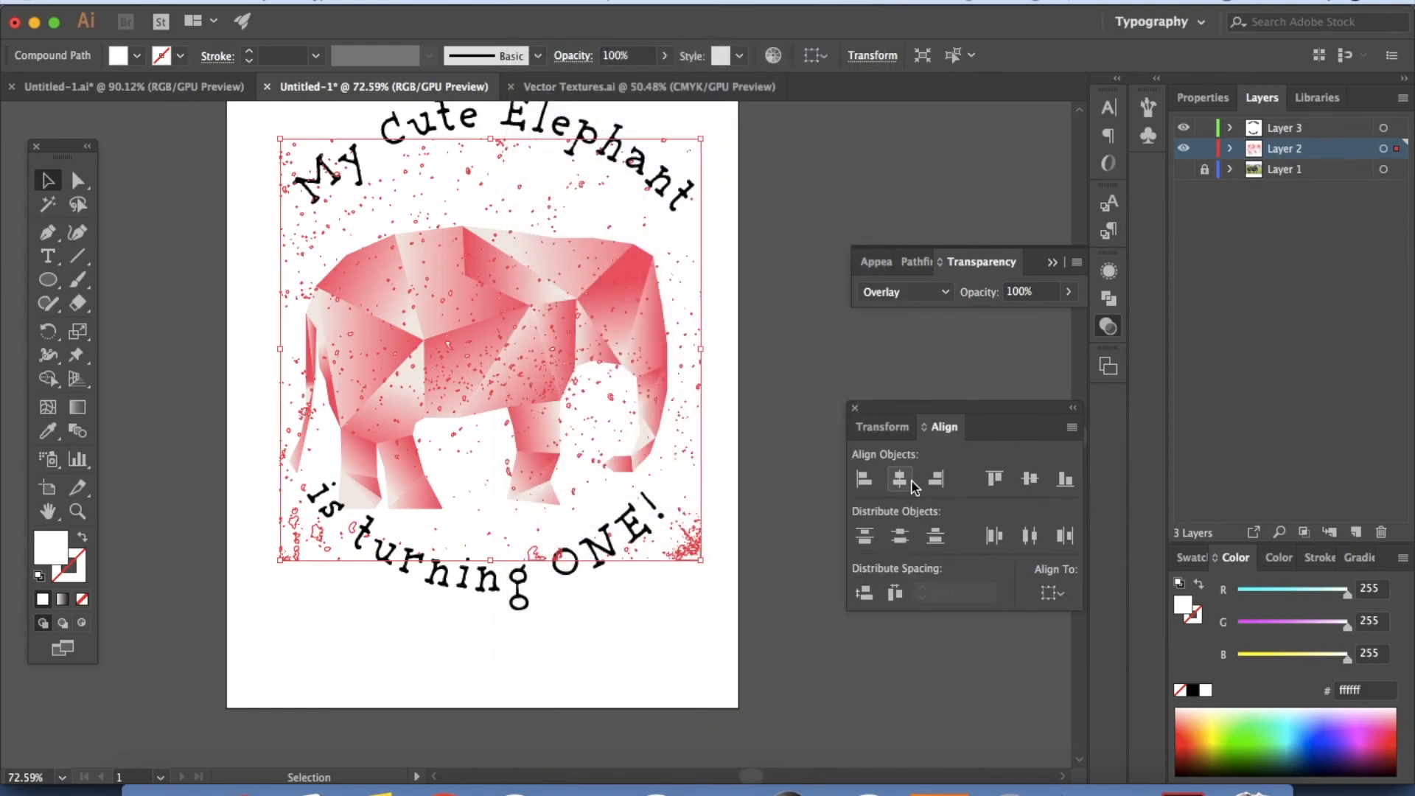
pyautogui.click(756, 351)
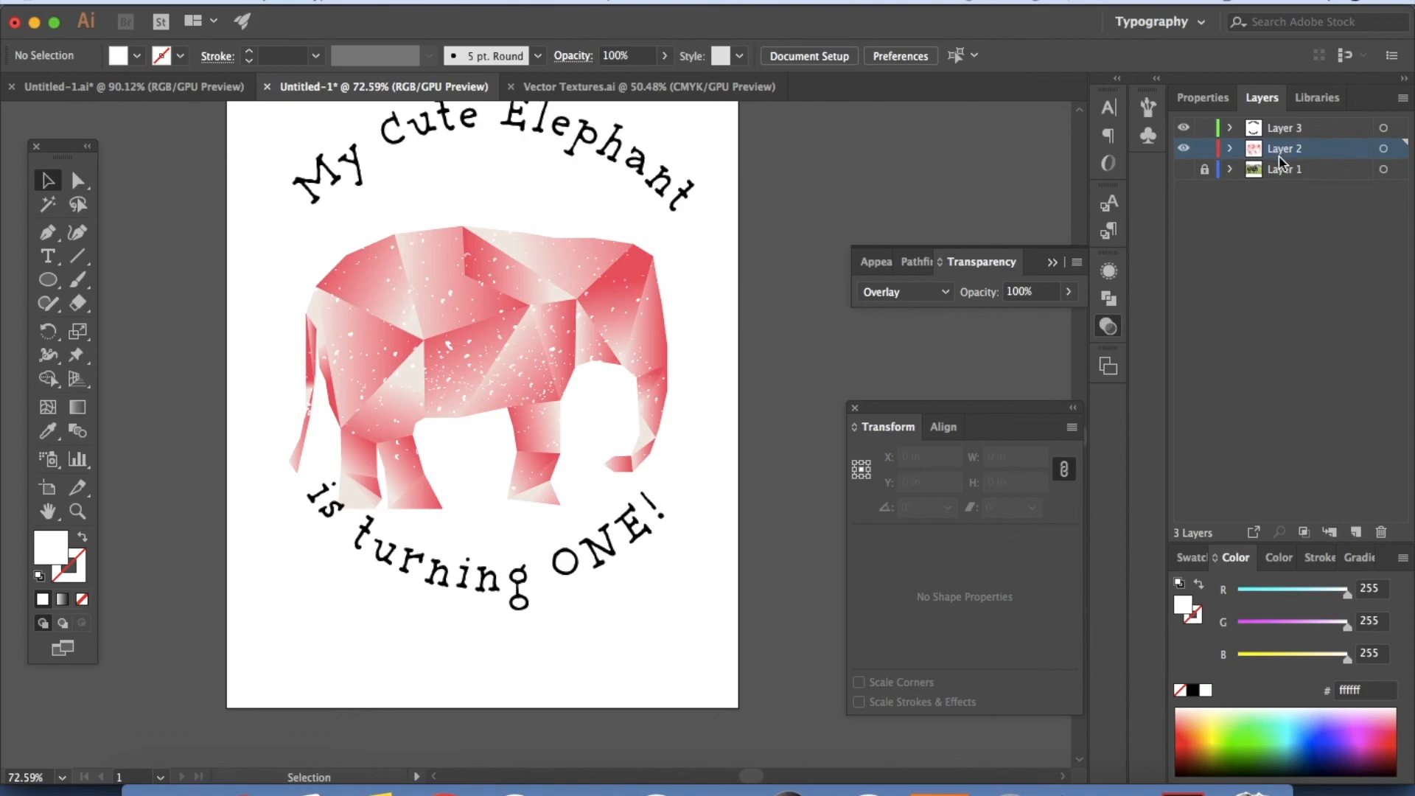
# Step: Recolor the curved lettering on Layer 3 with the dark slate swatch (42525c) of the Easter Bunny library theme
pyautogui.click(1265, 130)
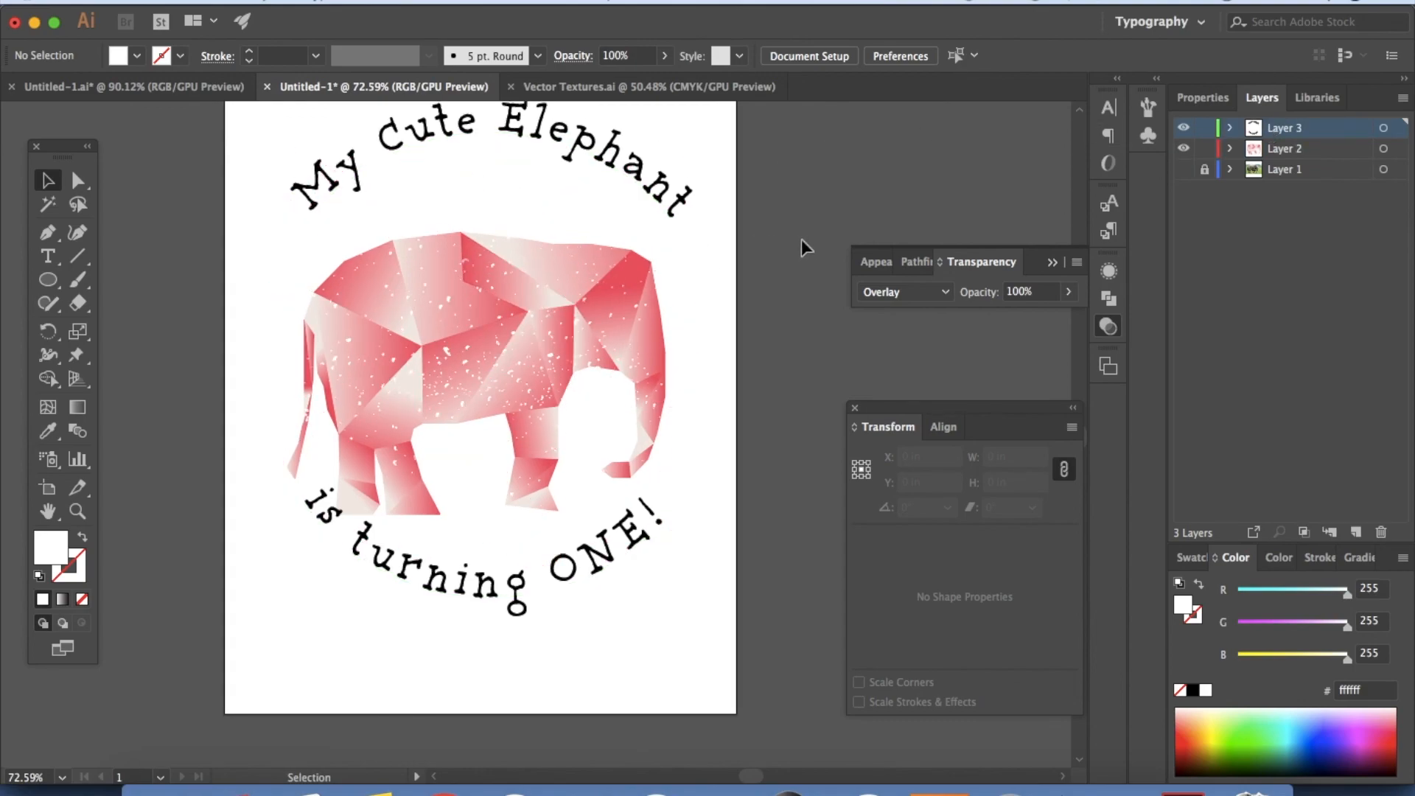
pyautogui.scroll(3, 797, 245)
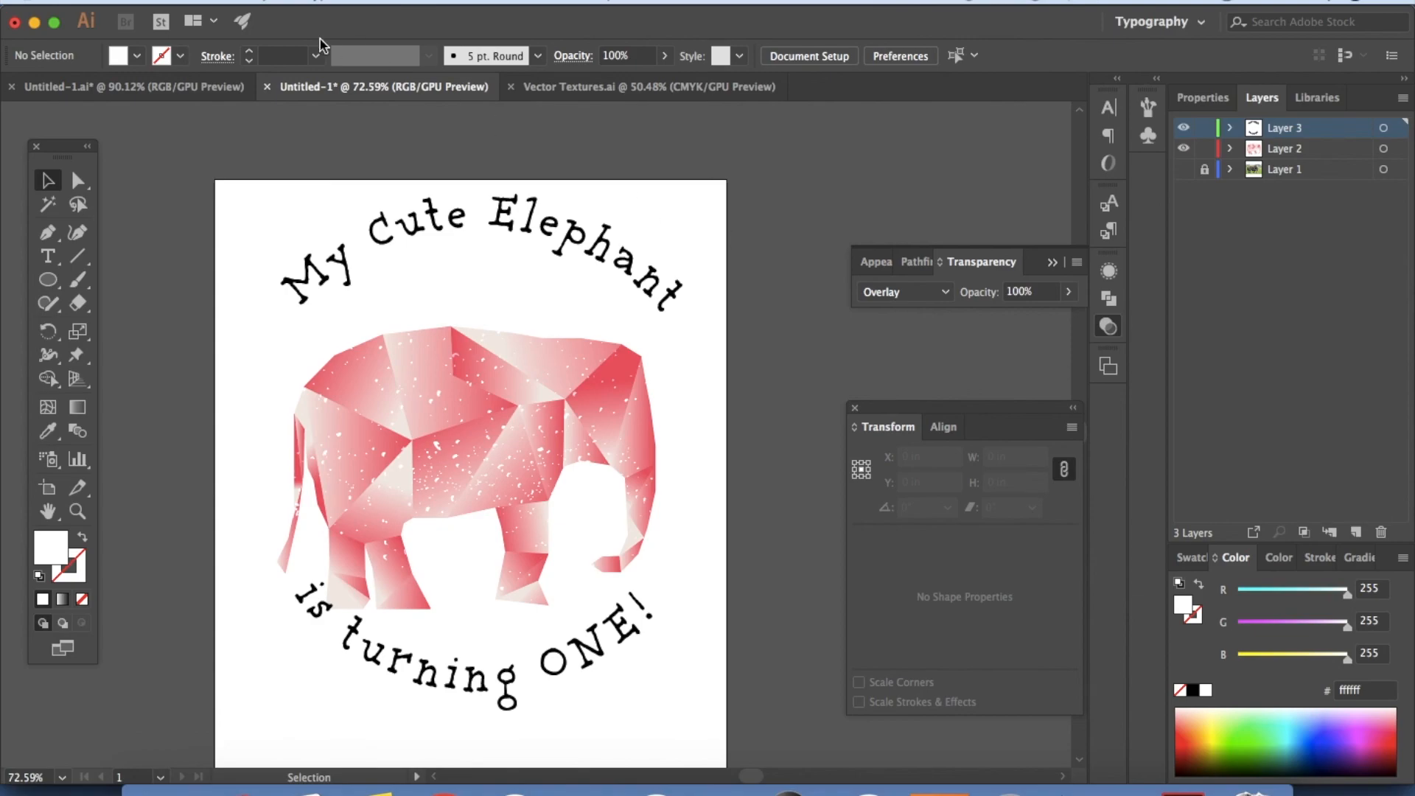
pyautogui.scroll(-2, 737, 251)
pyautogui.click(672, 249)
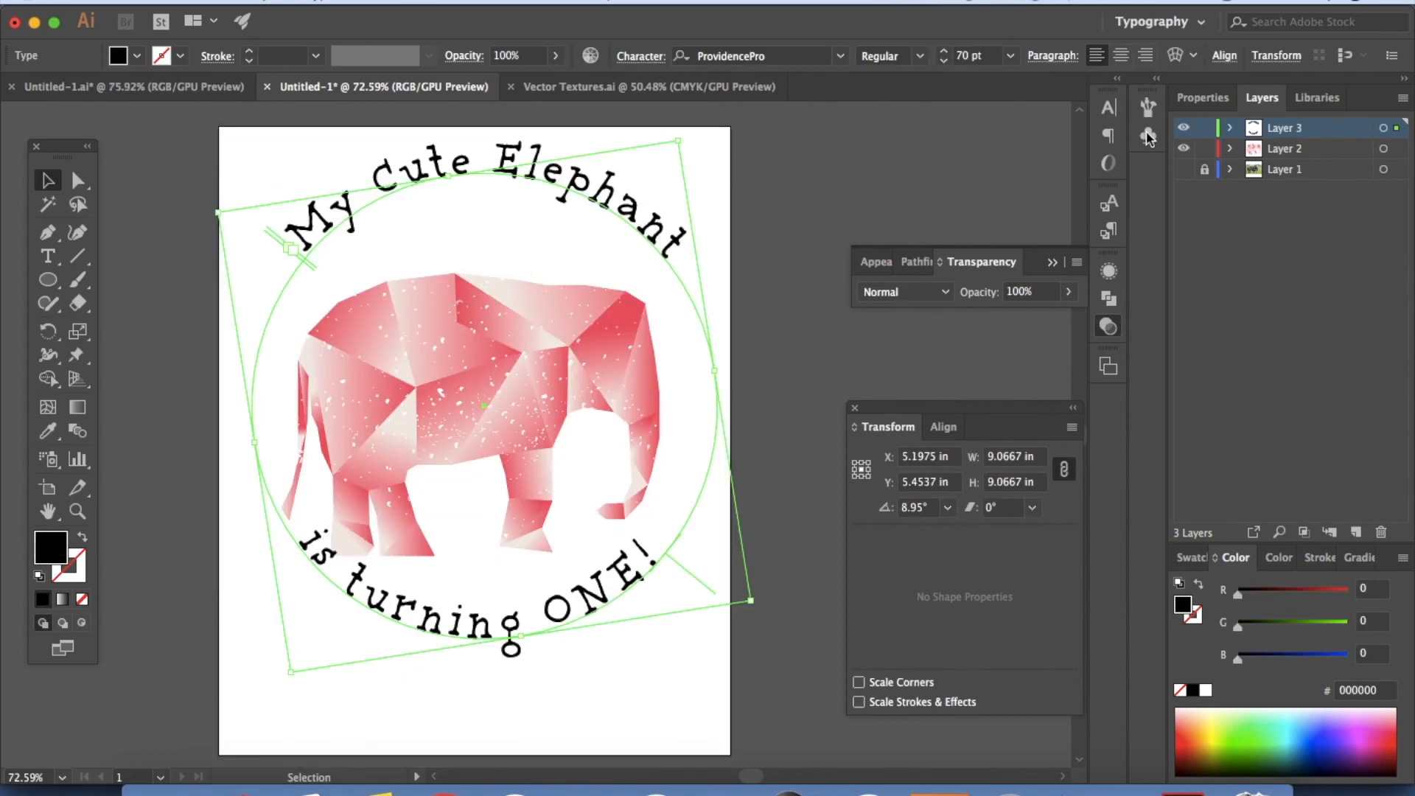
pyautogui.click(1319, 104)
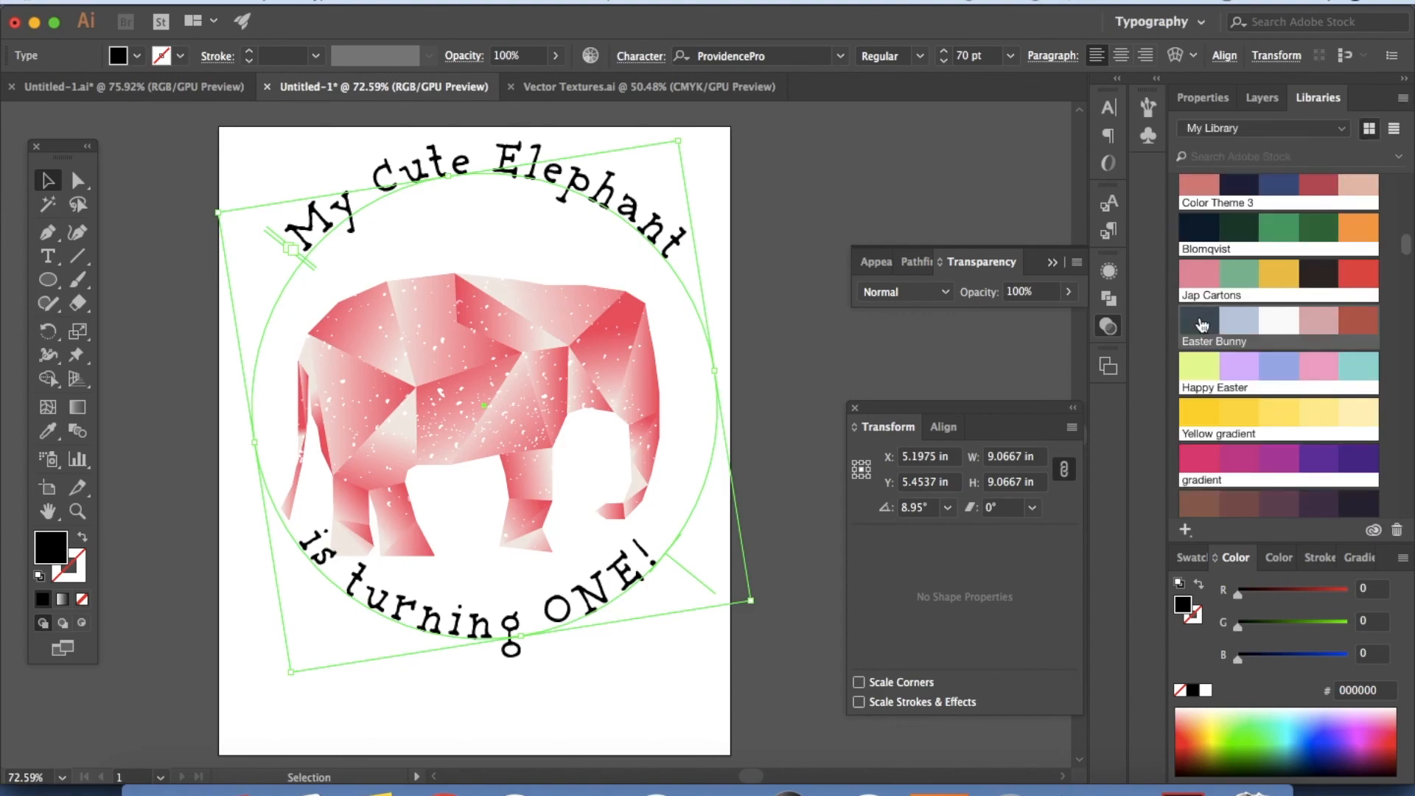
pyautogui.click(1202, 325)
pyautogui.click(775, 347)
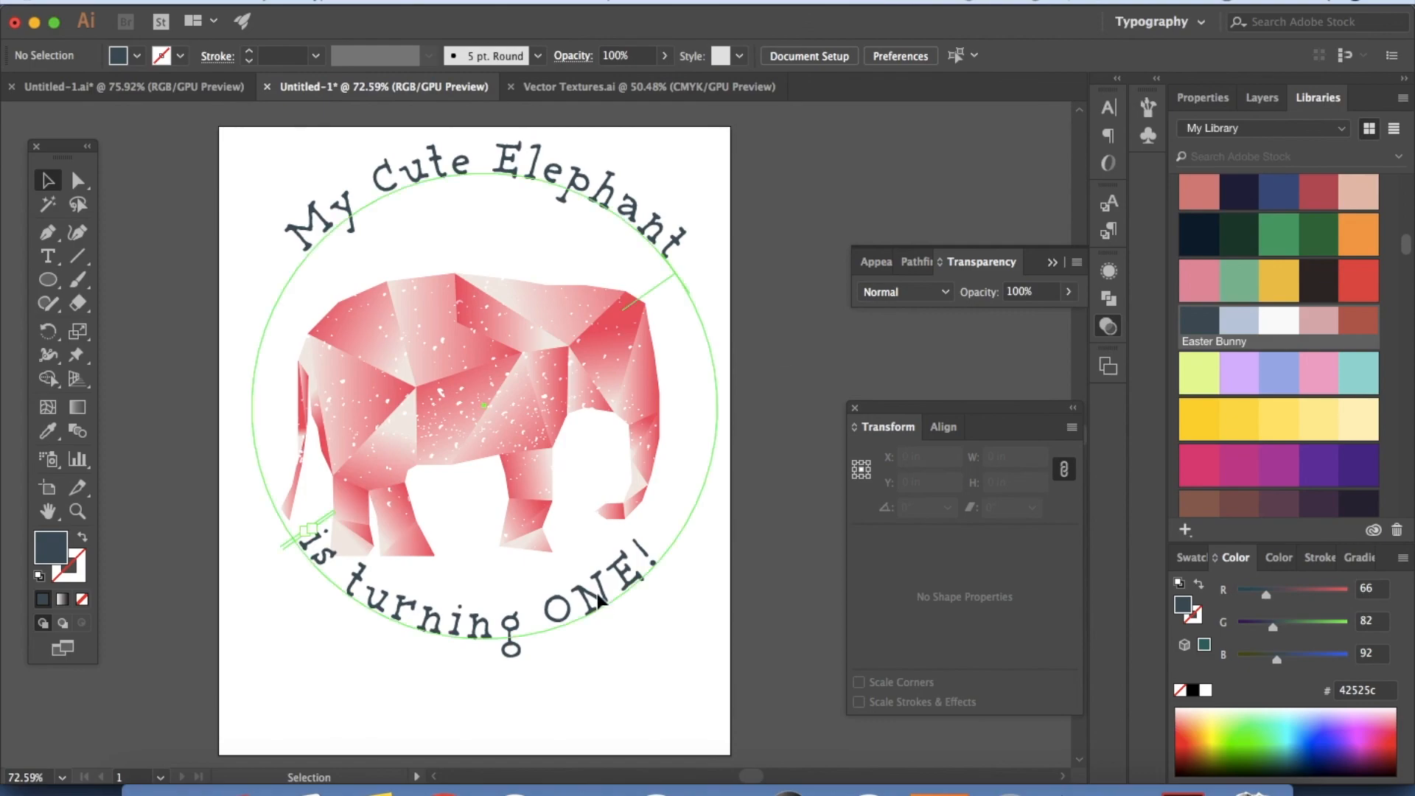
# Step: Move the curved "is turning ONE!" lettering slightly down, away from the elephant's feet
pyautogui.click(663, 625)
pyautogui.click(747, 531)
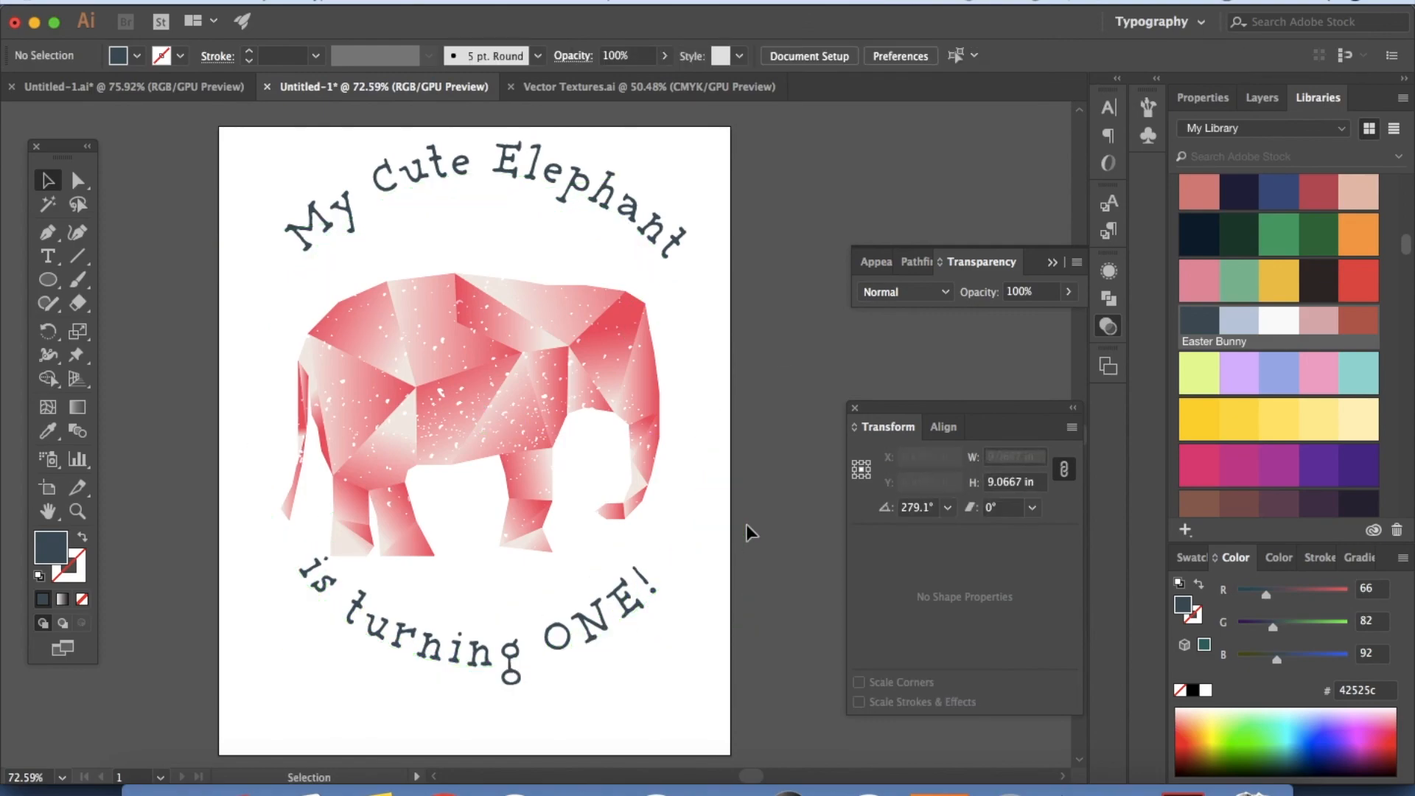